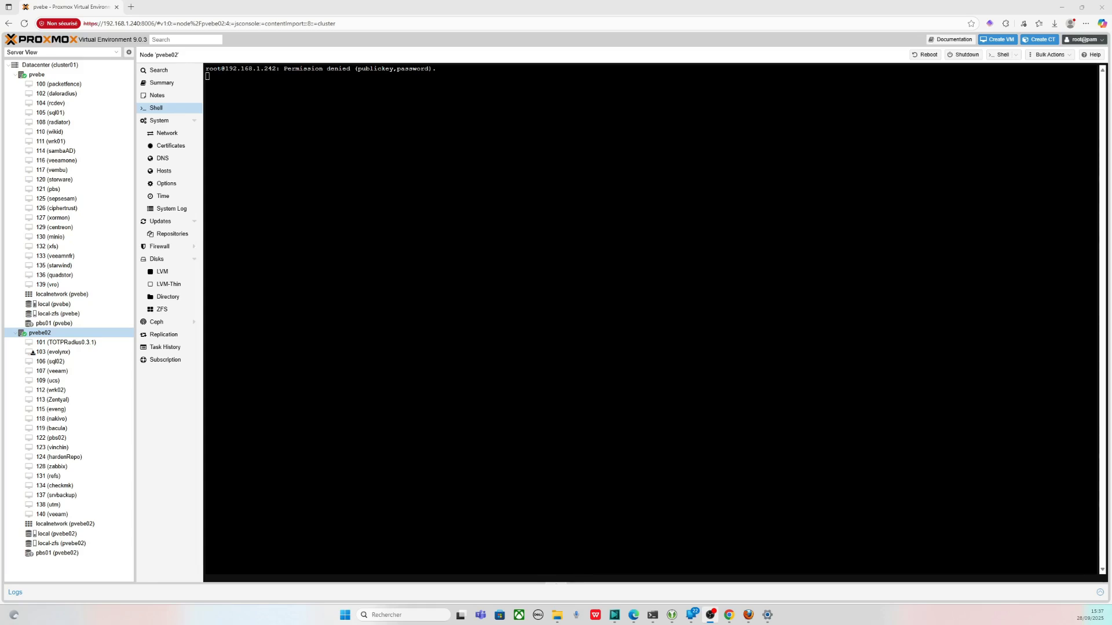
# - Open the console of VM 140 (veeam) on pvebe02, showing Windows Server at IP 192.168.1.157
pyautogui.click(53, 514)
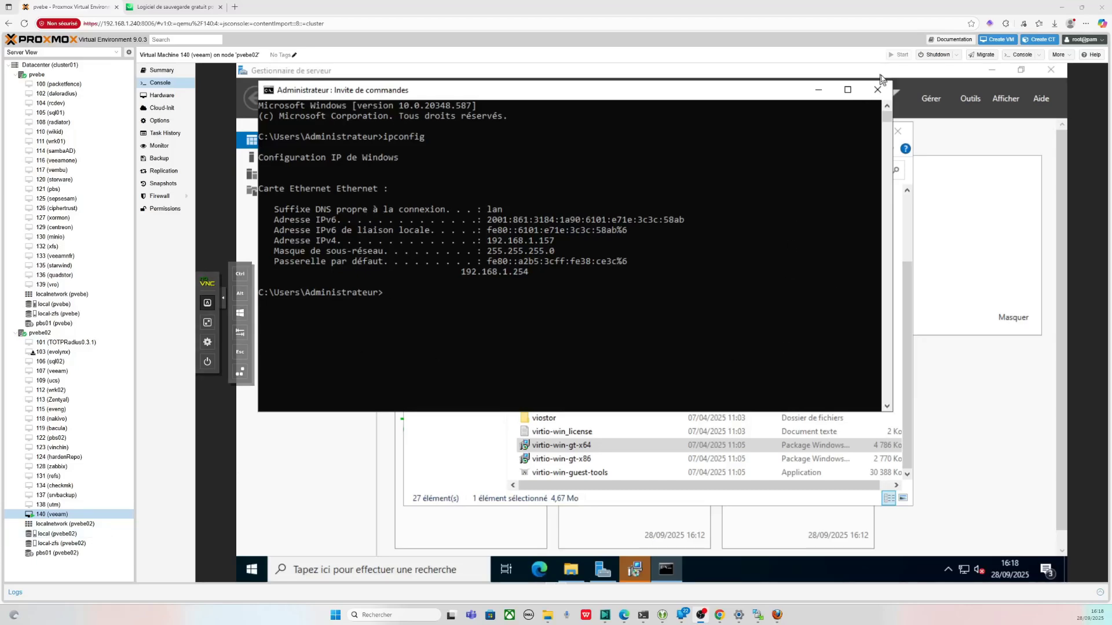
# - Close the command prompt and virtio-win CD windows, finish the VirtIO installer, and switch to the Veeam tab
pyautogui.click(877, 90)
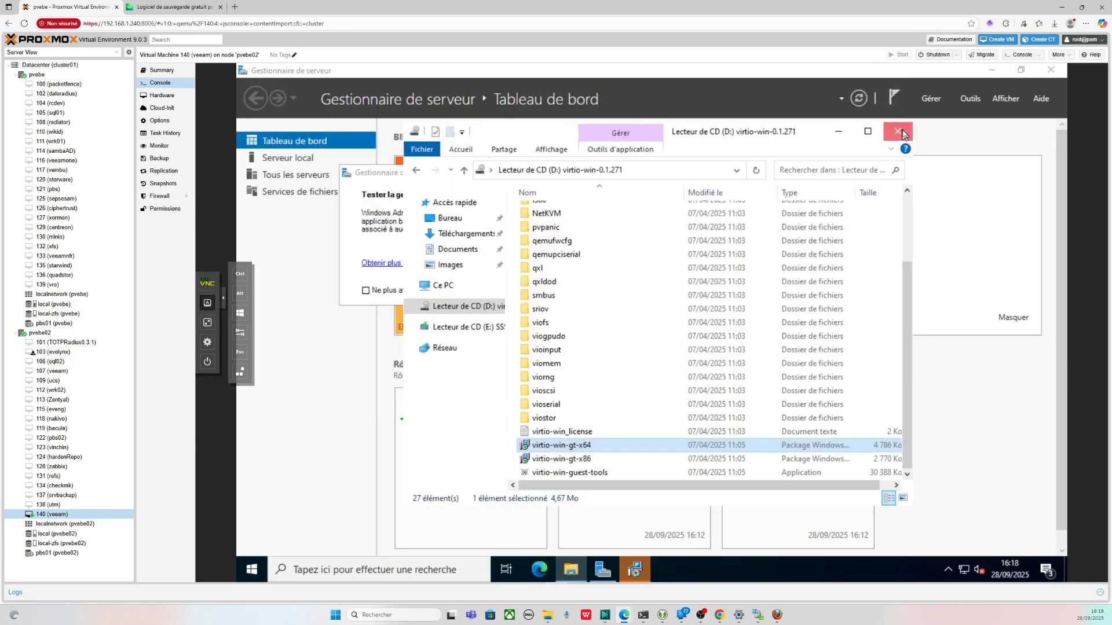
pyautogui.click(903, 133)
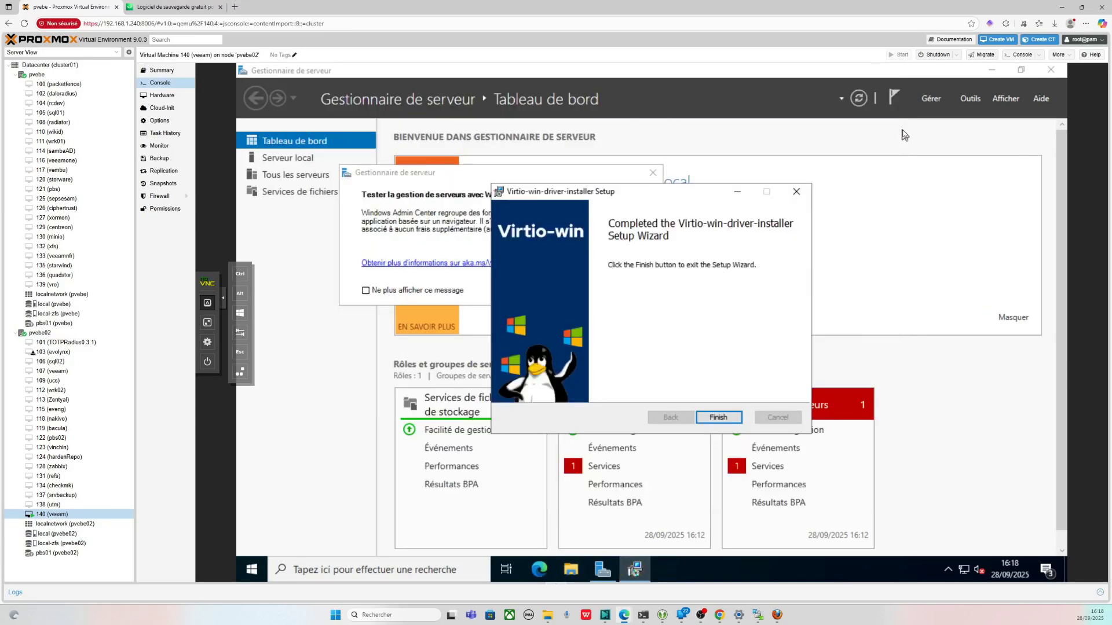
pyautogui.click(725, 418)
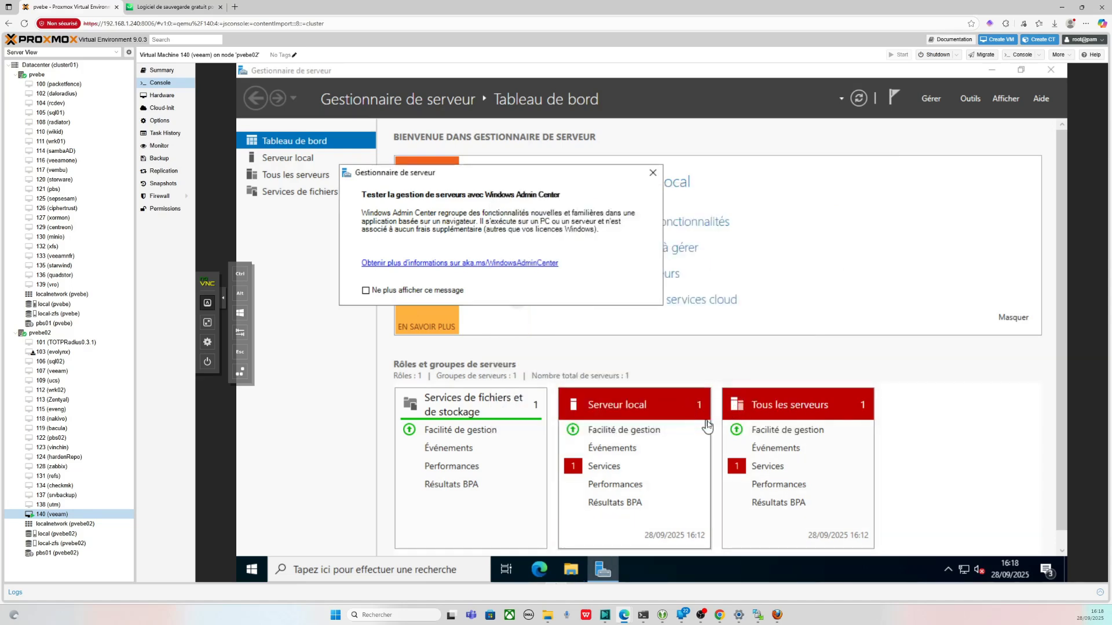
pyautogui.click(148, 5)
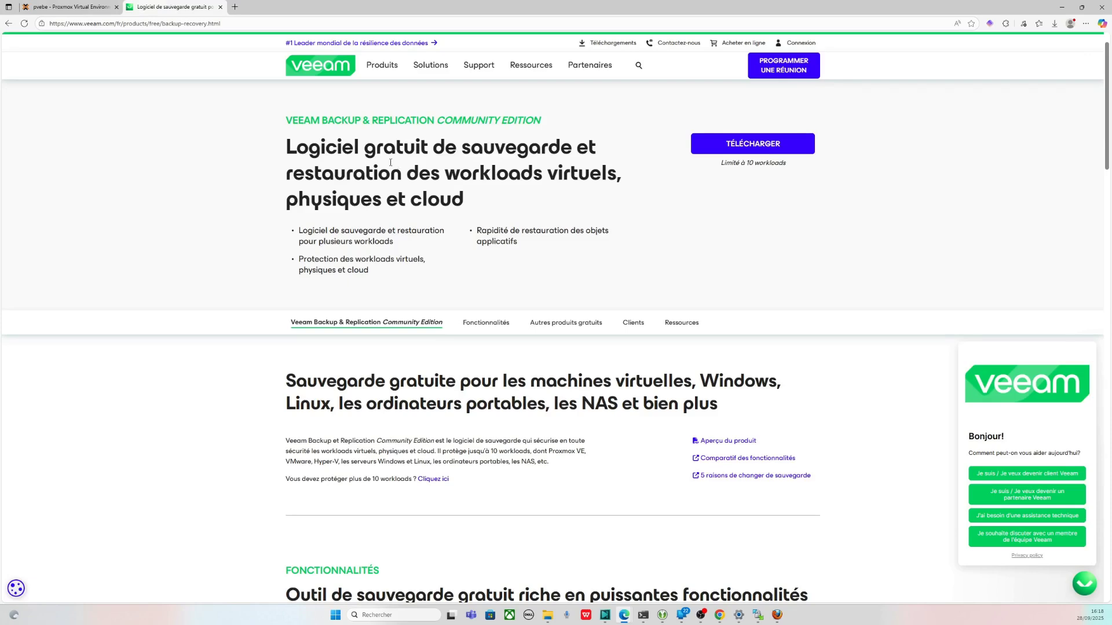
# - Save the Veeam Backup & Replication 12.3.2.3617 ISO via Enregistrer sous, then return to the Proxmox tab
pyautogui.click(782, 139)
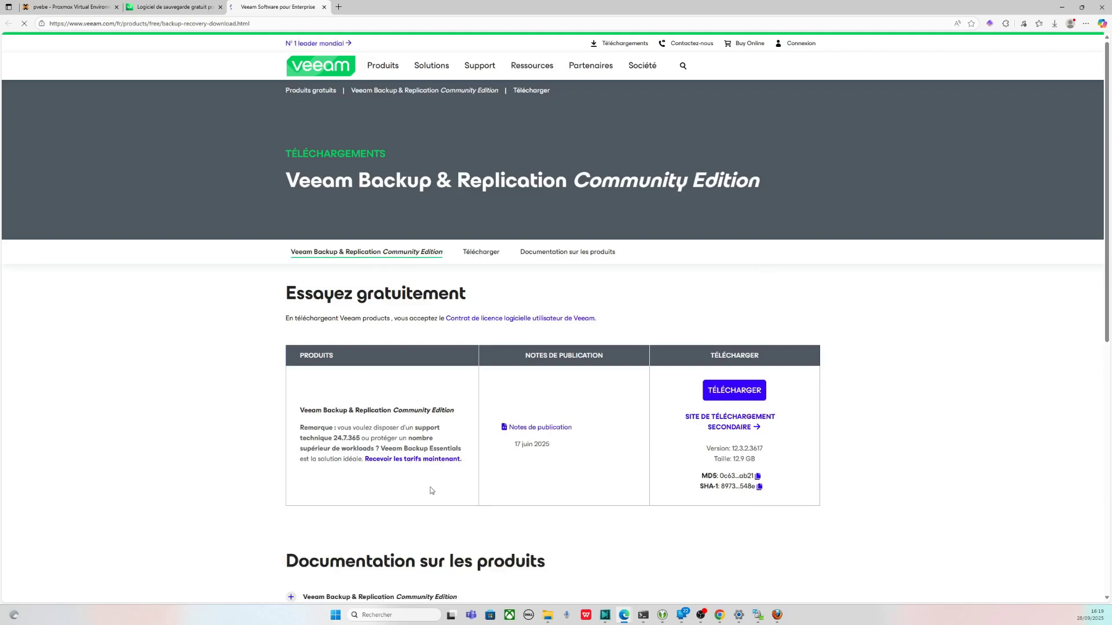
pyautogui.moveTo(557, 446); pyautogui.dragTo(517, 443)
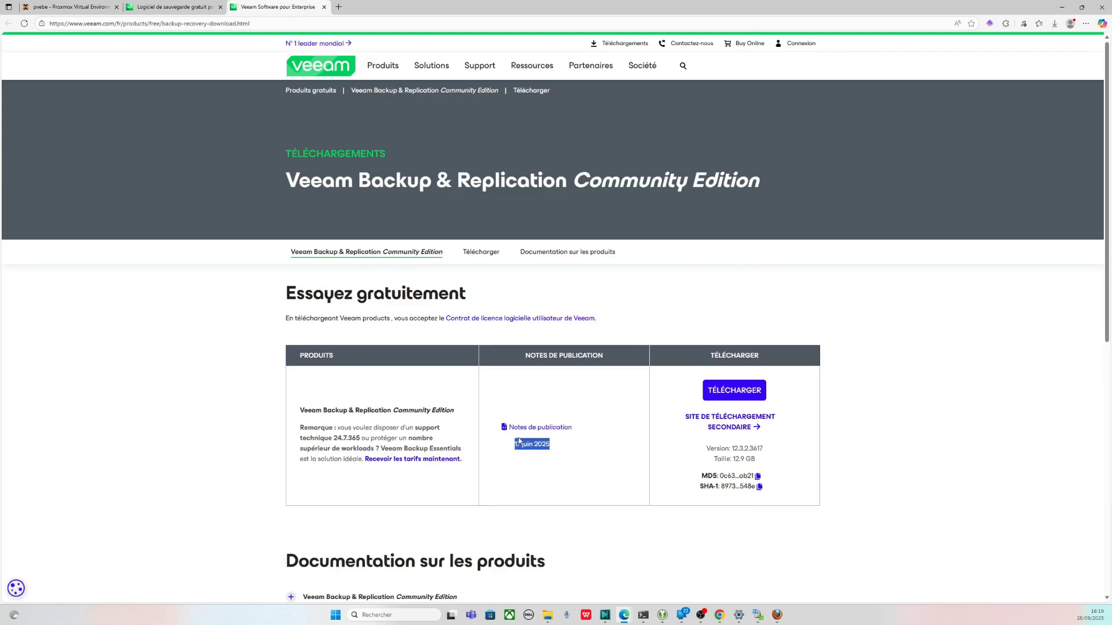
pyautogui.click(545, 469)
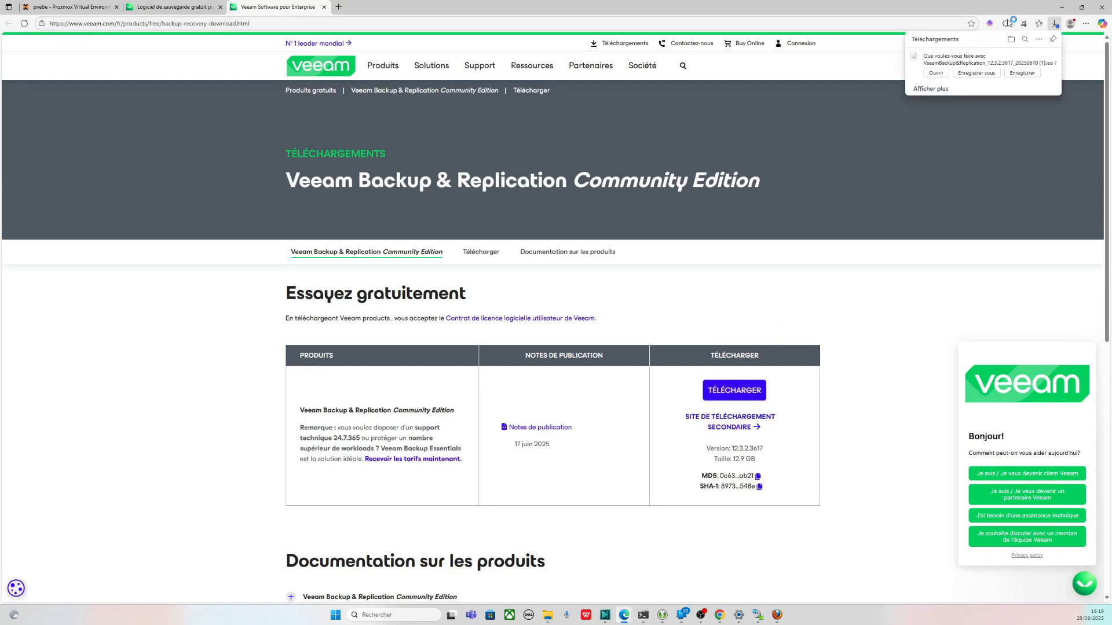
pyautogui.click(980, 72)
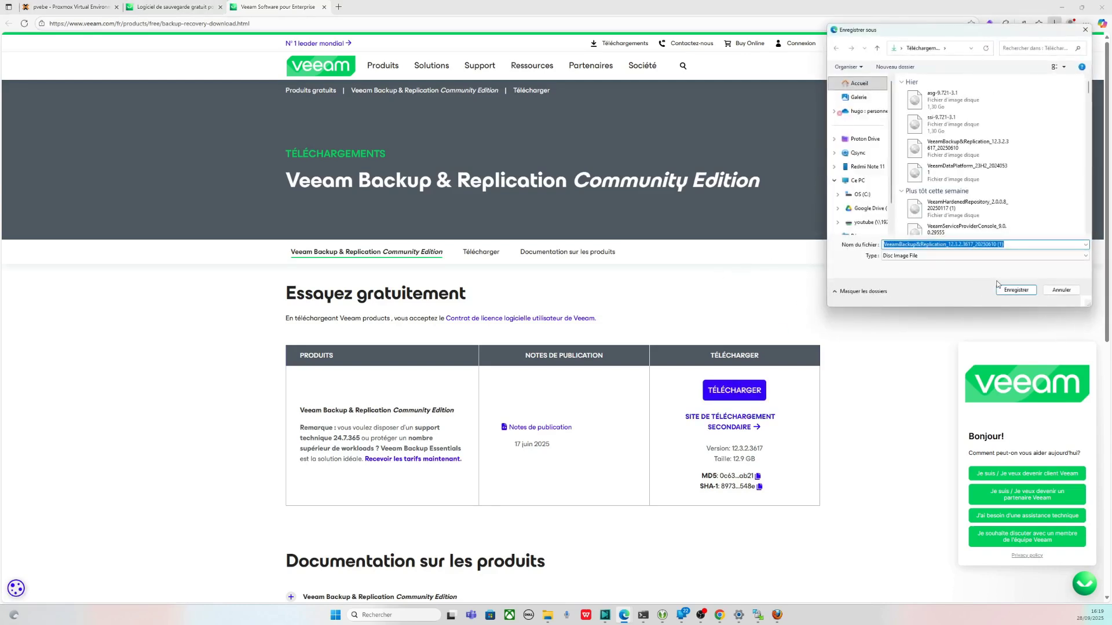
pyautogui.click(1015, 291)
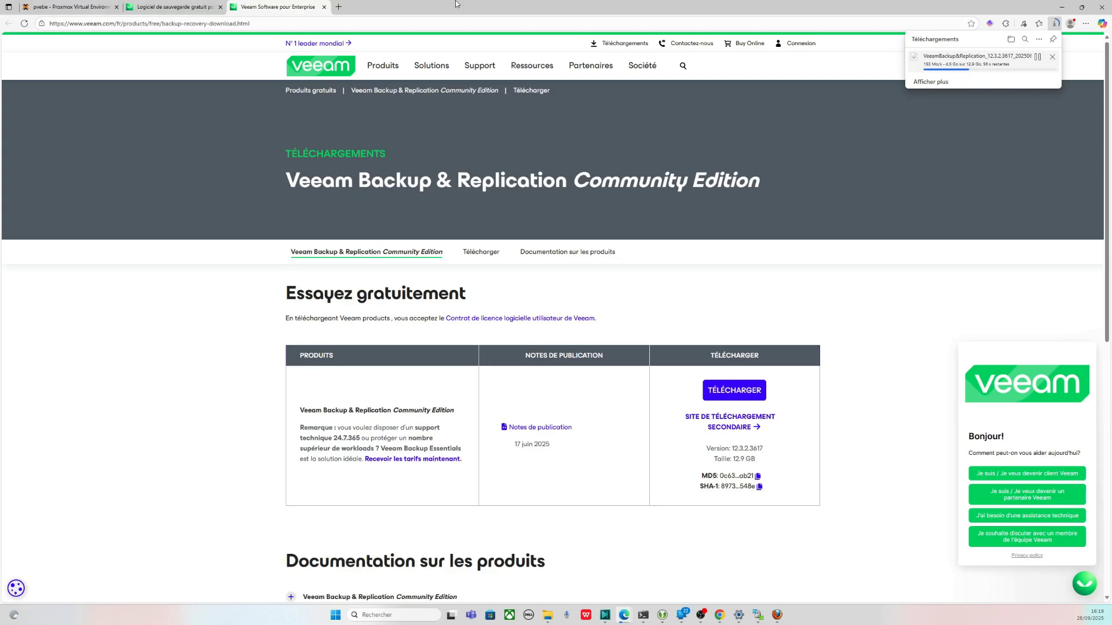
pyautogui.moveTo(550, 74)
pyautogui.click(81, 7)
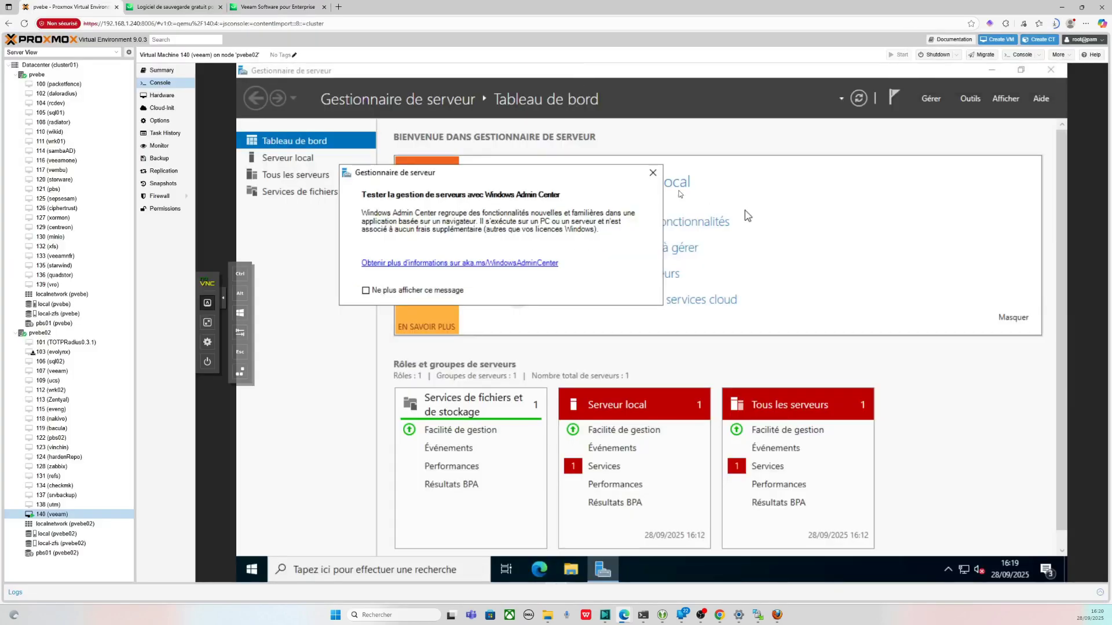
# - Dismiss the Windows Admin Center notice and run ipconfig in a VM command prompt showing 192.168.1.157
pyautogui.click(652, 172)
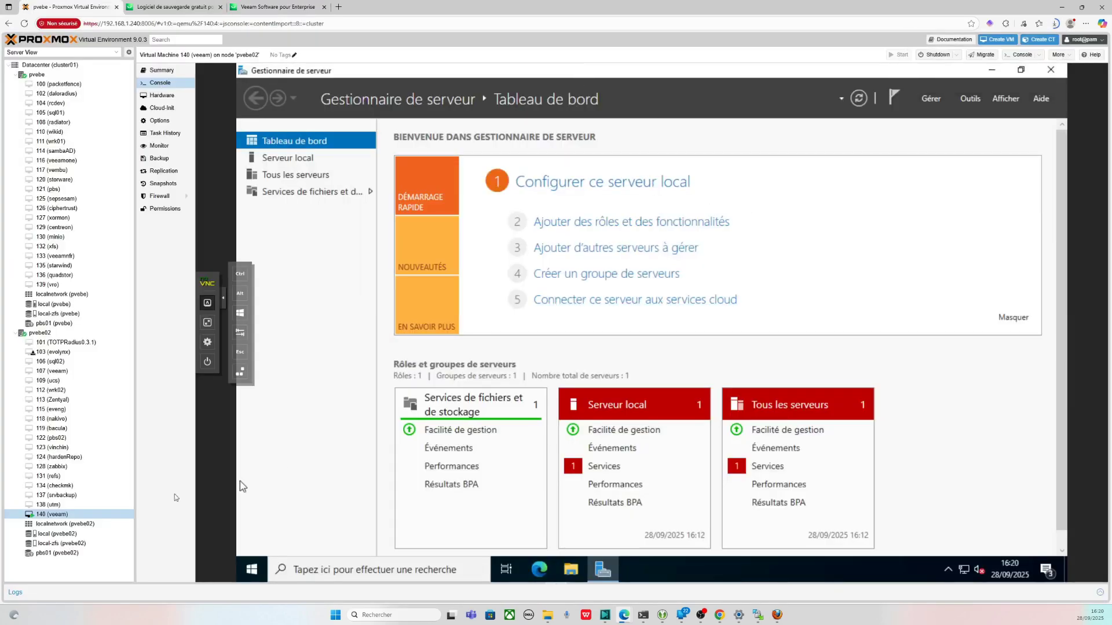
pyautogui.click(303, 5)
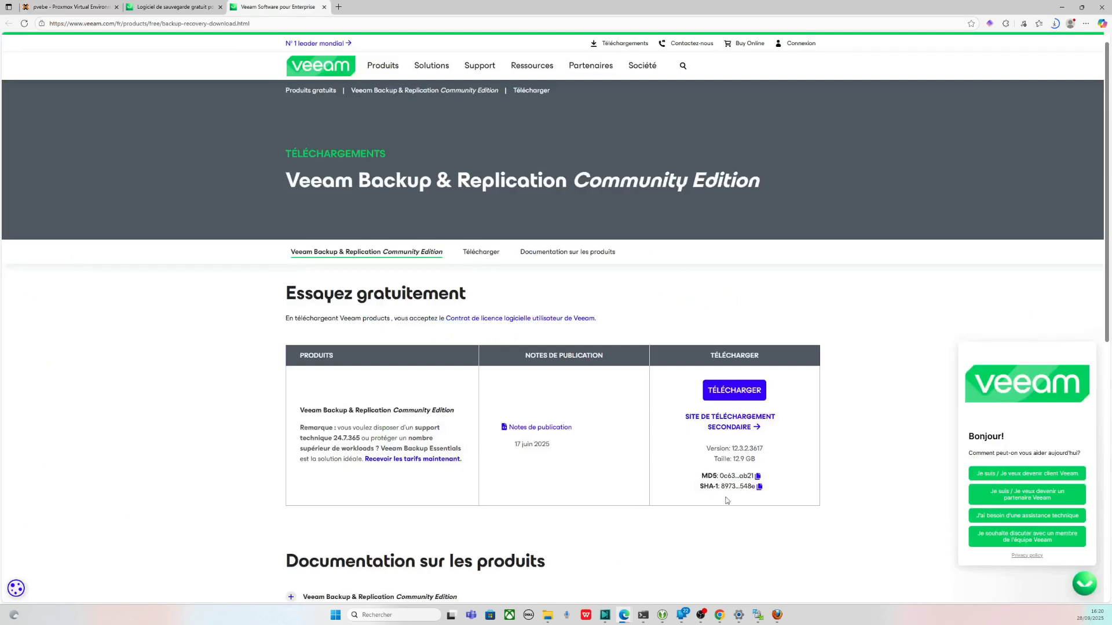
pyautogui.click(69, 7)
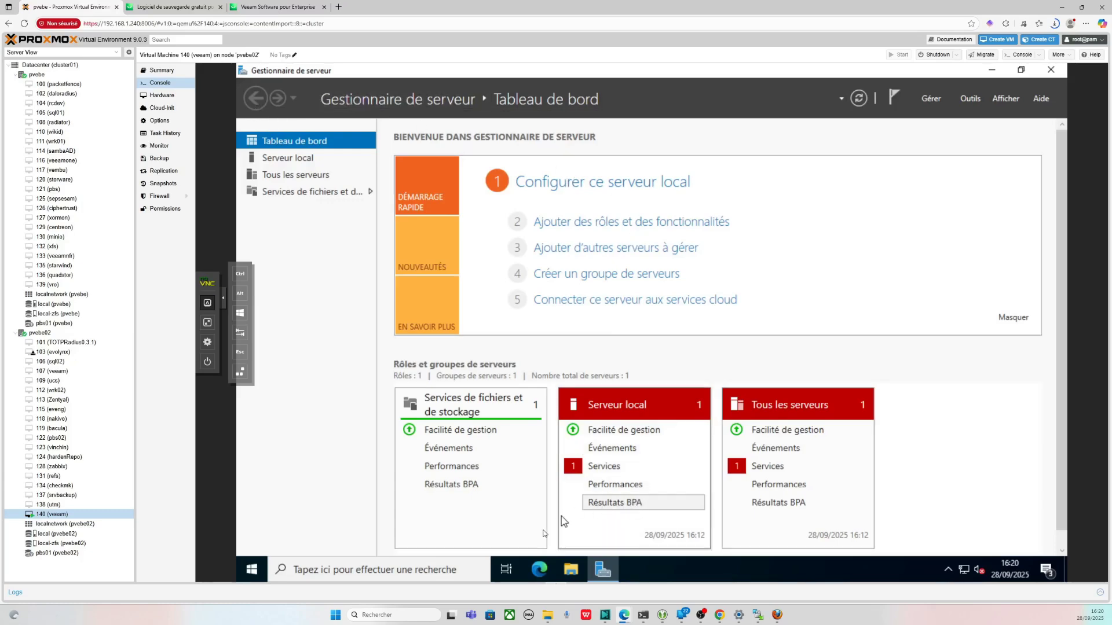
pyautogui.click(477, 572)
pyautogui.write('cmd')
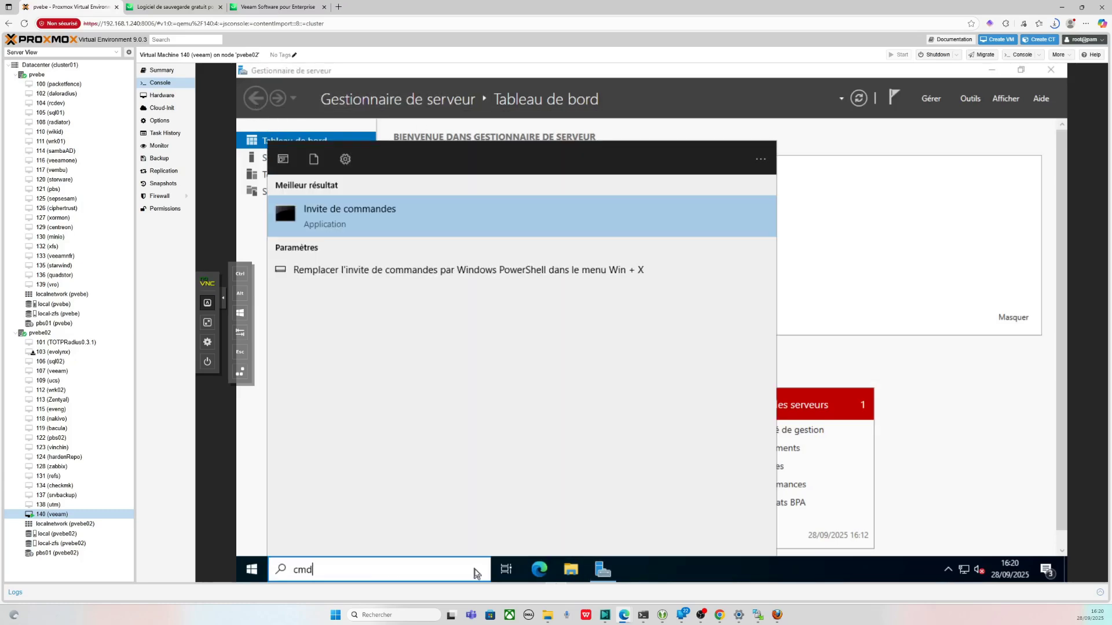
pyautogui.press('Return')
pyautogui.write('ipconfig')
pyautogui.press('Return')
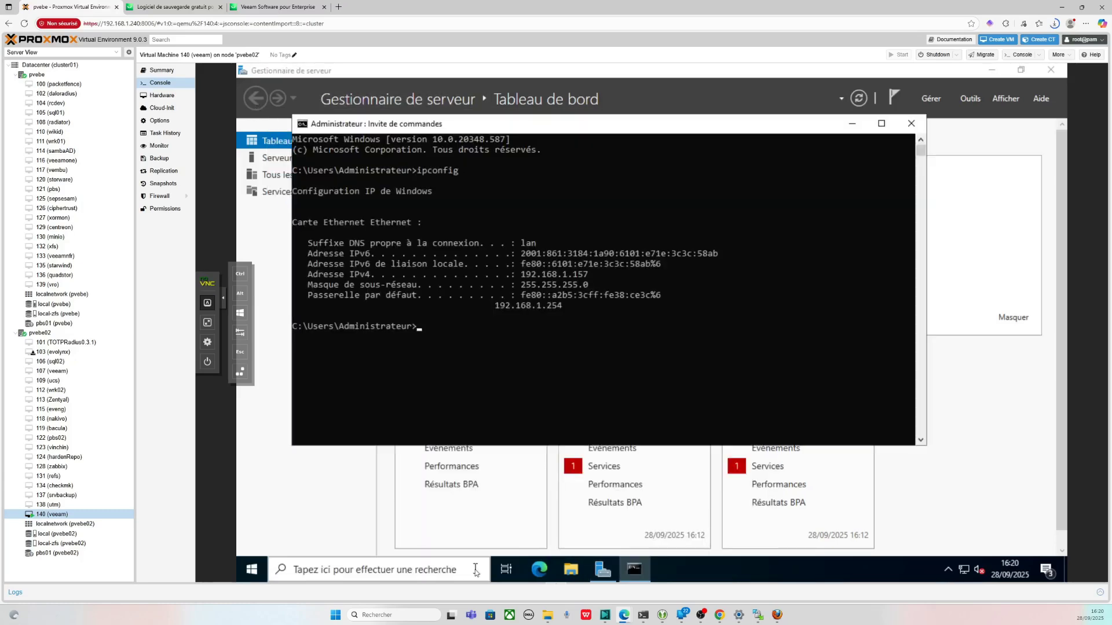
pyautogui.click(762, 346)
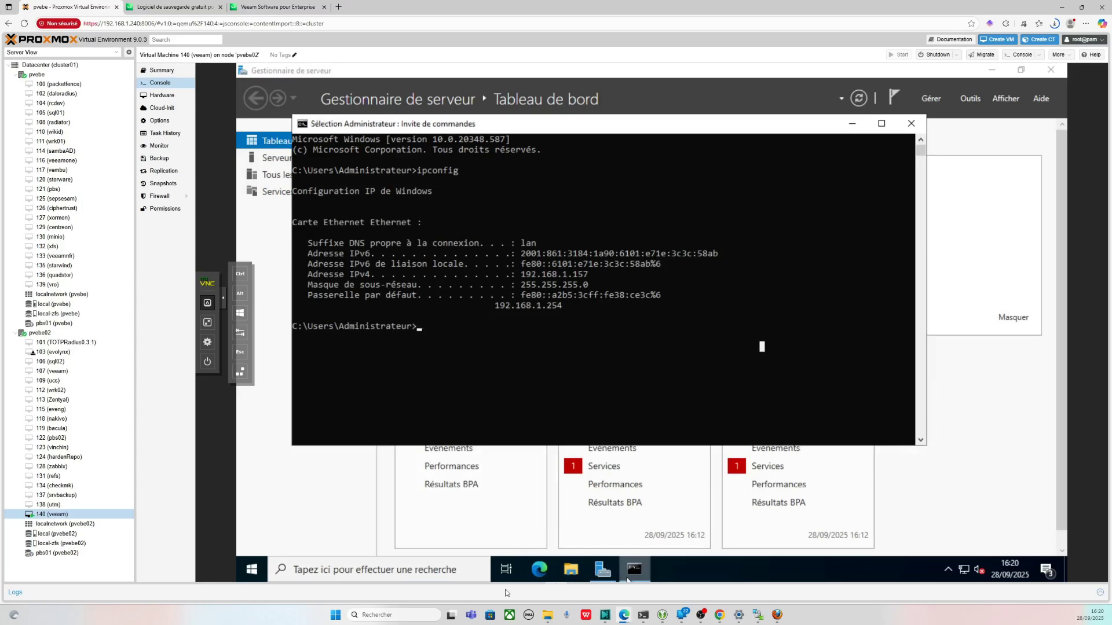
# - Launch the Windows Add Roles and Features wizard from a 'foncti' search
pyautogui.click(448, 570)
pyautogui.write('foncti')
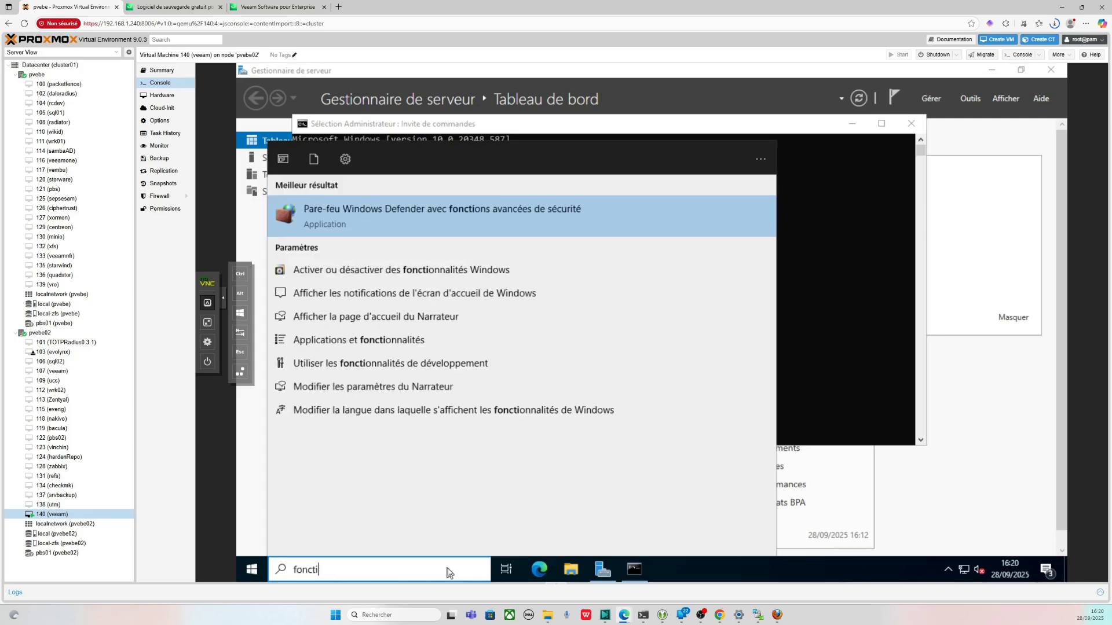
pyautogui.press('Down')
pyautogui.press('Return')
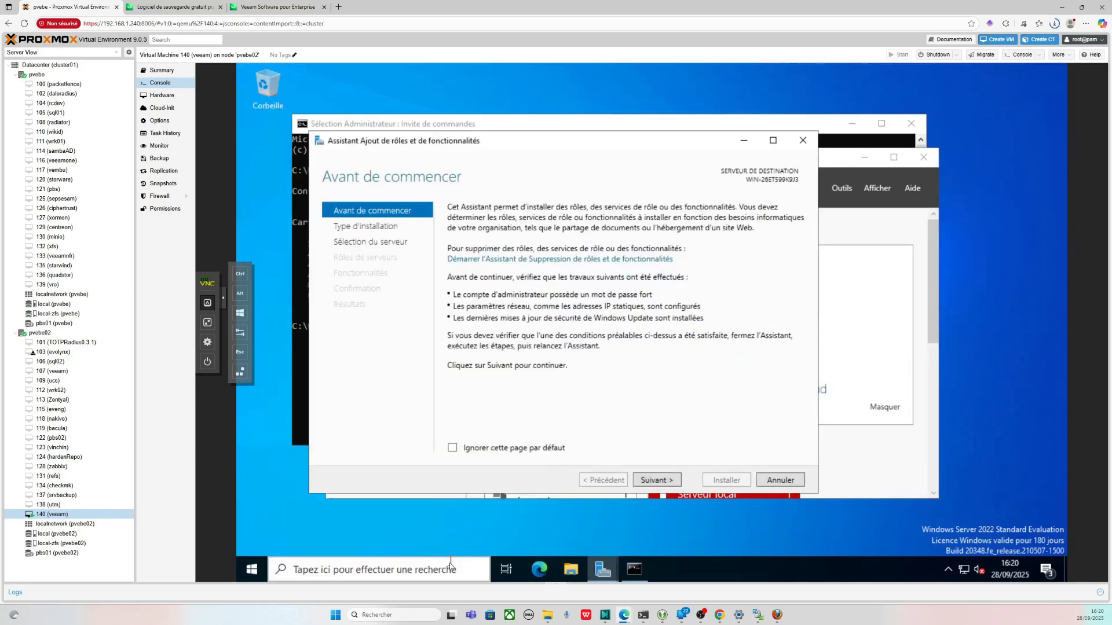
# - Open the Add or Remove Programs settings from a 'pro' search
pyautogui.click(452, 567)
pyautogui.write('pro')
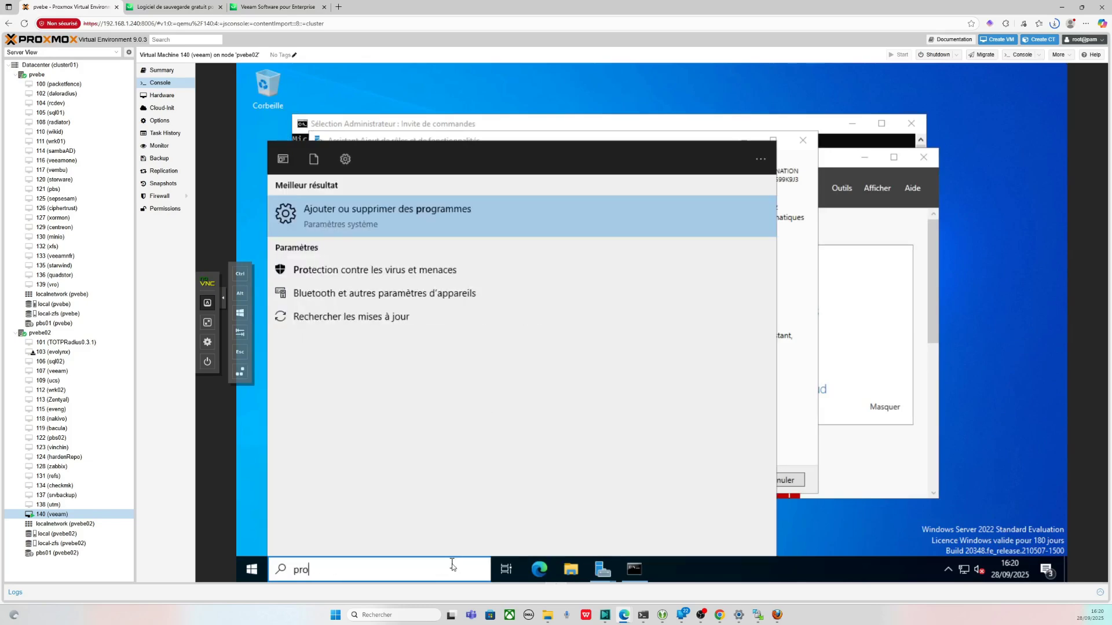
pyautogui.press('Return')
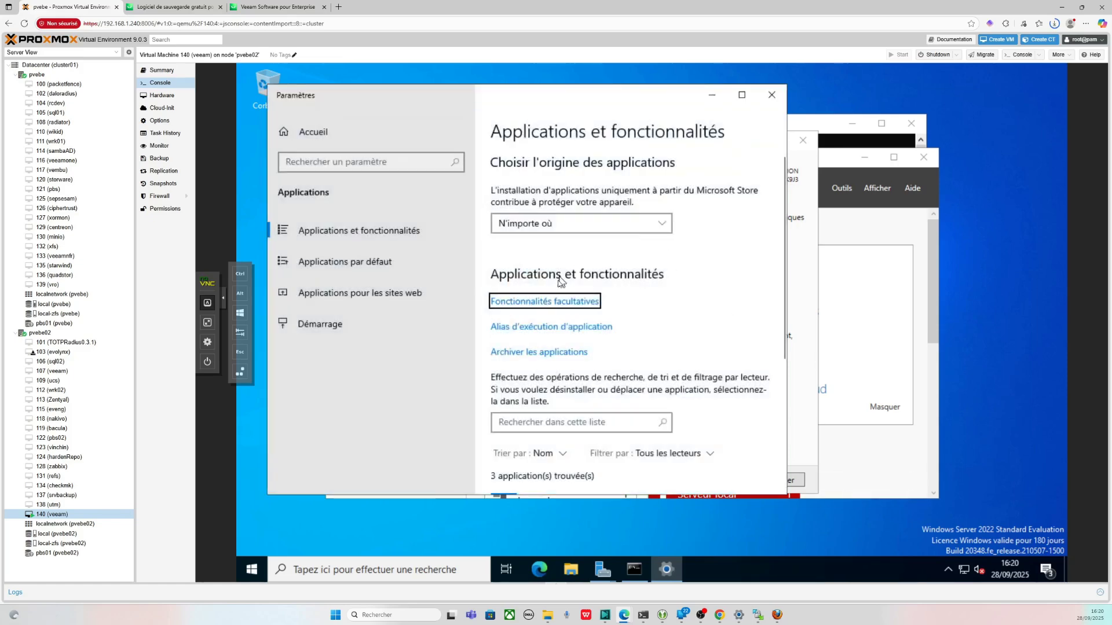
# - Install the Serveur OpenSSH optional feature in the VM's Windows settings
pyautogui.click(550, 302)
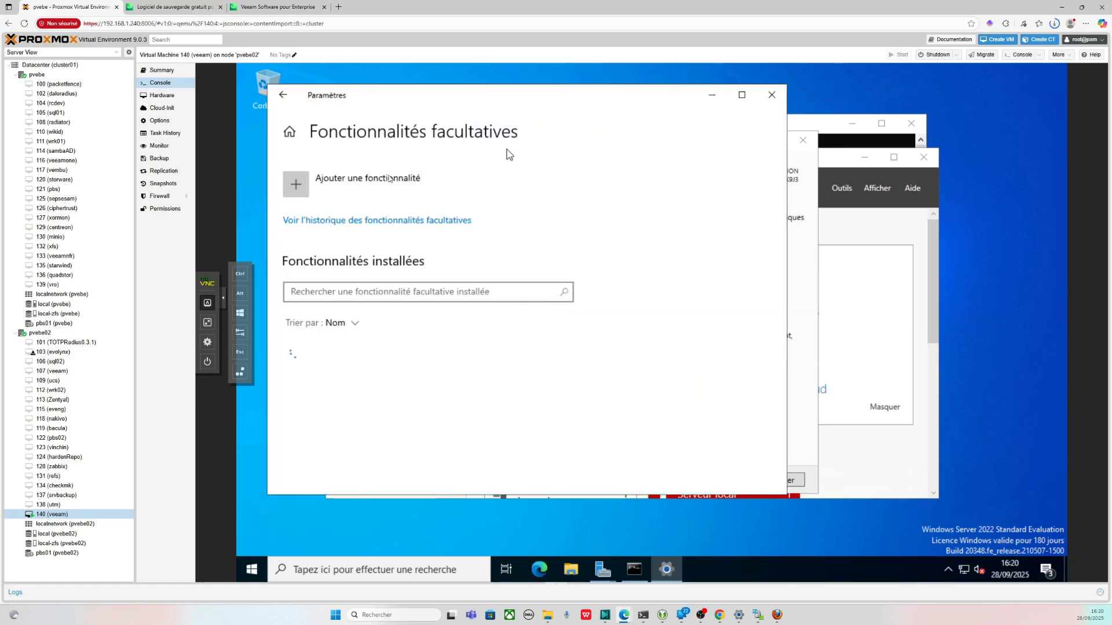
pyautogui.click(356, 189)
pyautogui.write('ssh')
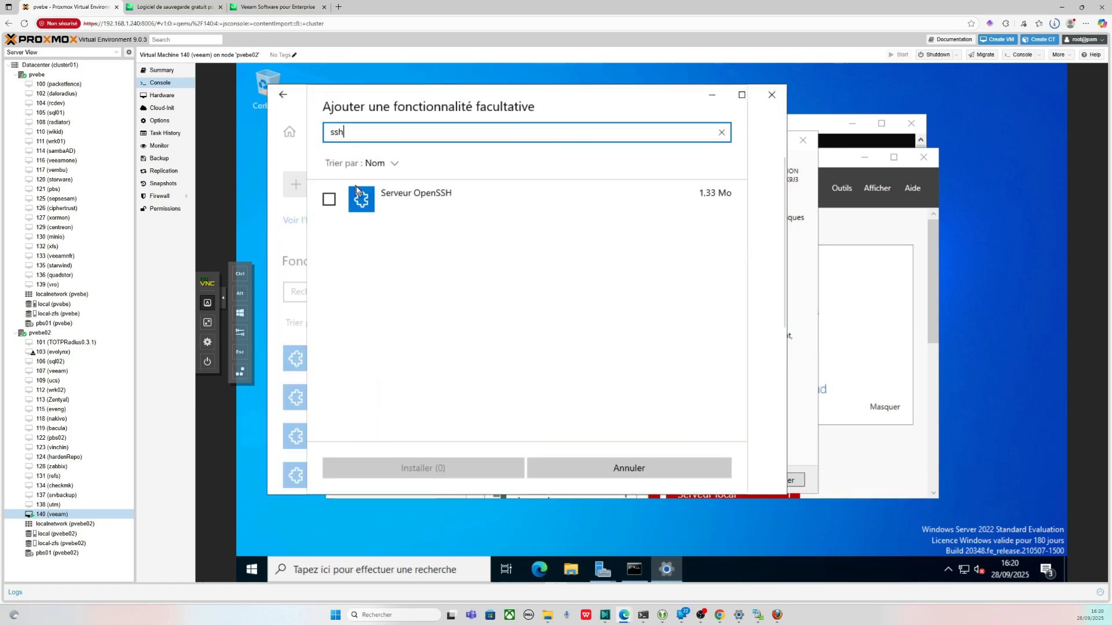
pyautogui.click(360, 196)
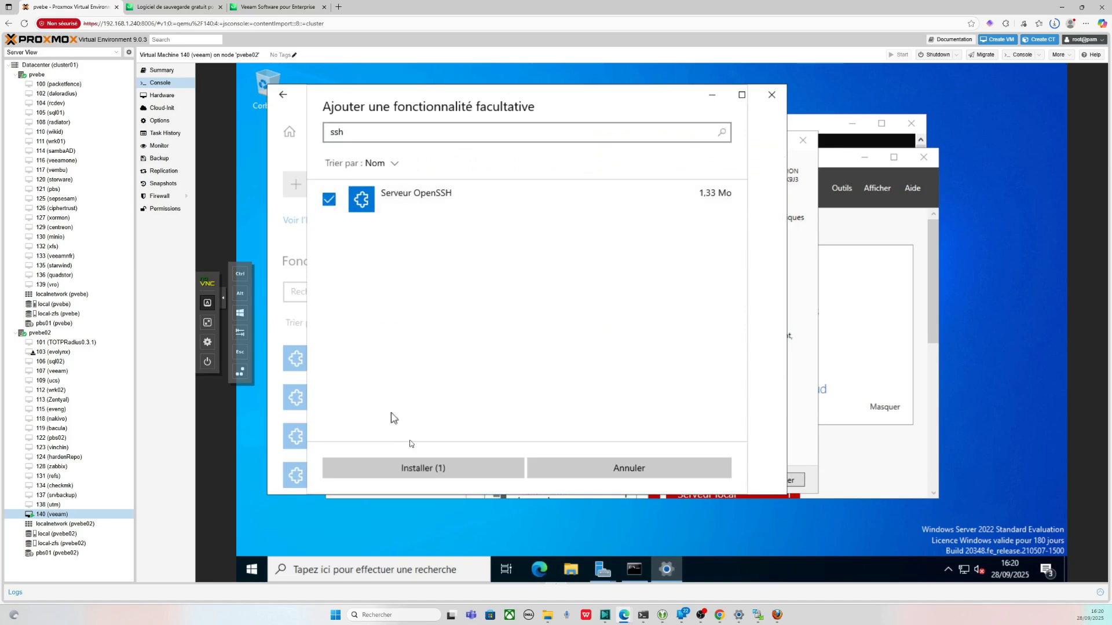
pyautogui.click(433, 467)
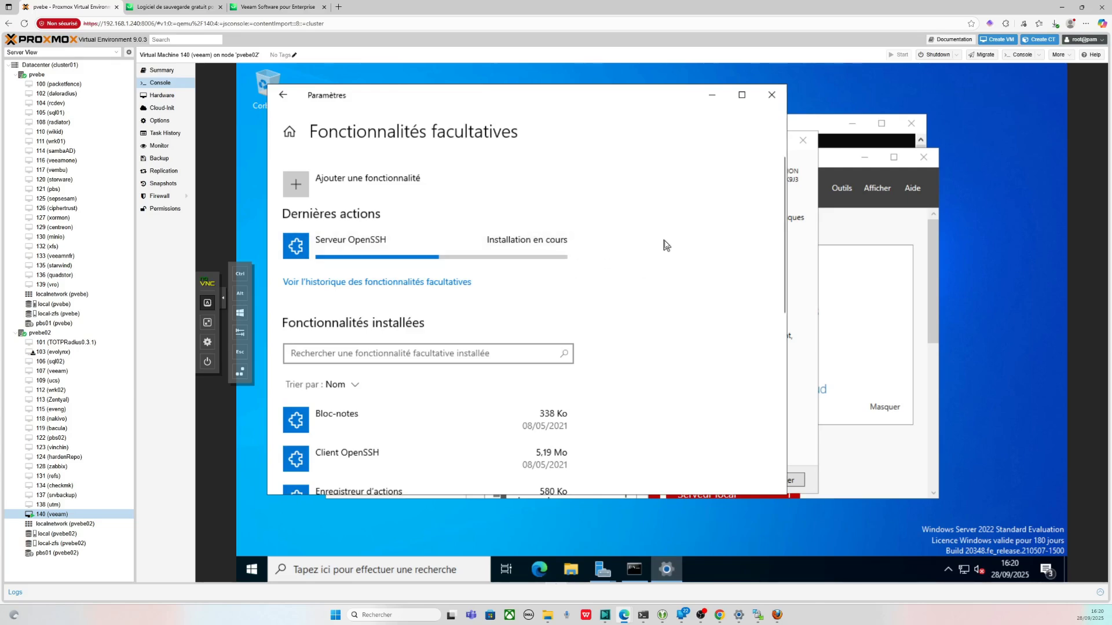
# - Open the Services console by searching 'ser'
pyautogui.click(395, 571)
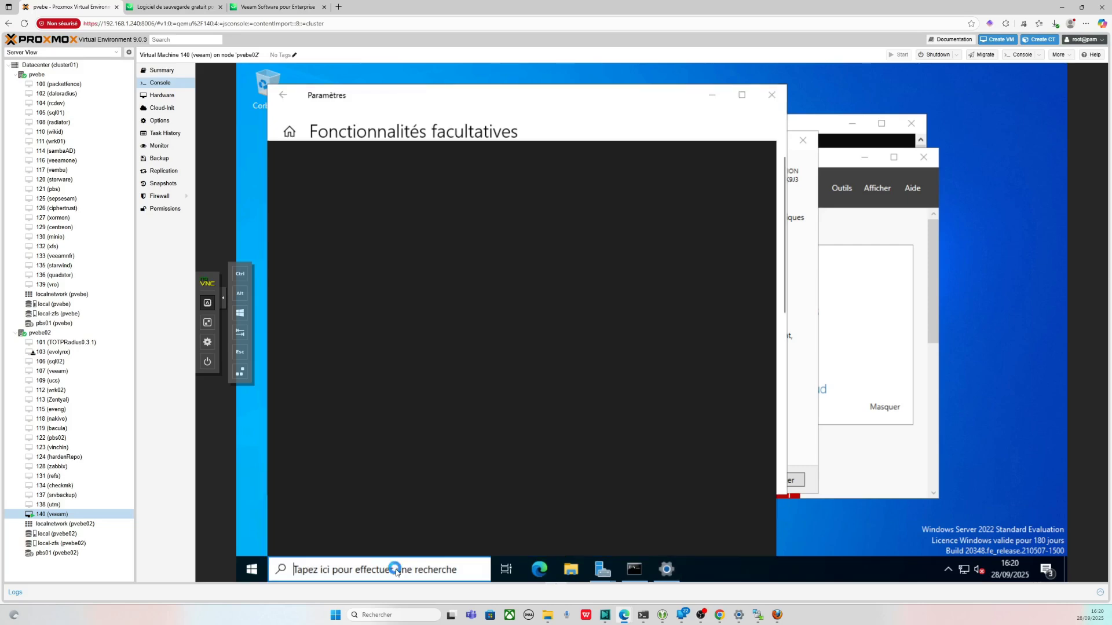
pyautogui.write('ser')
pyautogui.press('Return')
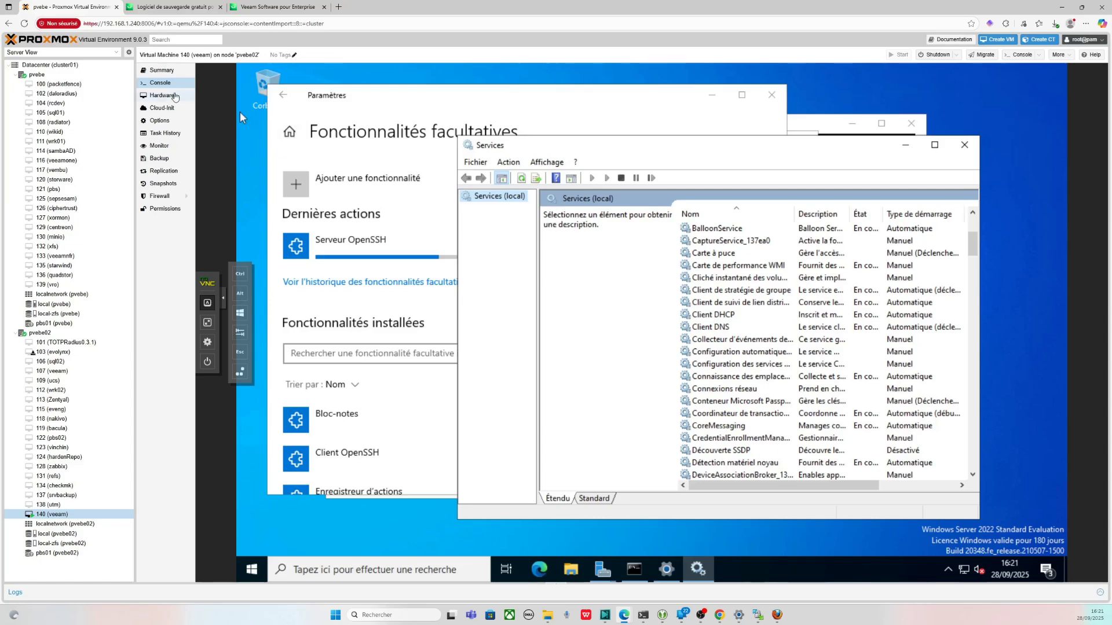
# - Glance at the VM's hardware list, then browse the Services list for the OpenSSH entries
pyautogui.click(175, 97)
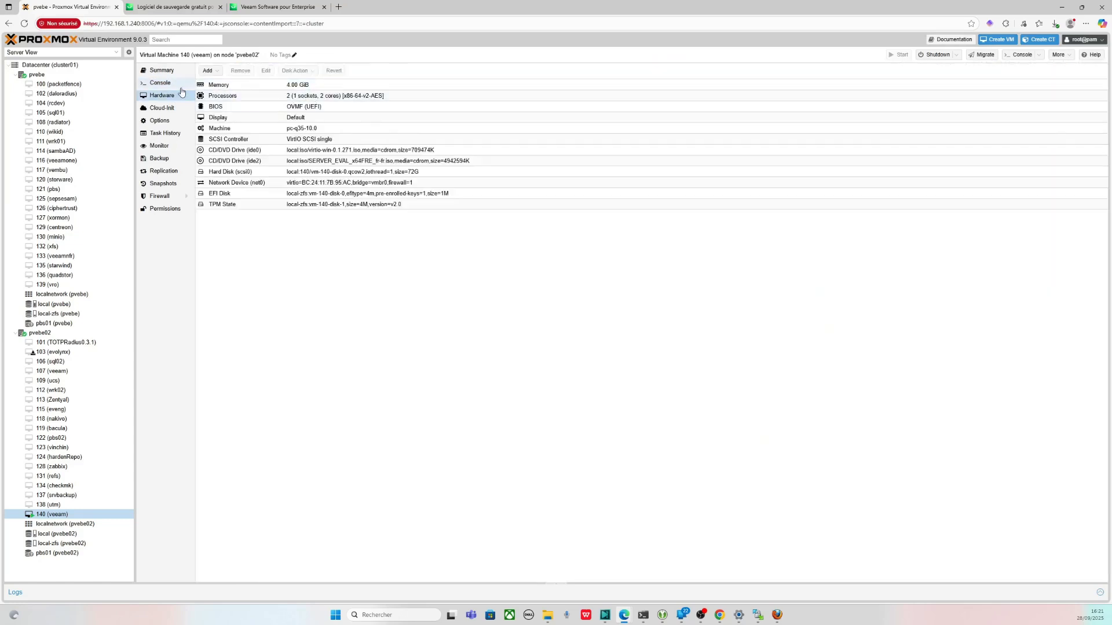
pyautogui.click(177, 87)
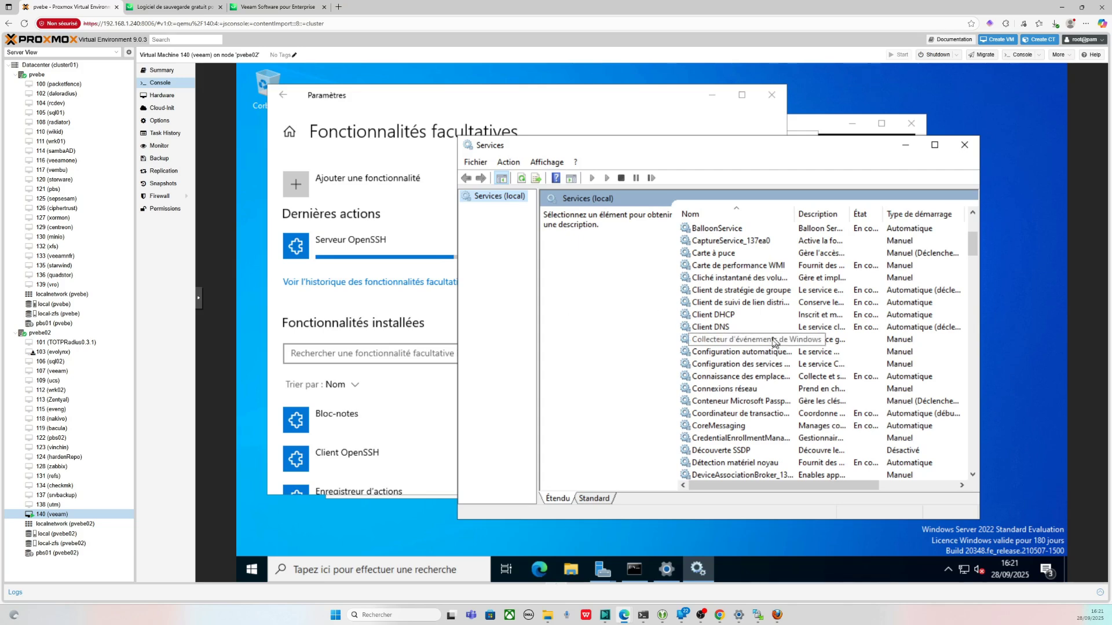
pyautogui.scroll(-2, 773, 340)
pyautogui.scroll(3, 773, 339)
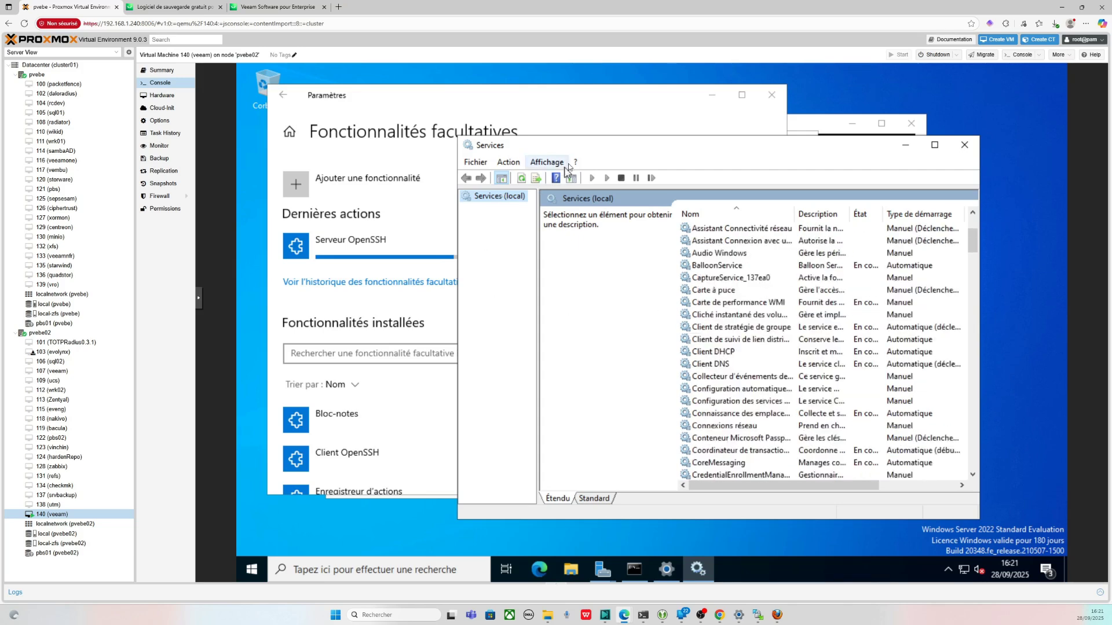
pyautogui.moveTo(585, 149); pyautogui.dragTo(685, 147)
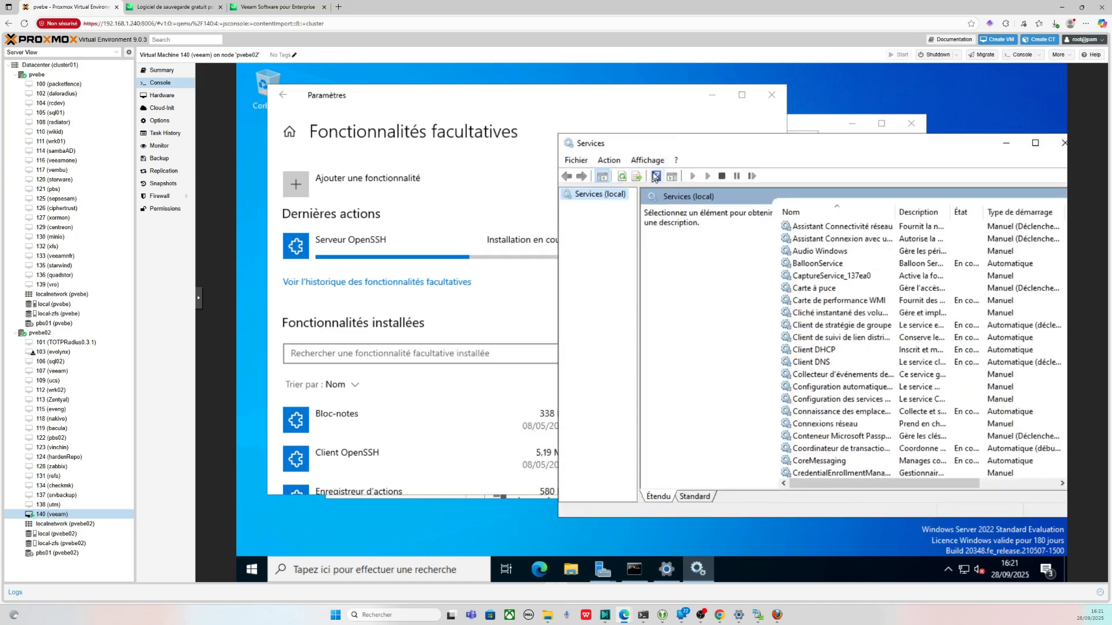
pyautogui.scroll(-20, 927, 399)
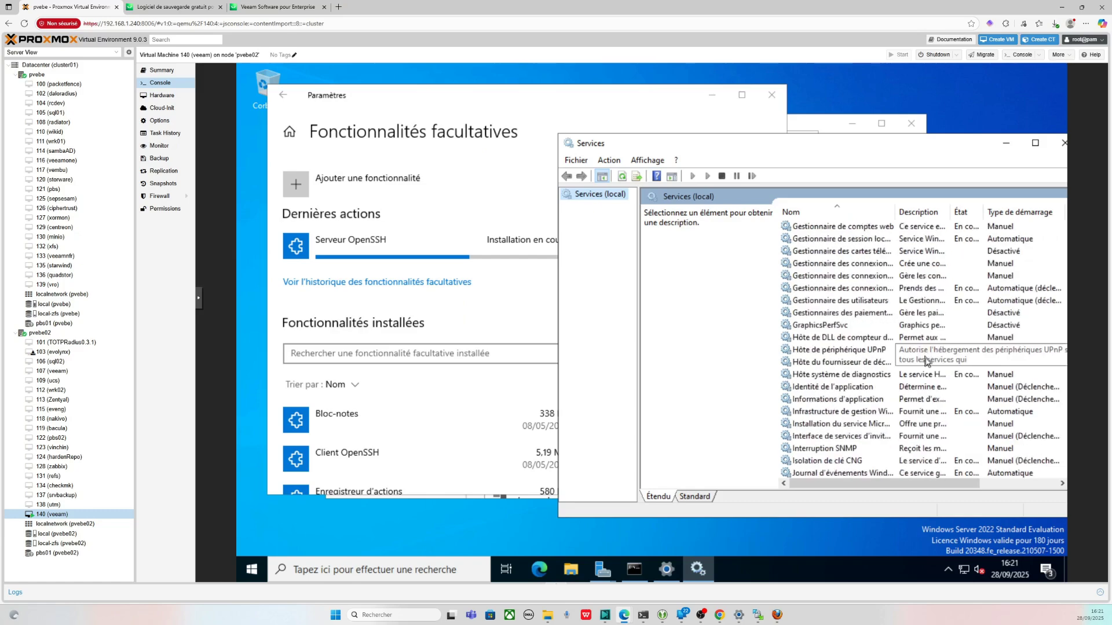
pyautogui.scroll(-20, 884, 377)
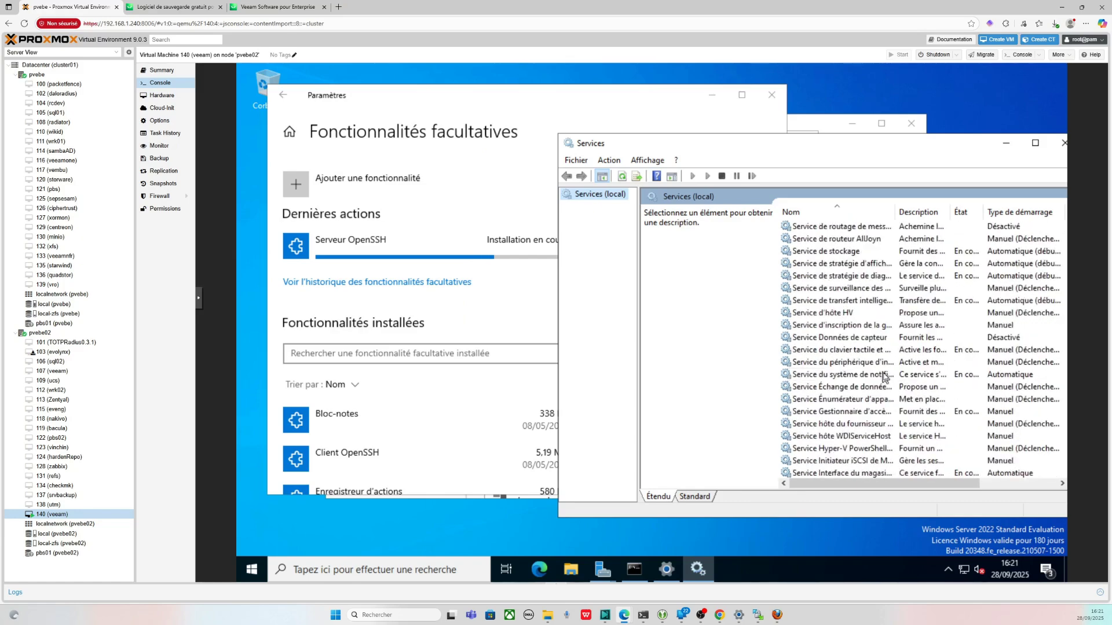
pyautogui.scroll(20, 884, 378)
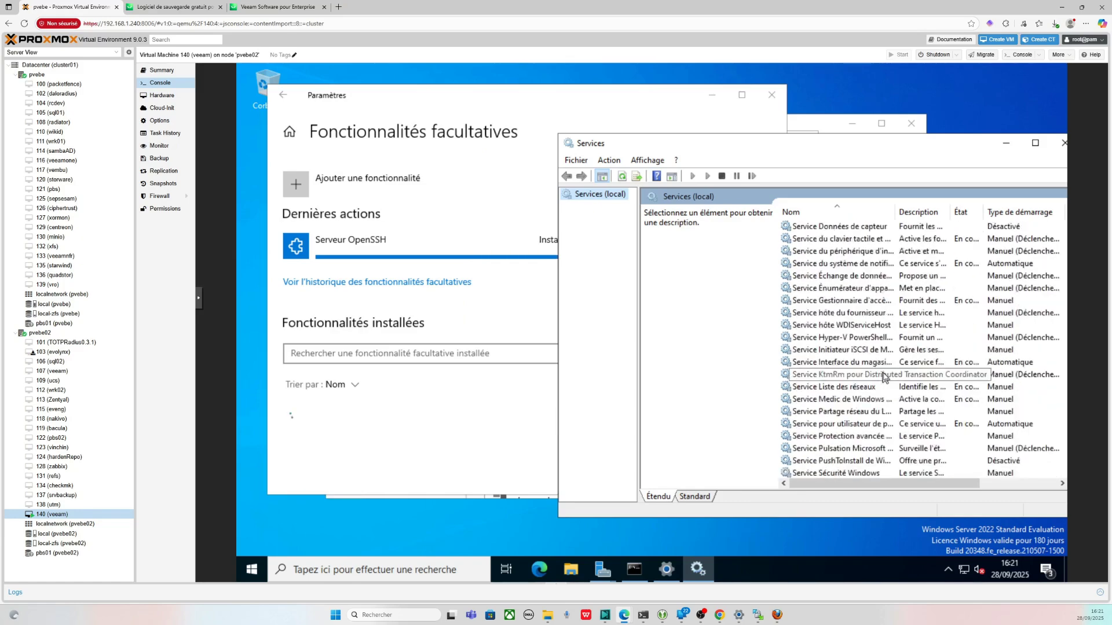
pyautogui.scroll(15, 889, 336)
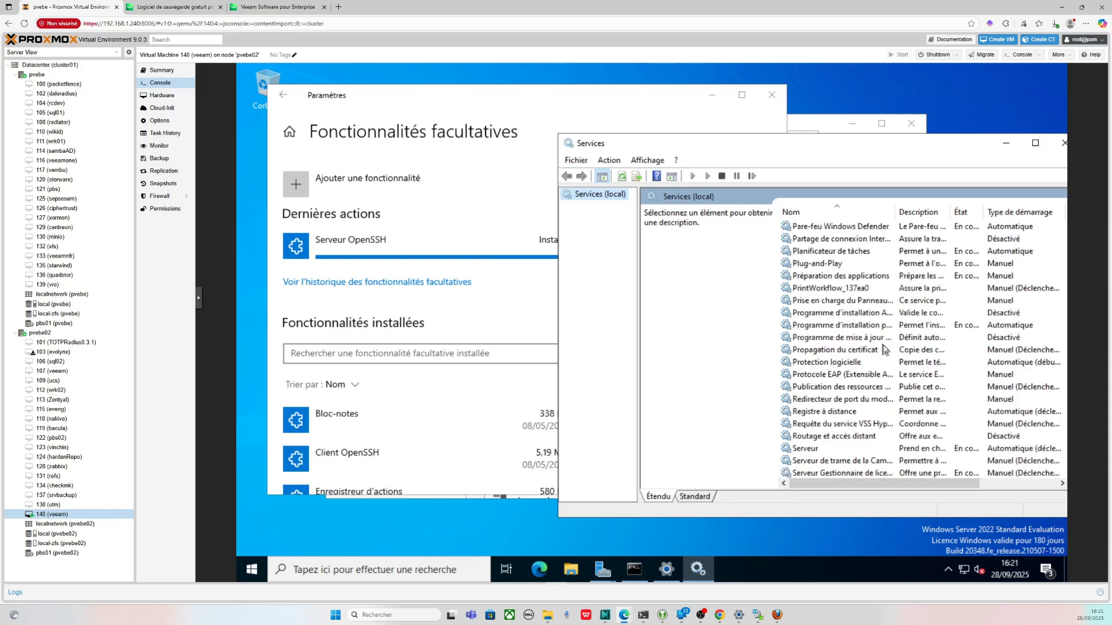
# - Refresh the services list and start the OpenSSH SSH Server service
pyautogui.click(851, 289)
pyautogui.rightClick(852, 289)
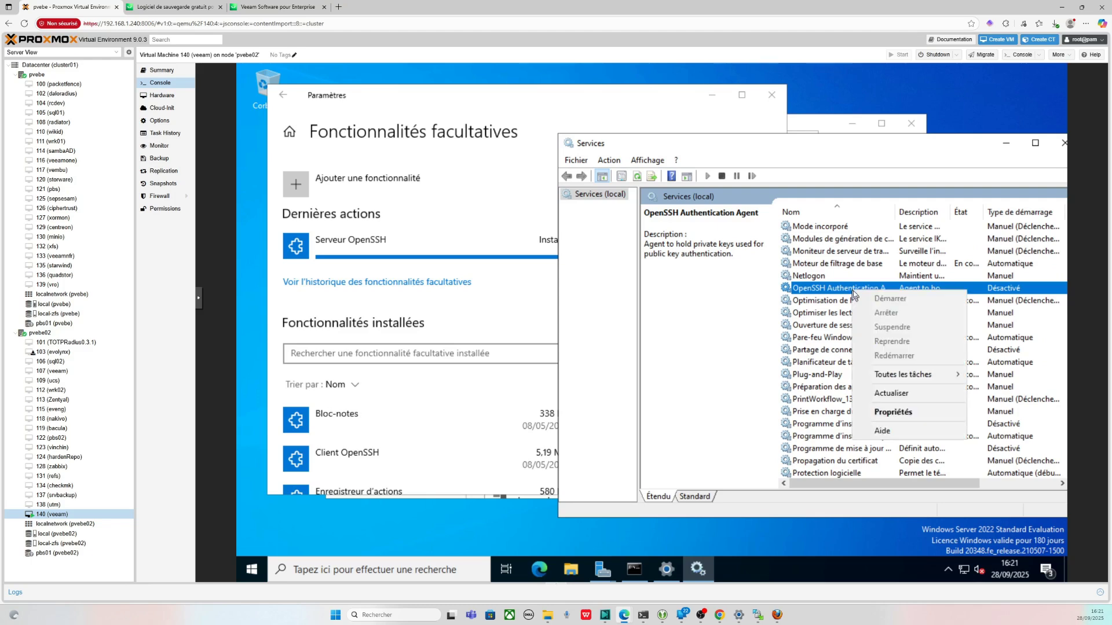
pyautogui.click(892, 394)
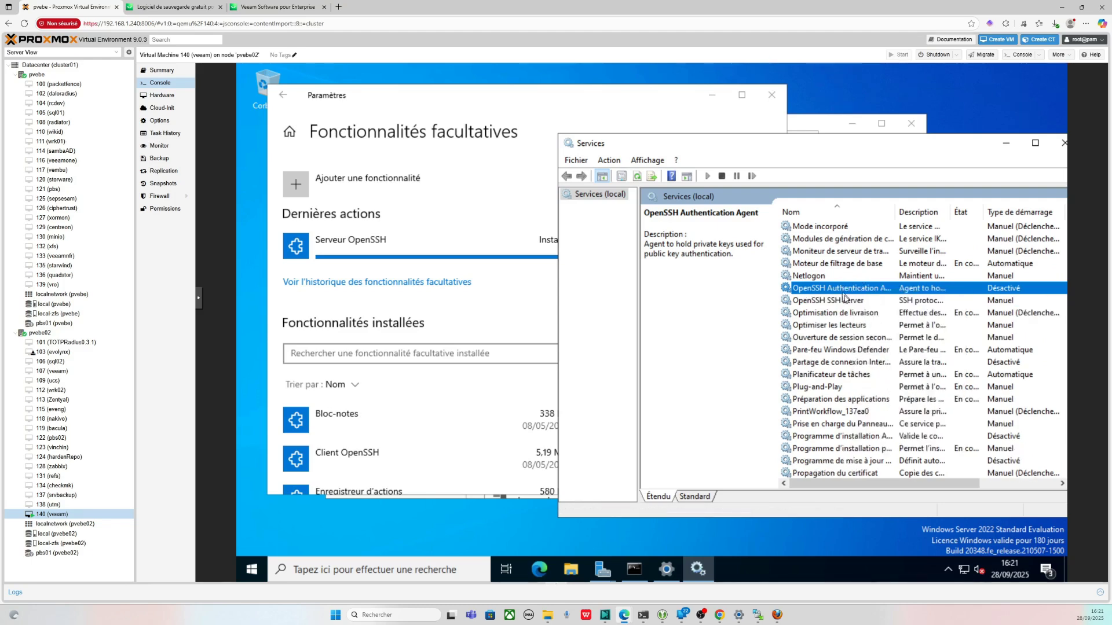
pyautogui.click(848, 300)
pyautogui.rightClick(861, 306)
pyautogui.click(862, 306)
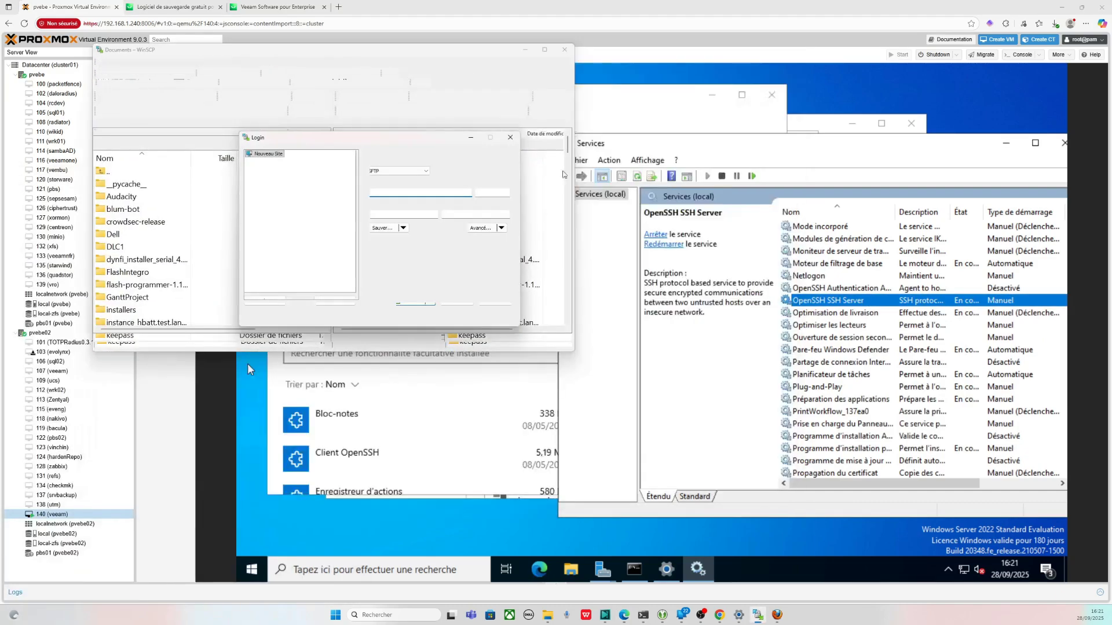
# - Enter host 192.168.1.157, the administrator user name and password in WinSCP, then attempt to connect
pyautogui.write('go')
pyautogui.press('BackSpace')
pyautogui.press('BackSpace')
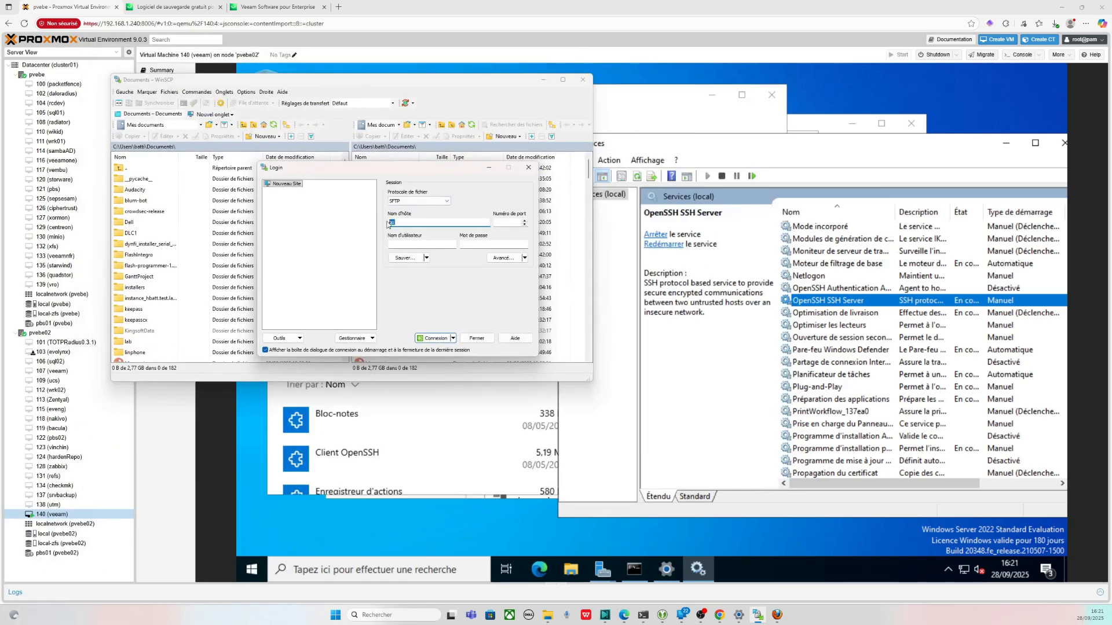
pyautogui.write('192.168.1.157')
pyautogui.press('Tab')
pyautogui.write('adm')
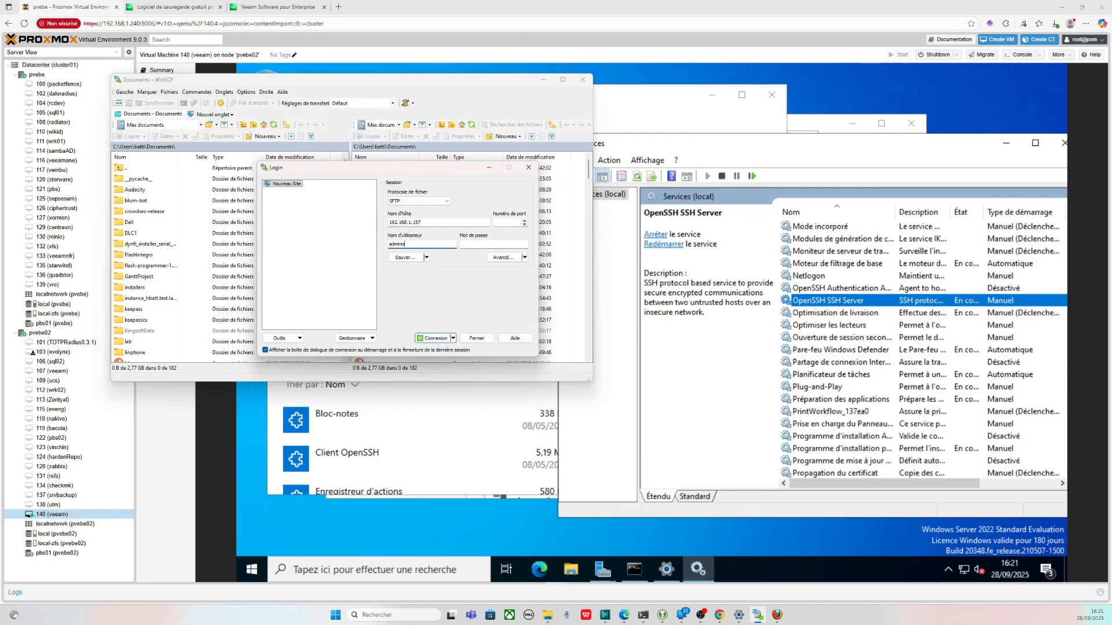
pyautogui.press('Tab')
pyautogui.write('••••••••')
pyautogui.press('BackSpace')
pyautogui.click(510, 222)
pyautogui.write('22')
pyautogui.click(433, 338)
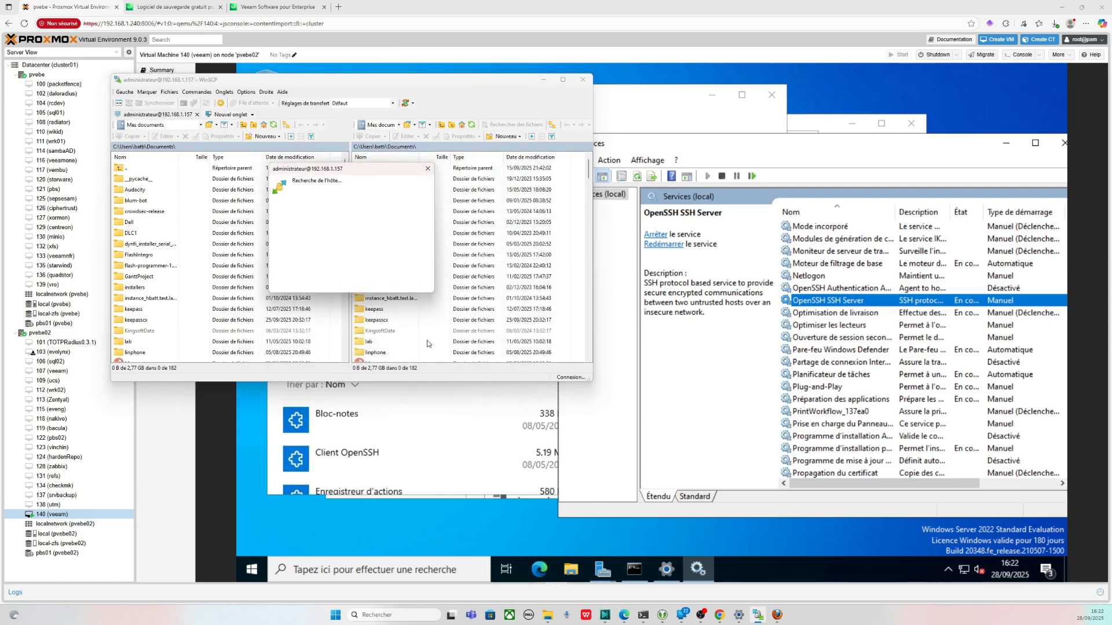
# - Cancel the stalled attempt, reconnect over SFTP on port 22, and accept the server's host key
pyautogui.click(635, 570)
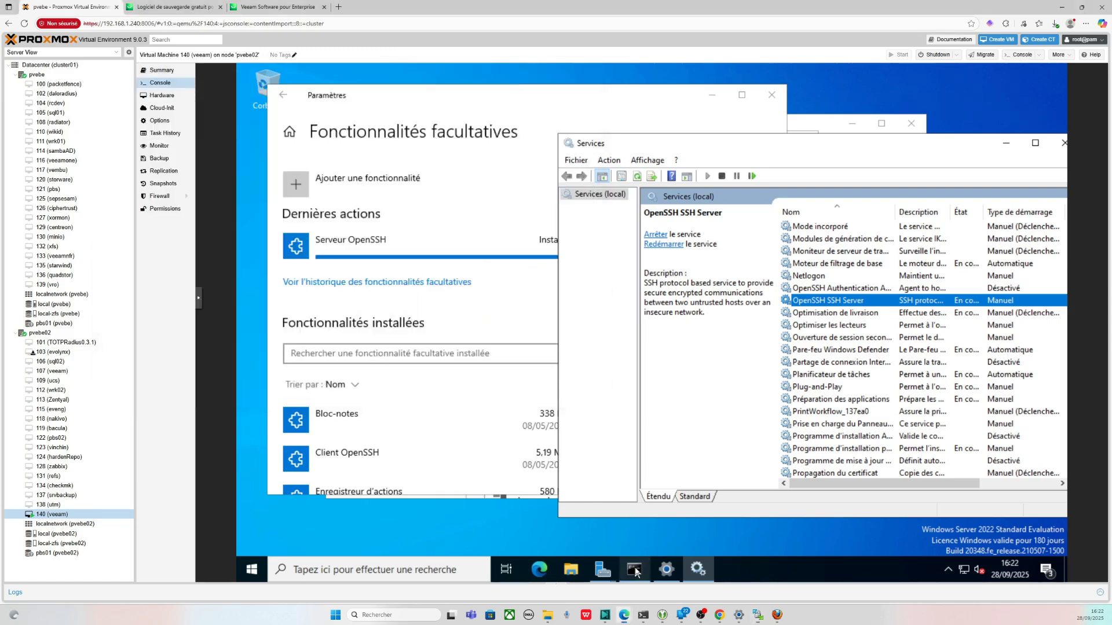
pyautogui.click(636, 572)
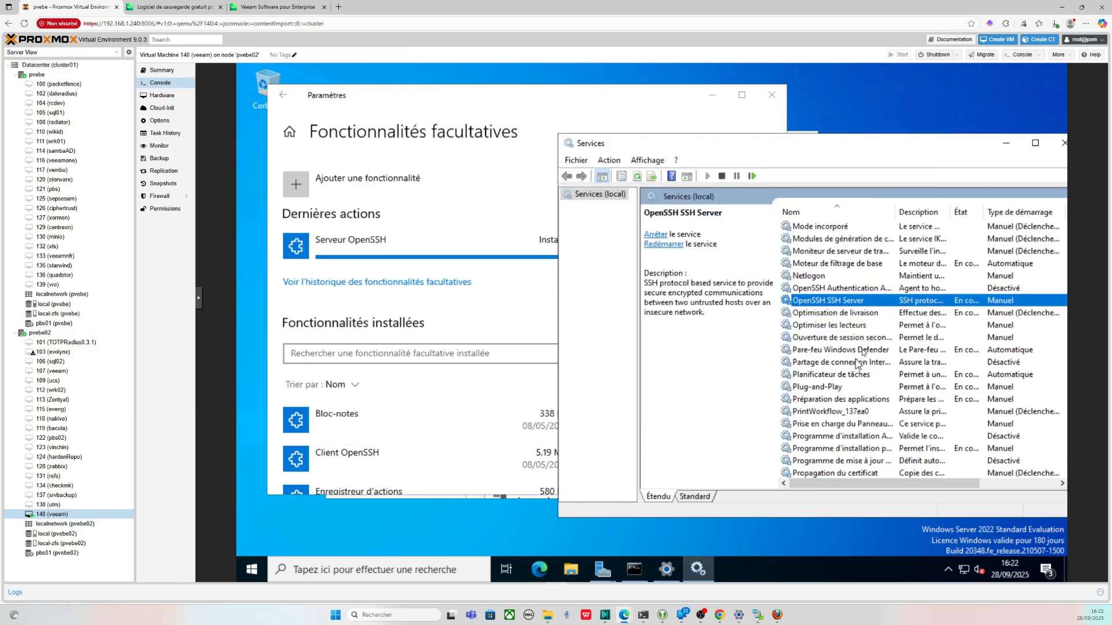
pyautogui.click(757, 615)
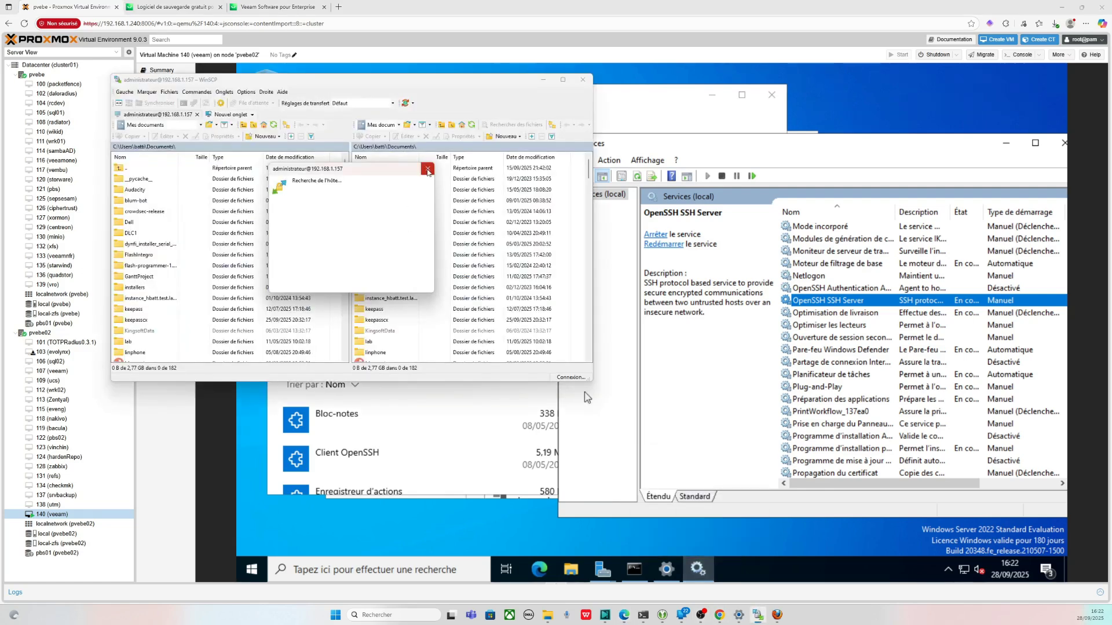
pyautogui.click(428, 170)
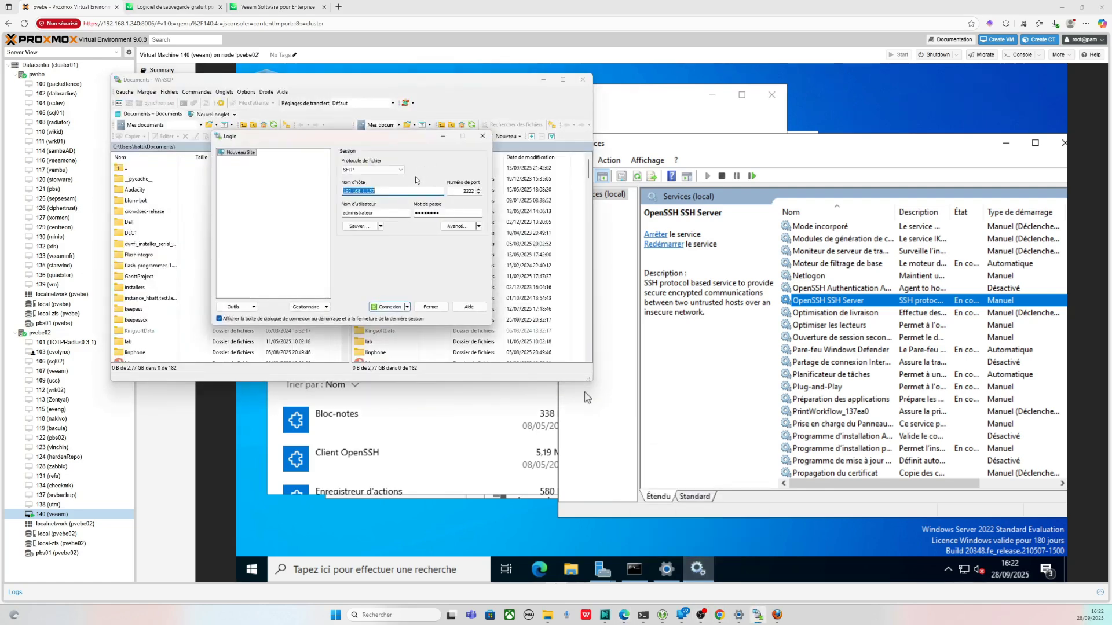
pyautogui.click(375, 171)
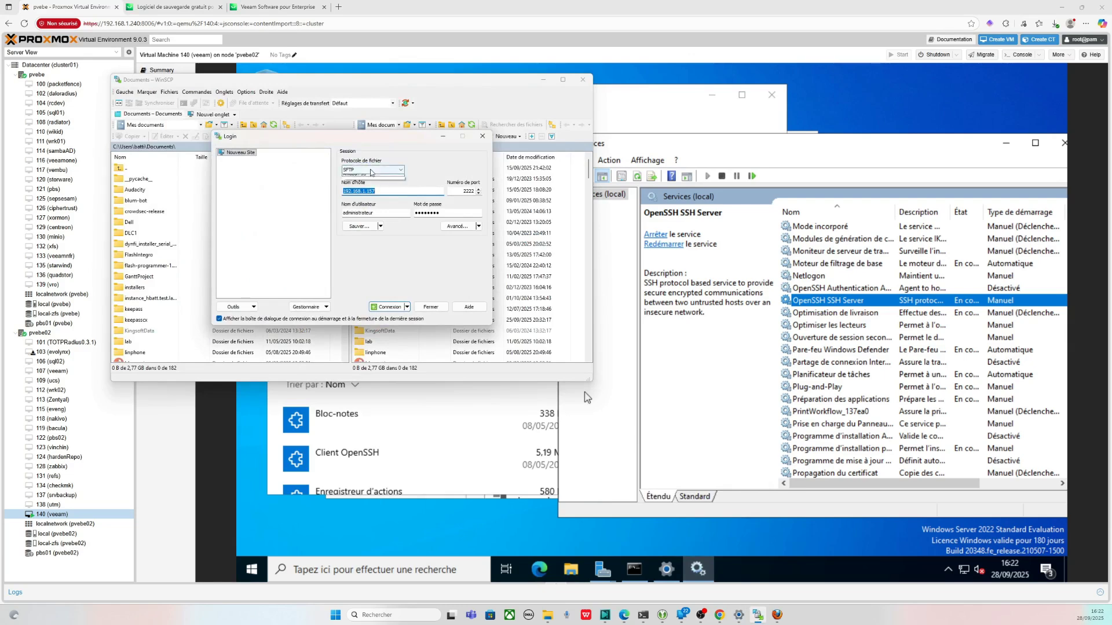
pyautogui.click(467, 195)
pyautogui.click(470, 193)
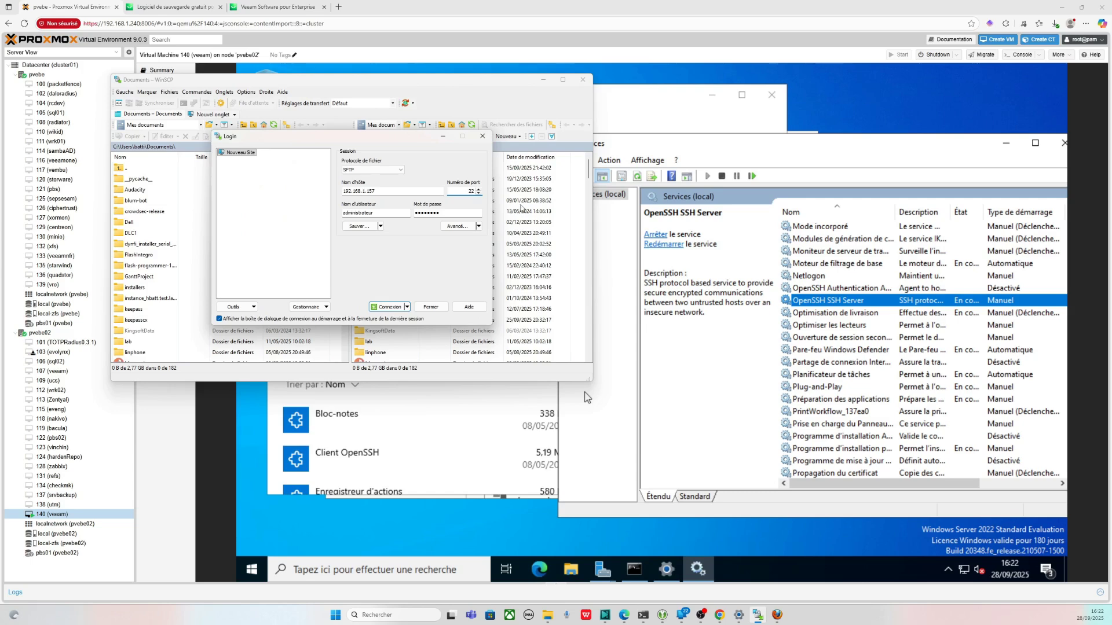
pyautogui.click(388, 307)
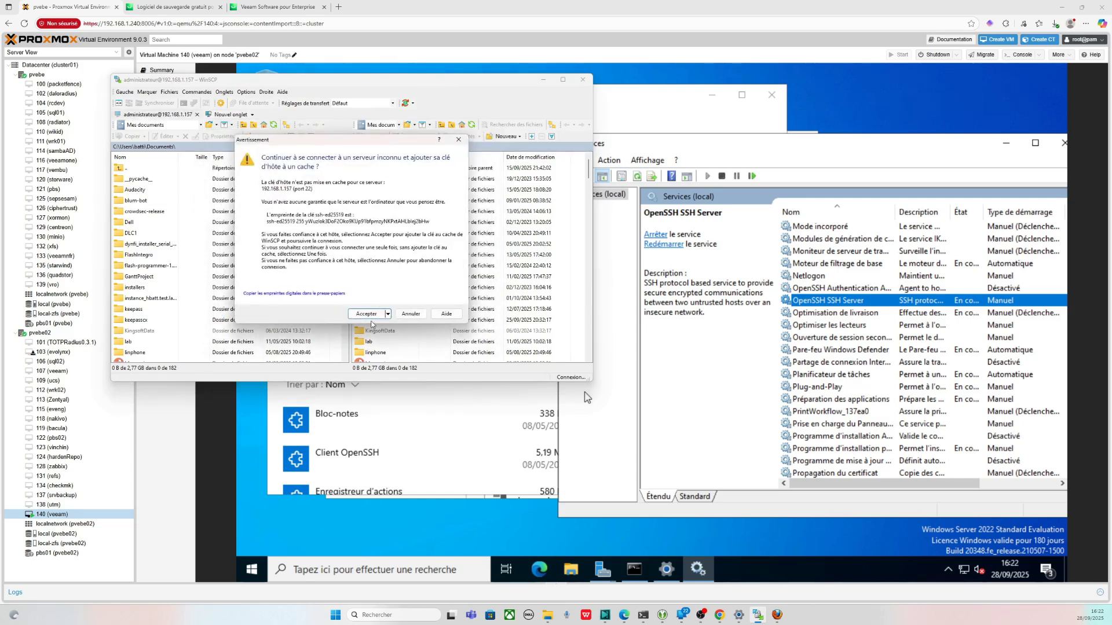
pyautogui.click(371, 315)
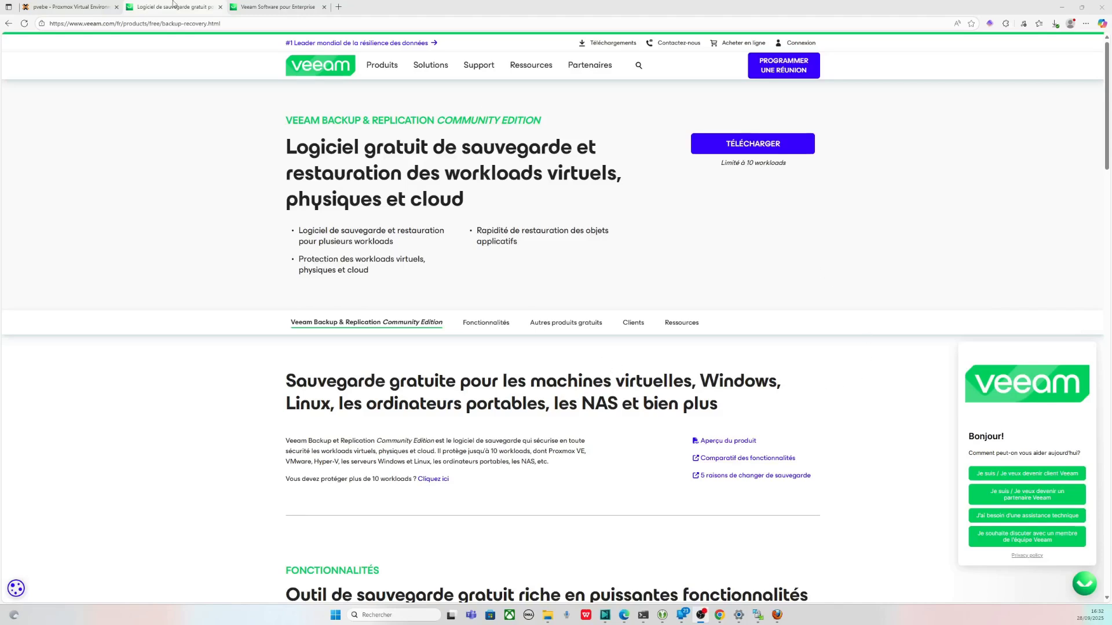
# - Mount the Veeam Backup & Replication ISO from C:\Utilisateurs\Administrateur in the VM
pyautogui.click(69, 6)
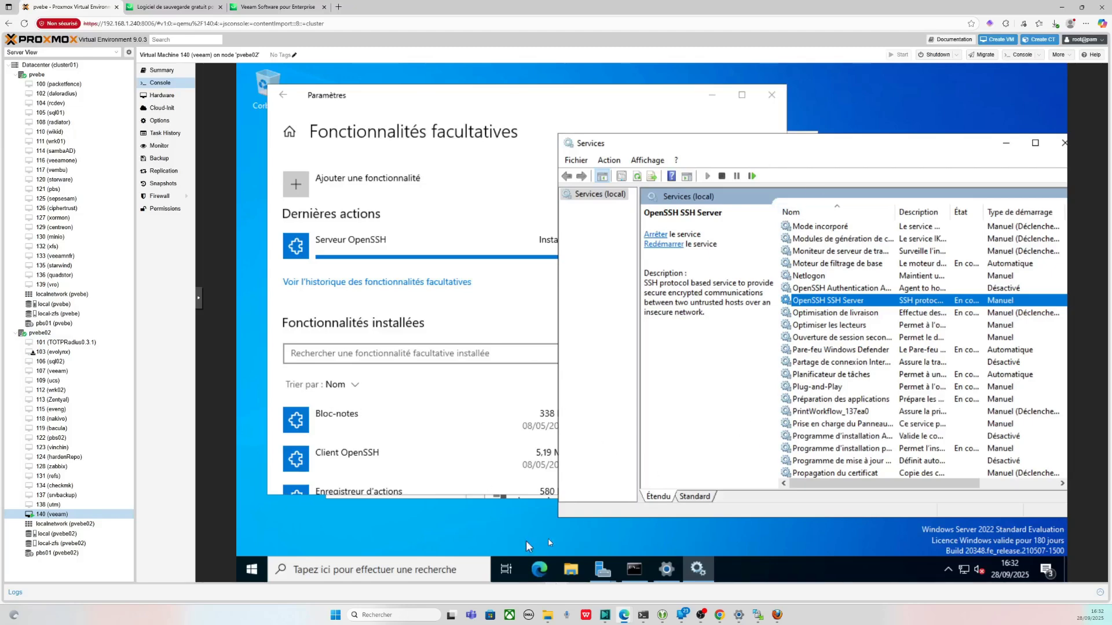
pyautogui.click(570, 569)
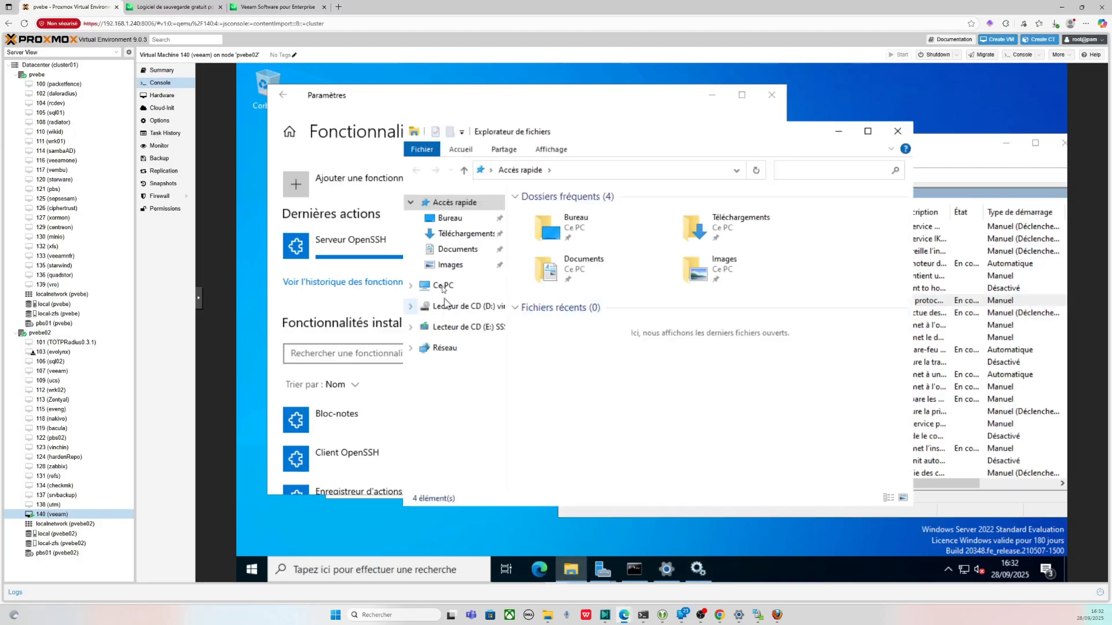
pyautogui.click(444, 286)
pyautogui.doubleClick(579, 388)
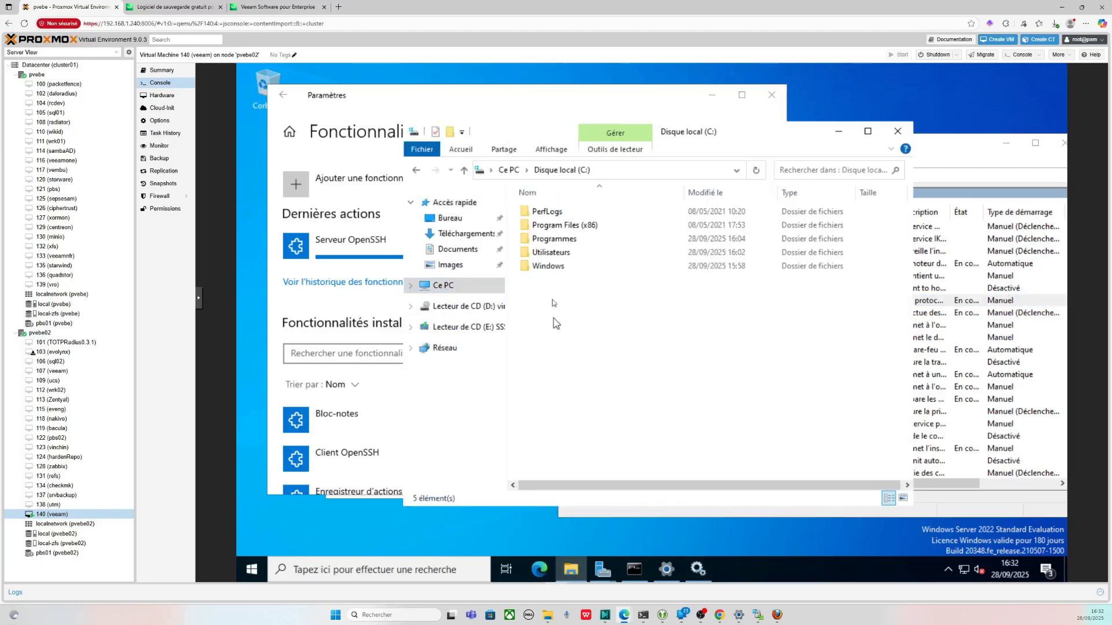
pyautogui.doubleClick(551, 253)
pyautogui.doubleClick(548, 212)
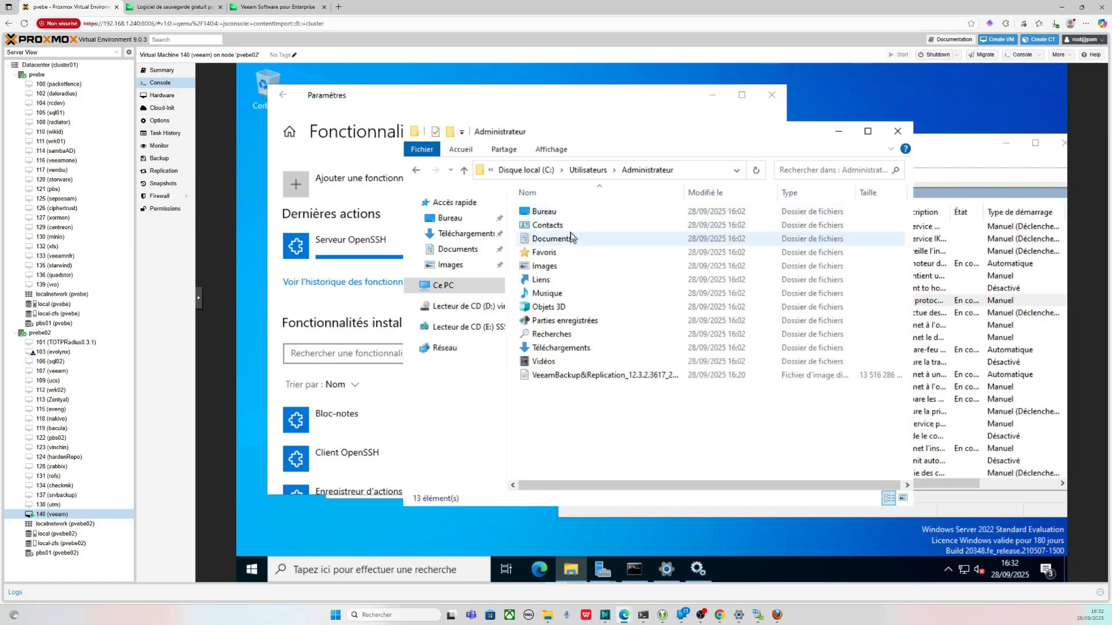
pyautogui.click(599, 375)
pyautogui.rightClick(599, 375)
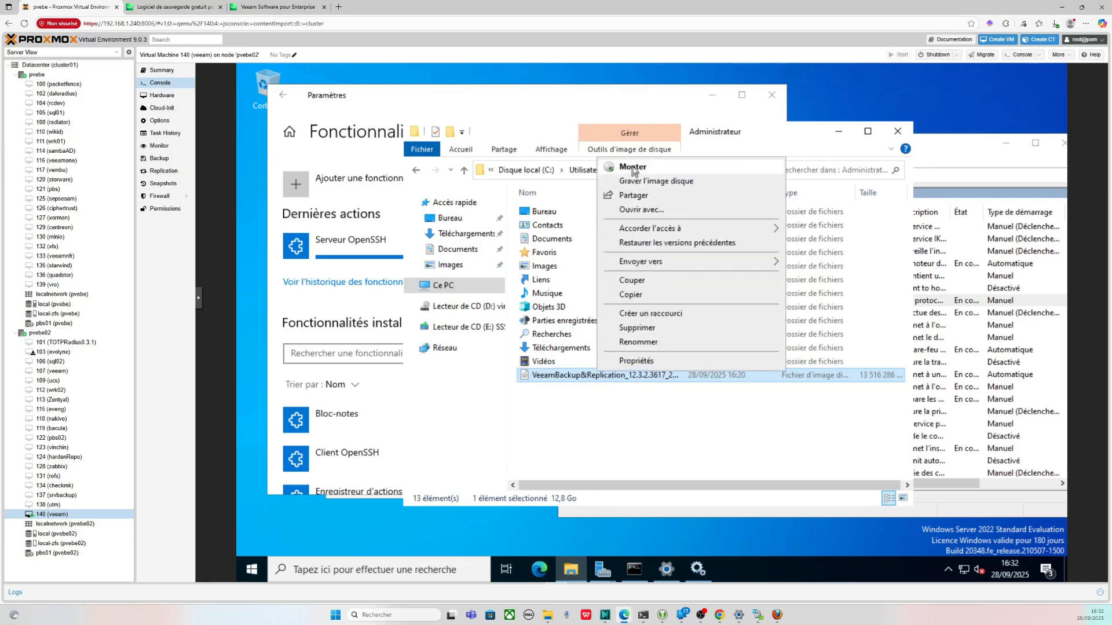
pyautogui.click(633, 168)
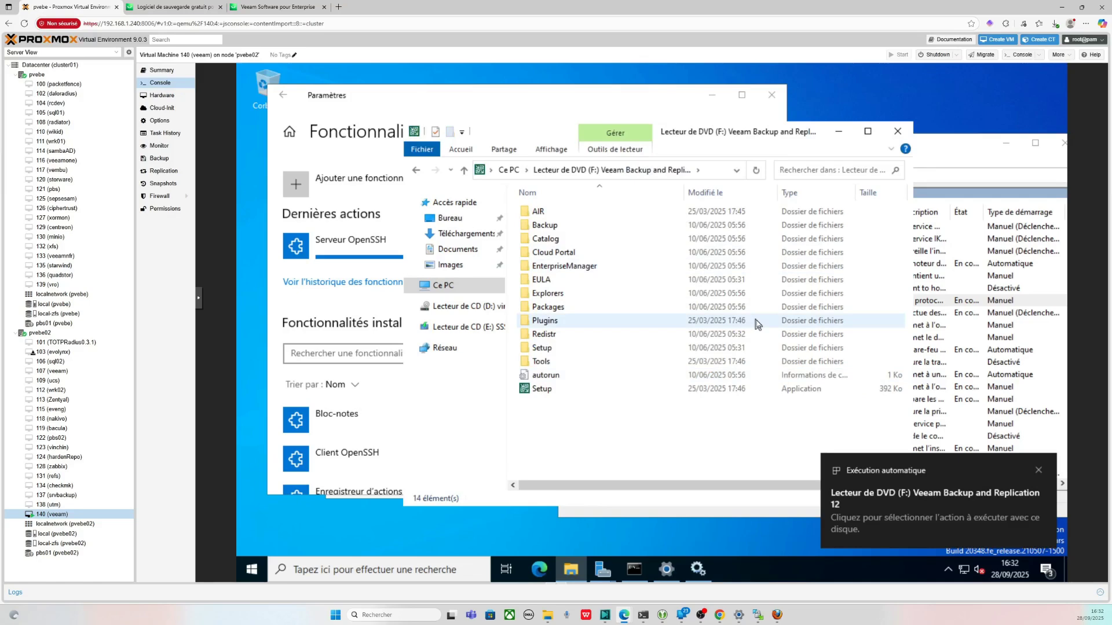
# - Dismiss the AutoPlay notice and run Setup from the mounted Veeam disc
pyautogui.click(587, 388)
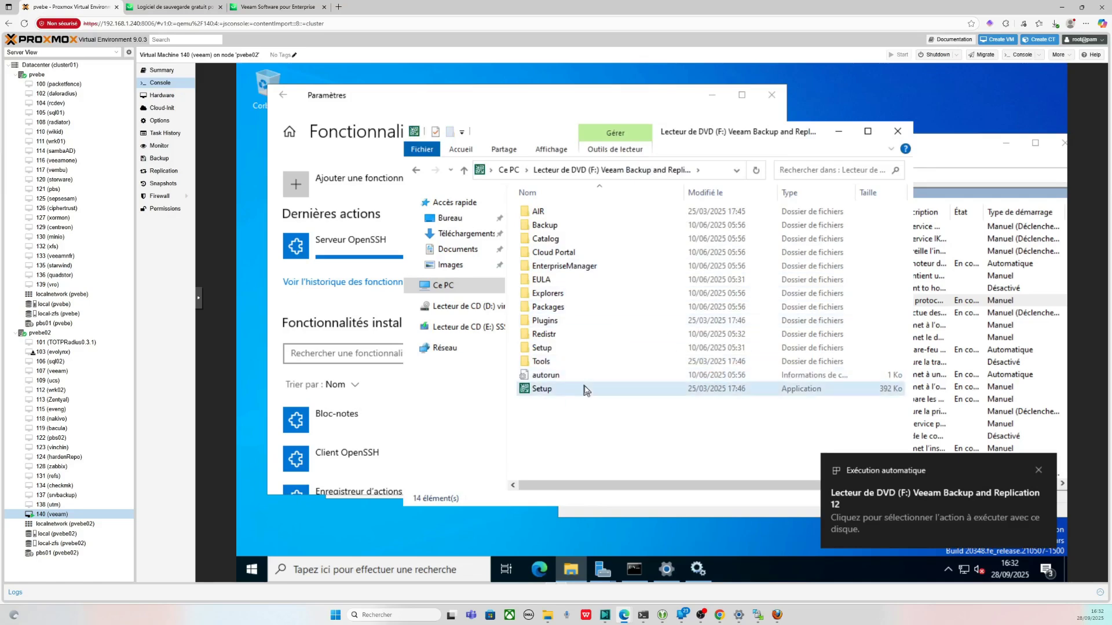
pyautogui.click(1039, 470)
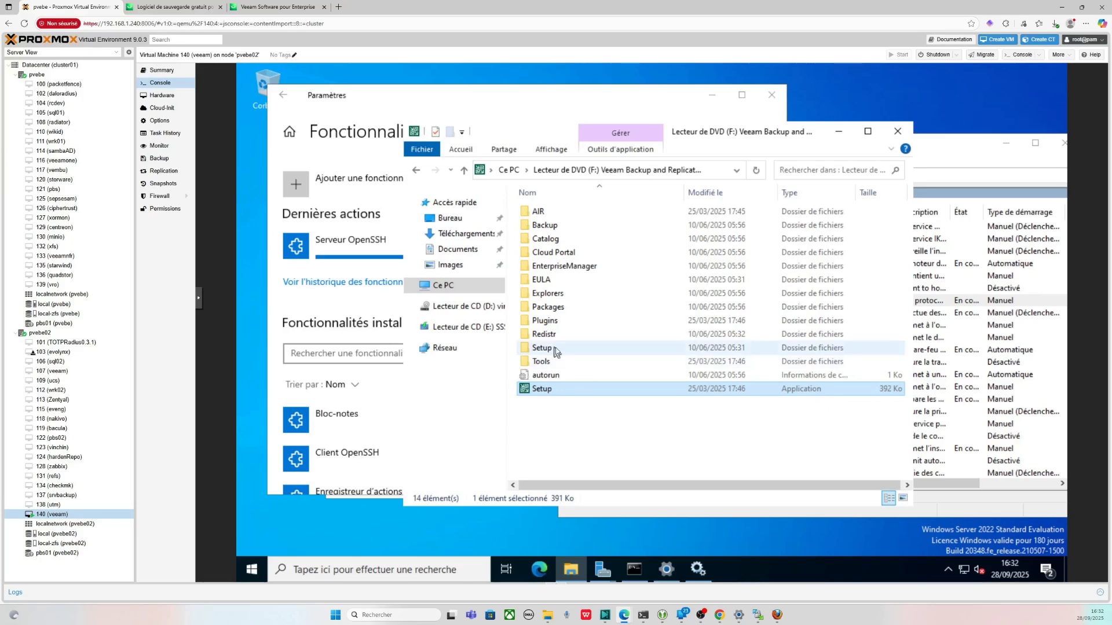
pyautogui.moveTo(556, 351)
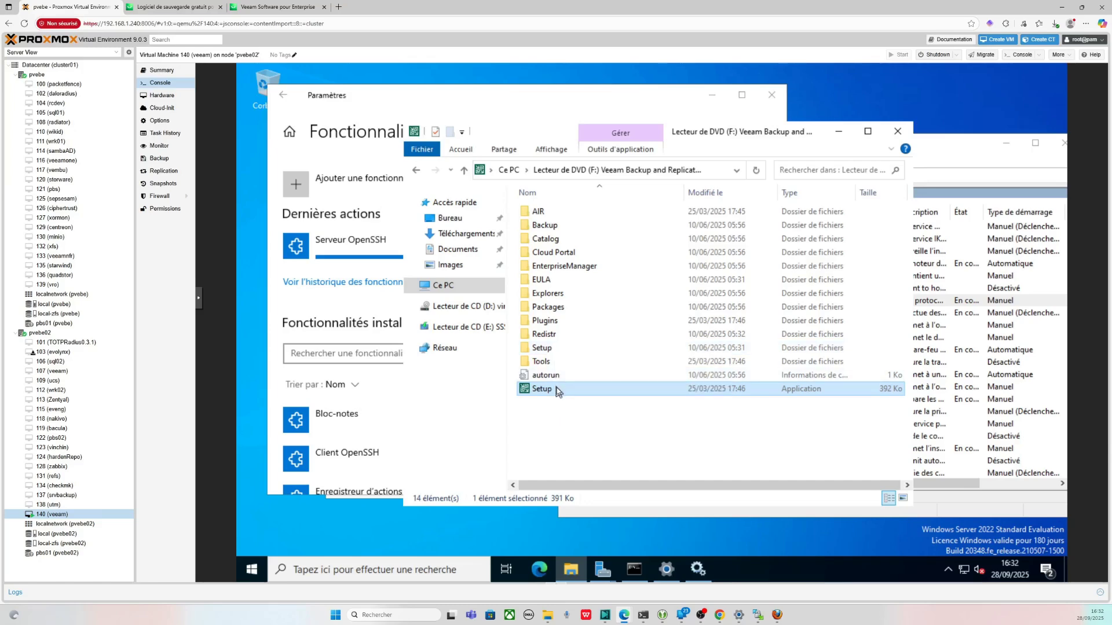
pyautogui.doubleClick(557, 391)
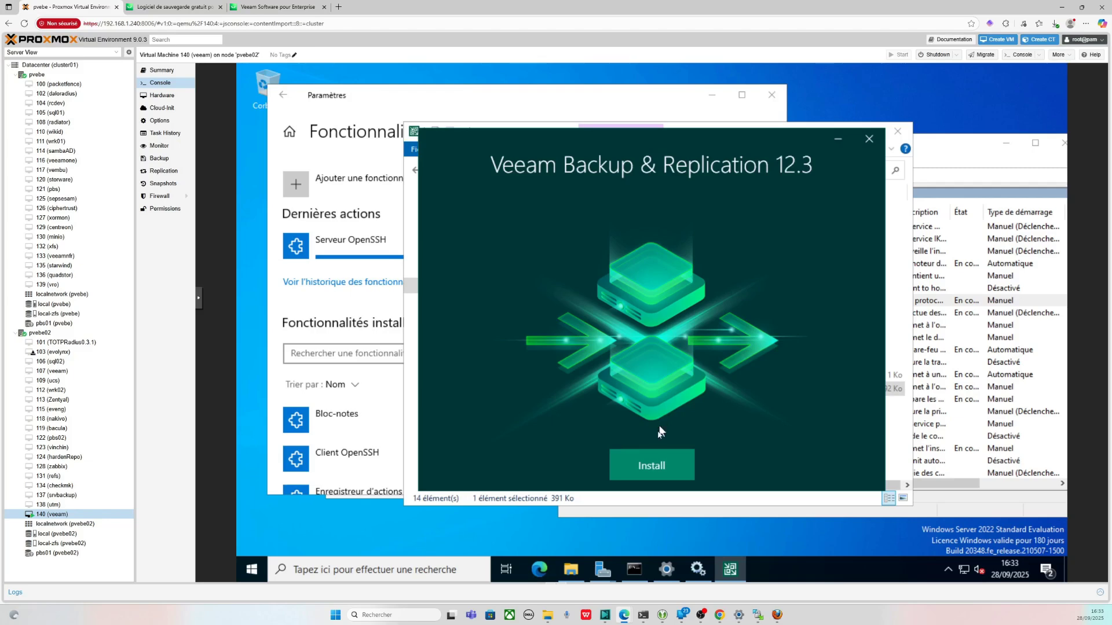
# - Choose Install on the Veeam Backup & Replication 12.3 splash screen to see the component list
pyautogui.click(646, 465)
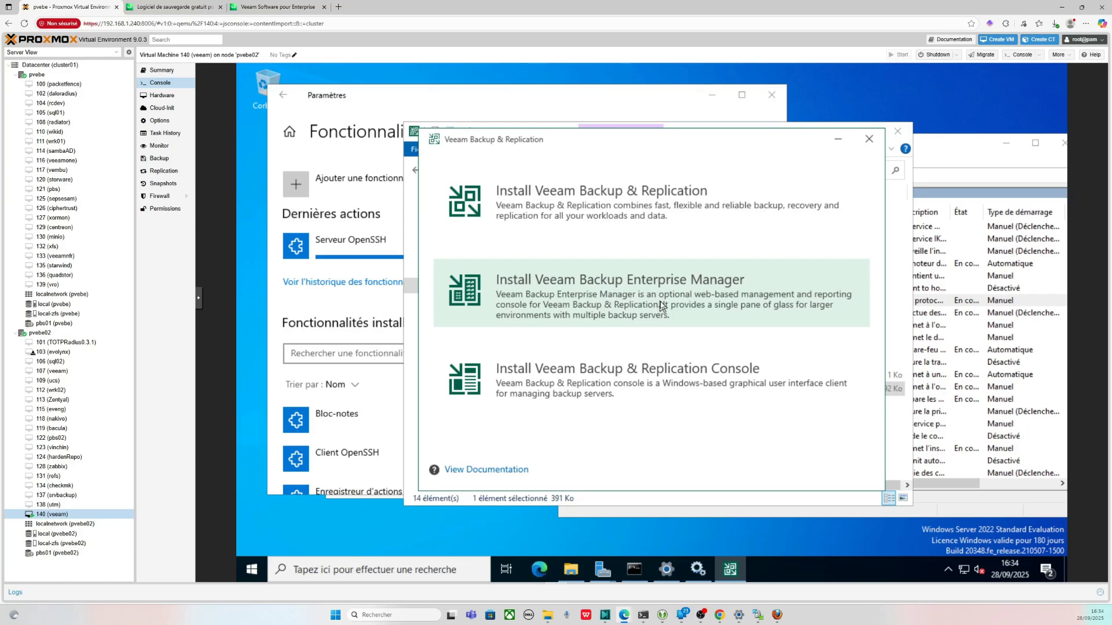
# - Choose Install Veeam Backup & Replication and wait for the License Agreement step
pyautogui.click(623, 205)
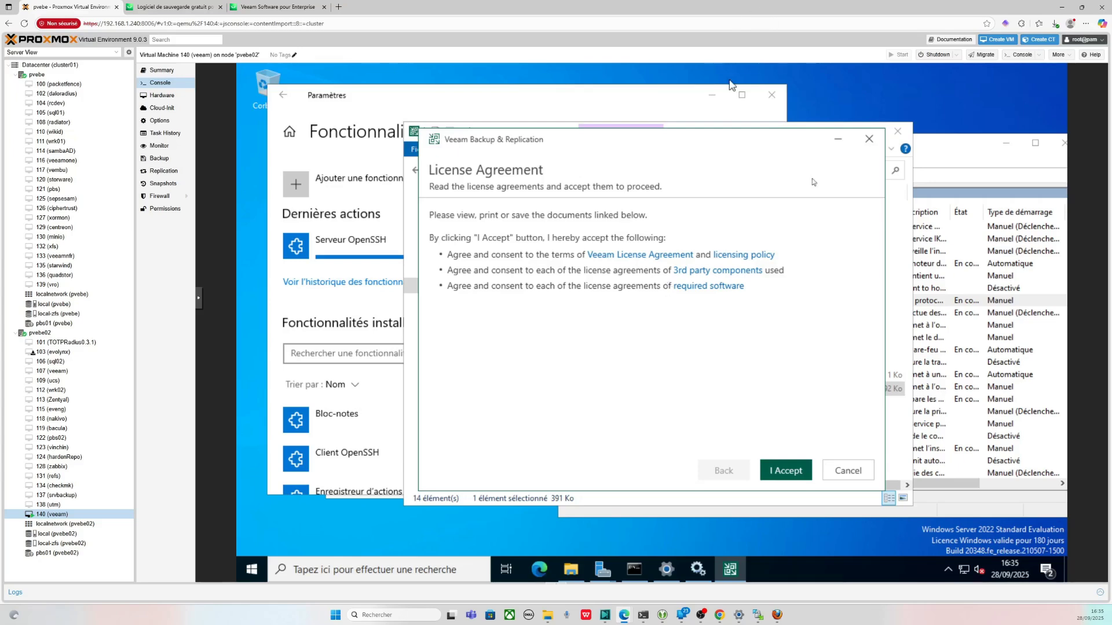
# - Accept the Veeam license terms, keep the Community edition license, and view the Veeam website tab
pyautogui.click(785, 471)
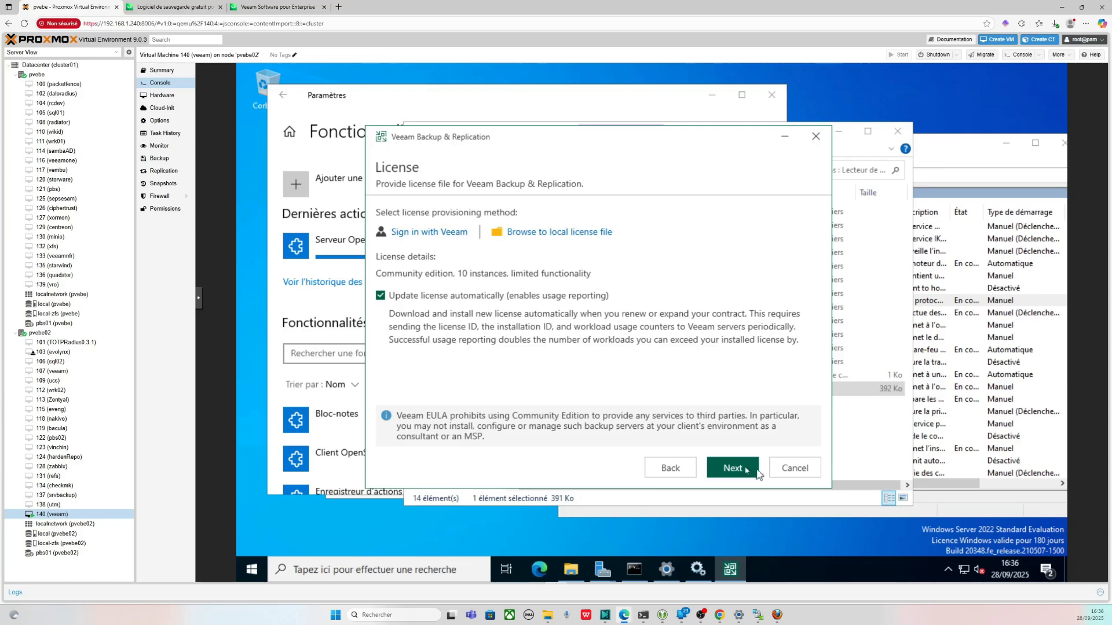
pyautogui.click(741, 466)
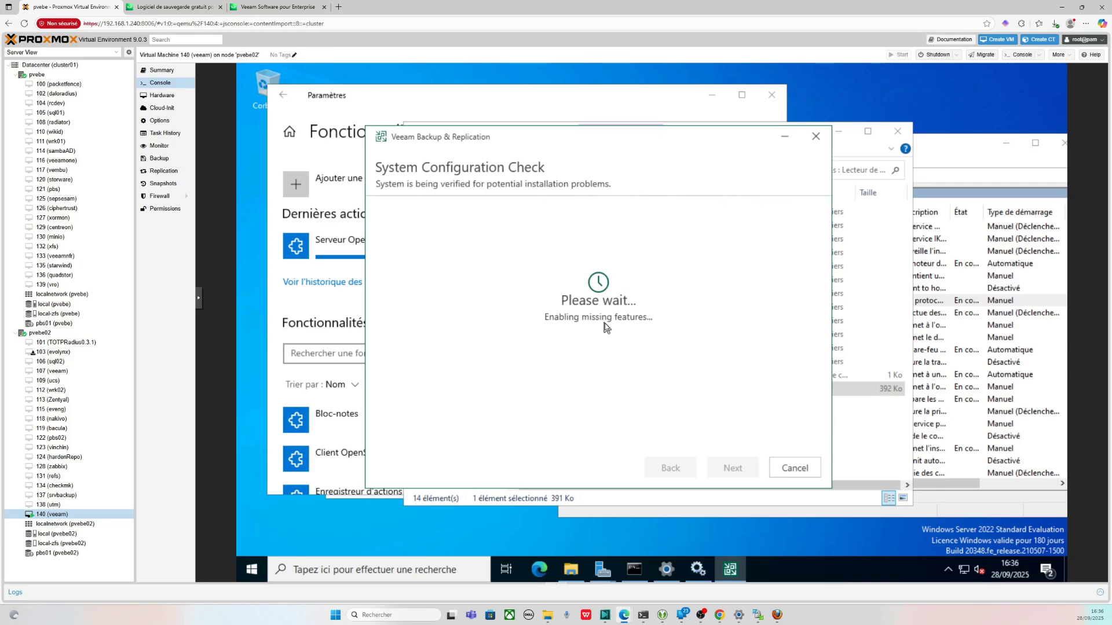
pyautogui.click(190, 7)
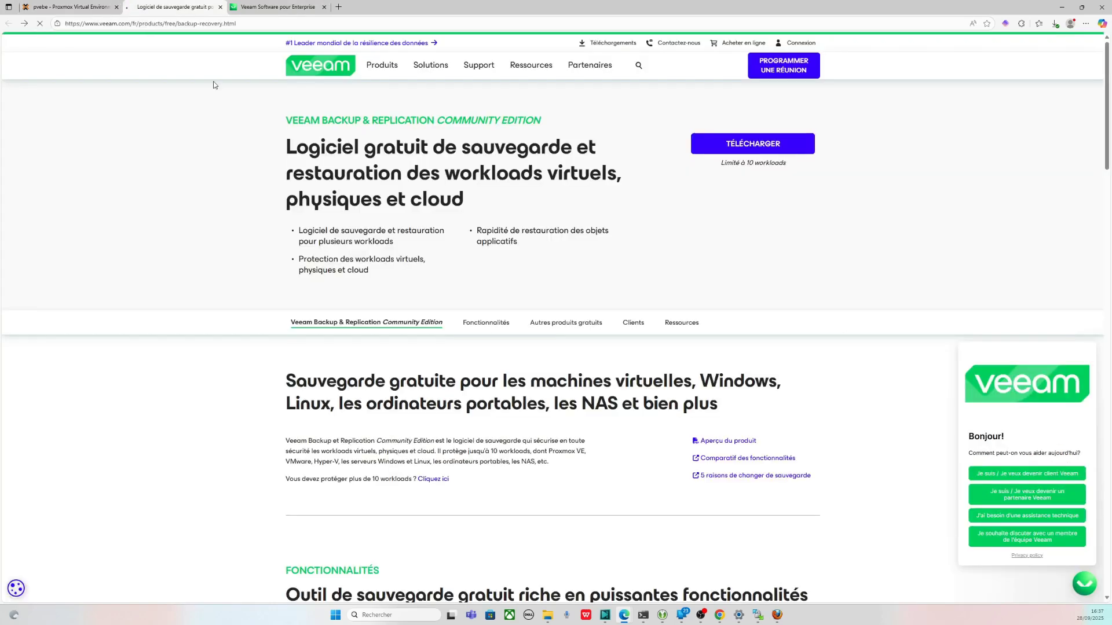
# - Search Bing for 'veeam software appliance' and open the Veeam Software Appliance trial page
pyautogui.hotkey('alt', 'Left')
pyautogui.moveTo(175, 52); pyautogui.dragTo(120, 52)
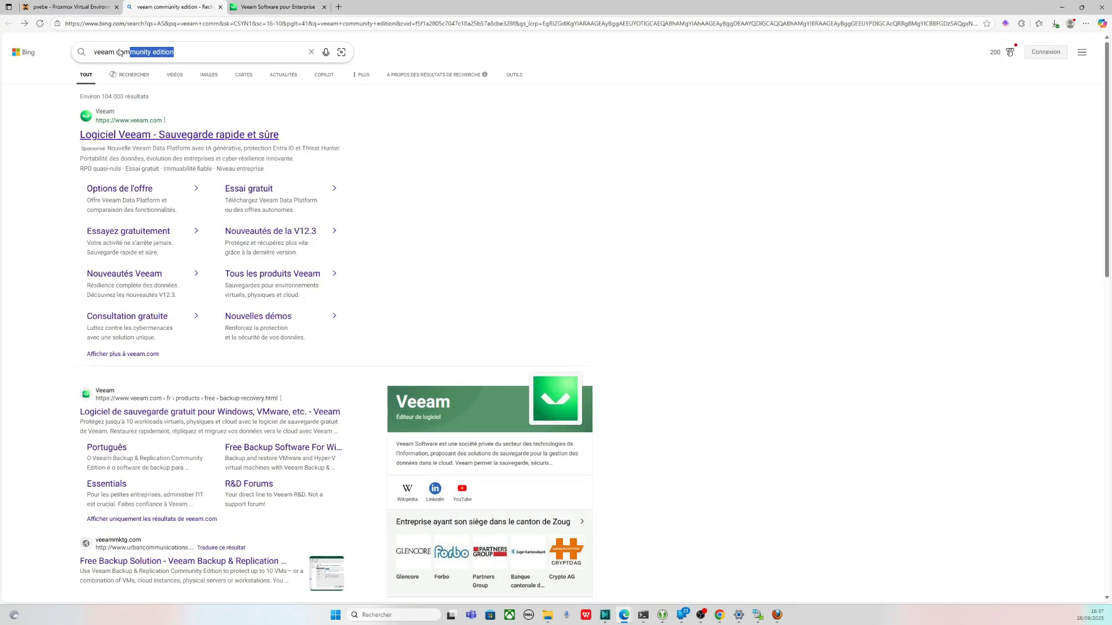
pyautogui.press('BackSpace')
pyautogui.press('BackSpace')
pyautogui.press('BackSpace')
pyautogui.press('BackSpace')
pyautogui.write('soft')
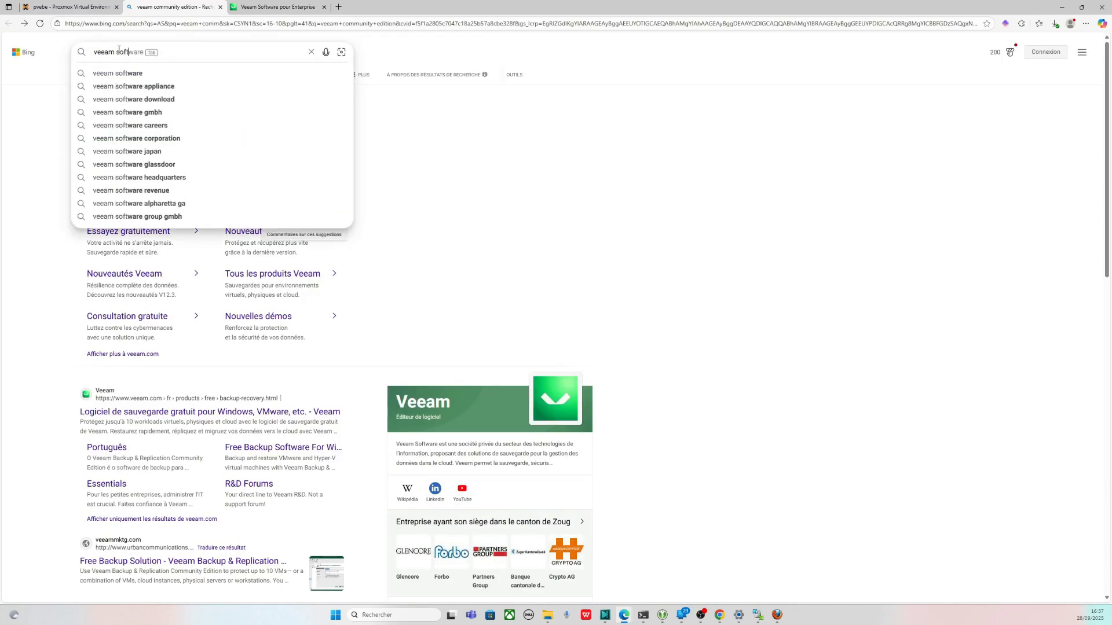
pyautogui.press('Down')
pyautogui.press('Down')
pyautogui.press('Return')
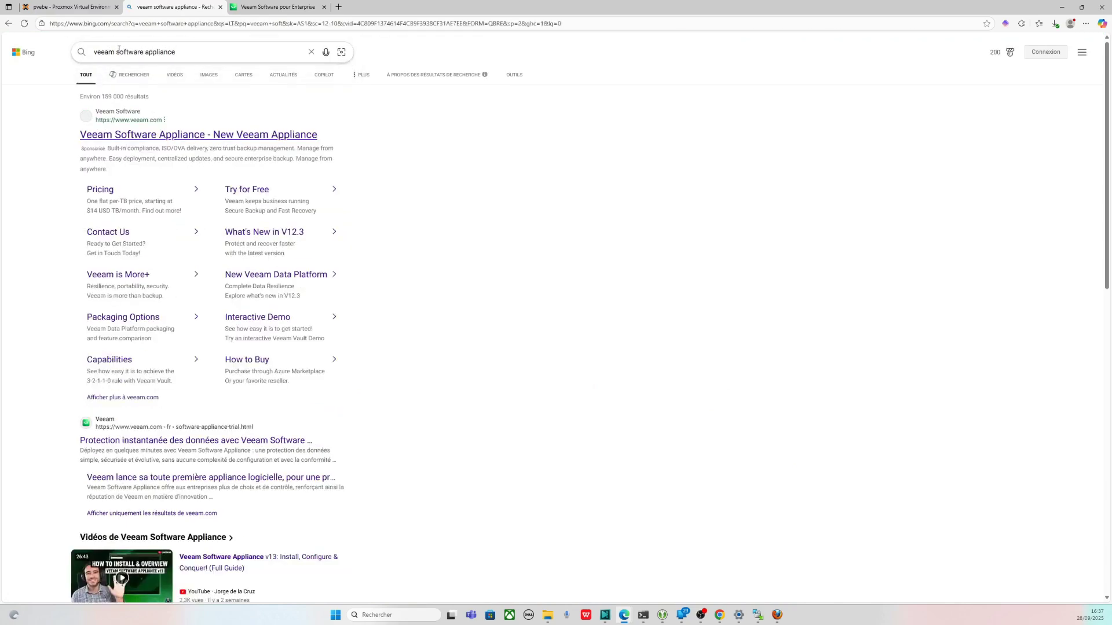
pyautogui.click(253, 134)
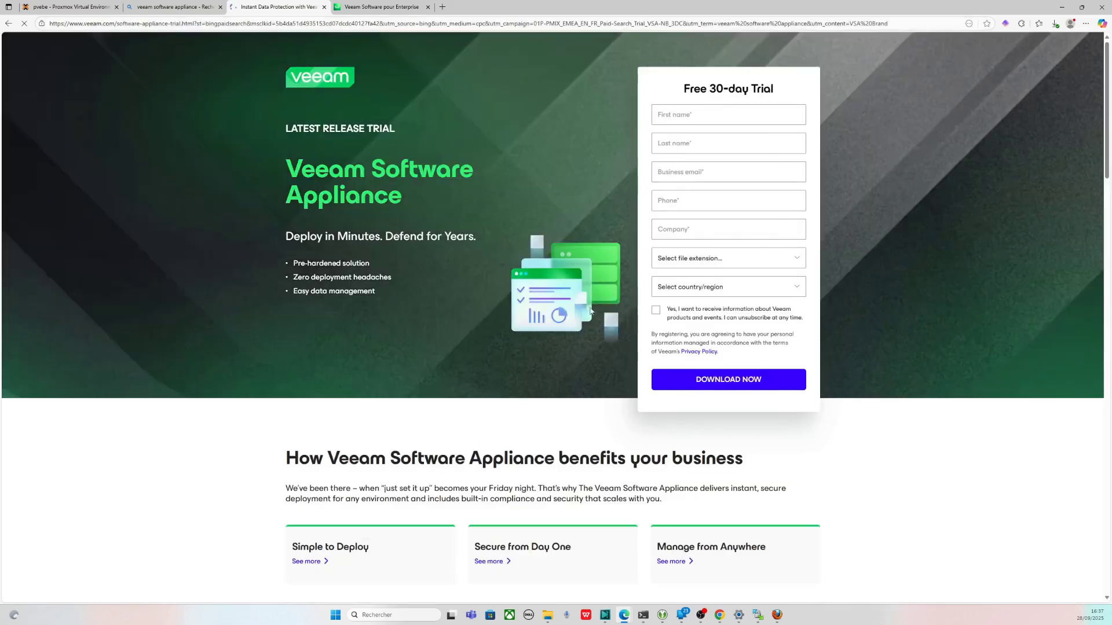
pyautogui.scroll(-2, 440, 427)
pyautogui.scroll(2, 376, 179)
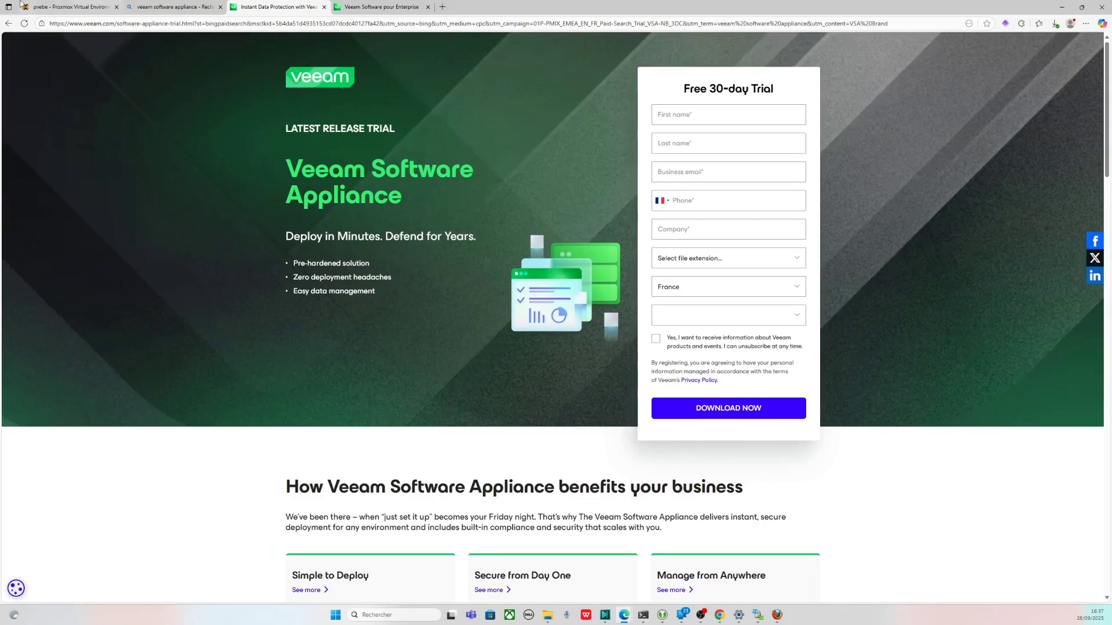
# - Alternate between the Proxmox console and the Veeam trial page, ending on the Proxmox console
pyautogui.click(67, 6)
pyautogui.click(260, 5)
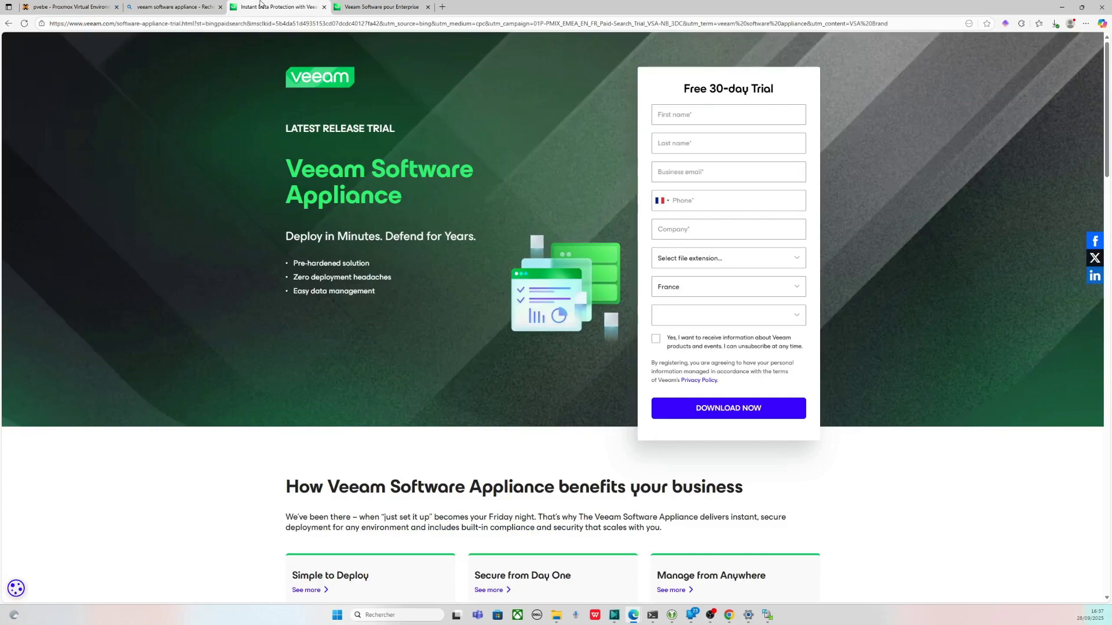
pyautogui.click(61, 7)
pyautogui.click(266, 5)
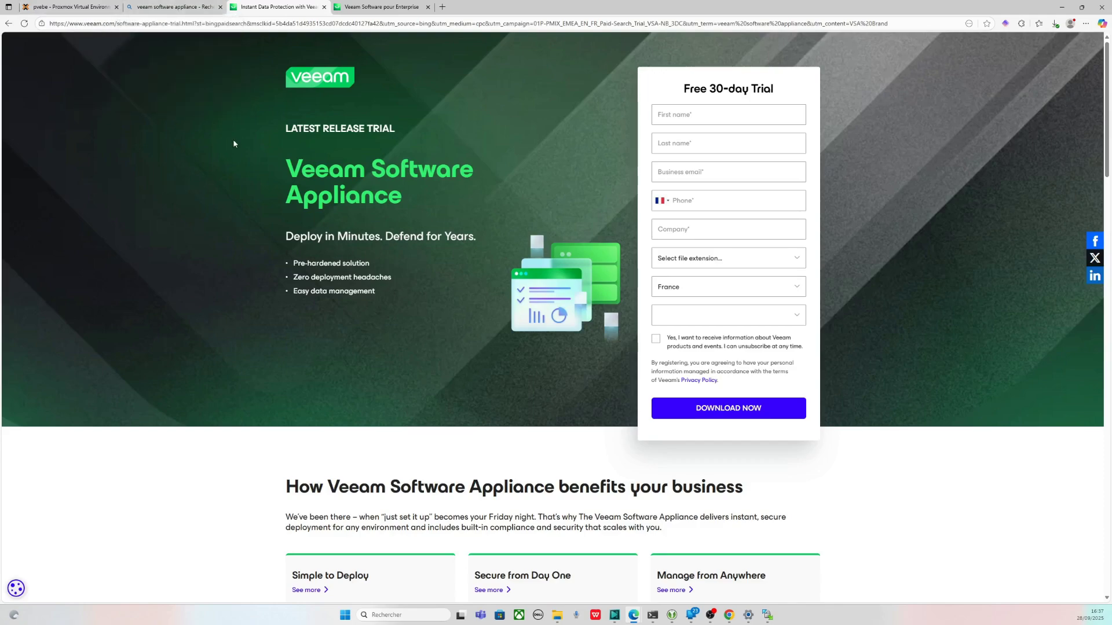
pyautogui.click(79, 4)
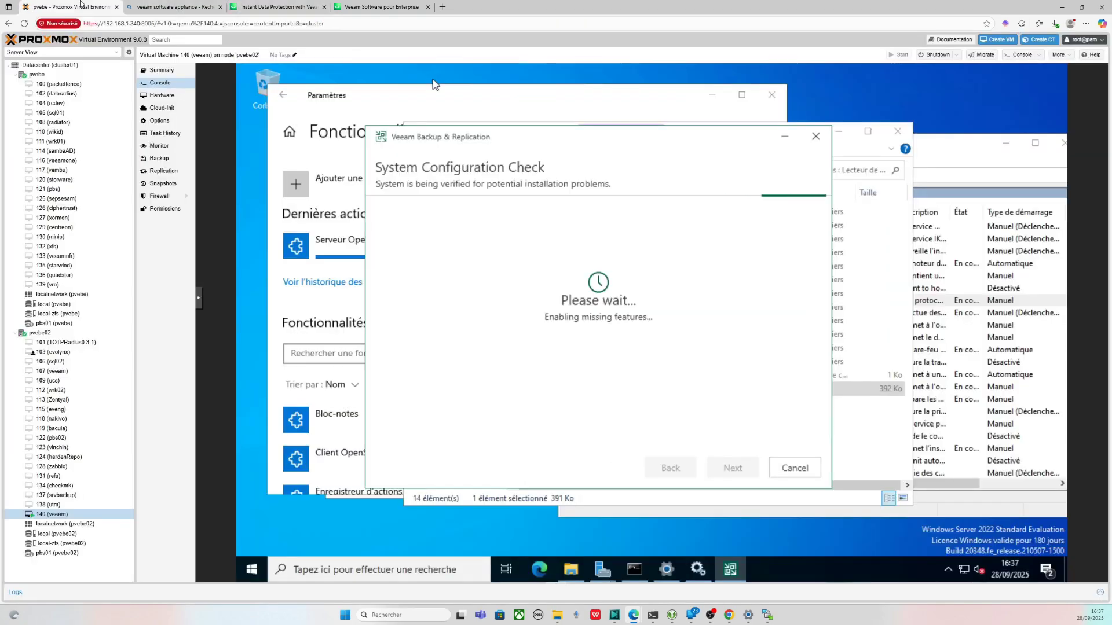
pyautogui.click(265, 5)
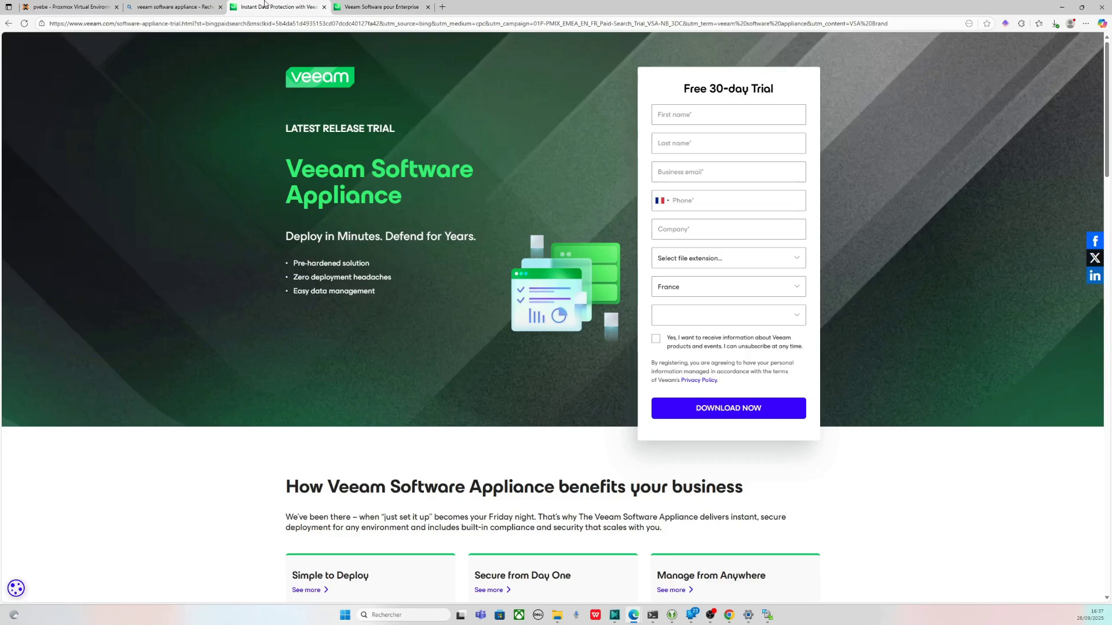
pyautogui.click(106, 4)
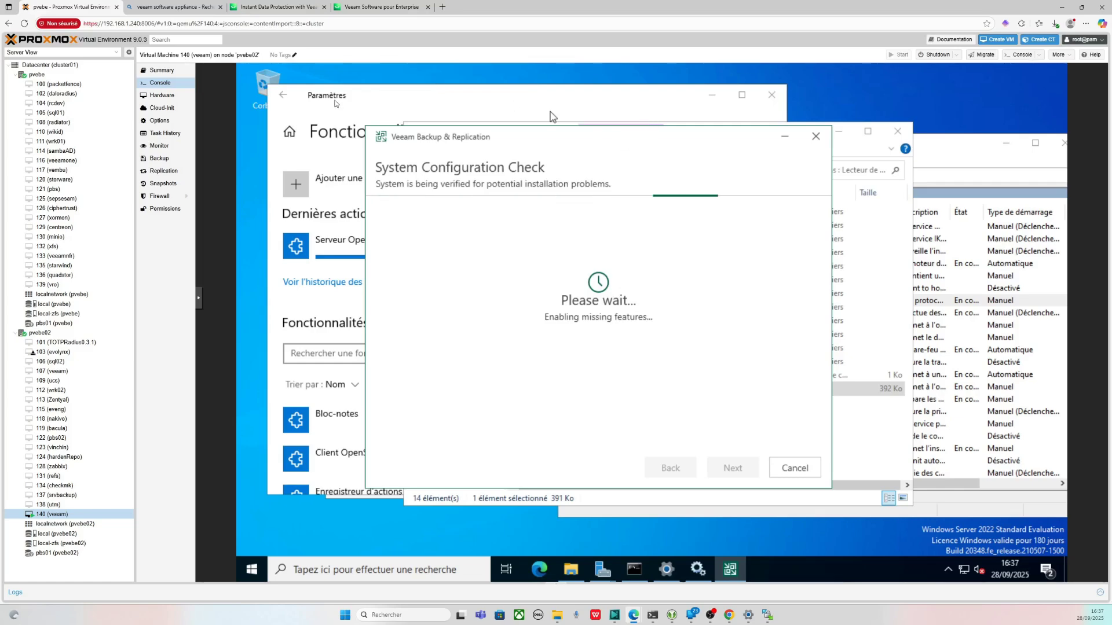
pyautogui.click(170, 72)
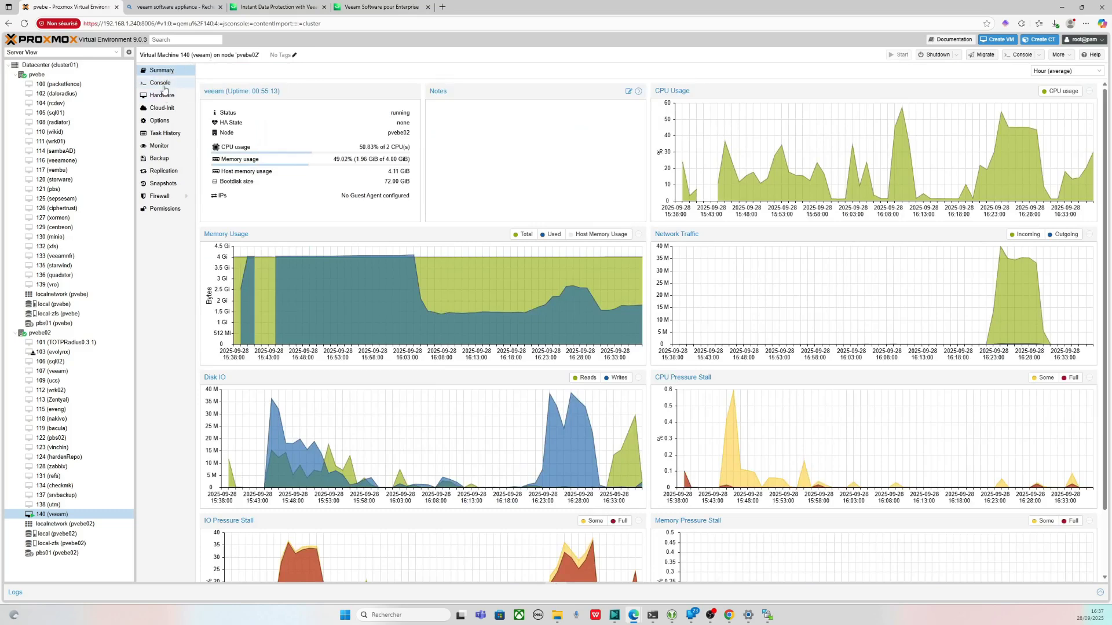
pyautogui.click(164, 85)
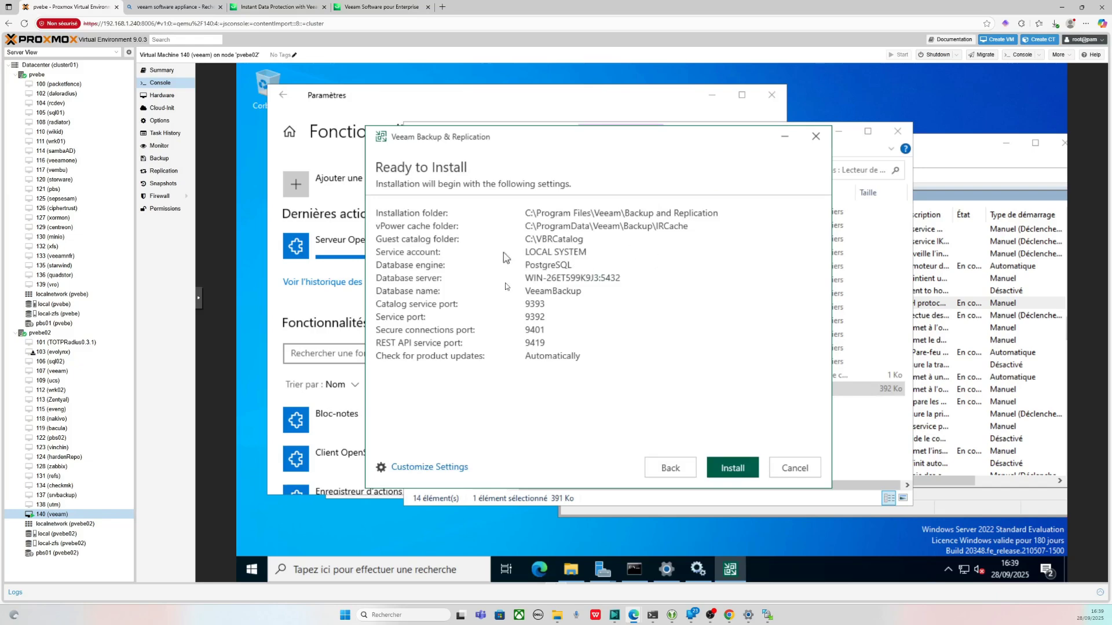
pyautogui.click(457, 465)
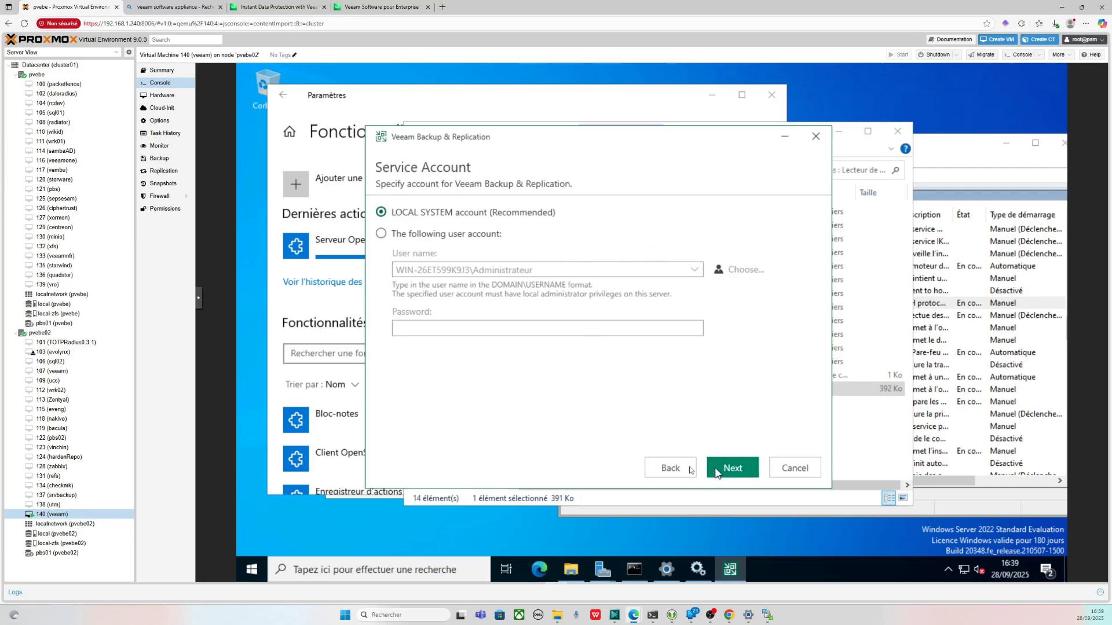
pyautogui.click(733, 469)
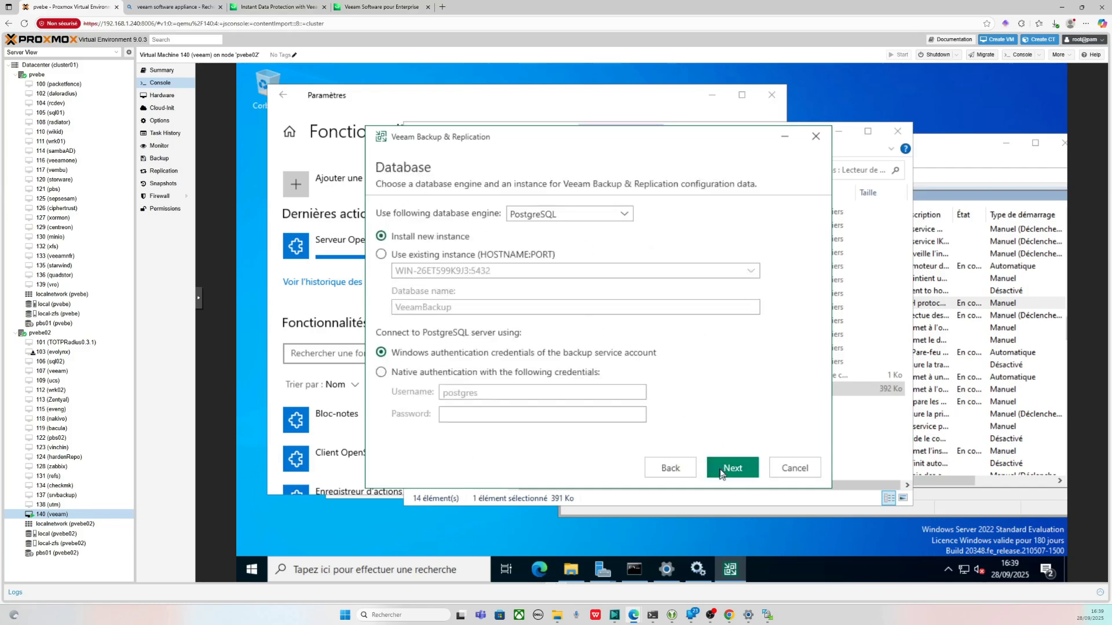
pyautogui.click(733, 468)
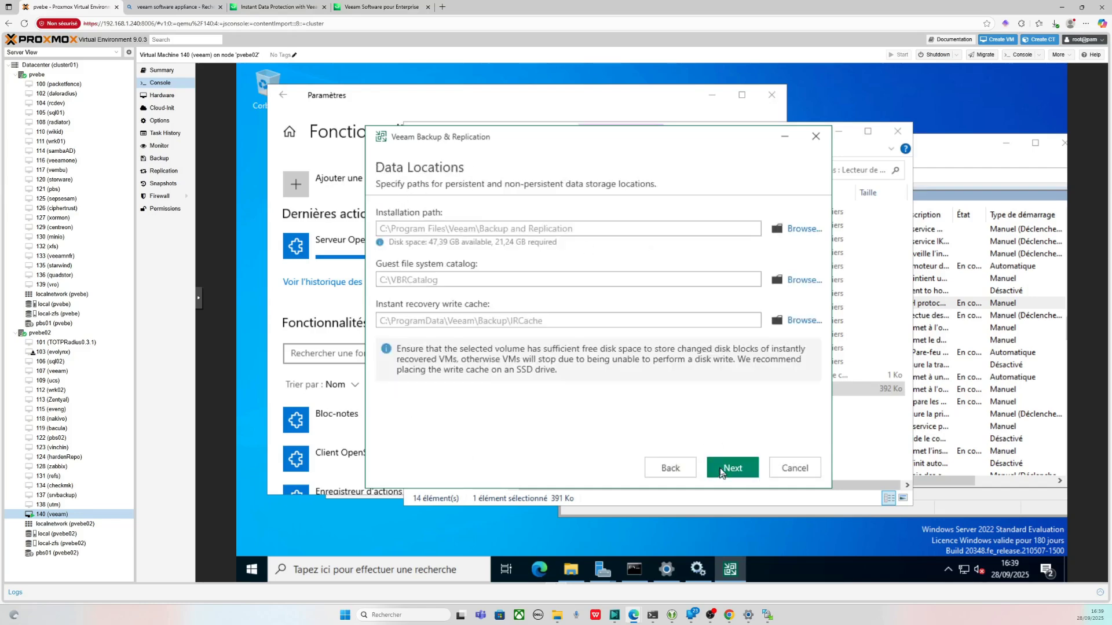
pyautogui.click(671, 469)
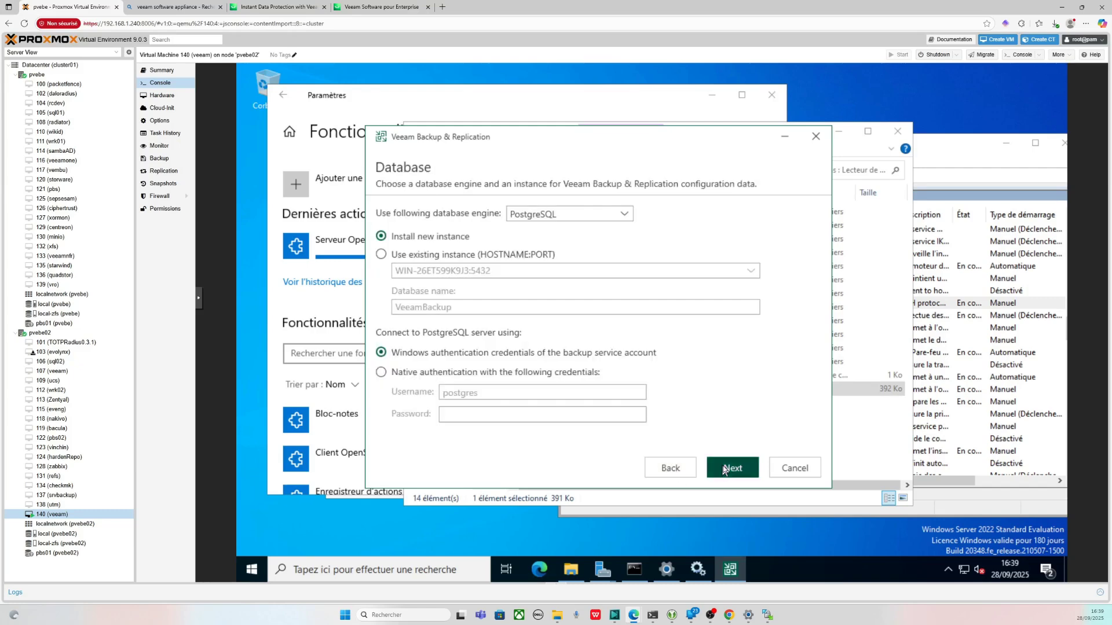
pyautogui.click(733, 468)
pyautogui.click(673, 469)
pyautogui.click(672, 469)
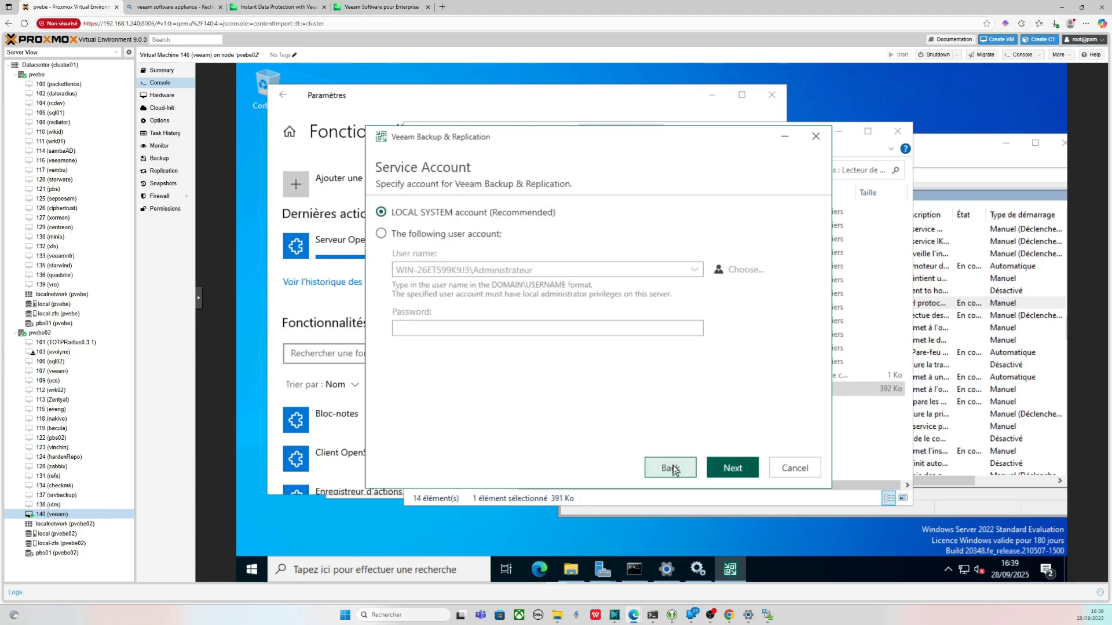
pyautogui.click(733, 468)
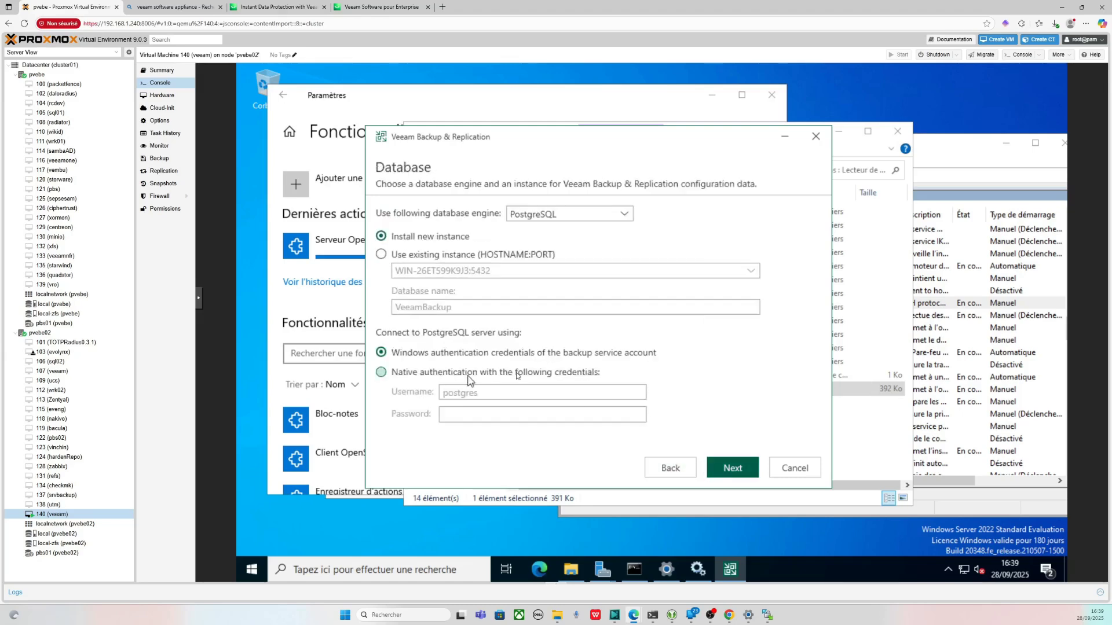
pyautogui.click(671, 468)
pyautogui.click(671, 468)
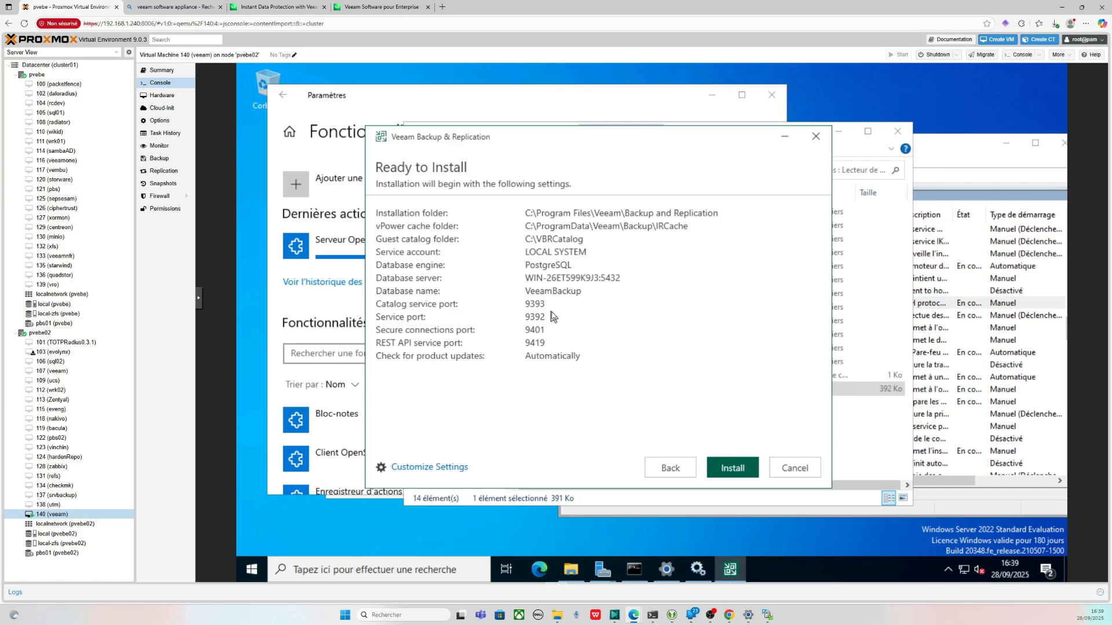
# - Install Veeam Backup & Replication 12.3, accept the server restart, and request a Stop of VM 140
pyautogui.click(741, 478)
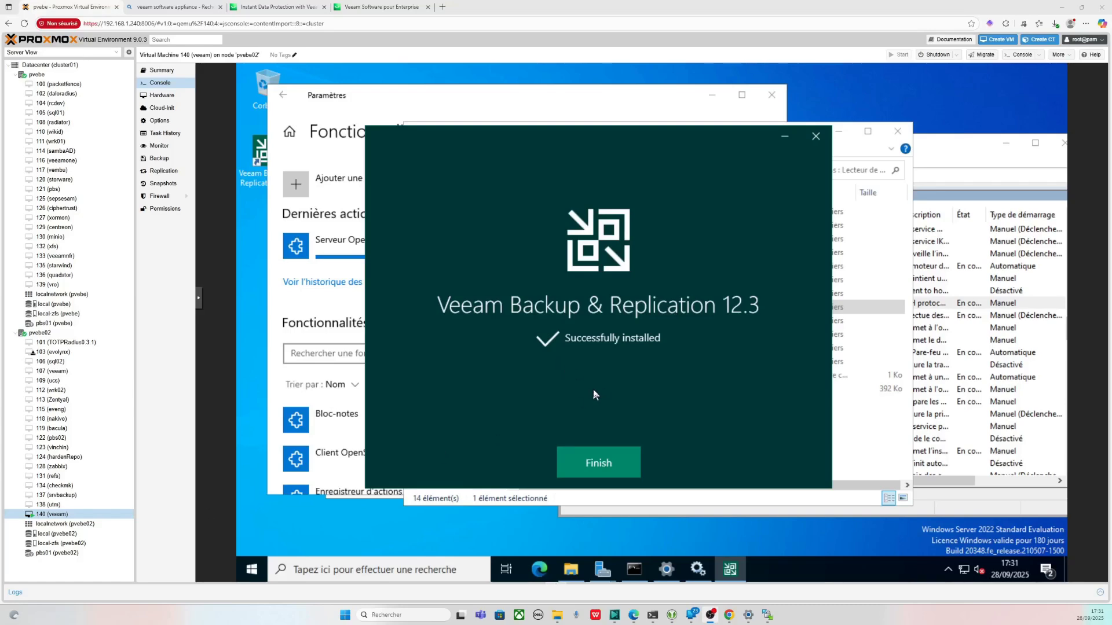
pyautogui.click(593, 465)
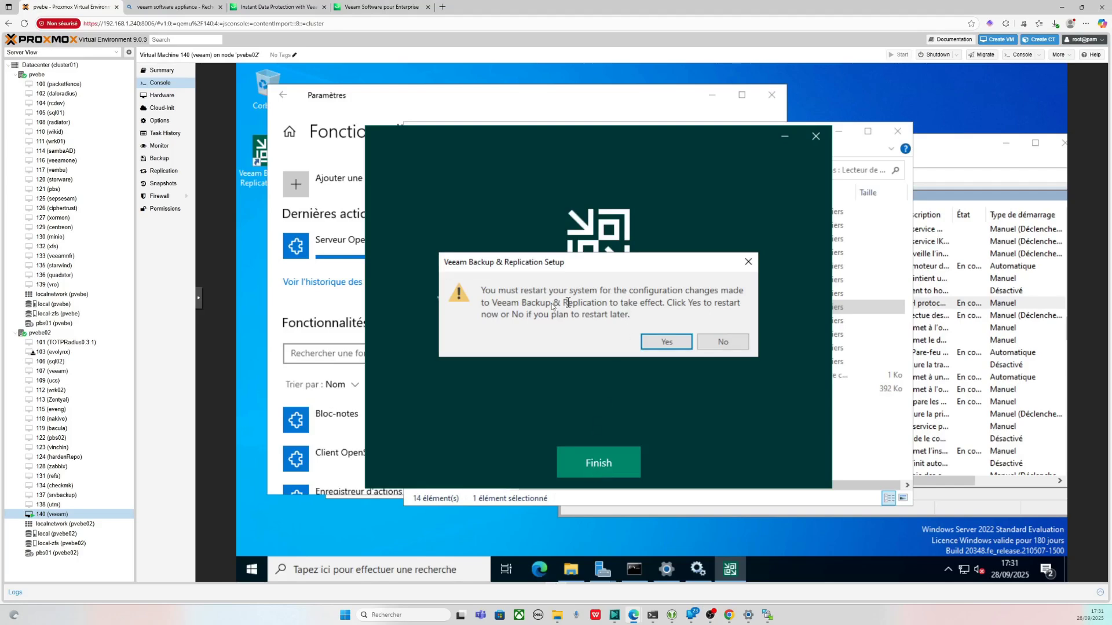
pyautogui.click(672, 342)
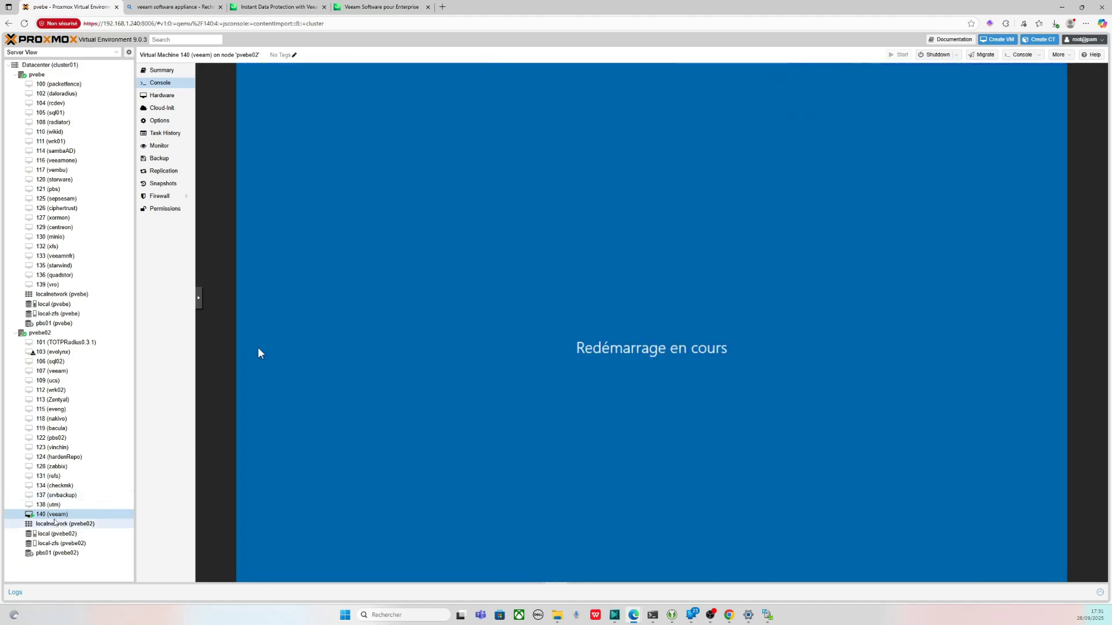
pyautogui.rightClick(53, 515)
pyautogui.click(82, 545)
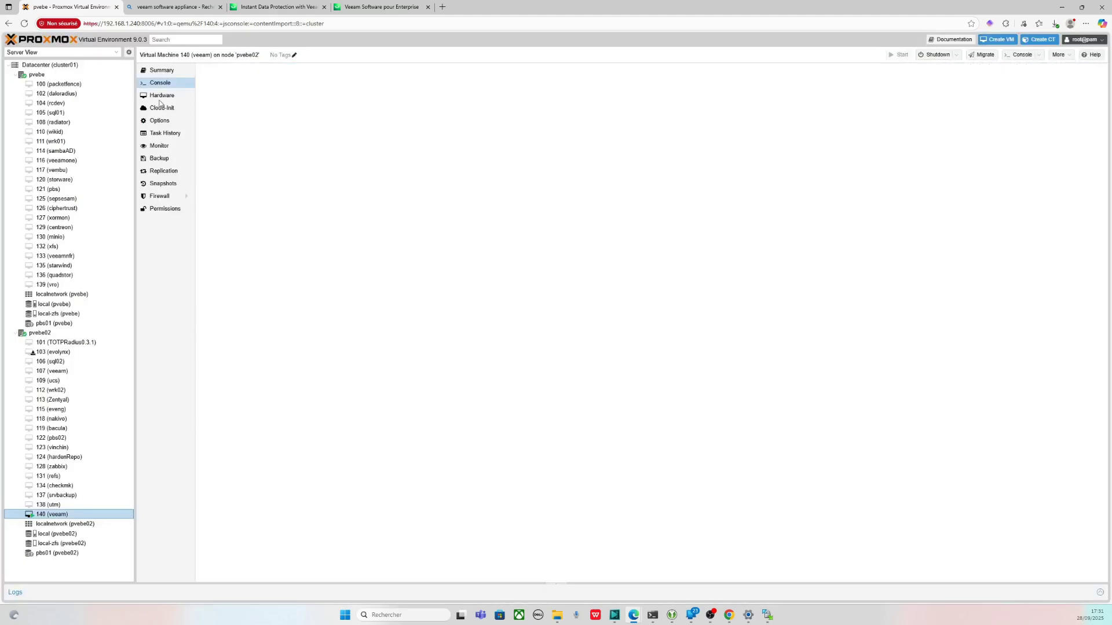
# - Raise VM 140's memory in Hardware from 4096 MiB to 8192 MiB
pyautogui.click(162, 95)
pyautogui.doubleClick(298, 85)
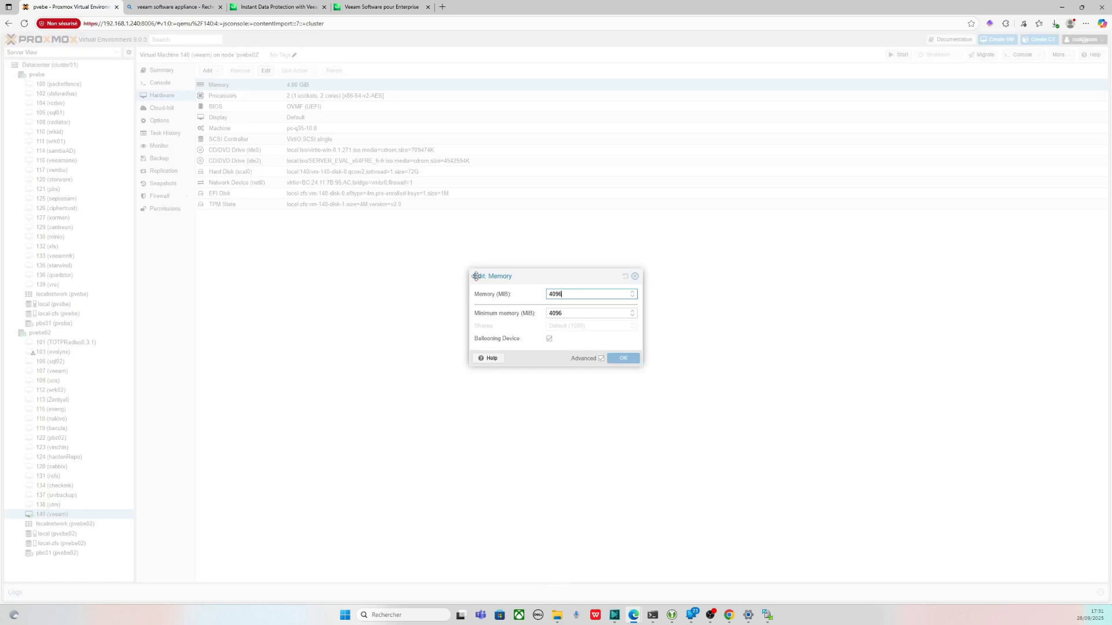
pyautogui.hotkey('ctrl', 'a')
pyautogui.write('8192')
pyautogui.press('Return')
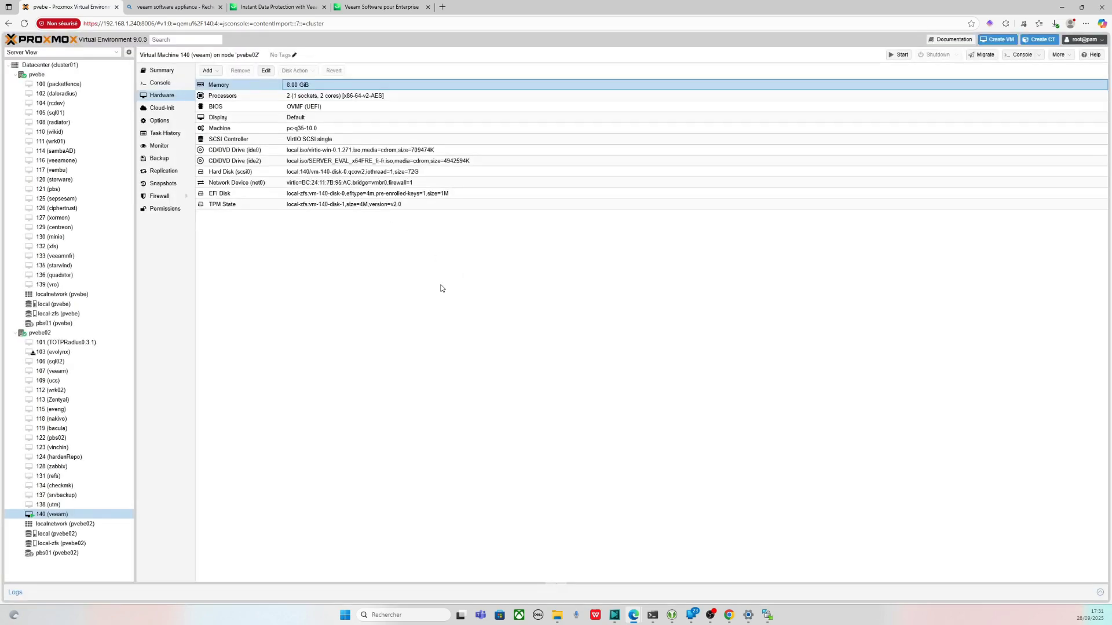
# - Start VM 140 from its console and open the noVNC control bar once Windows boots
pyautogui.click(160, 82)
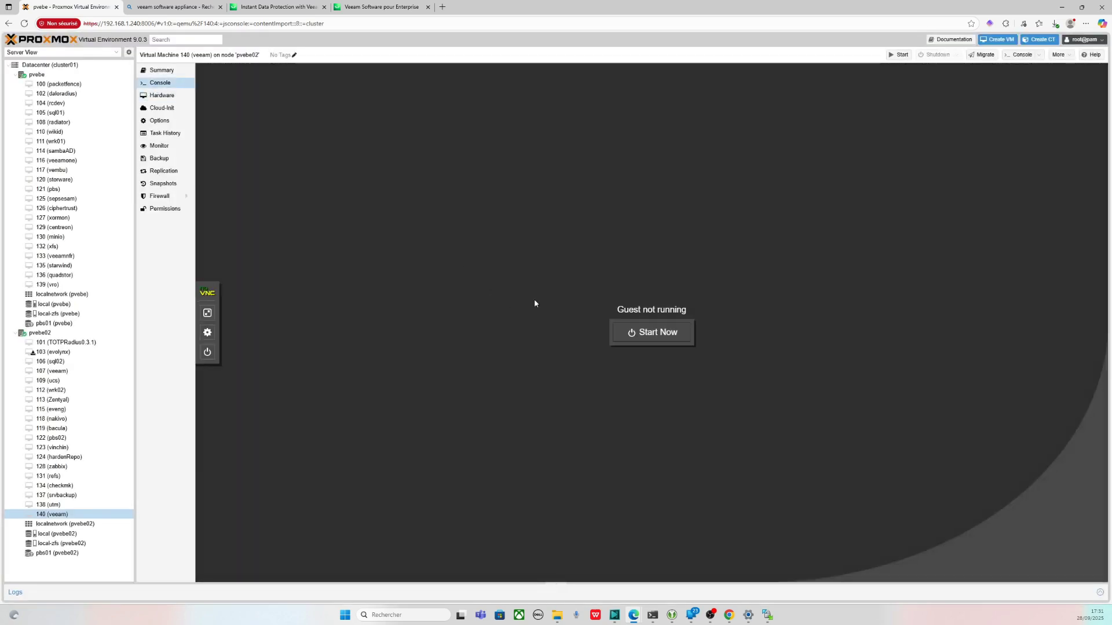
pyautogui.click(642, 335)
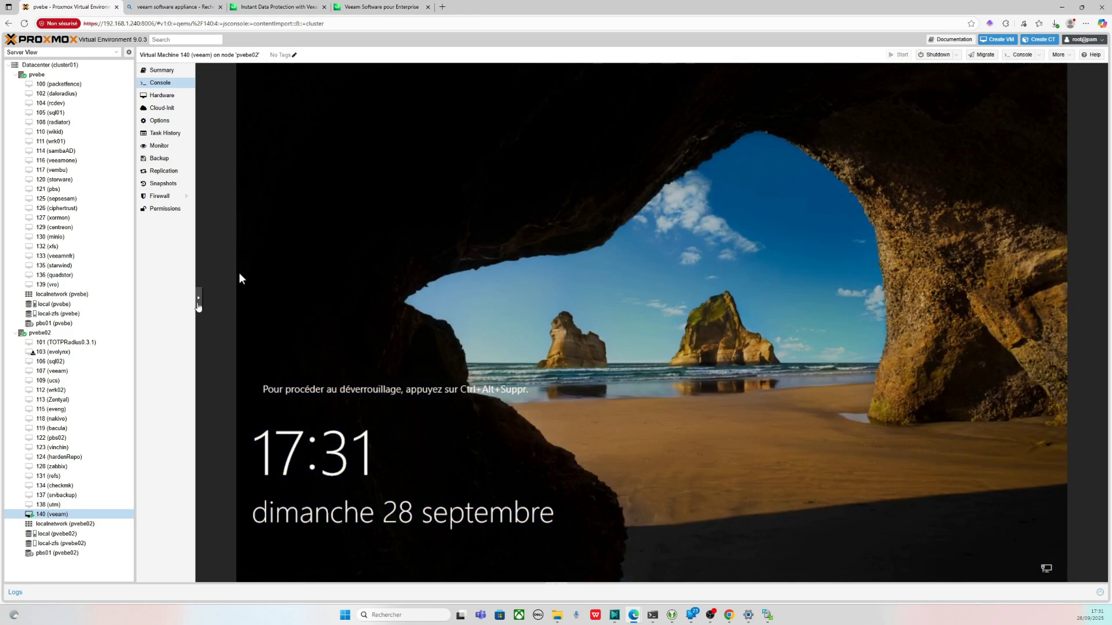
pyautogui.click(198, 298)
# - Send Ctrl+Alt+Del from the noVNC extra keys and sign in with the Administrator password
pyautogui.click(207, 302)
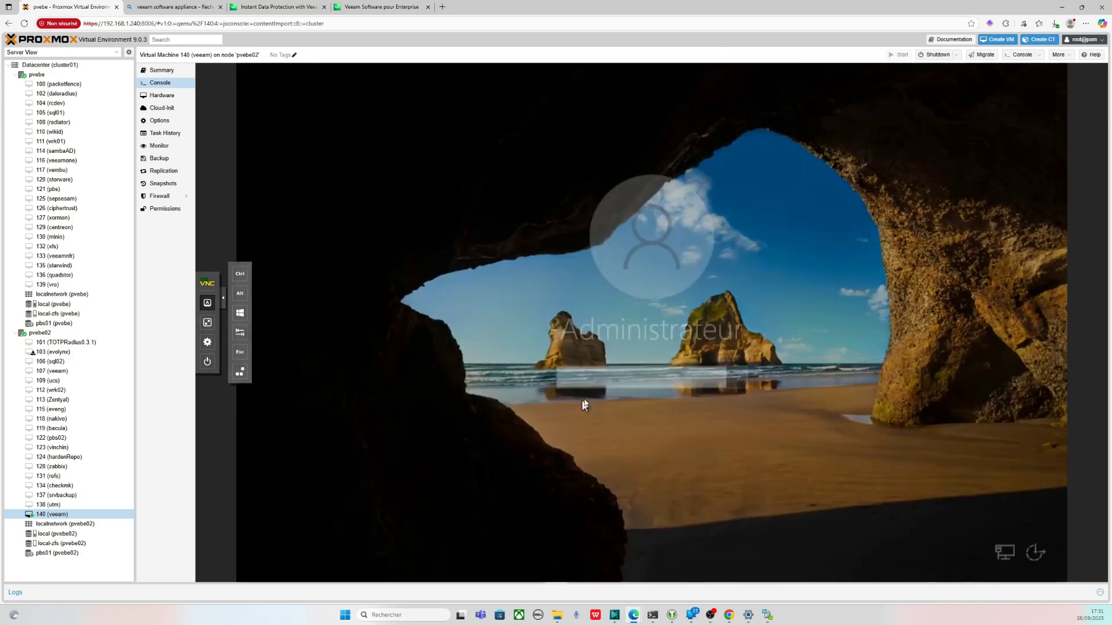
pyautogui.write('••••••••')
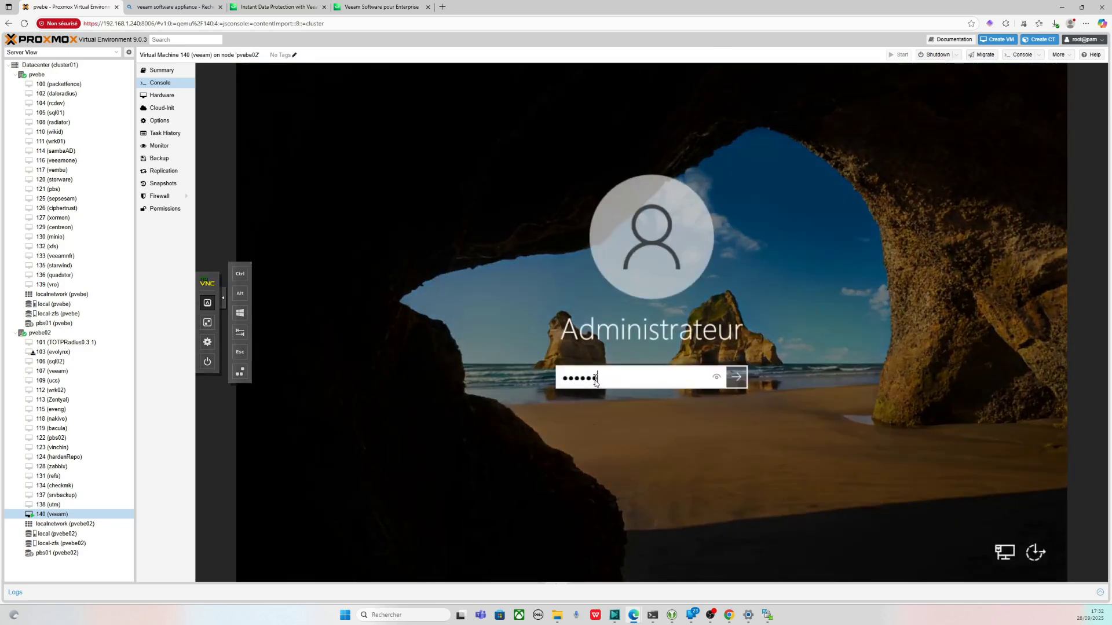
pyautogui.press('Return')
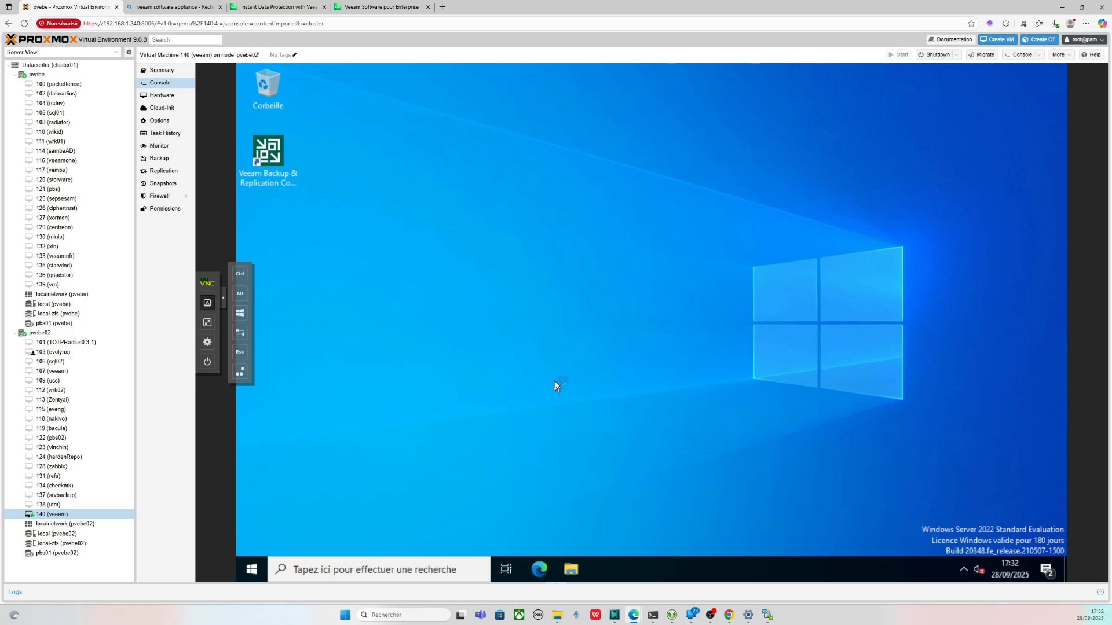
# - Dismiss the shutdown reason prompt and open the Services console through a 'services' Windows search
pyautogui.click(687, 405)
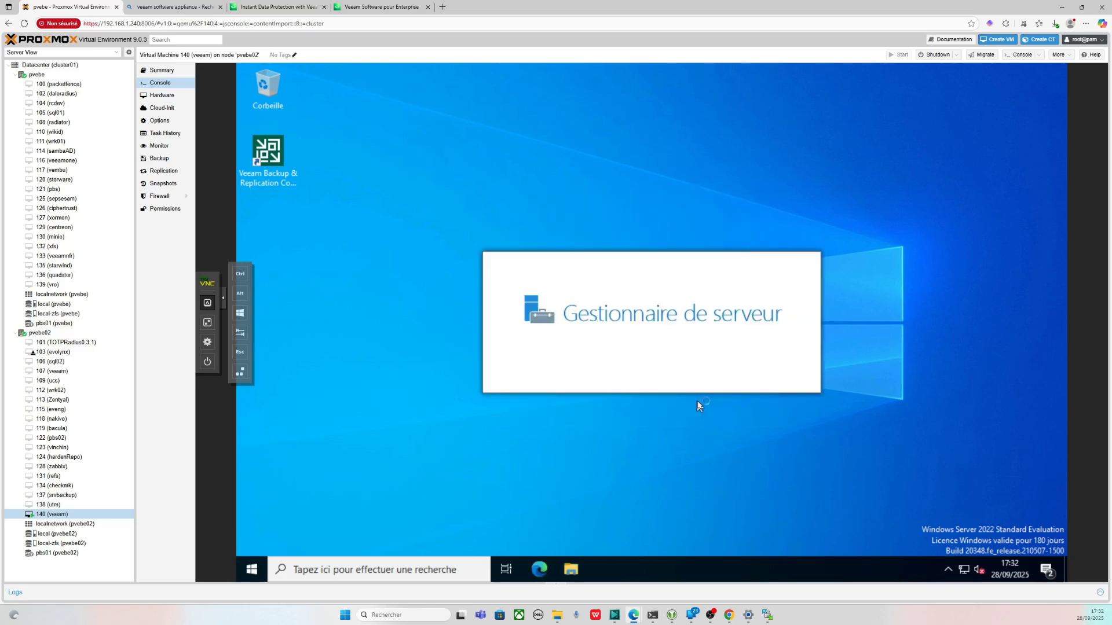
pyautogui.click(446, 569)
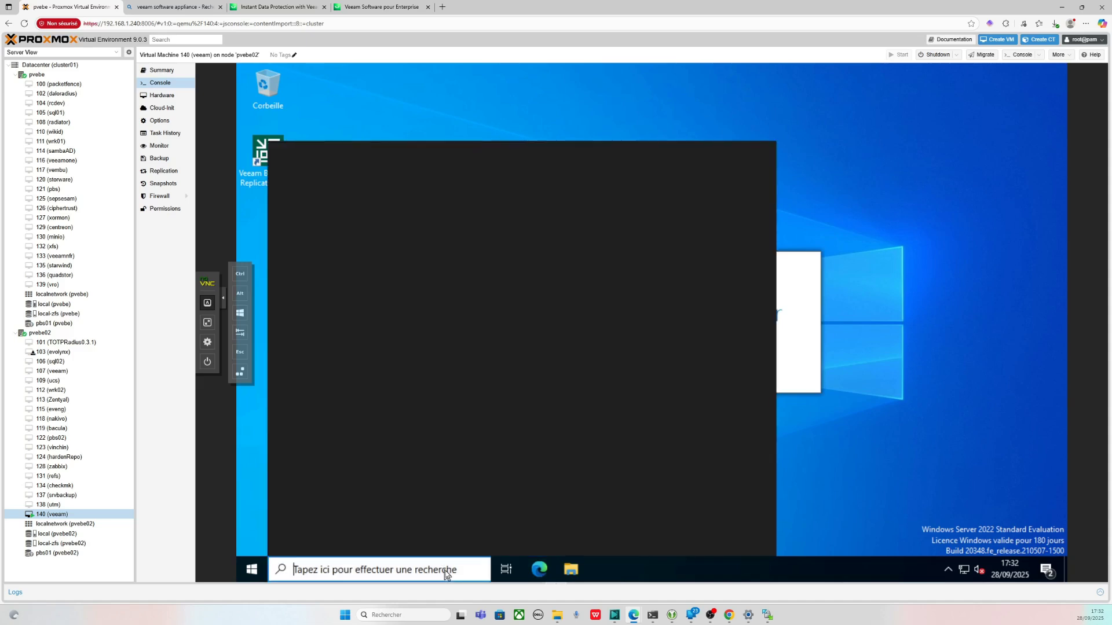
pyautogui.write('d')
pyautogui.press('BackSpace')
pyautogui.write('services')
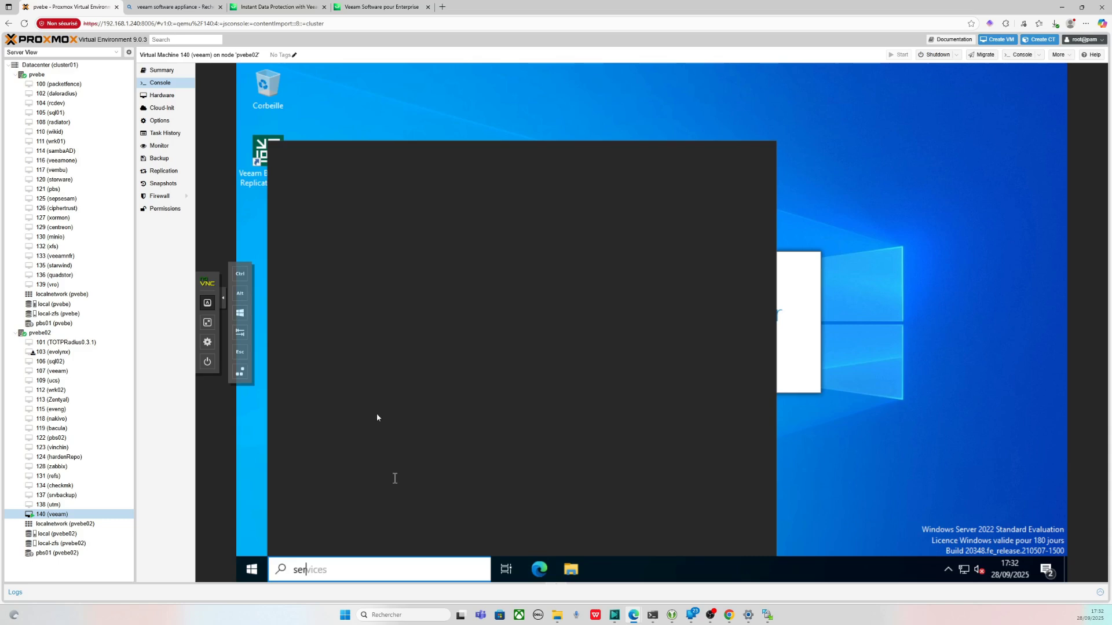
pyautogui.click(367, 218)
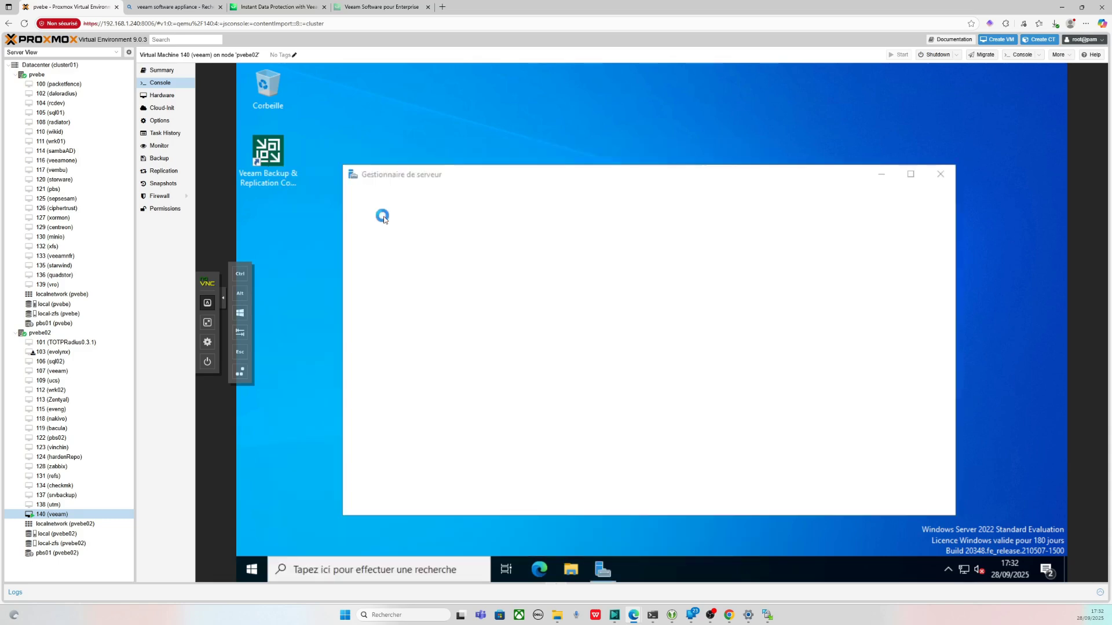
# - Maximise Services and inspect the Veeam Backup, Cloud Connect and VSS Integration services
pyautogui.scroll(-15, 679, 250)
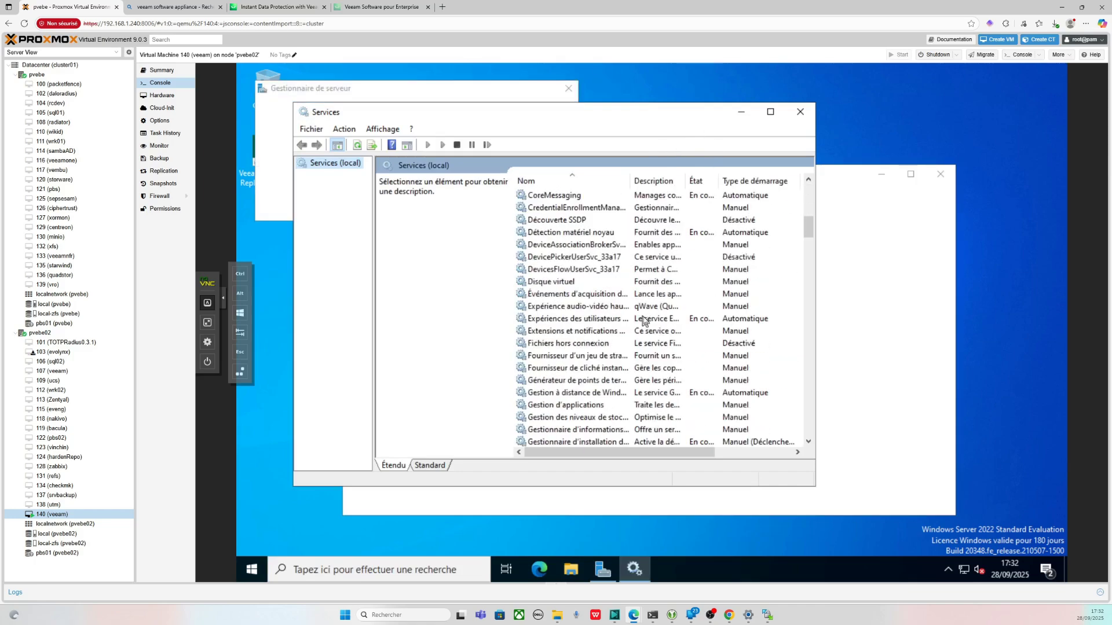
pyautogui.click(770, 111)
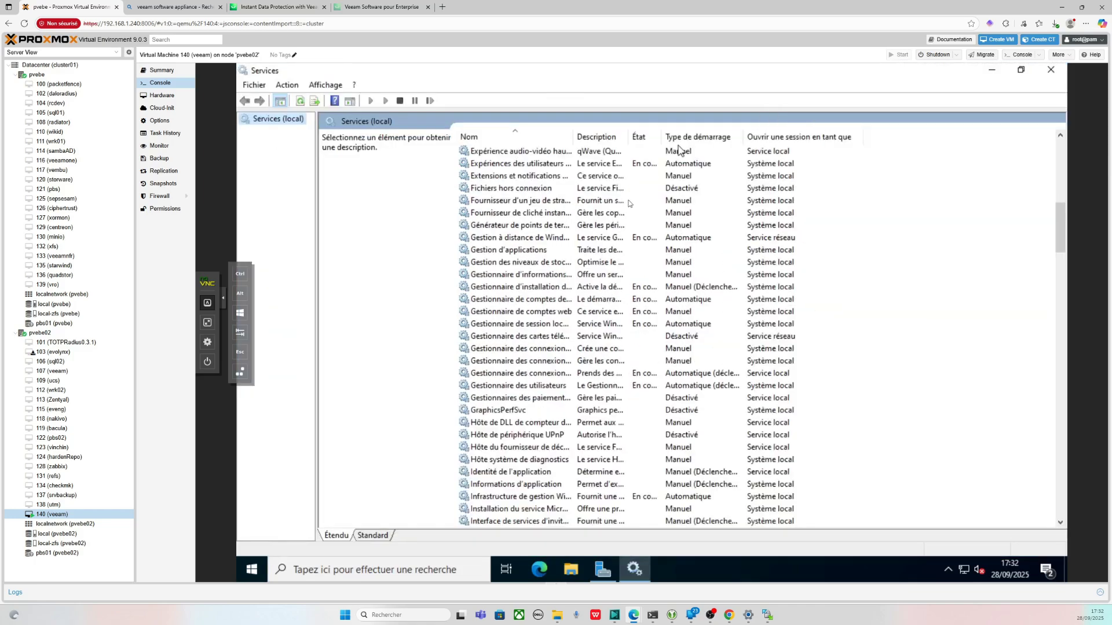
pyautogui.scroll(-4, 608, 257)
pyautogui.scroll(-20, 608, 257)
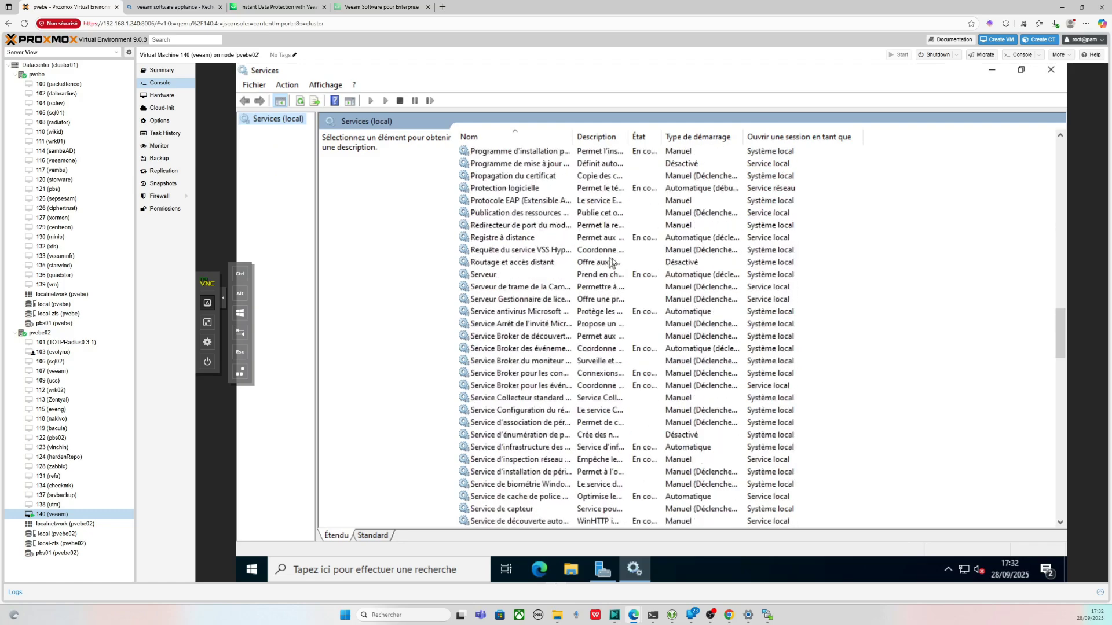
pyautogui.scroll(-20, 628, 265)
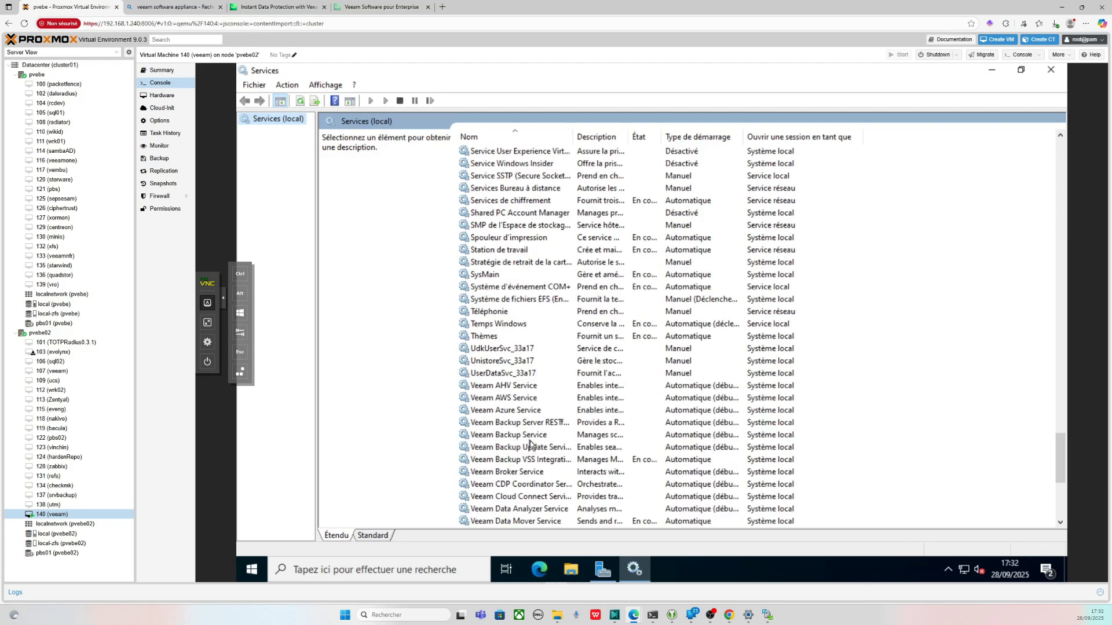
pyautogui.scroll(-1, 531, 439)
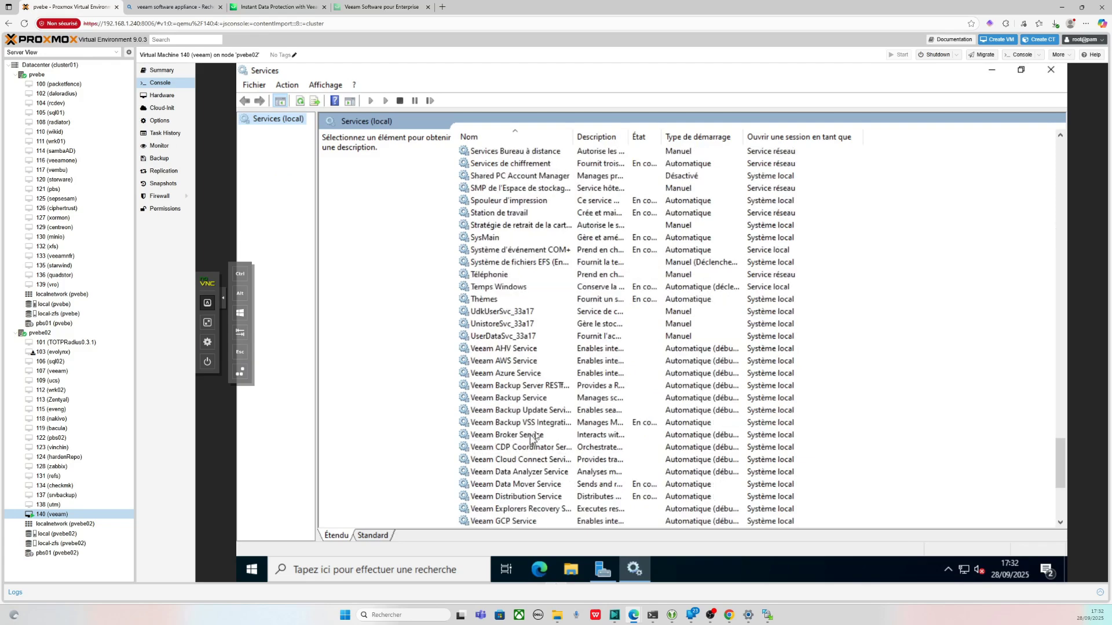
pyautogui.click(546, 400)
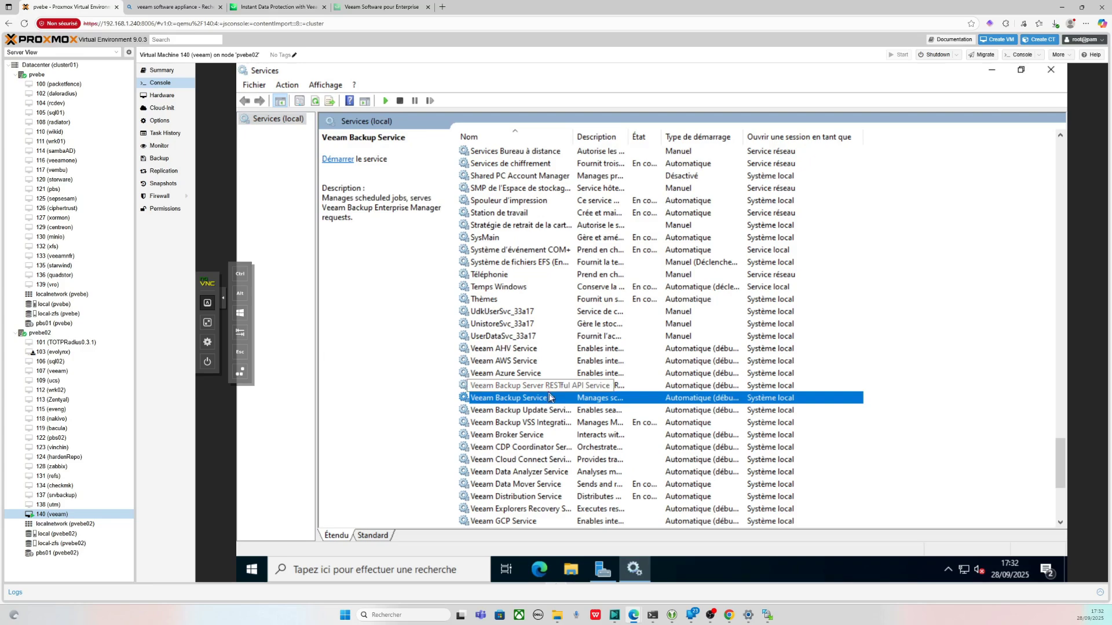
pyautogui.click(551, 462)
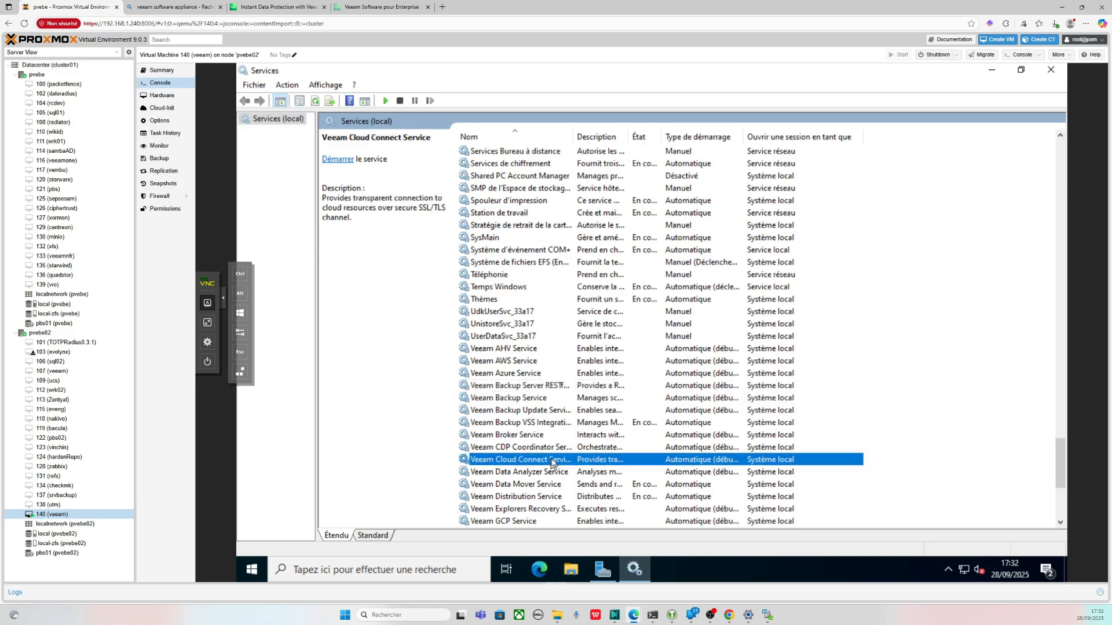
pyautogui.click(540, 423)
# - Inspect the Veeam KVM, PVE and Threat Hunter services further down the list
pyautogui.scroll(-1, 543, 452)
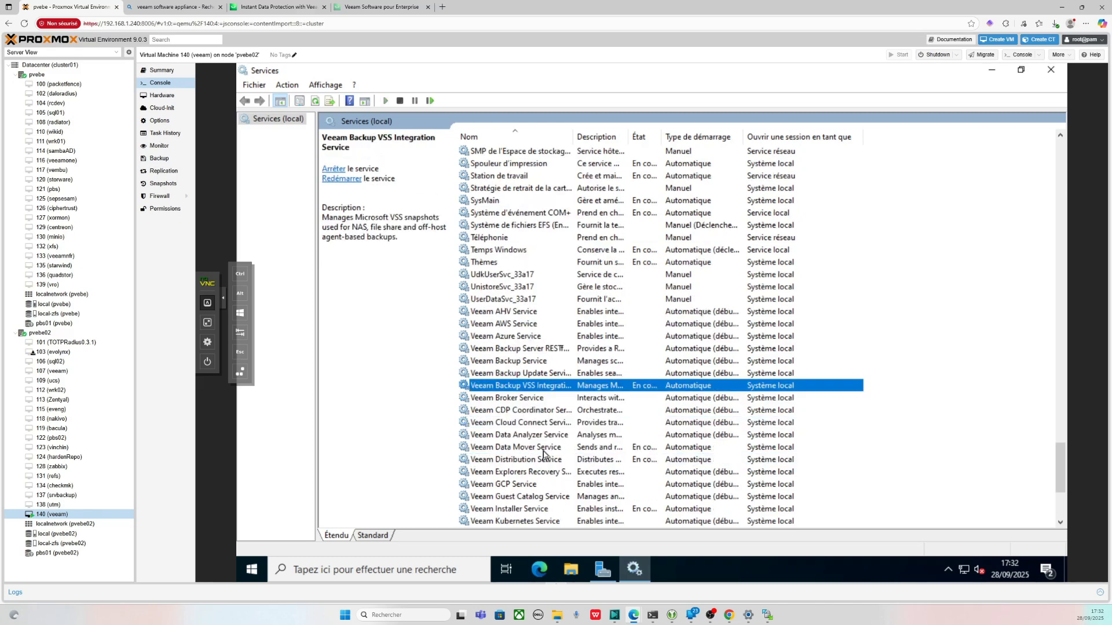
pyautogui.scroll(-2, 543, 453)
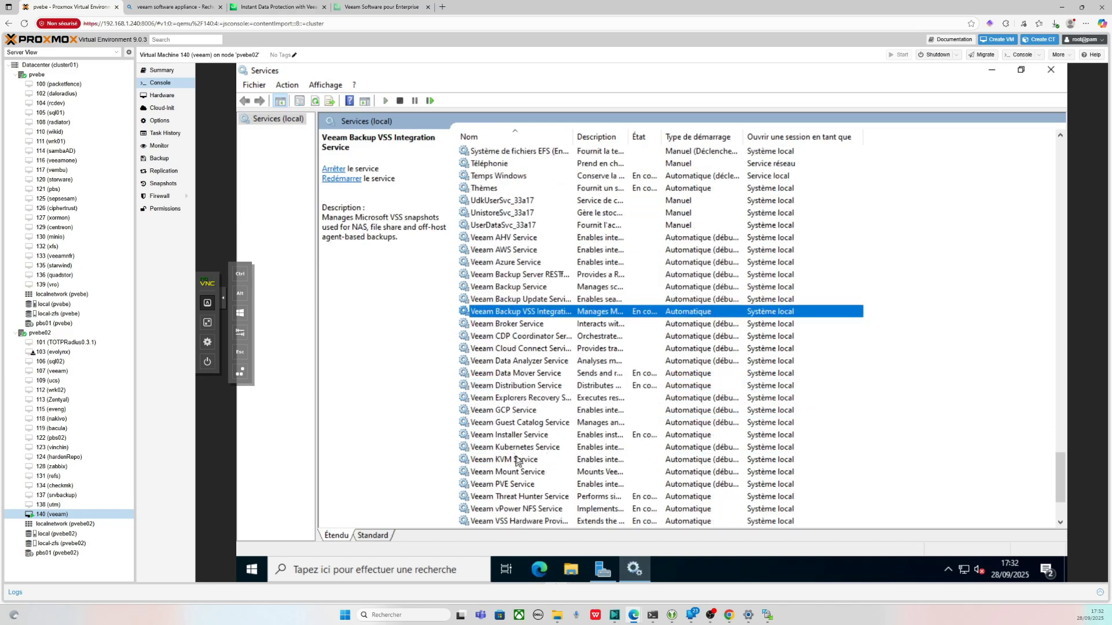
pyautogui.click(517, 461)
pyautogui.click(531, 484)
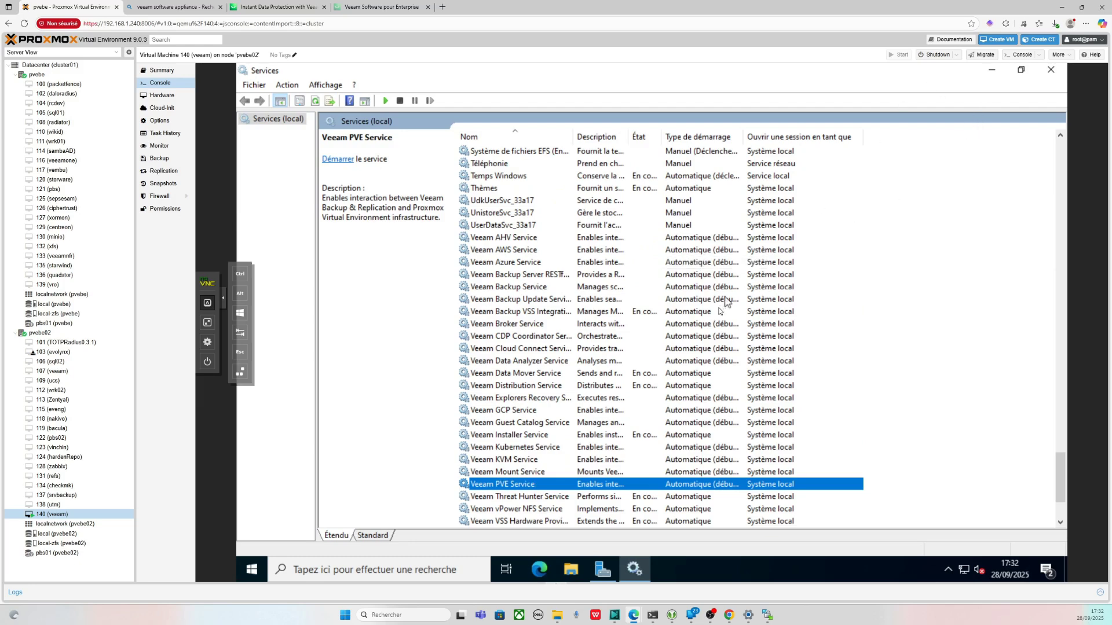
pyautogui.scroll(-2, 666, 347)
pyautogui.click(561, 427)
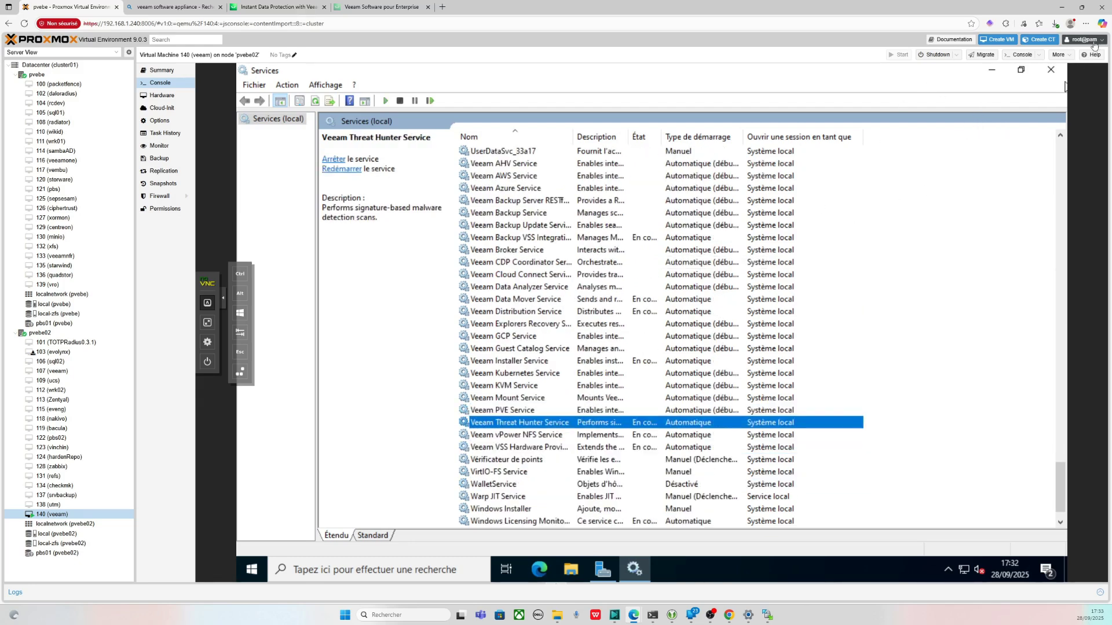
# - Refresh the services list twice and minimise the Services window
pyautogui.scroll(5, 770, 203)
pyautogui.rightClick(770, 274)
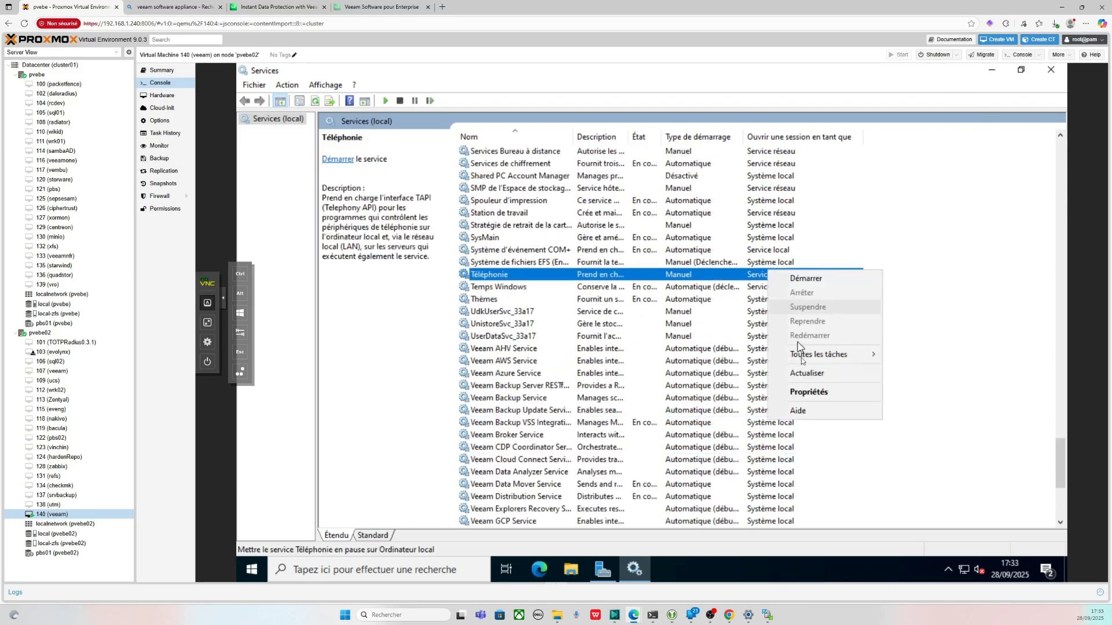
pyautogui.click(809, 374)
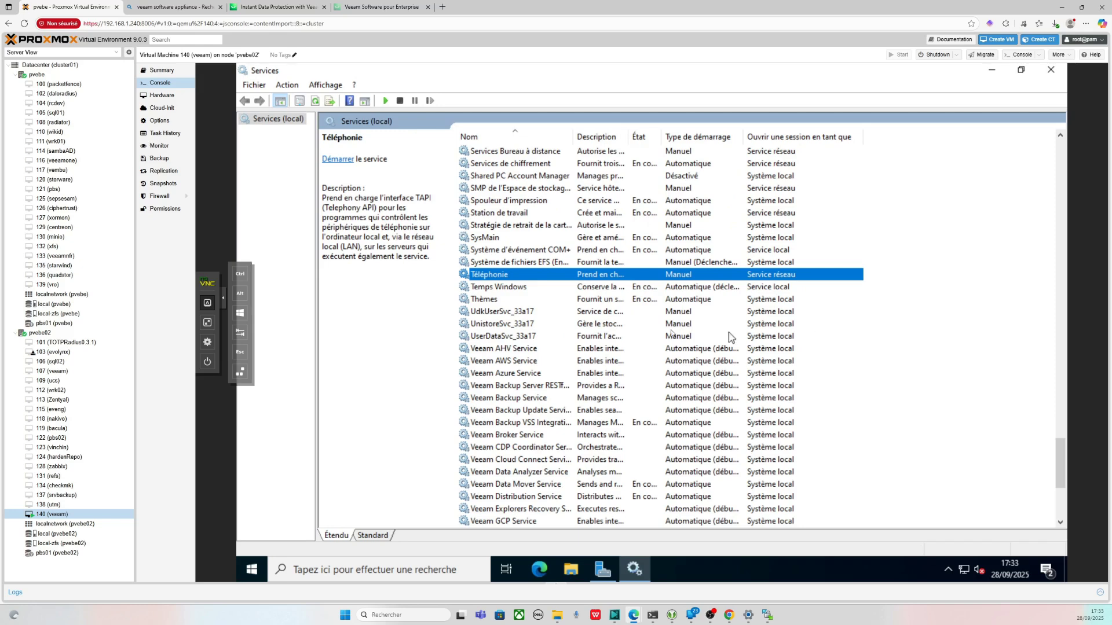
pyautogui.rightClick(643, 336)
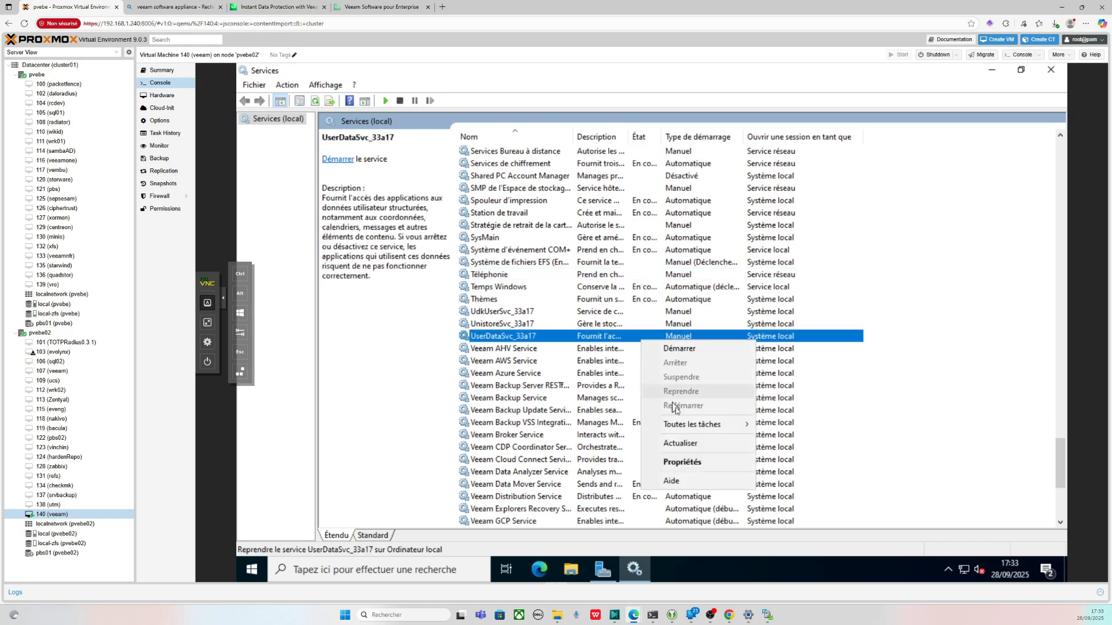
pyautogui.click(681, 443)
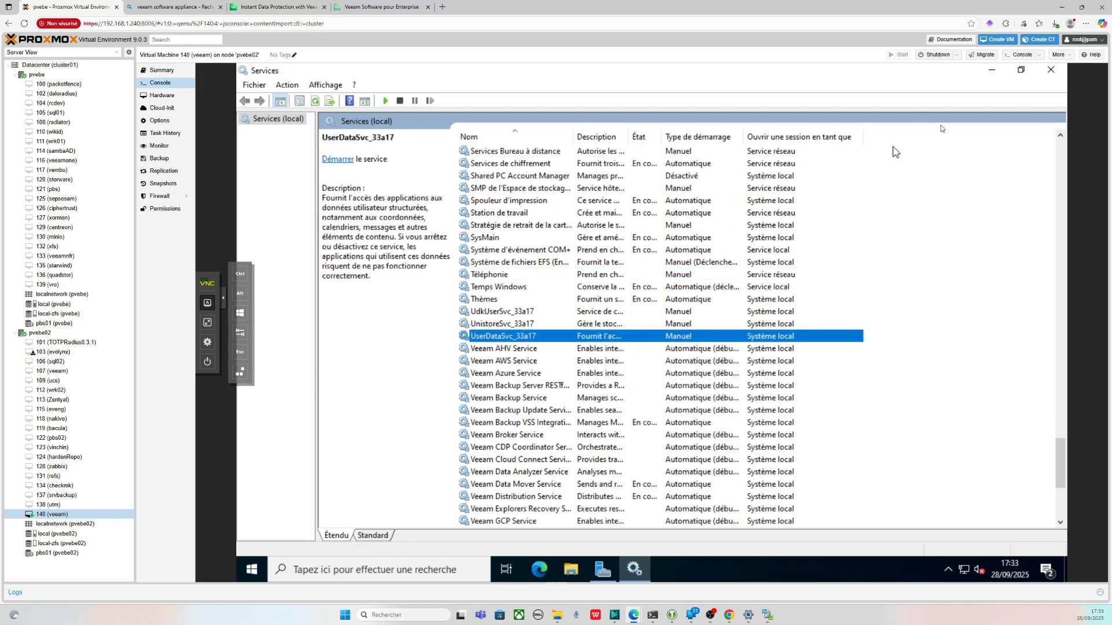
pyautogui.click(991, 70)
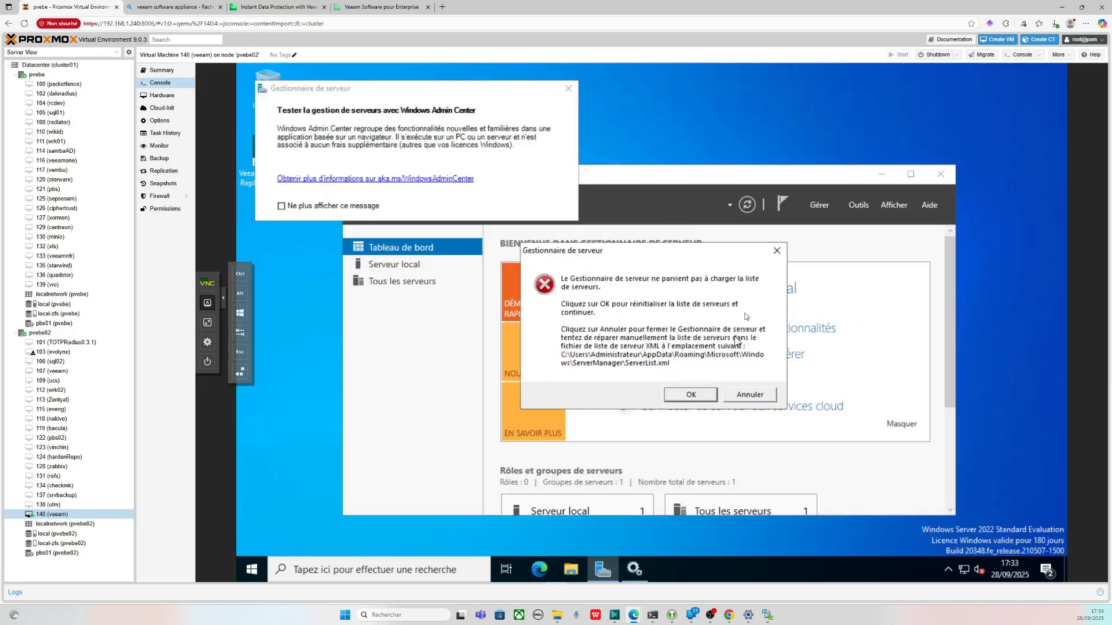
# - Close Server Manager, launch the Veeam Backup & Replication console, and check the Veeam Azure and Update services
pyautogui.click(777, 250)
pyautogui.doubleClick(289, 180)
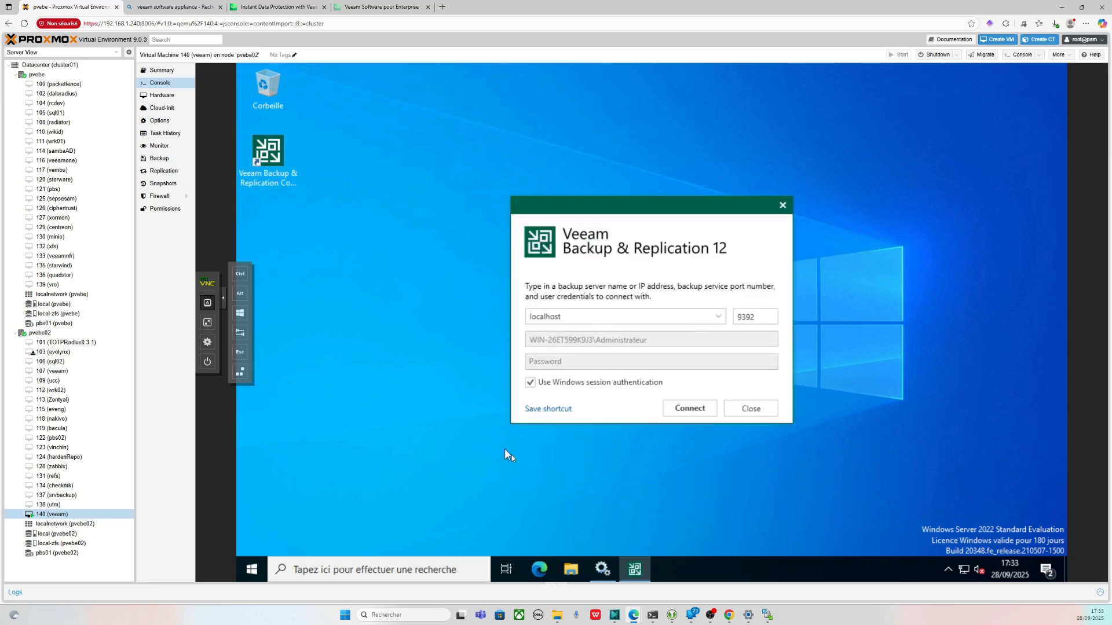
pyautogui.click(602, 569)
pyautogui.rightClick(584, 373)
pyautogui.press('Escape')
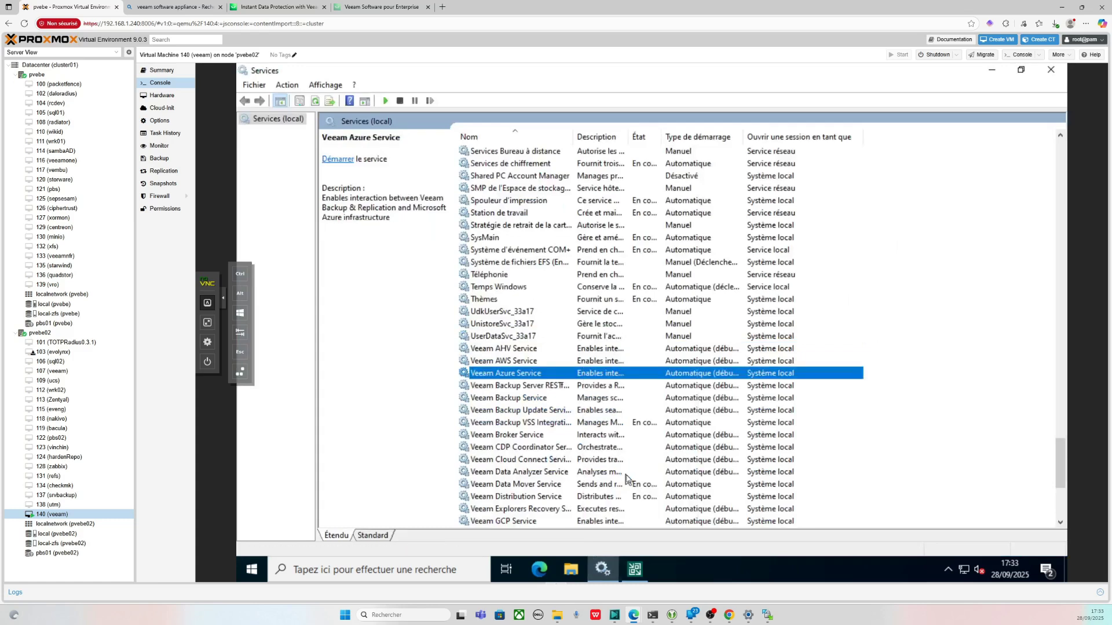
pyautogui.rightClick(579, 411)
pyautogui.click(635, 569)
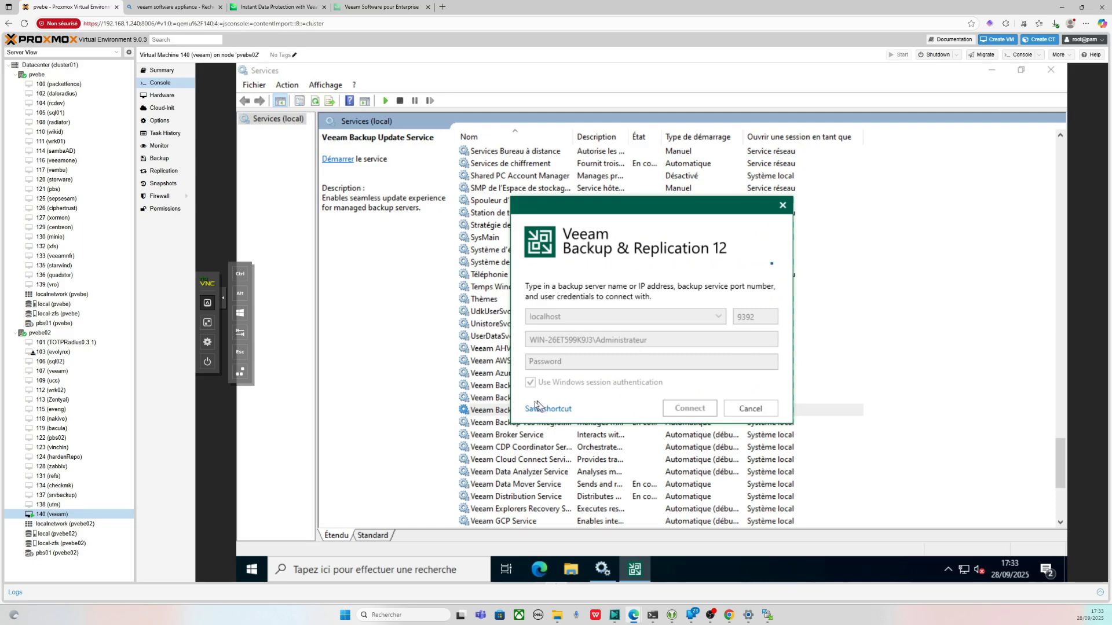
# - Refresh the services list and start the Veeam Backup Service, returning to the Veeam login dialog
pyautogui.rightClick(475, 401)
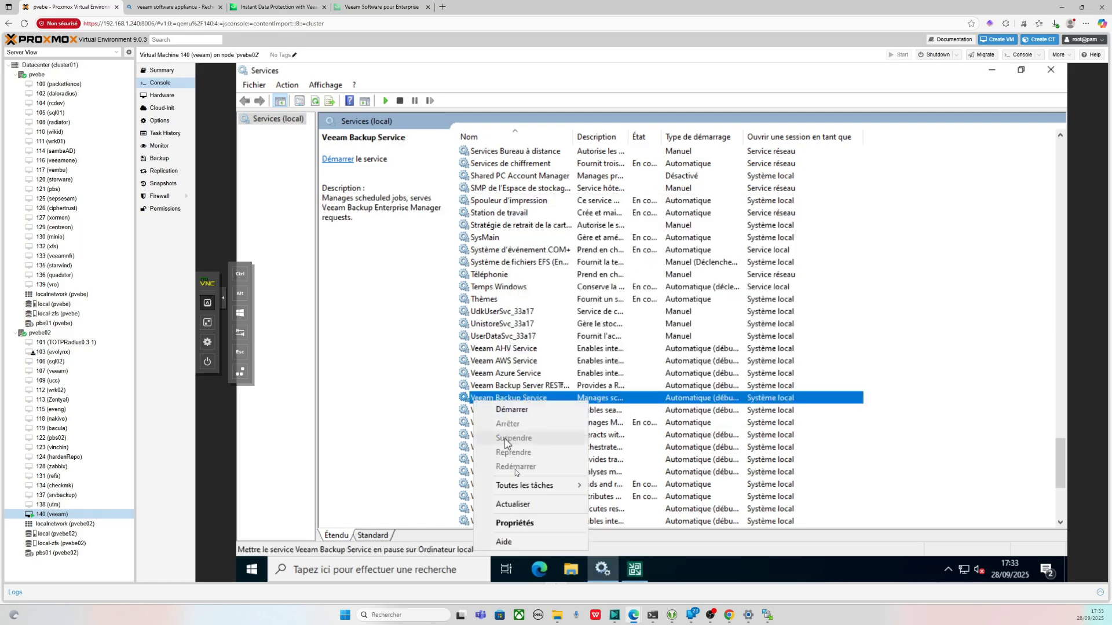
pyautogui.click(513, 504)
pyautogui.click(515, 412)
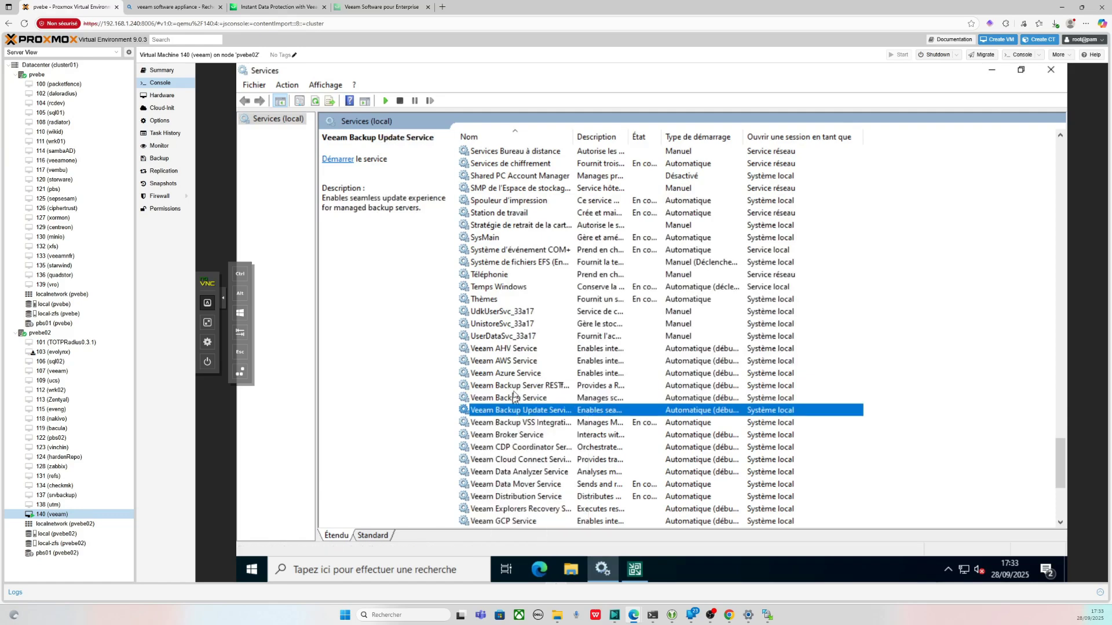
pyautogui.click(519, 385)
pyautogui.rightClick(525, 376)
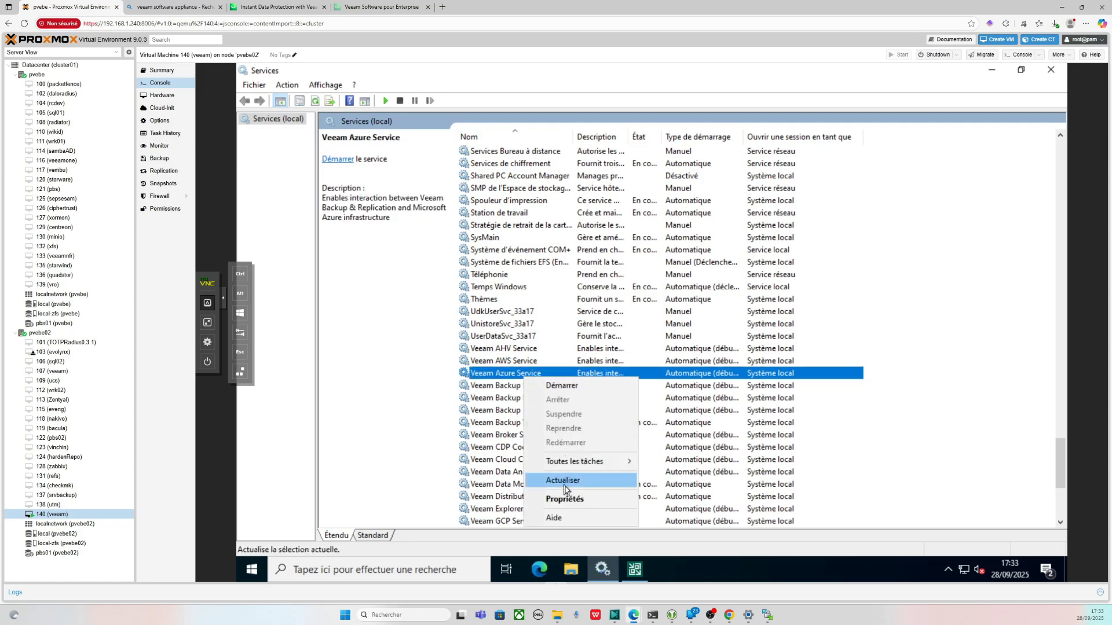
pyautogui.click(564, 481)
pyautogui.rightClick(524, 400)
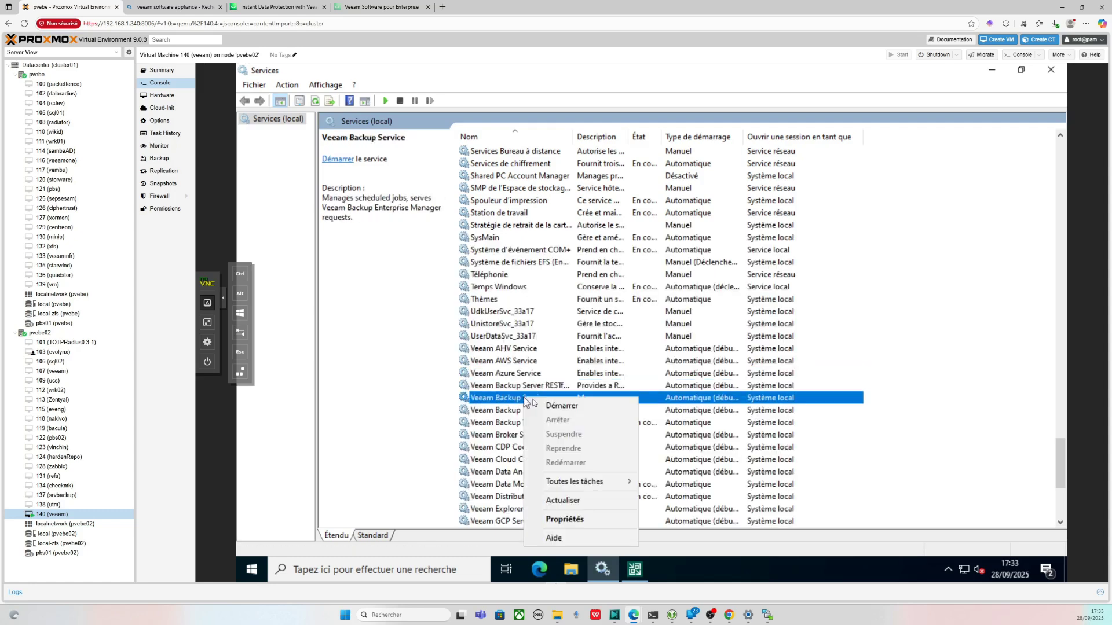
pyautogui.click(543, 404)
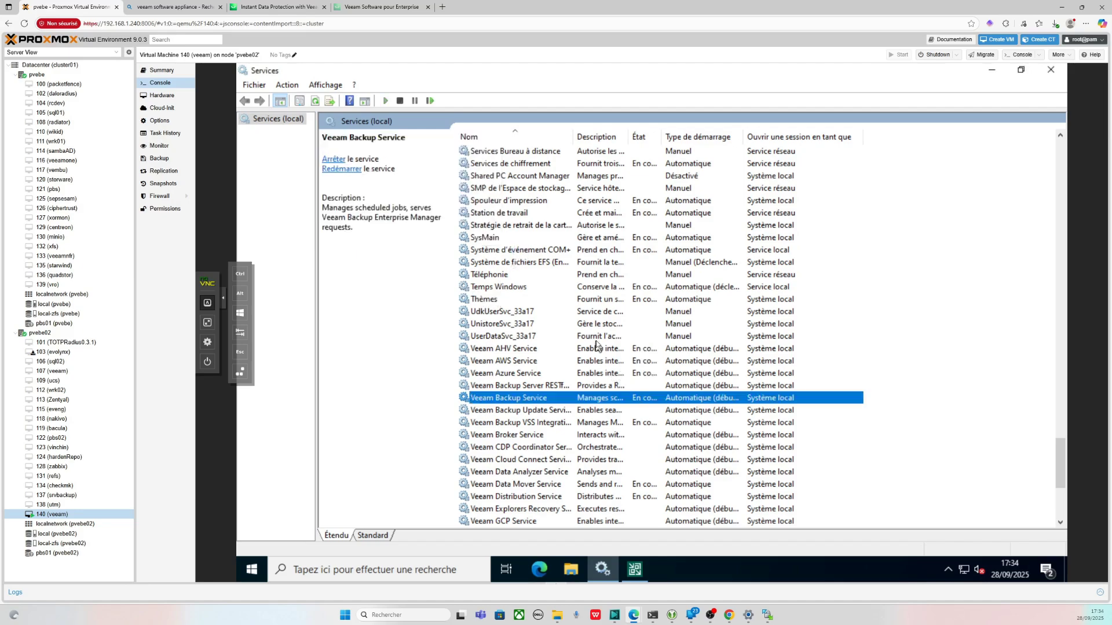
pyautogui.click(639, 572)
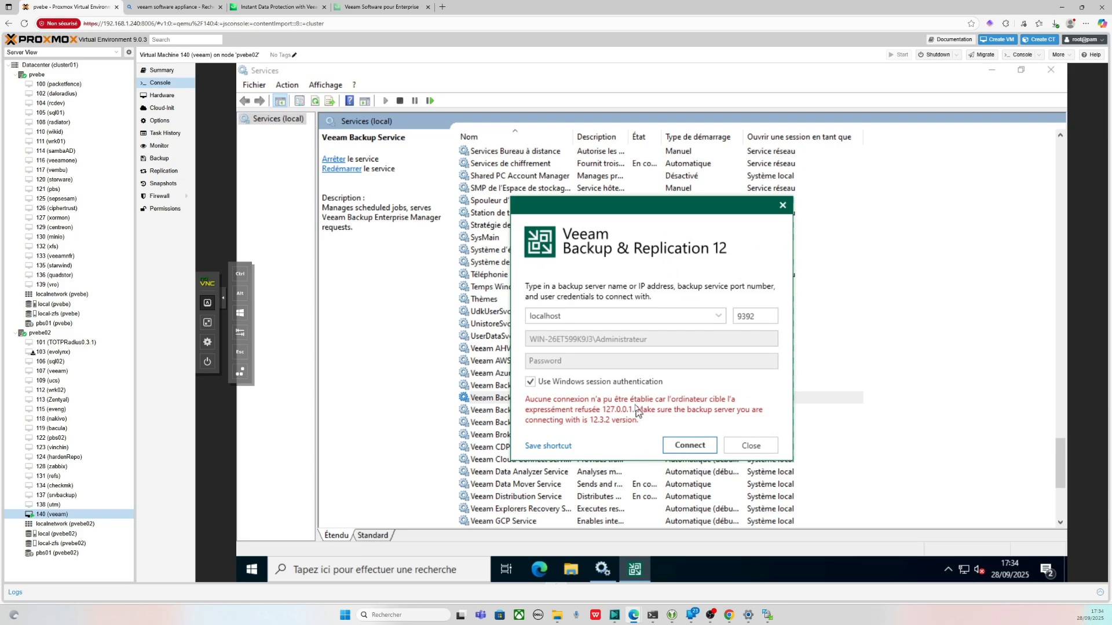
# - Retry Connect to the localhost backup server so the Community Edition console loads
pyautogui.click(689, 445)
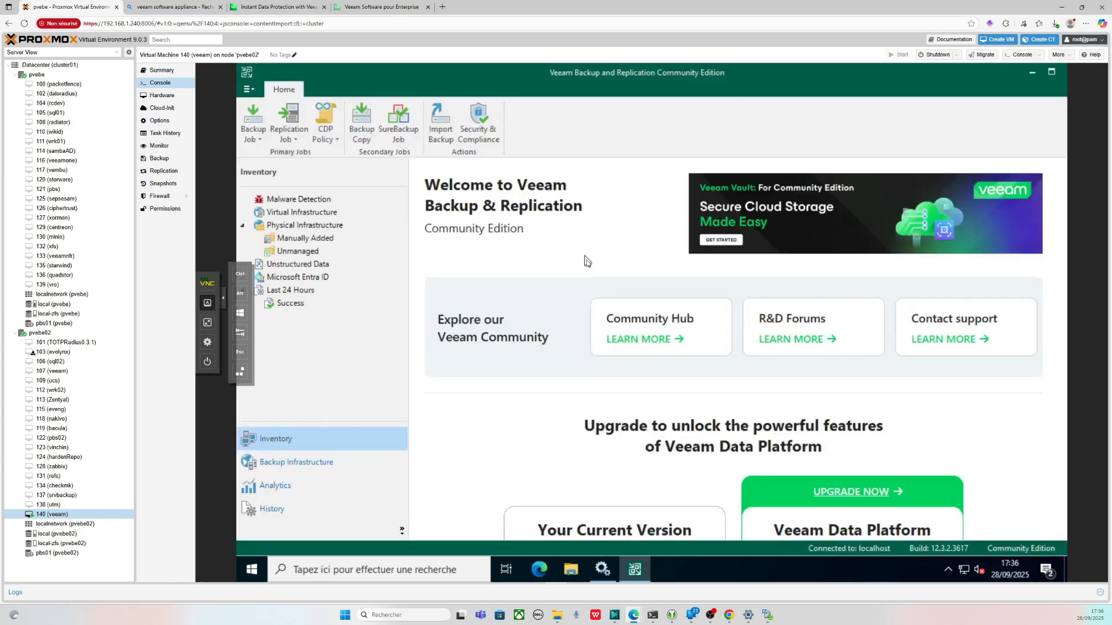
pyautogui.click(325, 132)
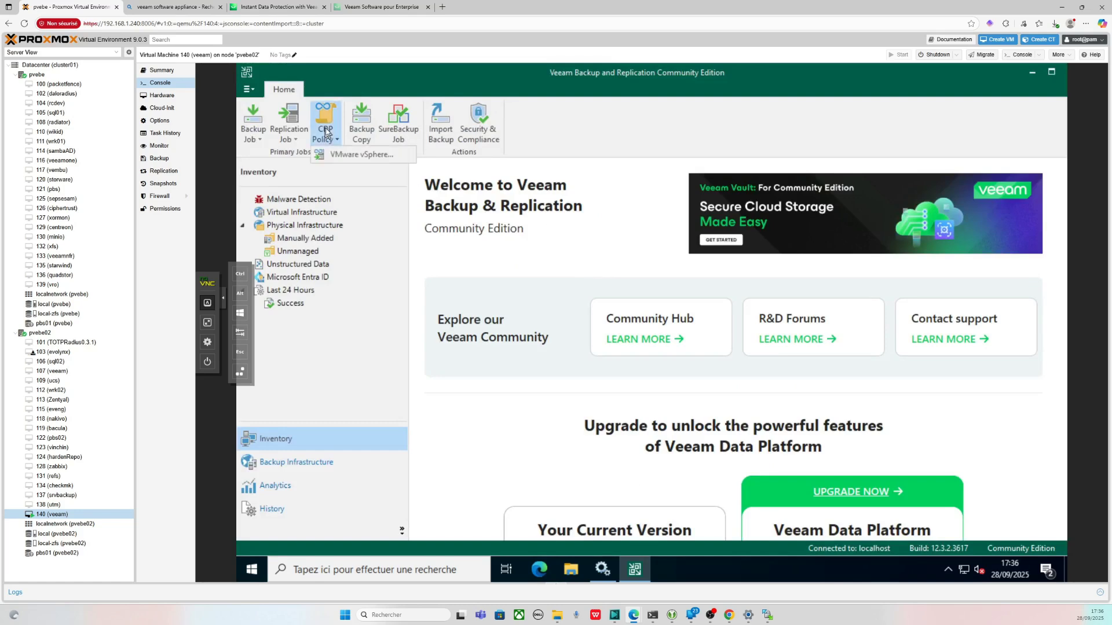
pyautogui.click(289, 134)
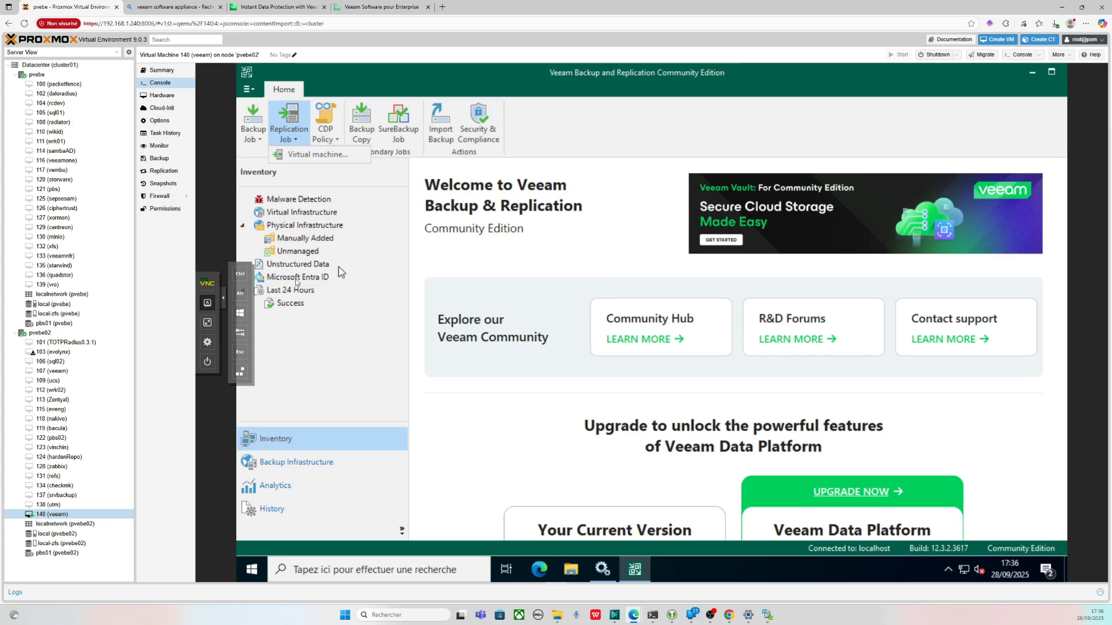
pyautogui.click(225, 300)
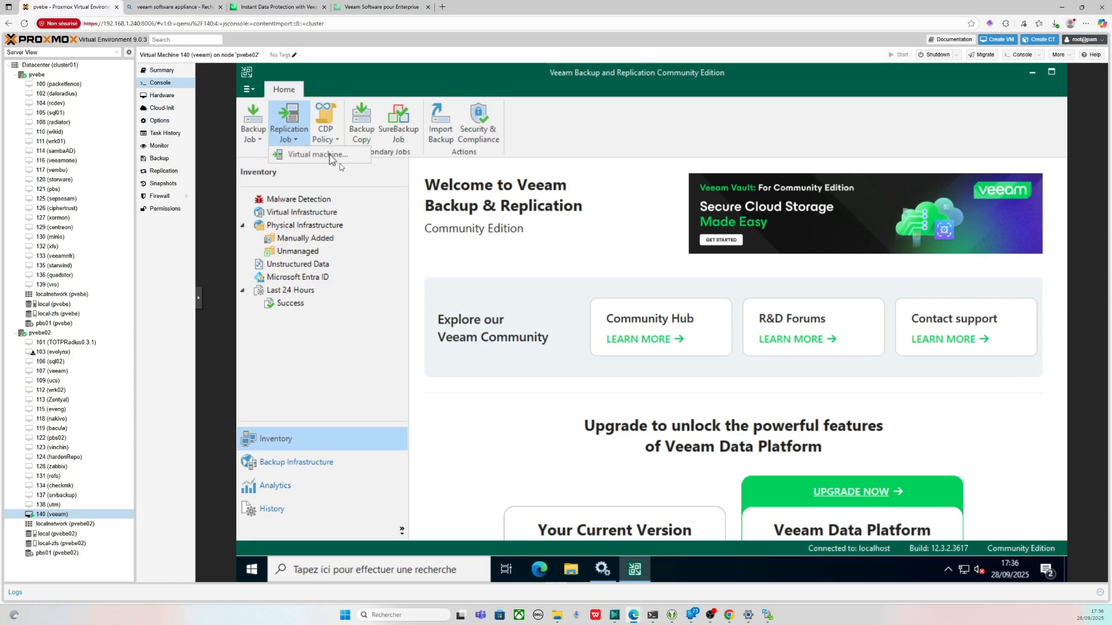
pyautogui.click(307, 469)
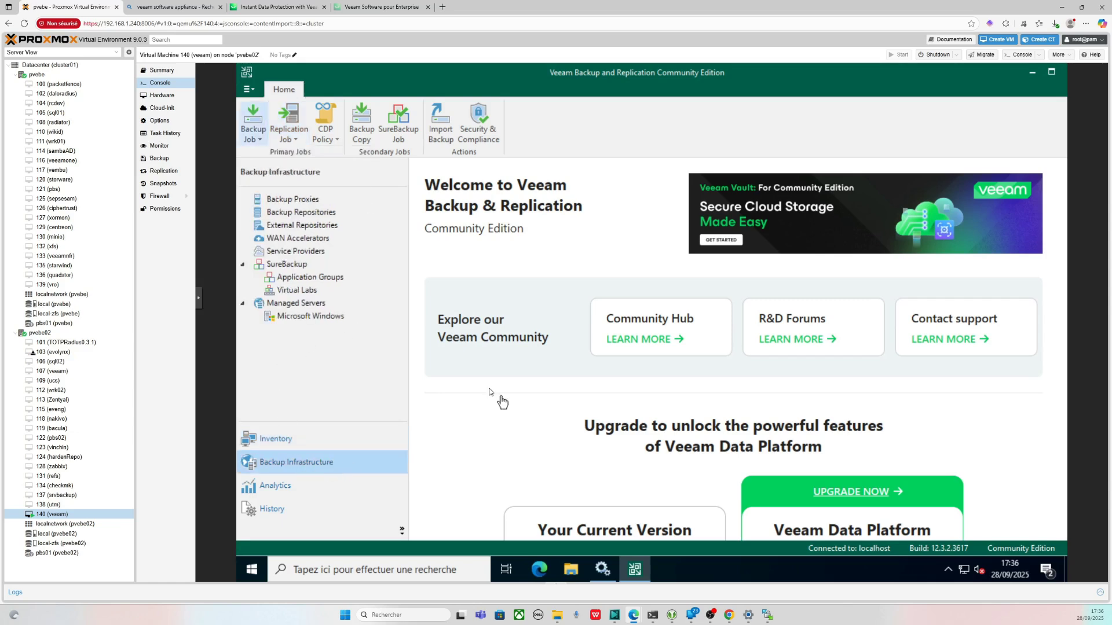
pyautogui.click(272, 441)
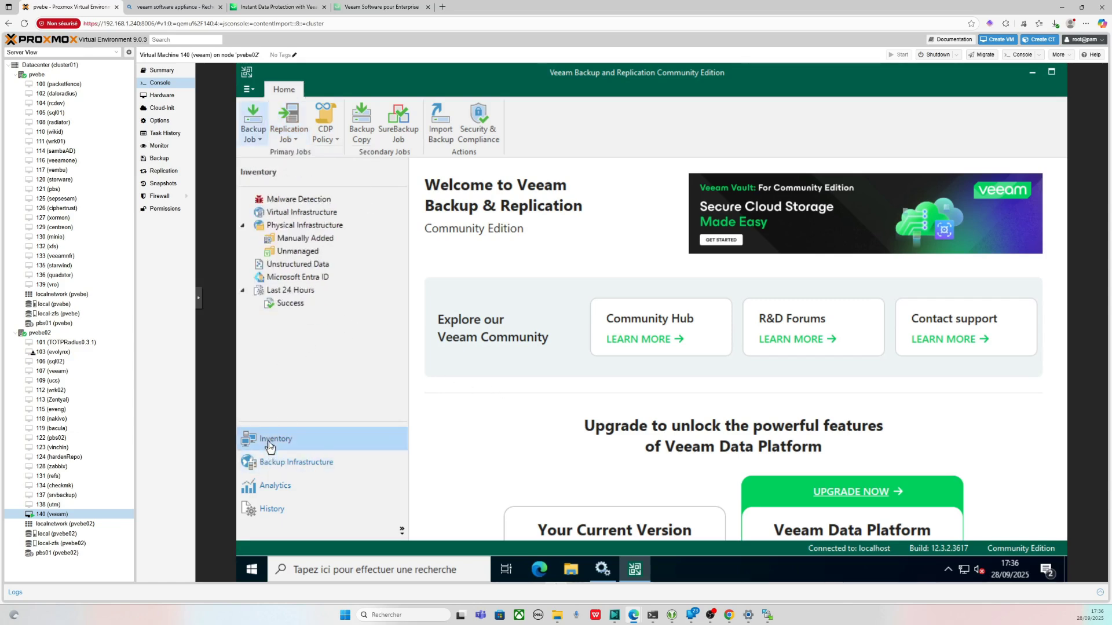
pyautogui.click(292, 462)
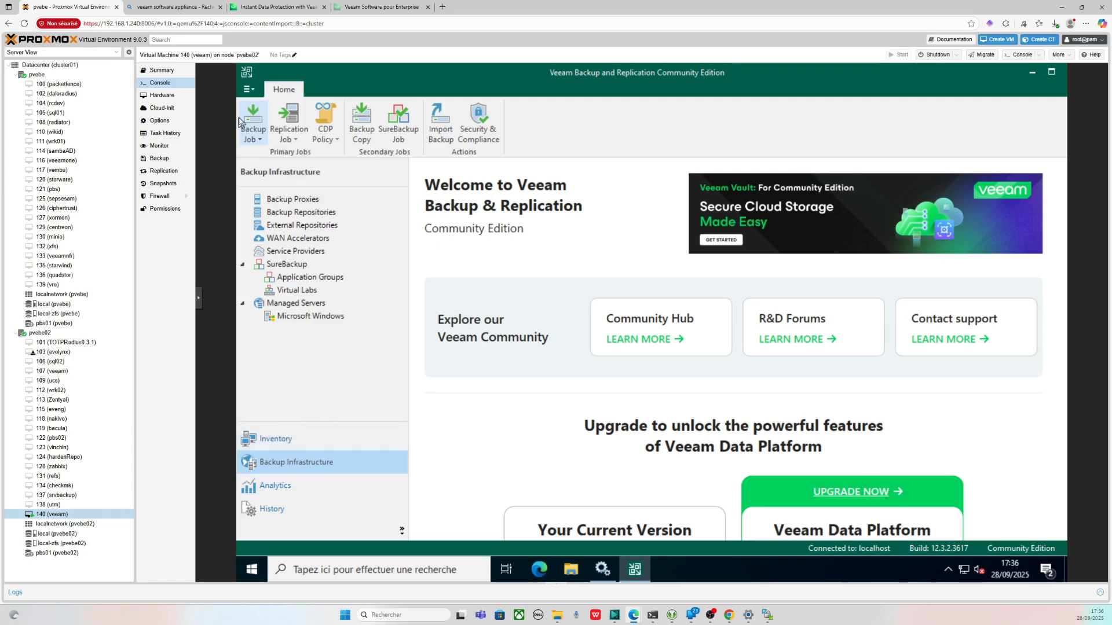
pyautogui.click(254, 90)
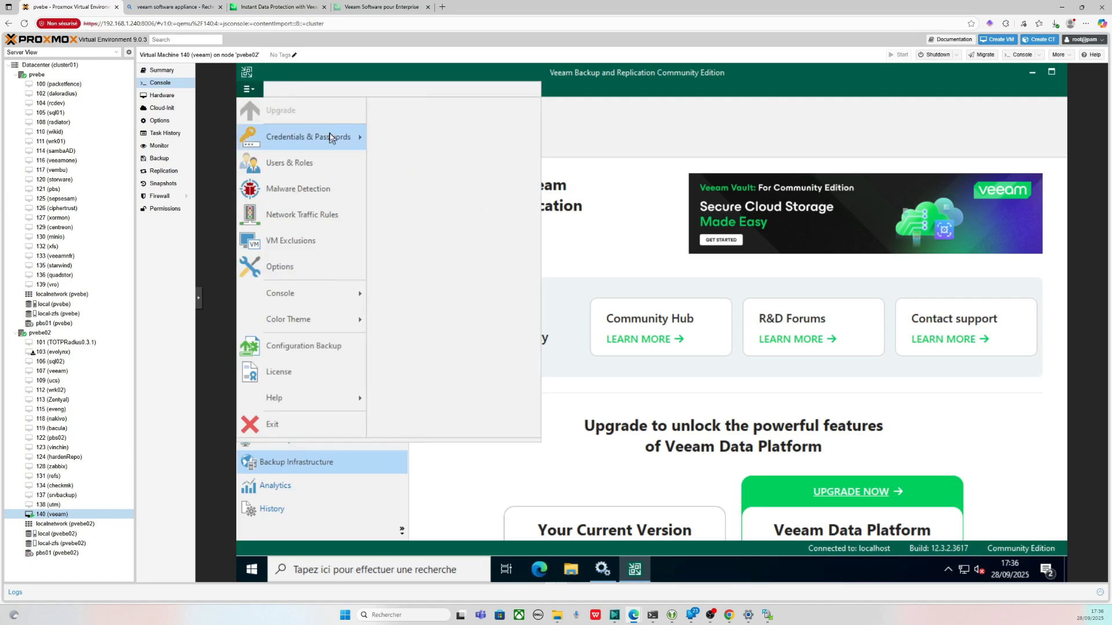
pyautogui.moveTo(331, 137)
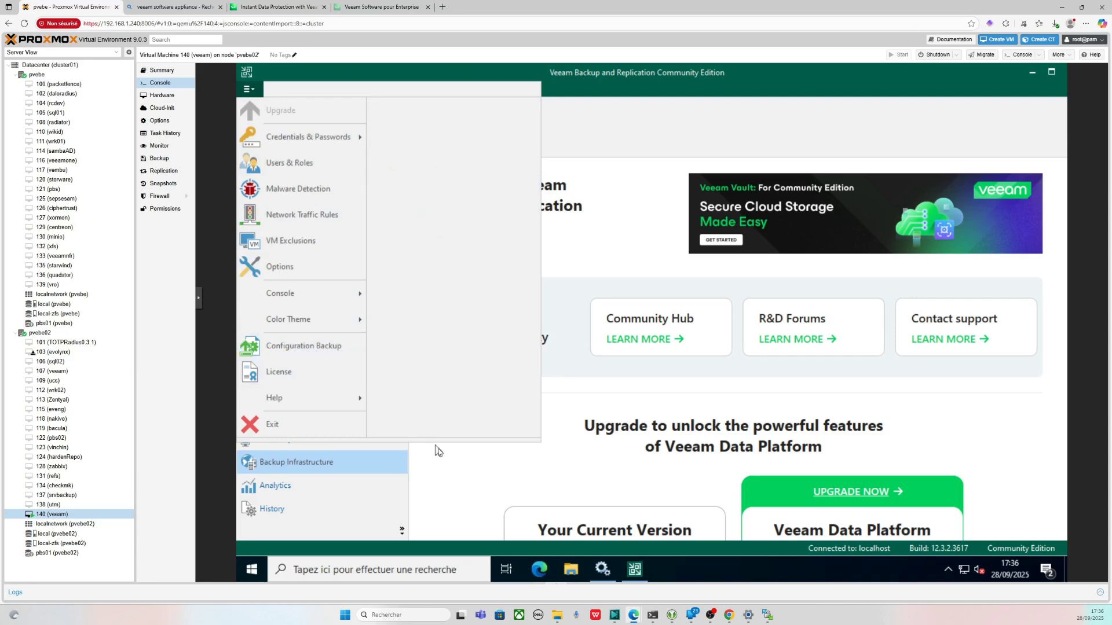
pyautogui.click(482, 470)
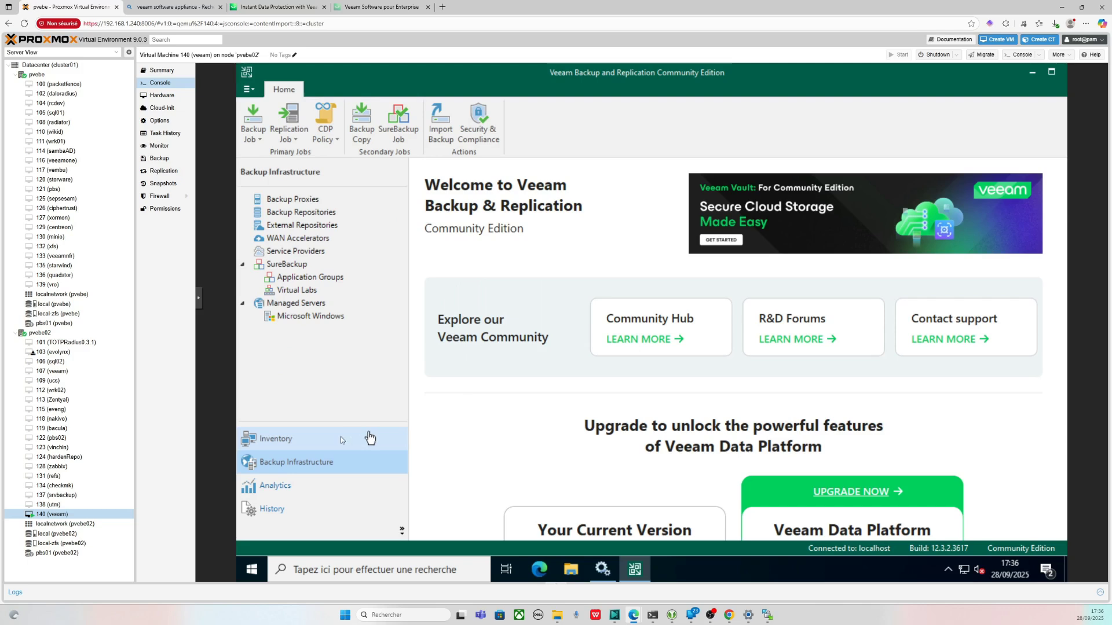
pyautogui.click(341, 438)
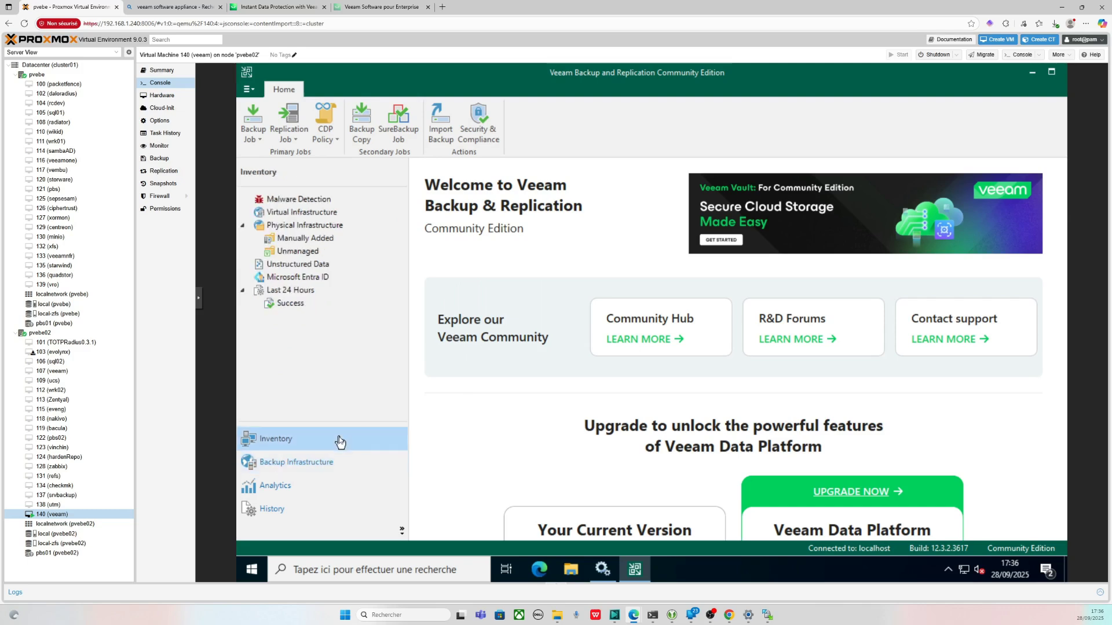
pyautogui.click(294, 213)
# - Open Backup Infrastructure > Backup Proxies, select the VMware and agent proxies, then select Managed Servers
pyautogui.rightClick(295, 216)
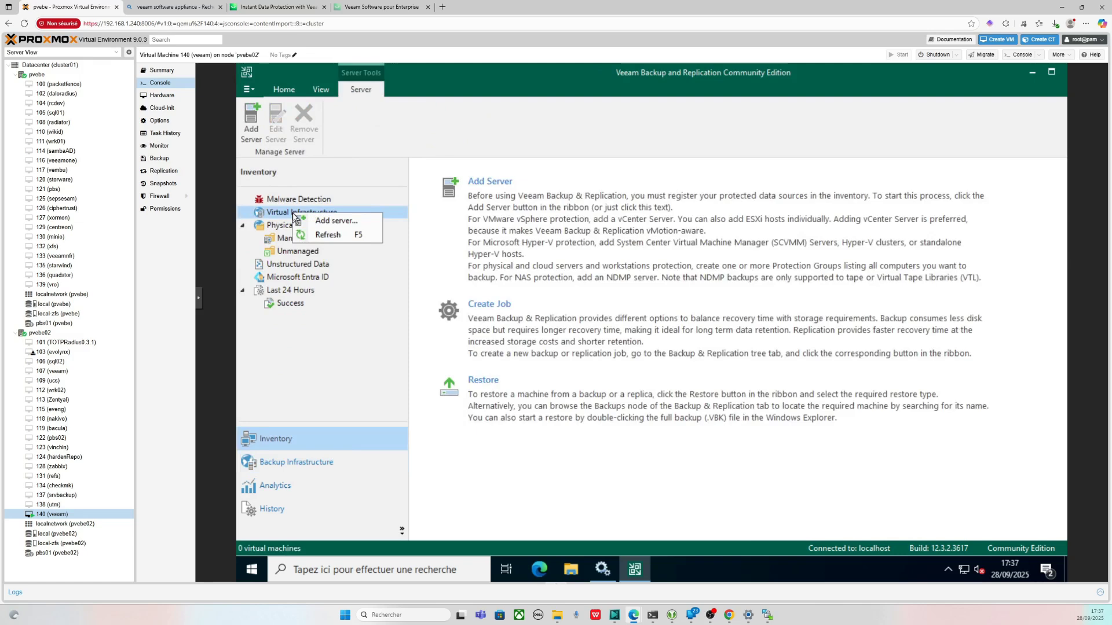
pyautogui.click(276, 463)
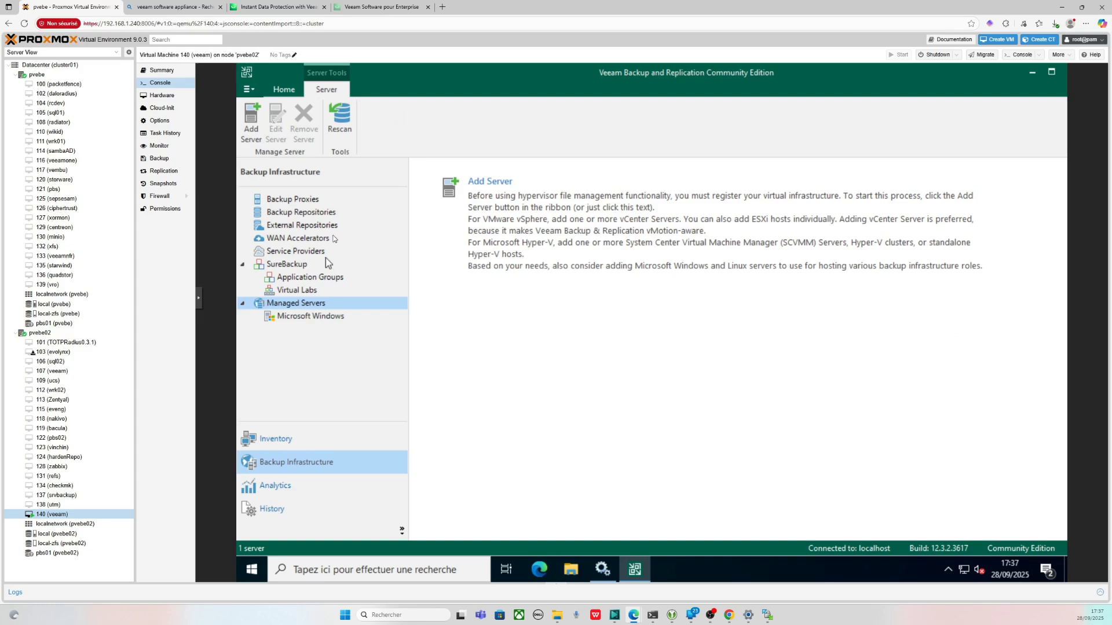
pyautogui.click(307, 204)
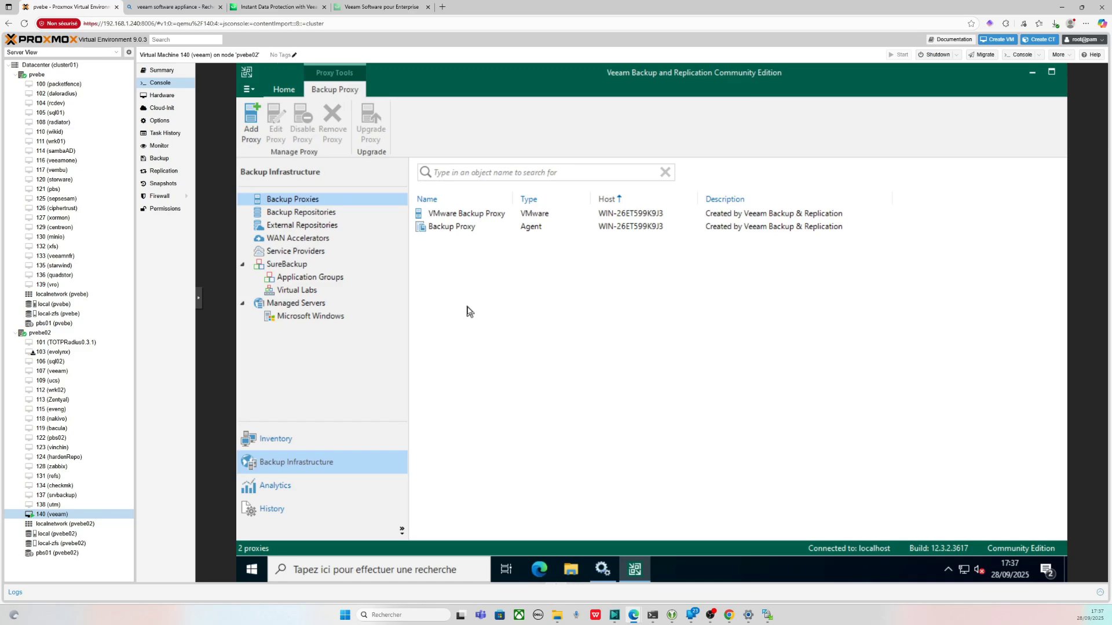
pyautogui.click(448, 216)
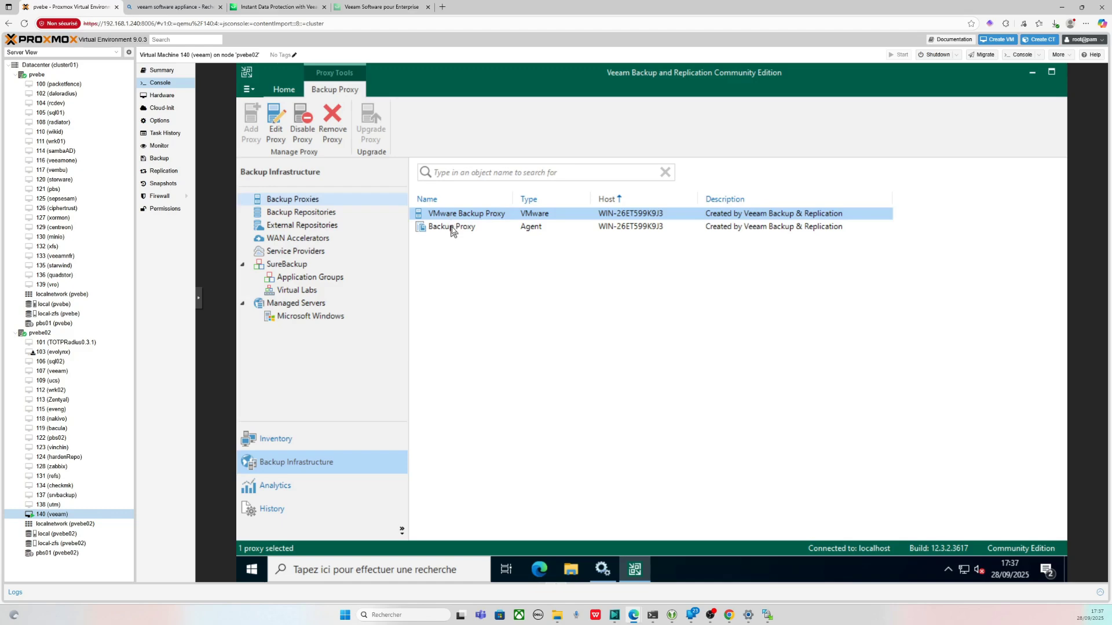
pyautogui.click(453, 229)
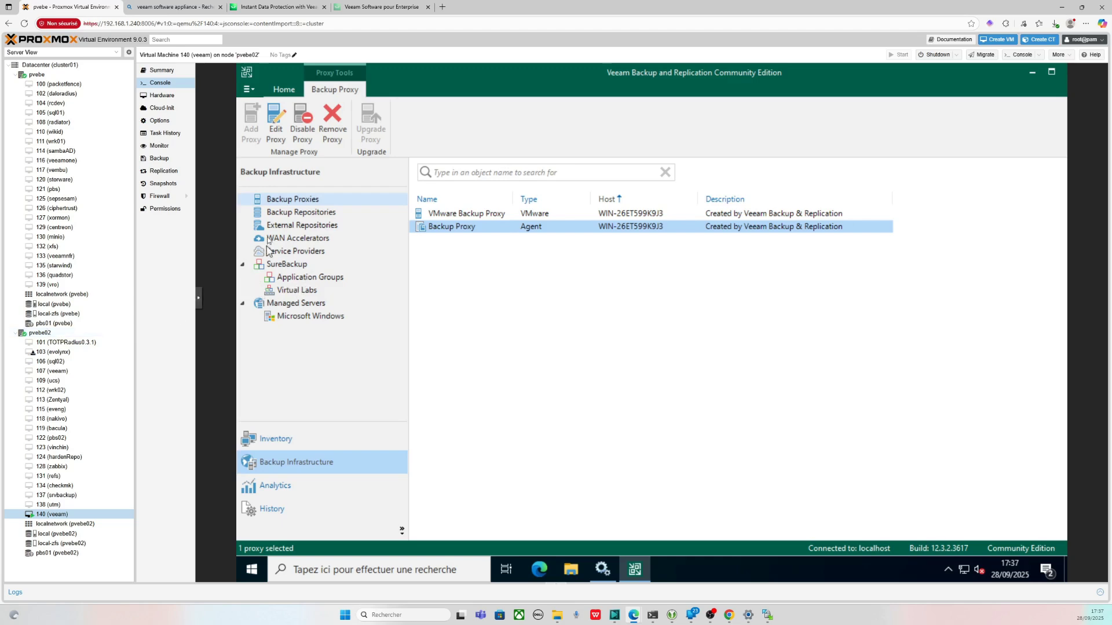
pyautogui.click(301, 307)
# - Start adding a virtualization platform from Managed Servers, then close the Add Server wizard
pyautogui.rightClick(301, 305)
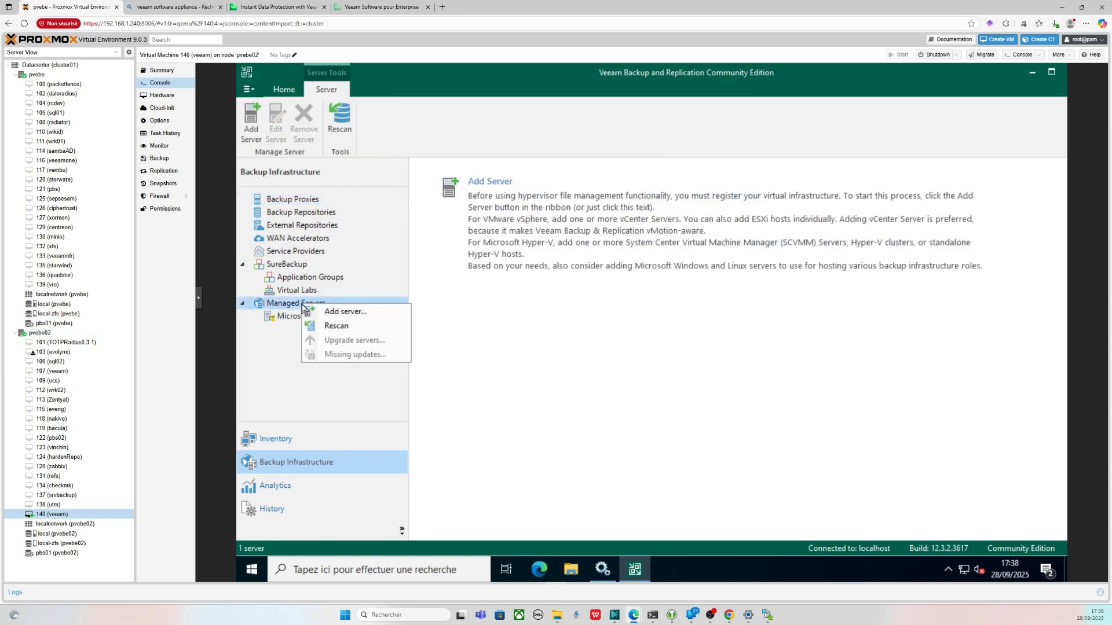
pyautogui.click(326, 312)
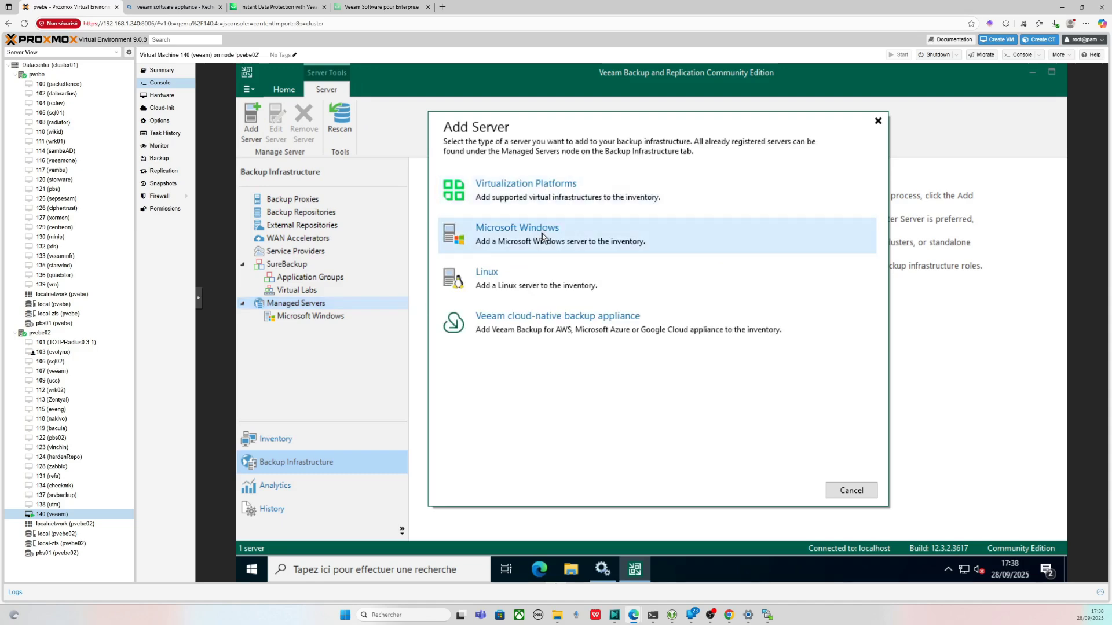
pyautogui.click(544, 192)
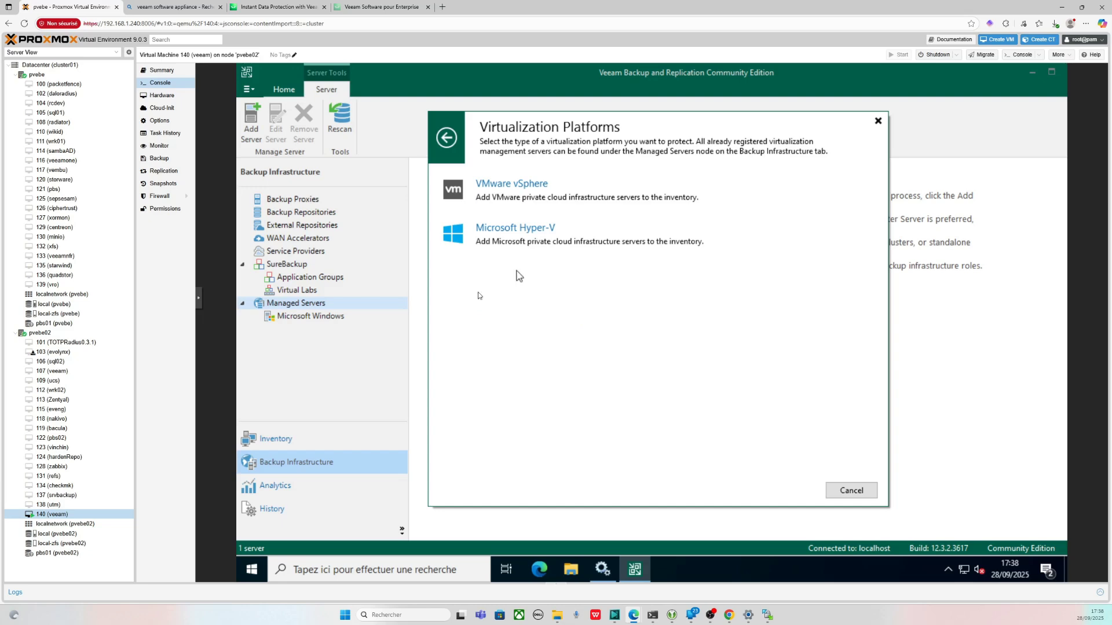
pyautogui.click(877, 121)
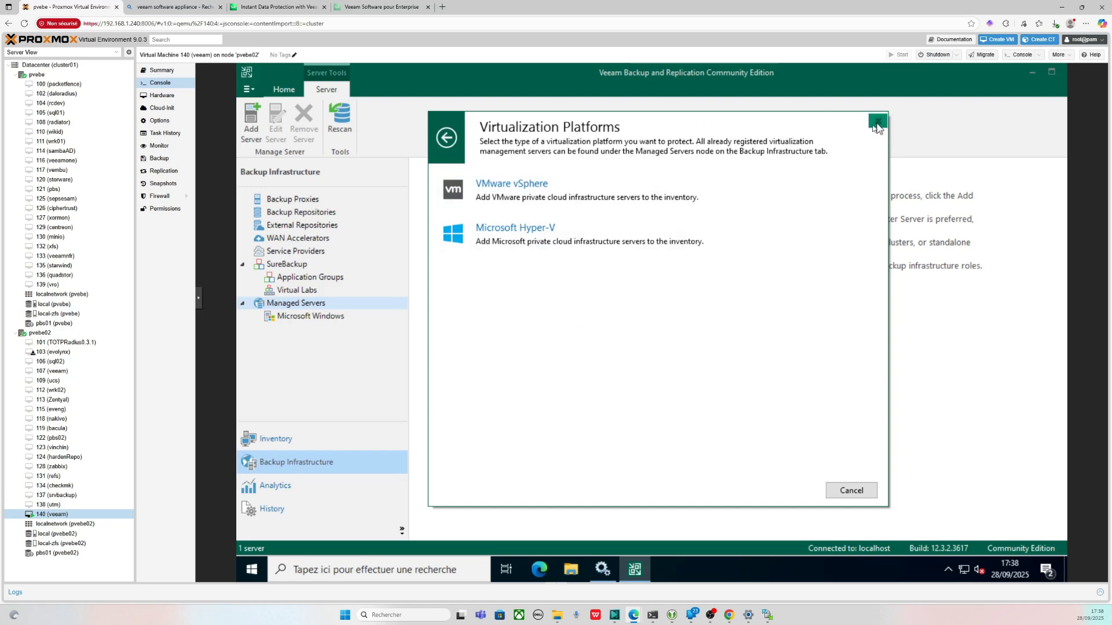
# - Try adding a server from Inventory's Virtual Infrastructure, then cancel the server-type choice
pyautogui.click(274, 440)
pyautogui.rightClick(308, 219)
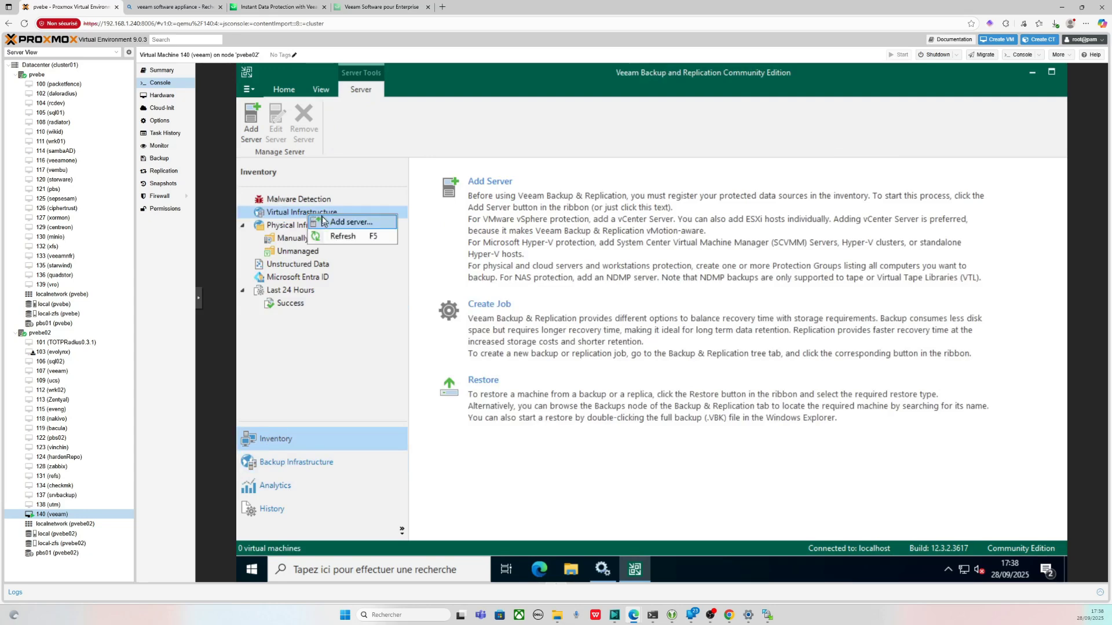
pyautogui.click(327, 224)
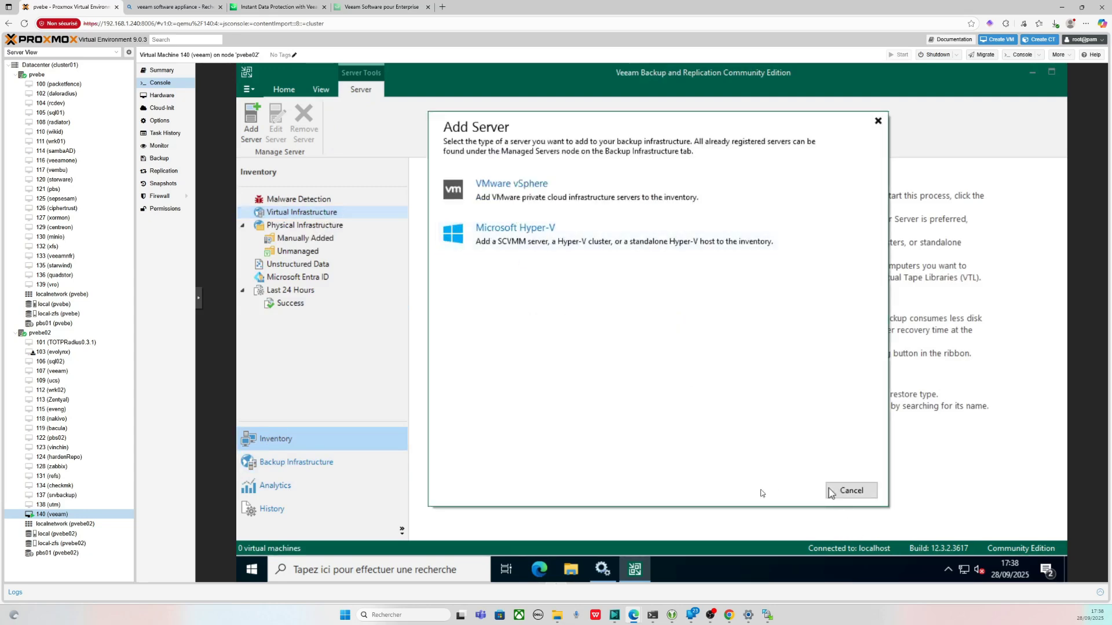
pyautogui.click(838, 493)
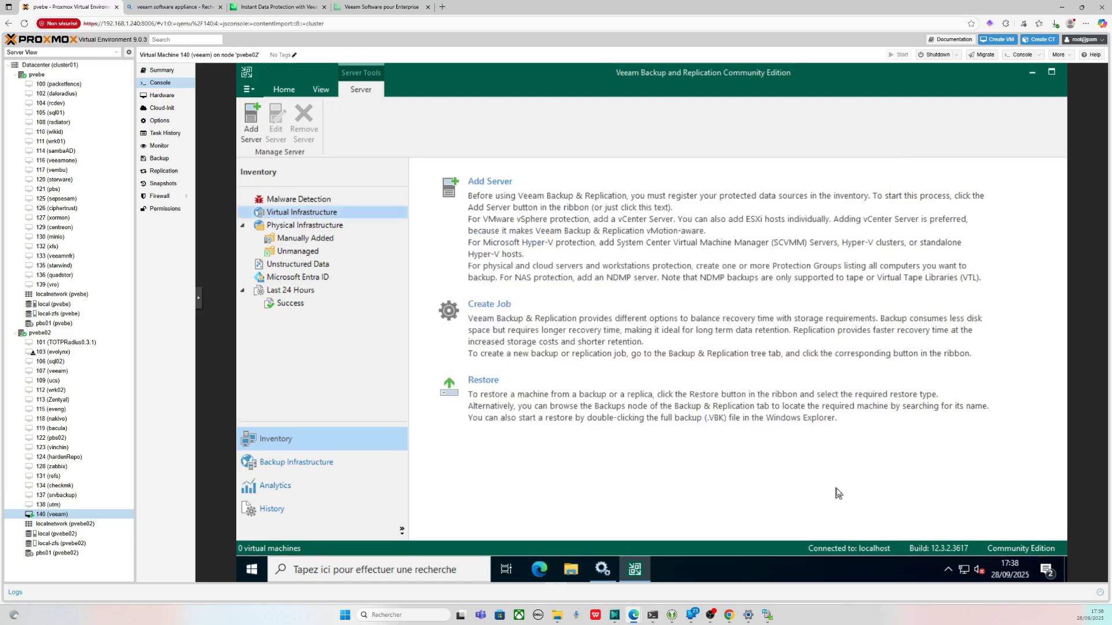
# - Browse in File Explorer to the C:\Programmes\Veeam\Plugins\PVE\Console folder
pyautogui.click(570, 570)
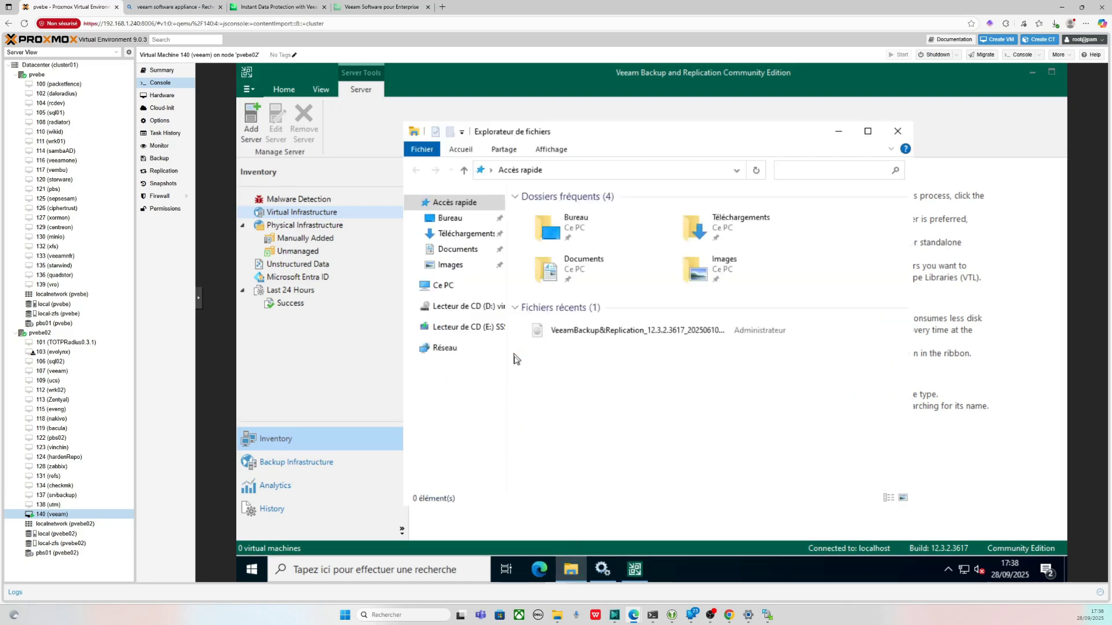
pyautogui.click(445, 289)
pyautogui.doubleClick(579, 384)
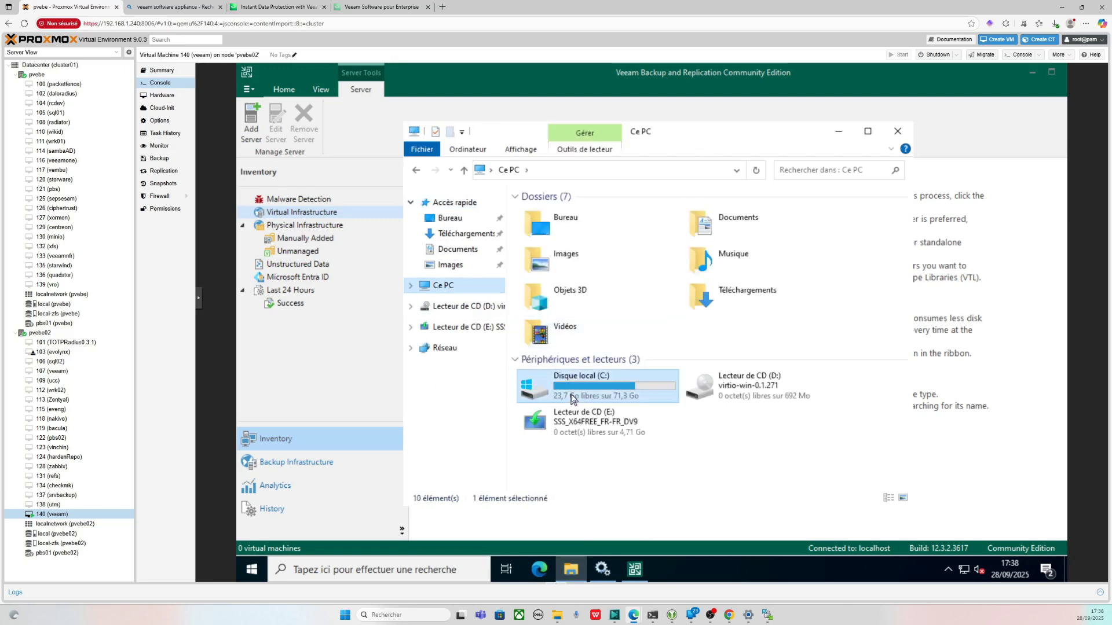
pyautogui.doubleClick(547, 253)
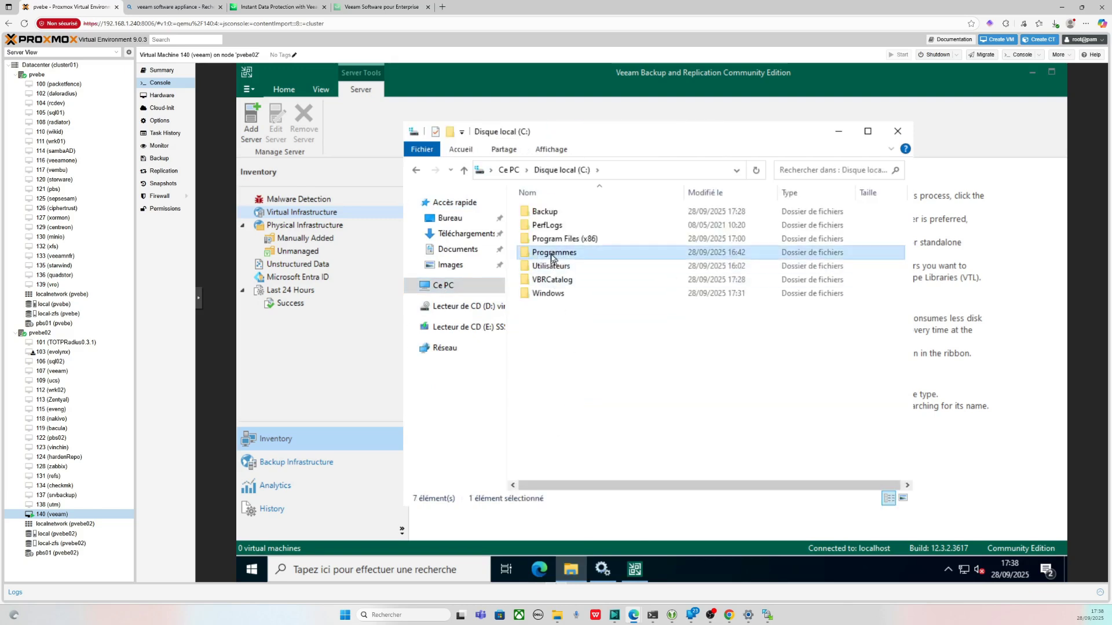
pyautogui.doubleClick(544, 293)
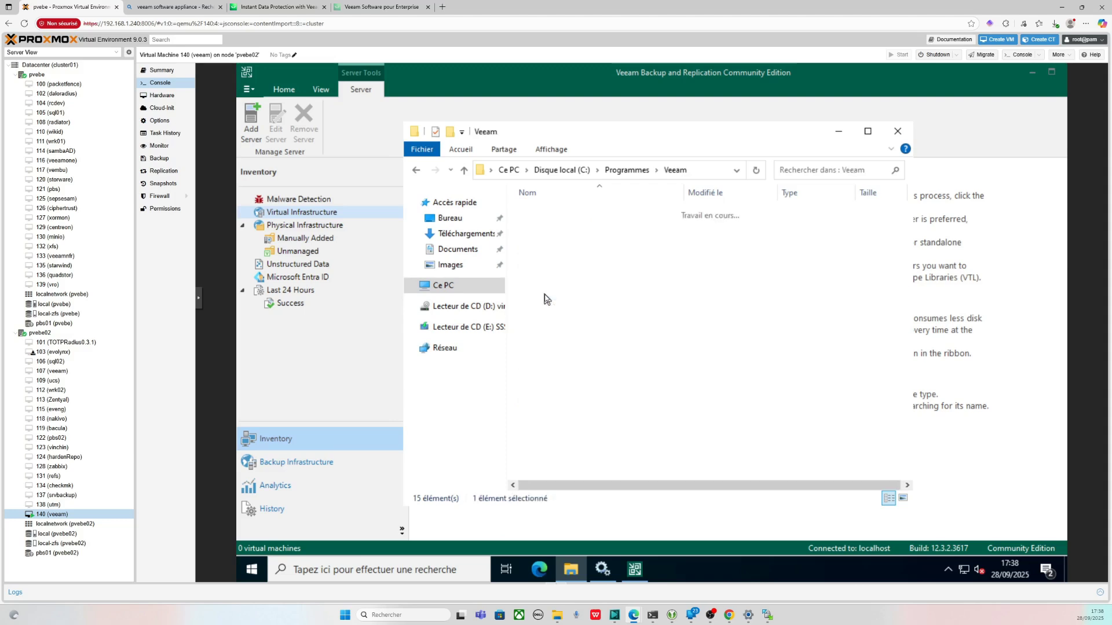
pyautogui.doubleClick(550, 239)
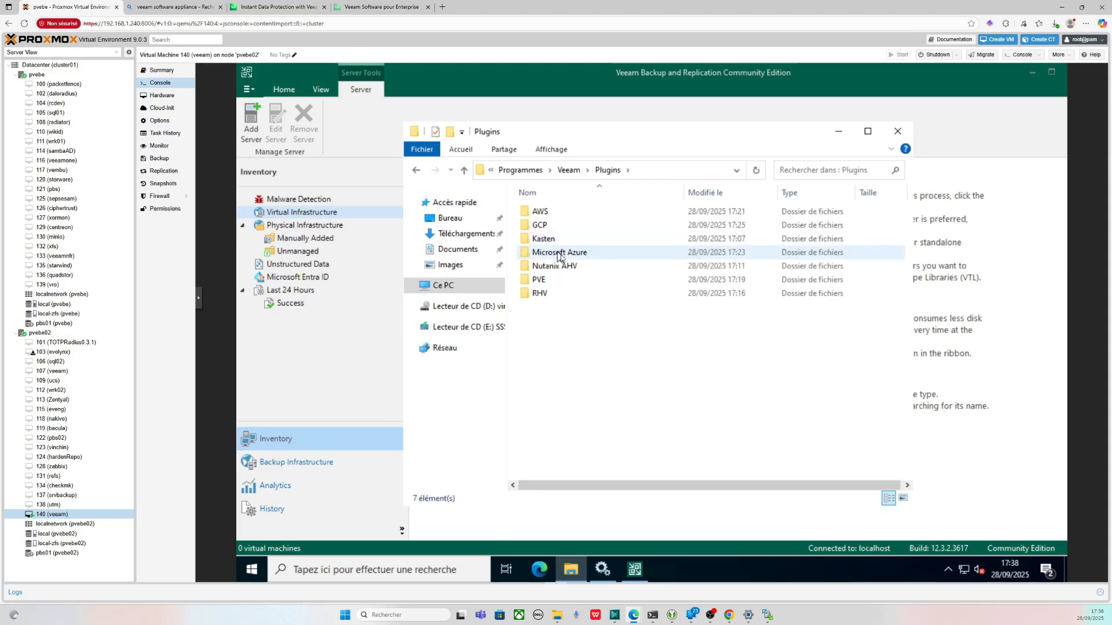
pyautogui.doubleClick(547, 280)
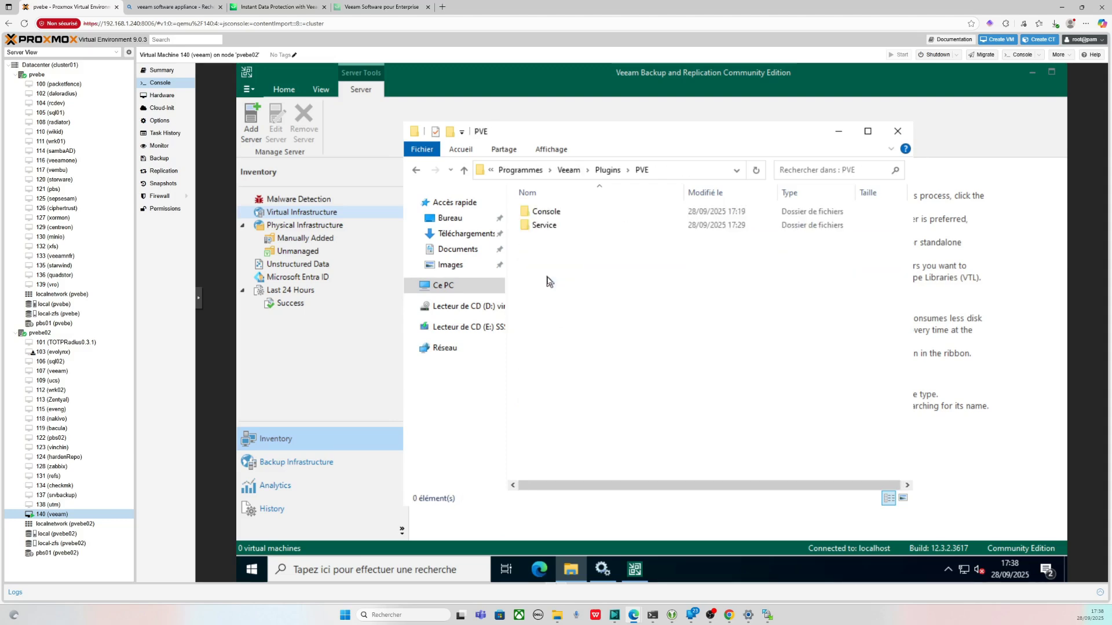
pyautogui.doubleClick(546, 212)
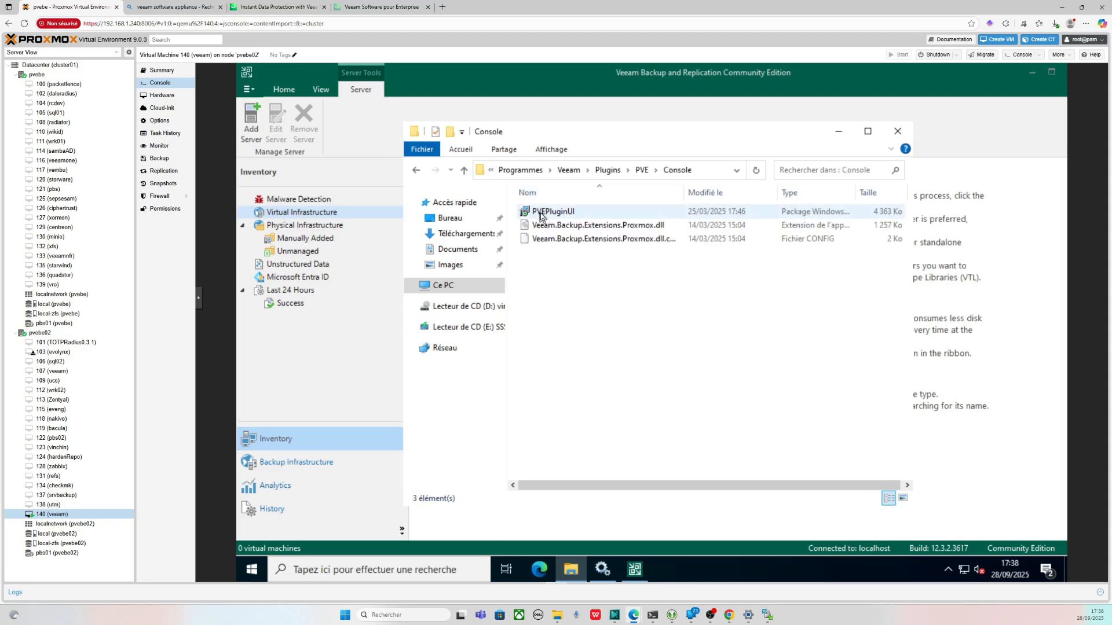
# - Run the PVEPluginUI installer and repair the Proxmox VE plug-in UI extension
pyautogui.doubleClick(540, 212)
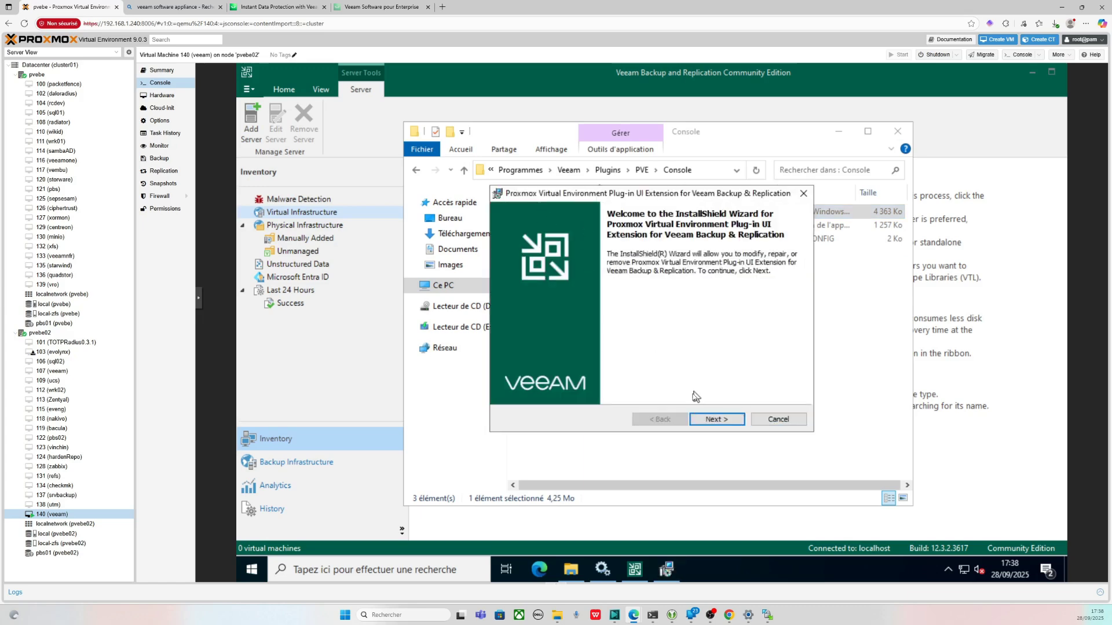
pyautogui.click(706, 420)
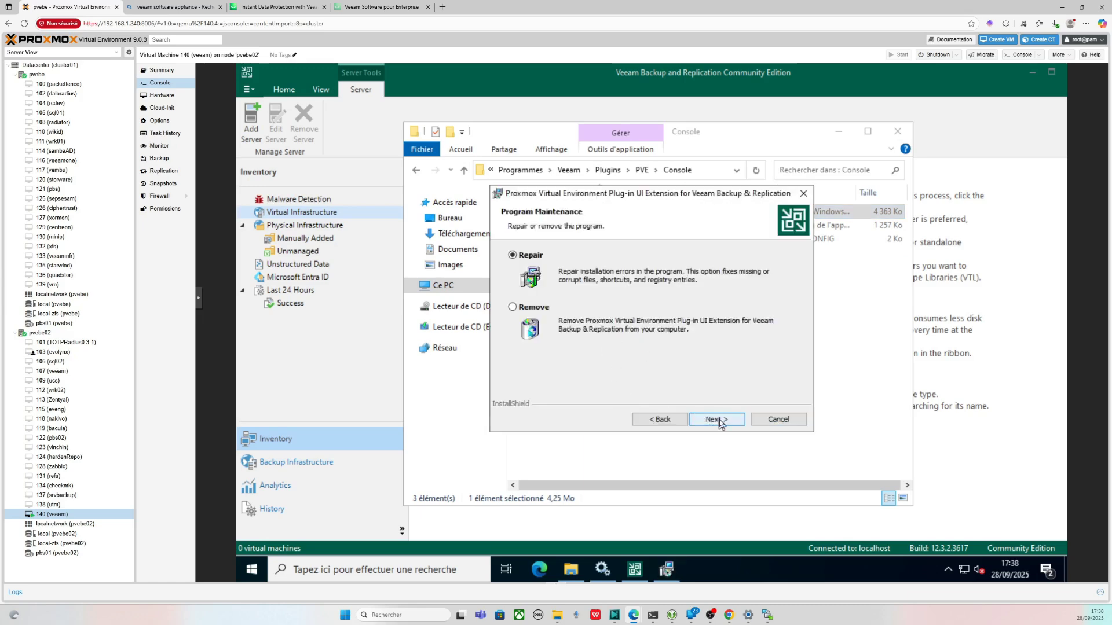
pyautogui.click(718, 421)
pyautogui.click(716, 419)
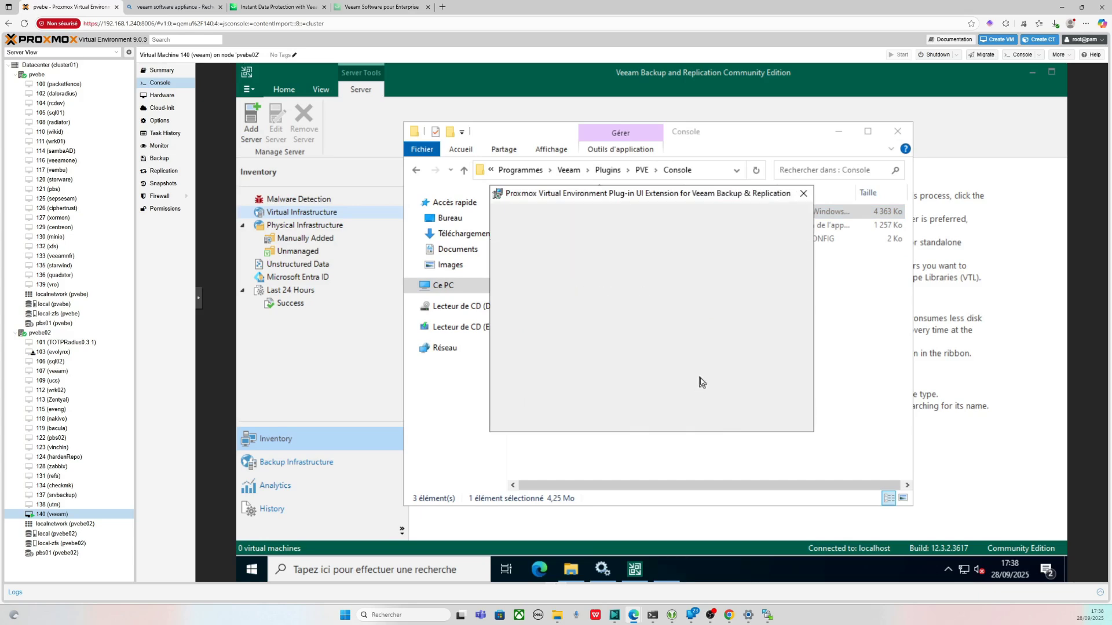
pyautogui.click(716, 419)
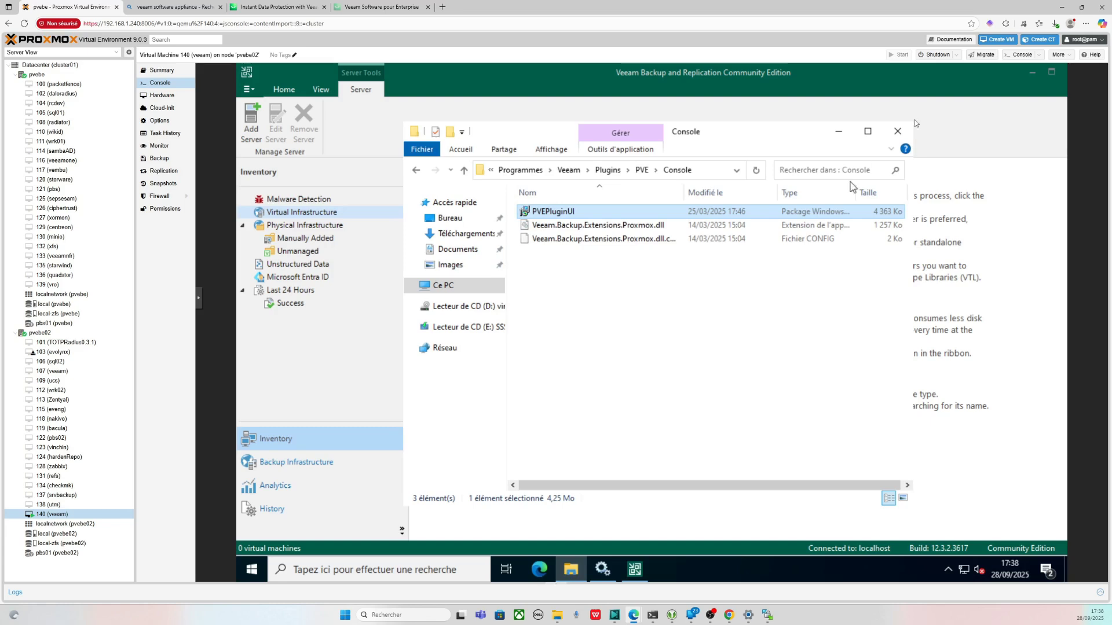
# - Close the Veeam console, relaunch it and reconnect to the local backup server
pyautogui.click(1019, 87)
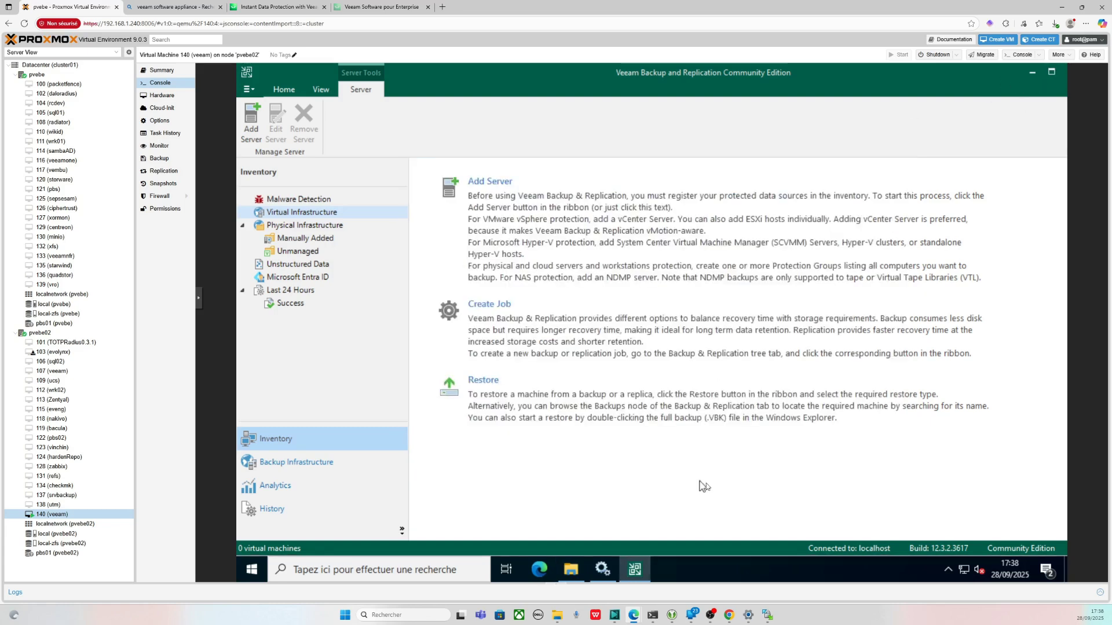
pyautogui.rightClick(633, 572)
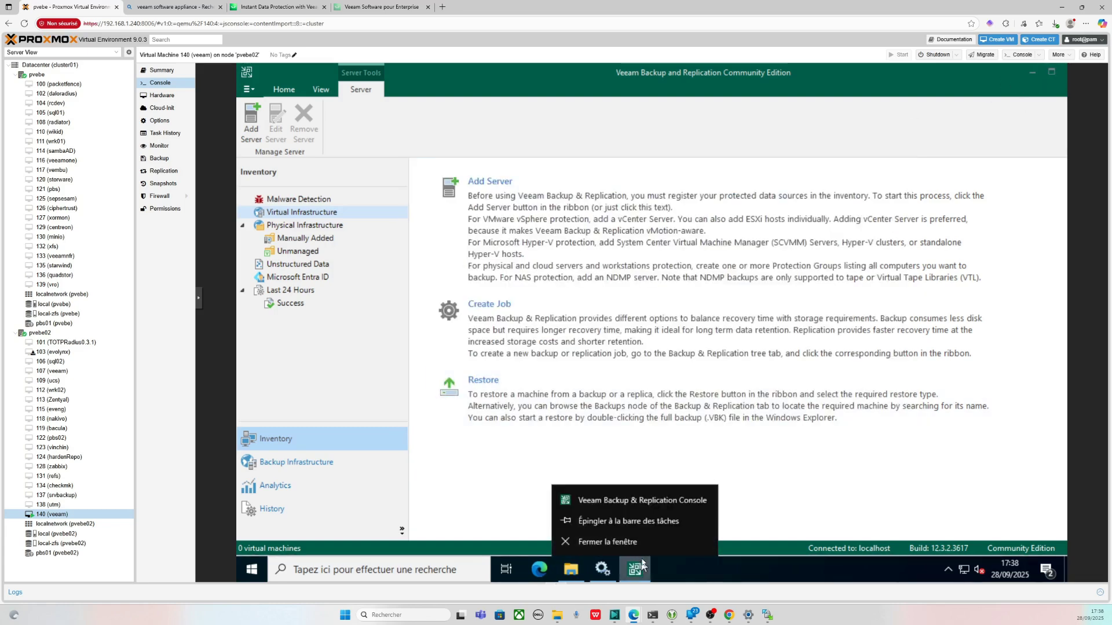
pyautogui.click(640, 546)
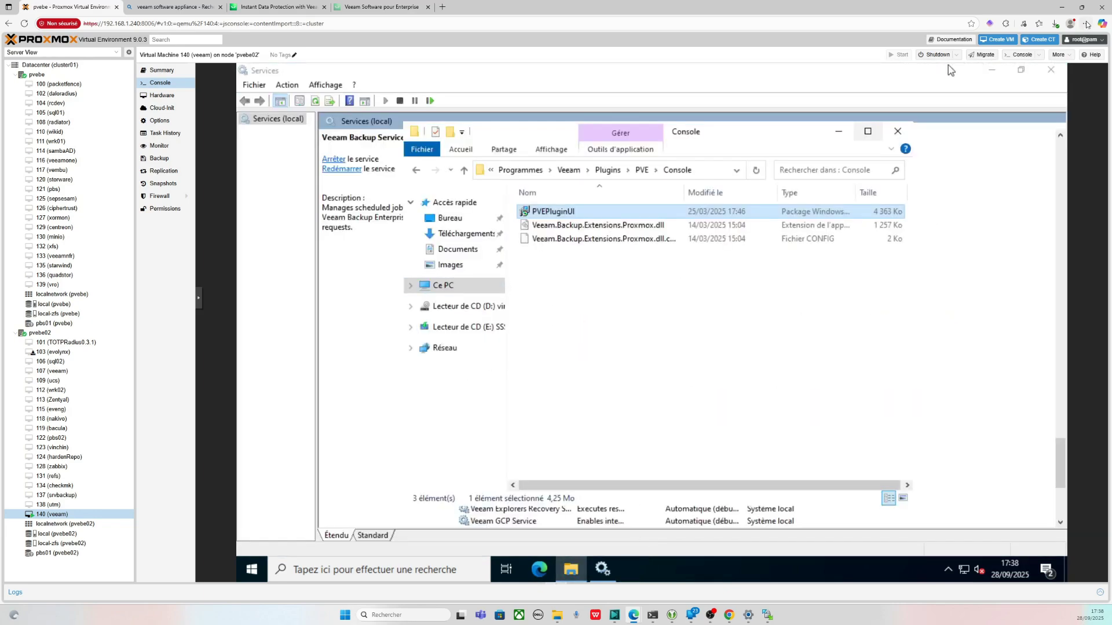
pyautogui.click(988, 70)
pyautogui.click(987, 70)
pyautogui.doubleClick(296, 165)
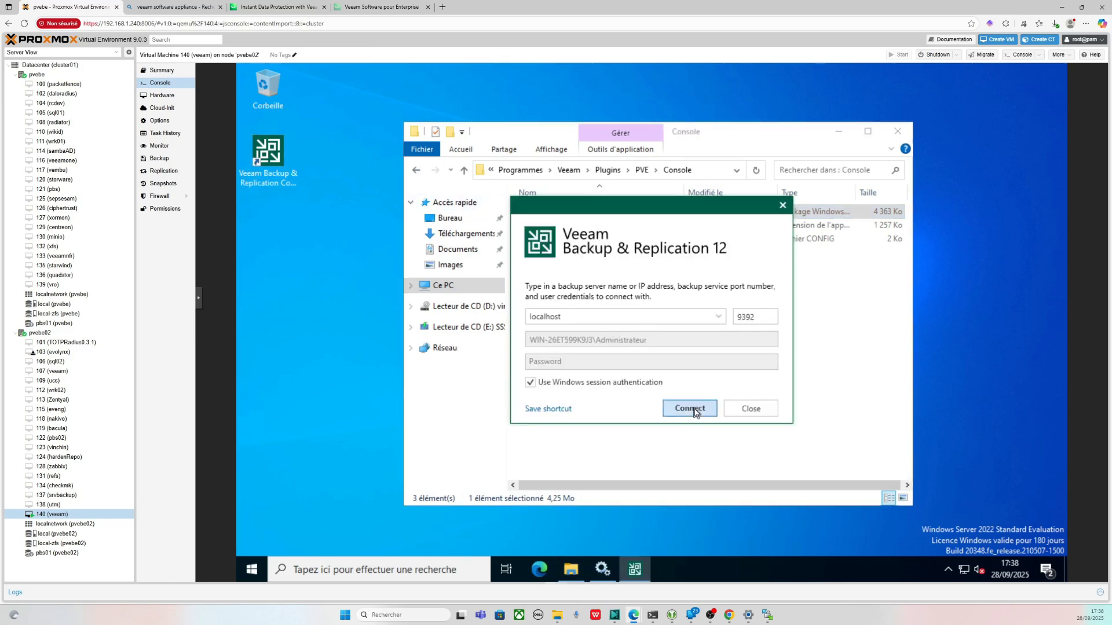
pyautogui.click(693, 408)
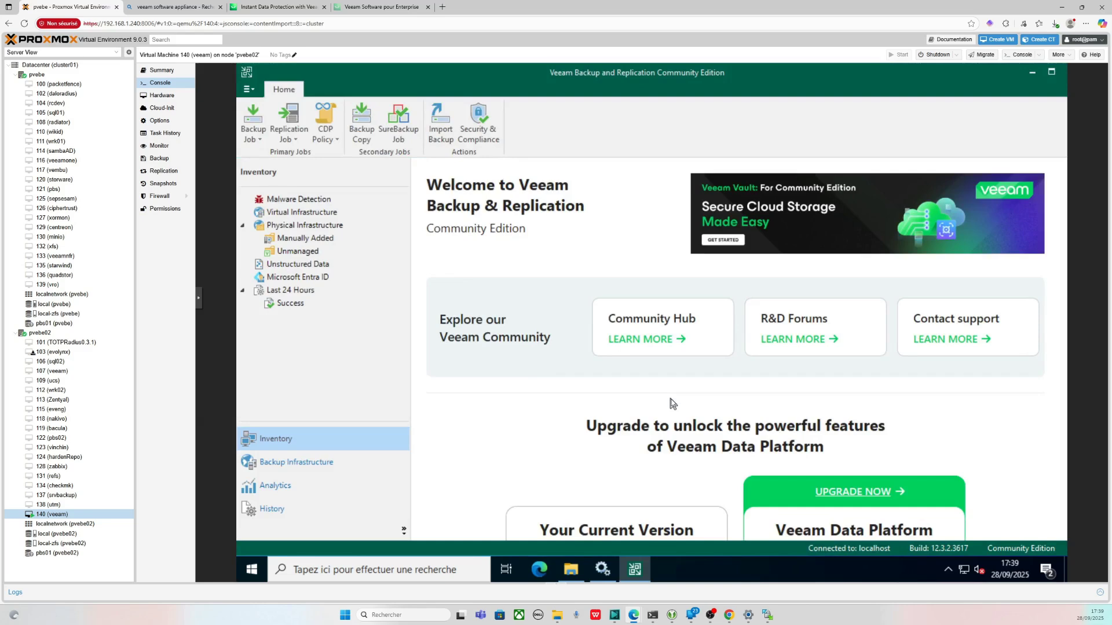
# - Once the console Home page loads, bring up the Virtual Infrastructure actions
pyautogui.rightClick(322, 218)
# - Add a Proxmox VE server with DNS name pvebe02 and advance to the credentials step
pyautogui.click(350, 222)
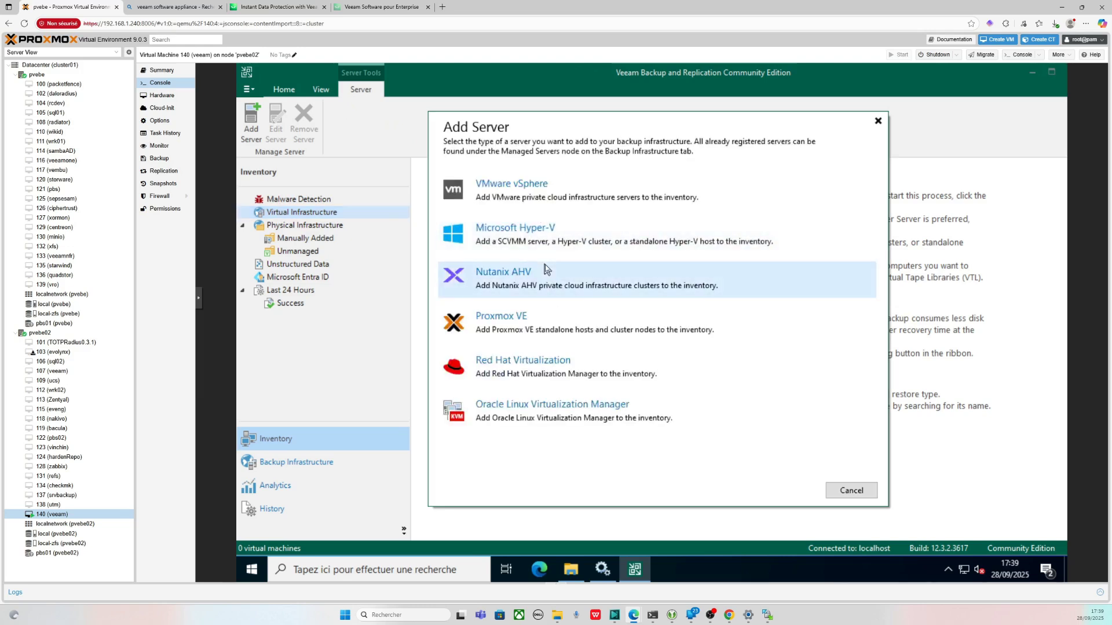
pyautogui.click(535, 322)
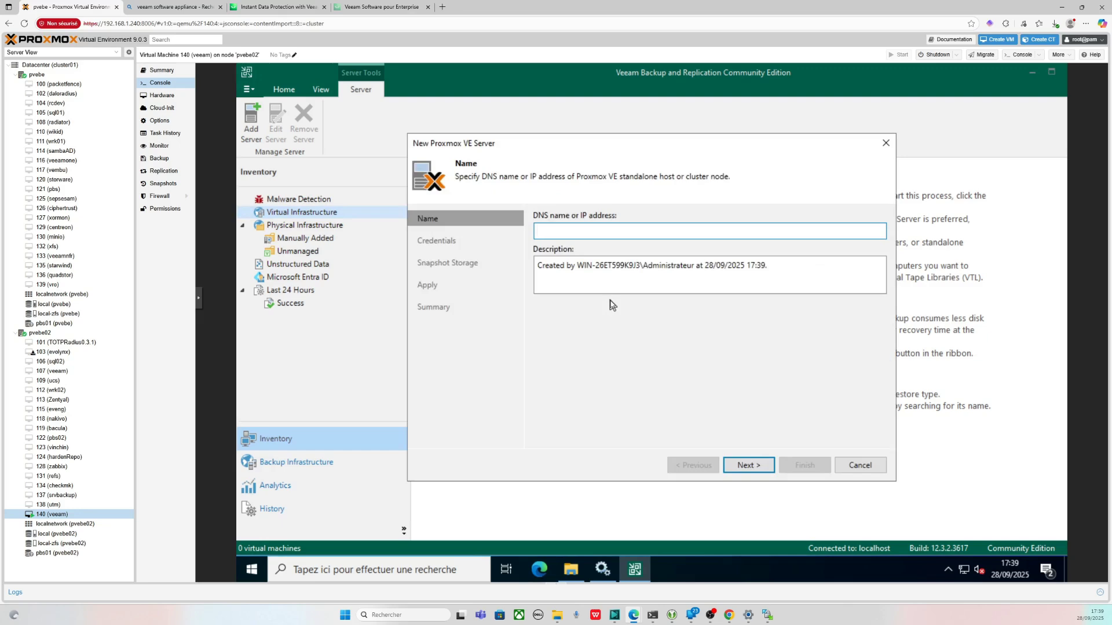
pyautogui.write('pvebe02')
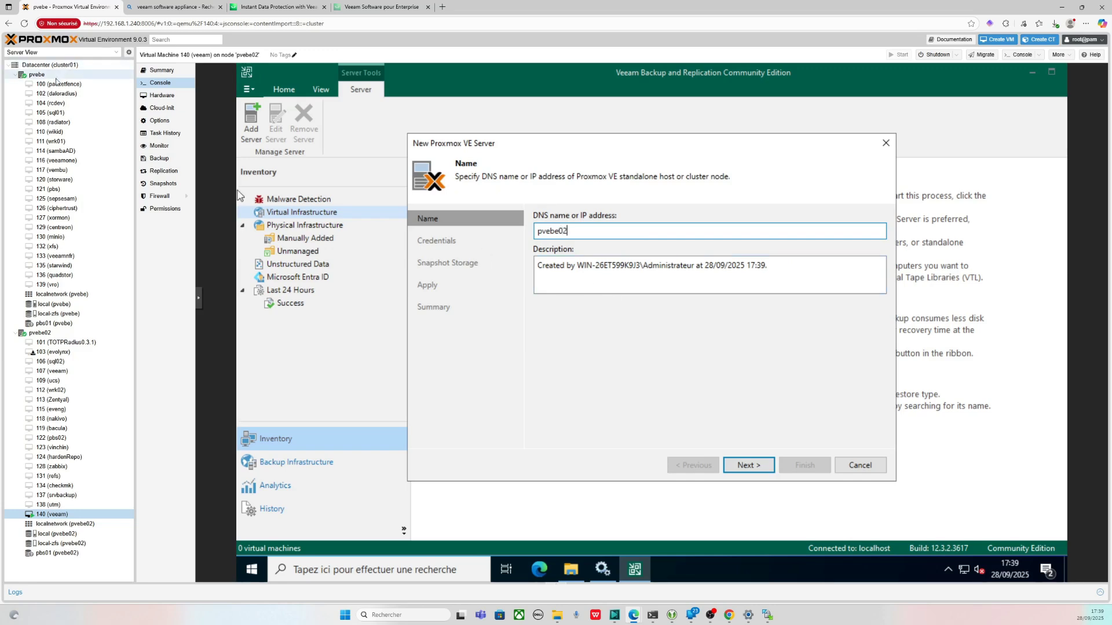
pyautogui.click(747, 465)
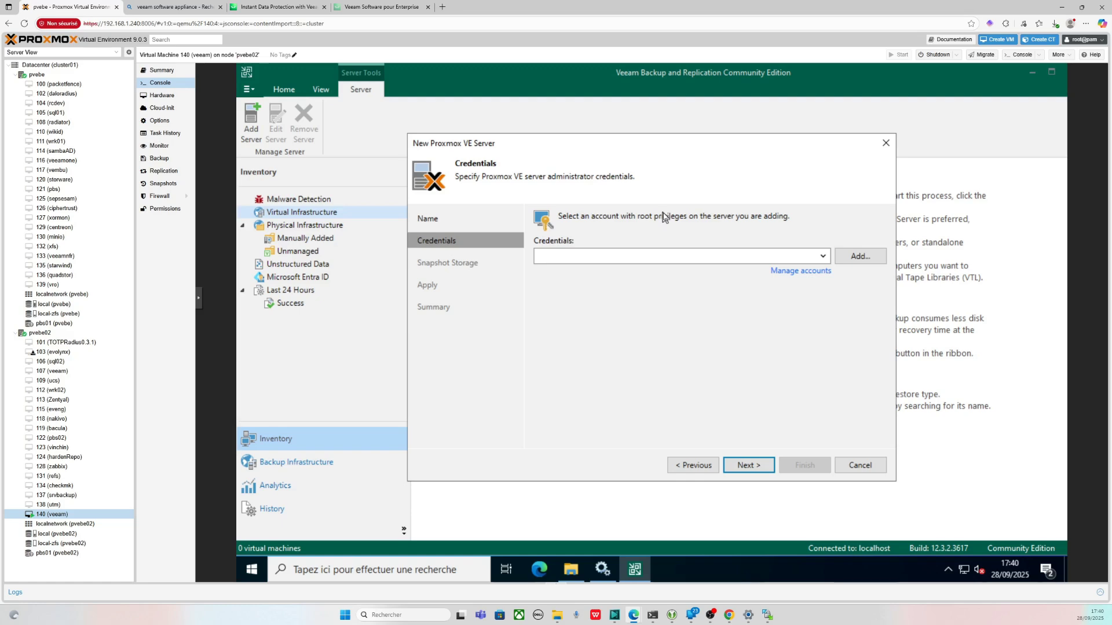
pyautogui.click(50, 64)
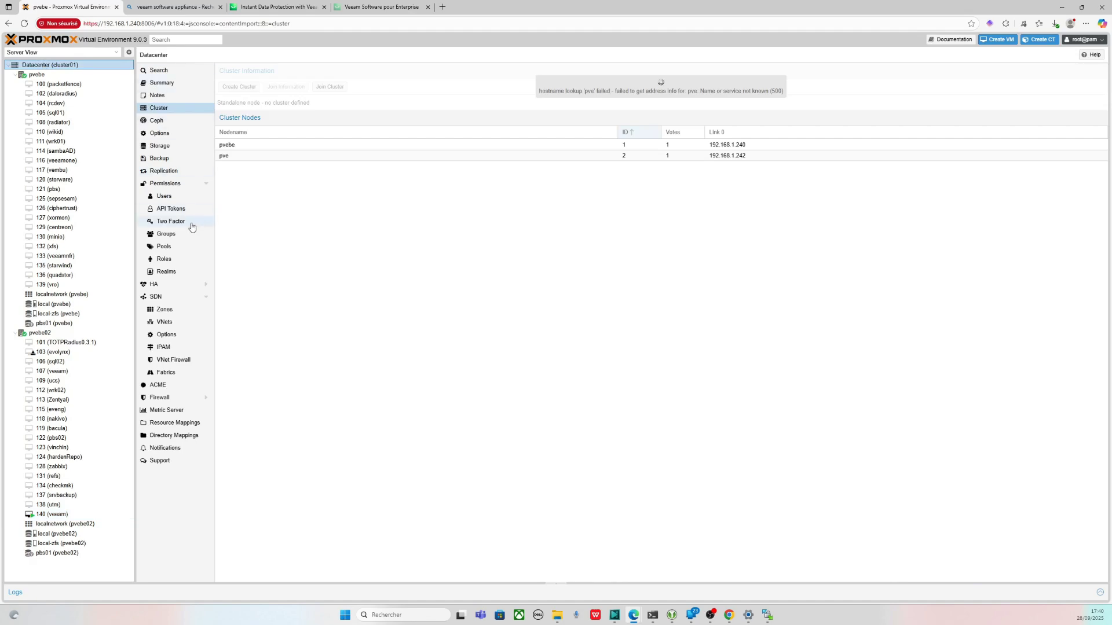
pyautogui.click(171, 196)
pyautogui.click(176, 183)
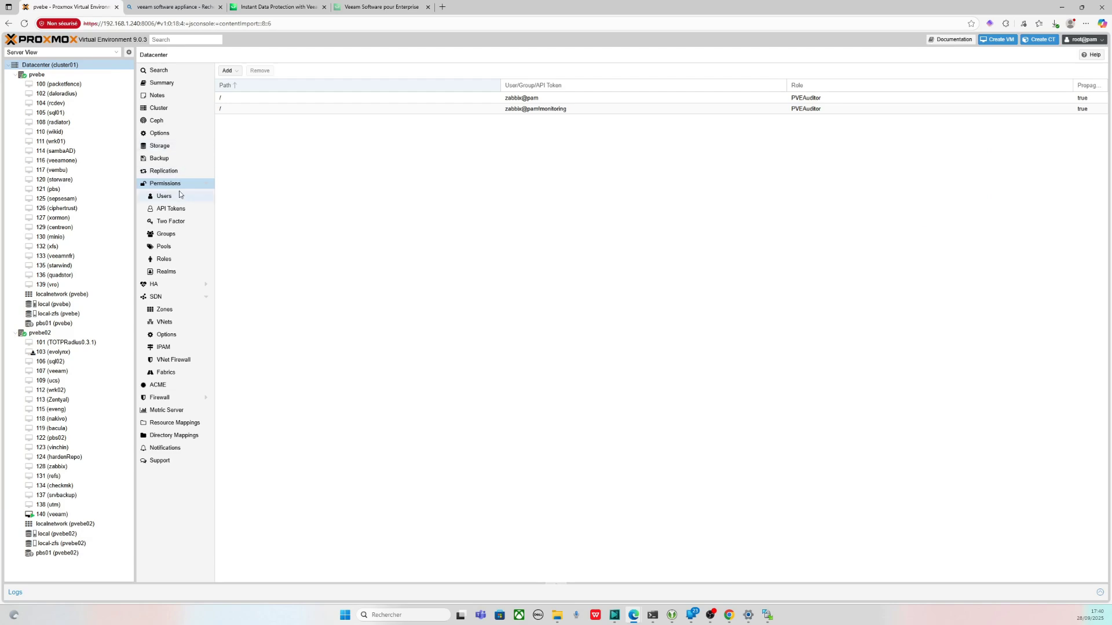
pyautogui.click(165, 260)
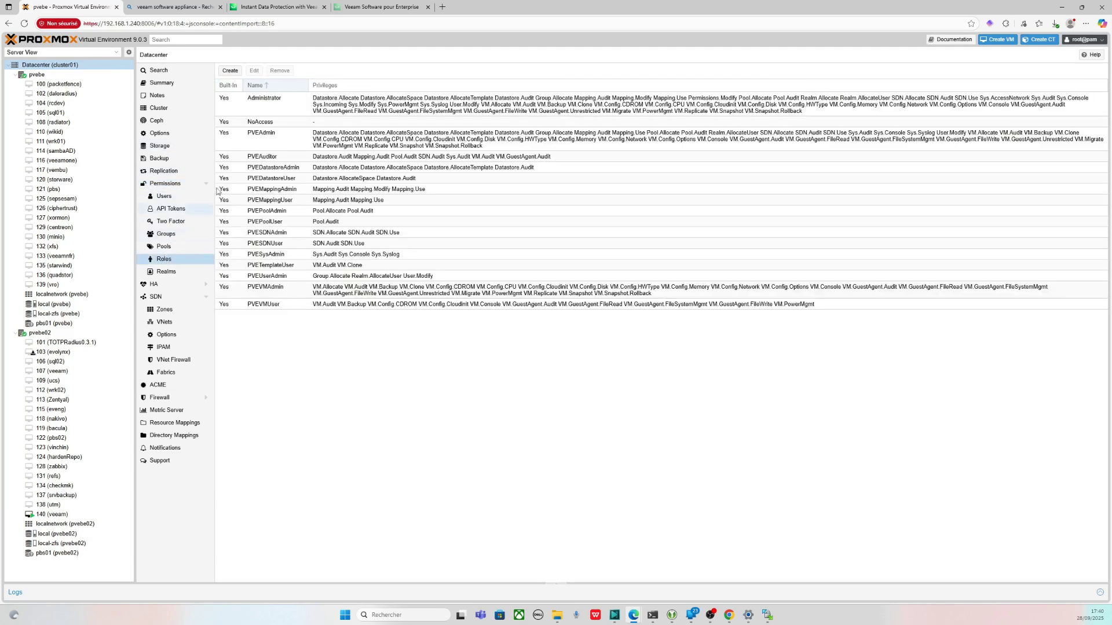
pyautogui.click(276, 223)
pyautogui.click(272, 178)
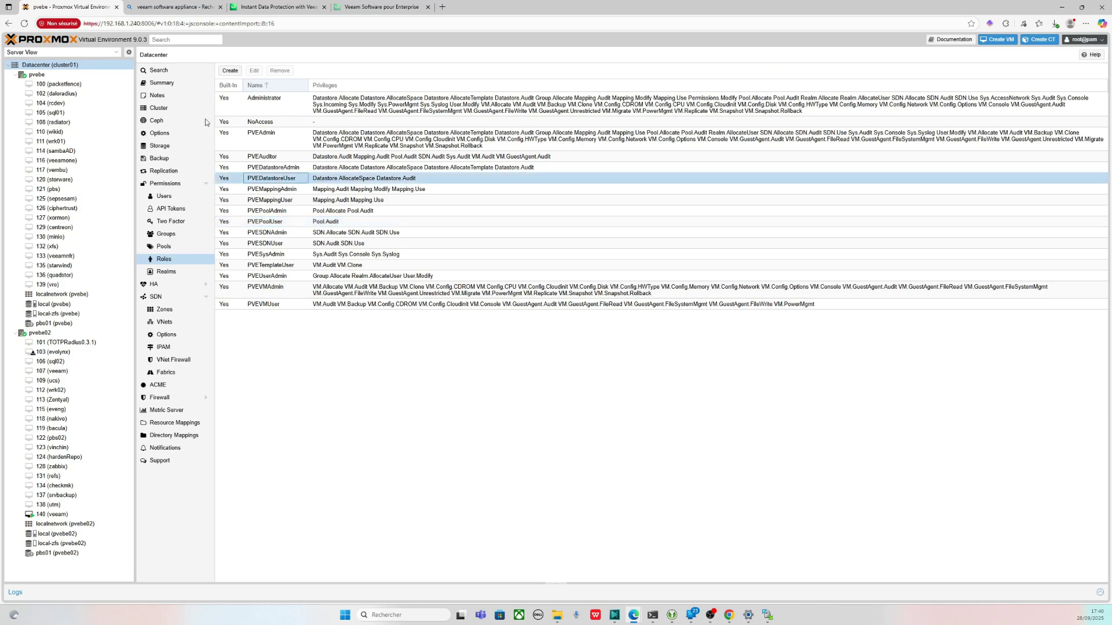
pyautogui.click(75, 515)
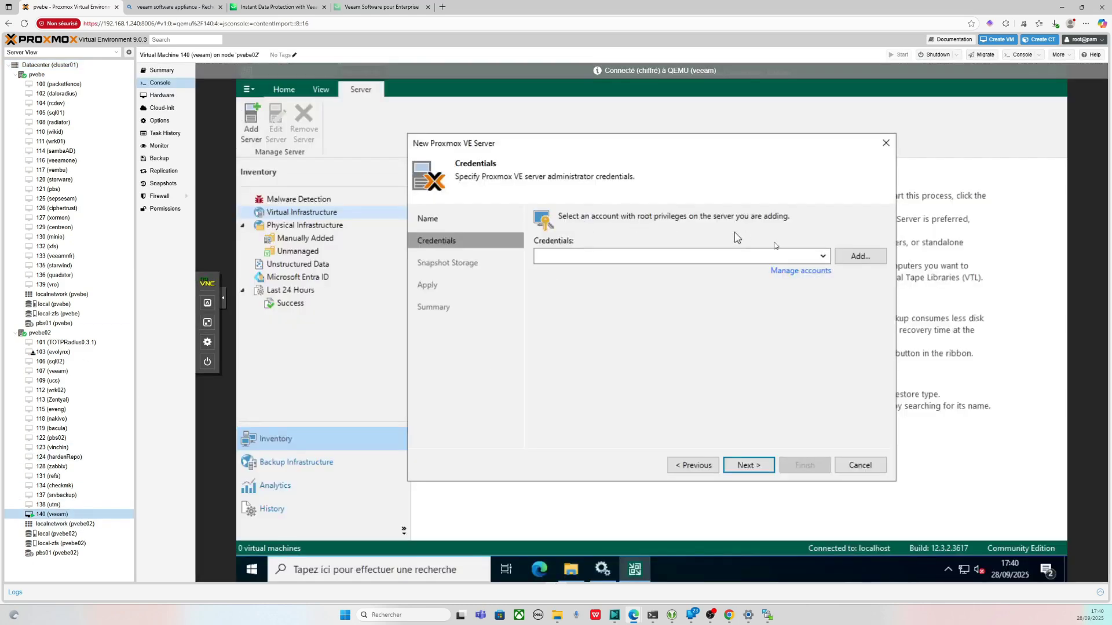
# - Add a new root credential with its password and proceed to validate the SSH connection
pyautogui.click(813, 271)
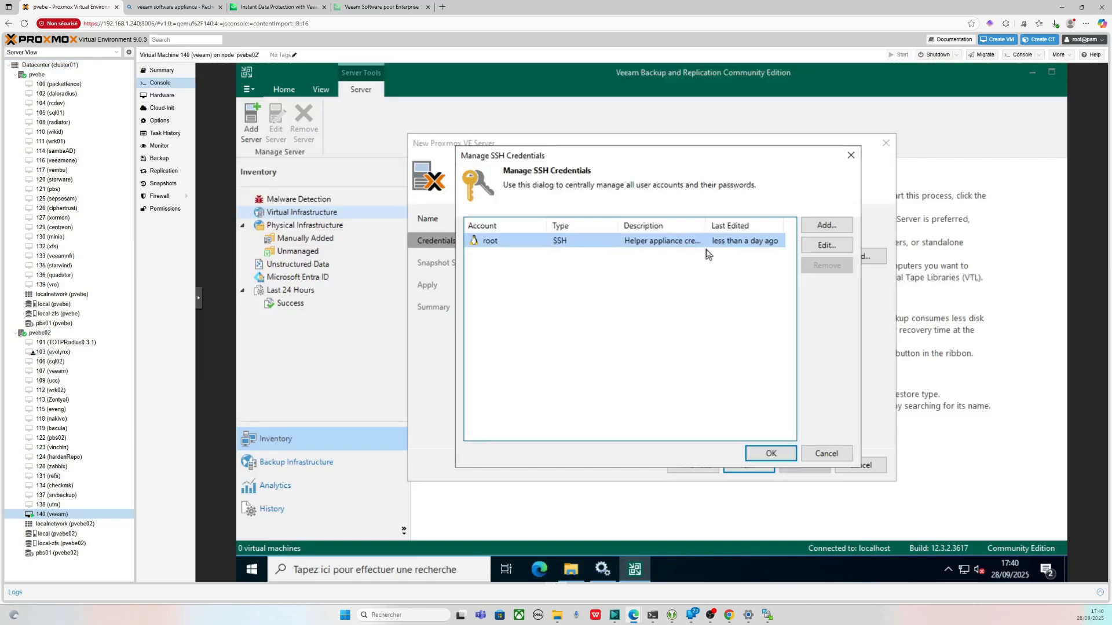
pyautogui.click(815, 453)
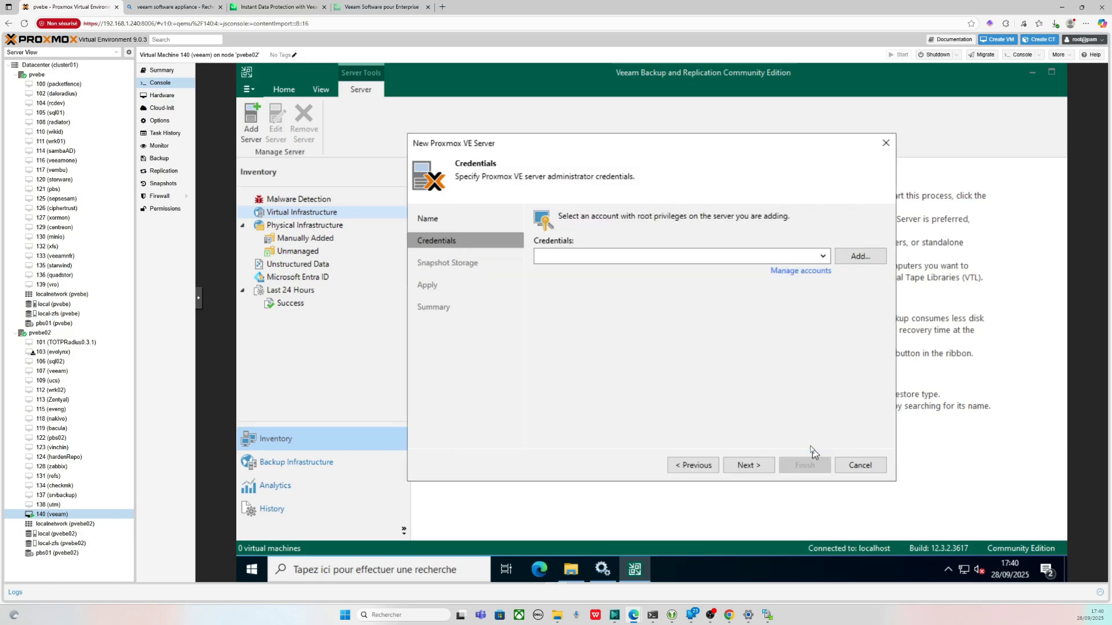
pyautogui.click(852, 256)
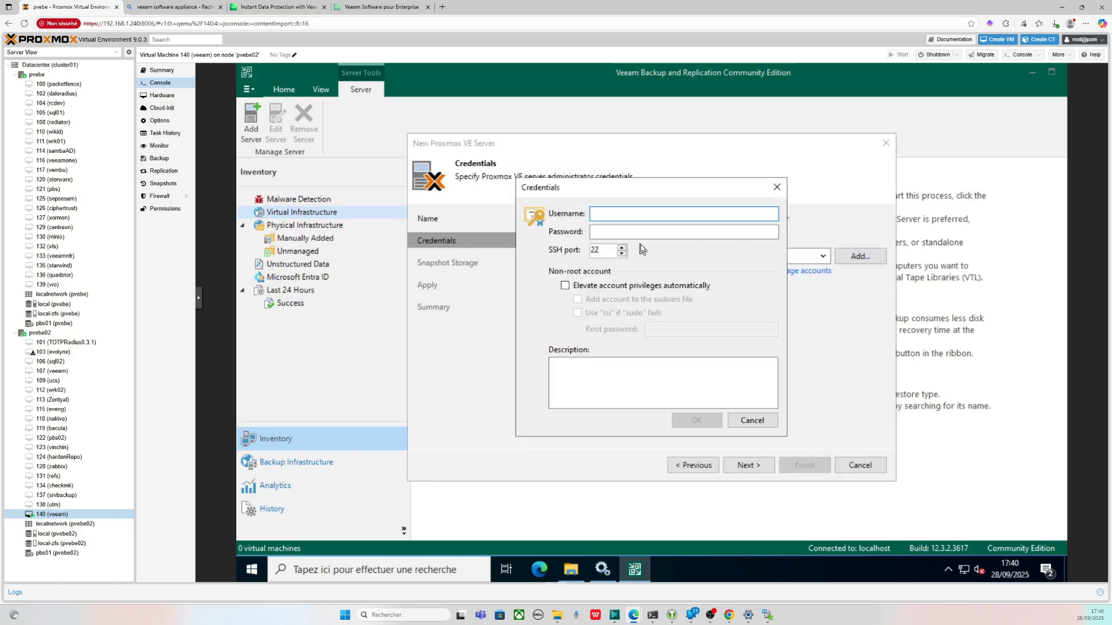
pyautogui.write('root')
pyautogui.press('Tab')
pyautogui.write('*****')
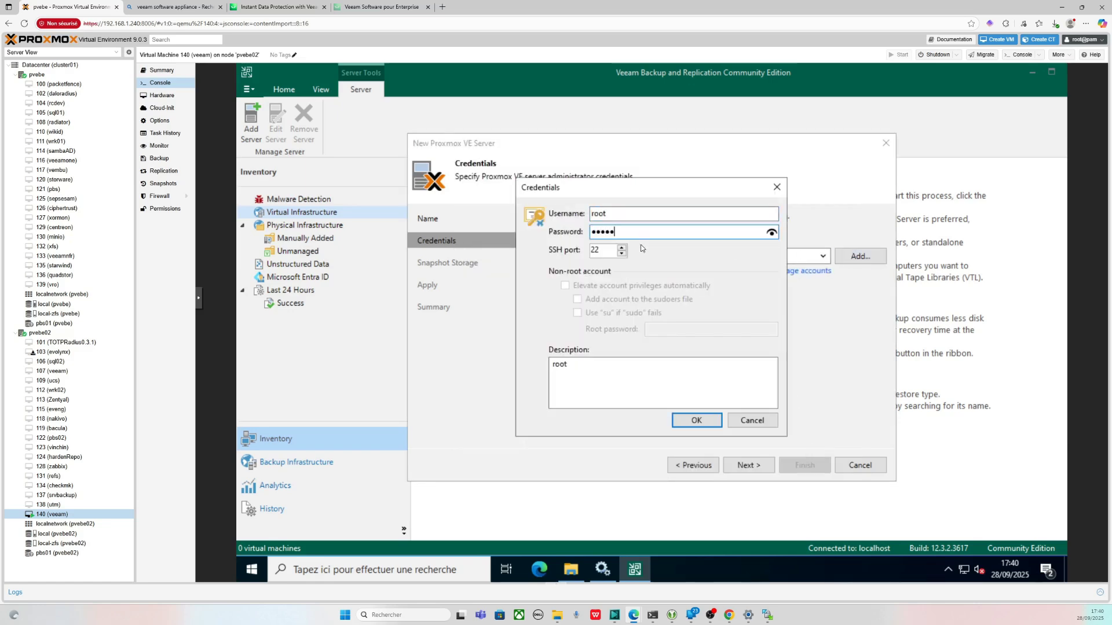
pyautogui.click(696, 420)
pyautogui.click(747, 466)
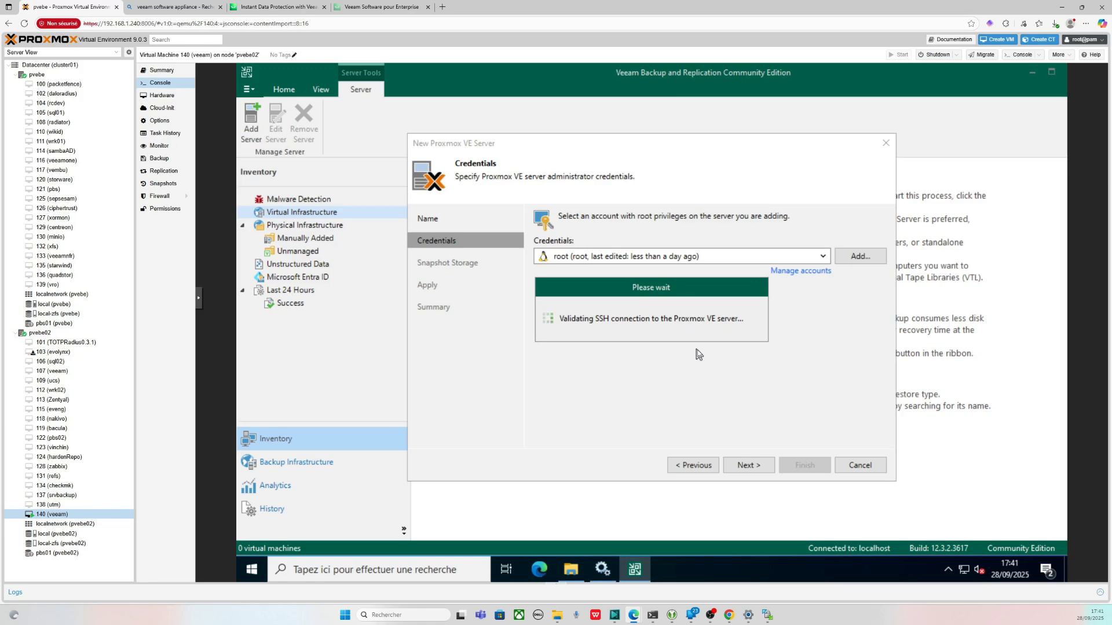
# - Replace the server name pvebe02 with the host's IP address, accept the SSH fingerprint and revalidate
pyautogui.click(709, 337)
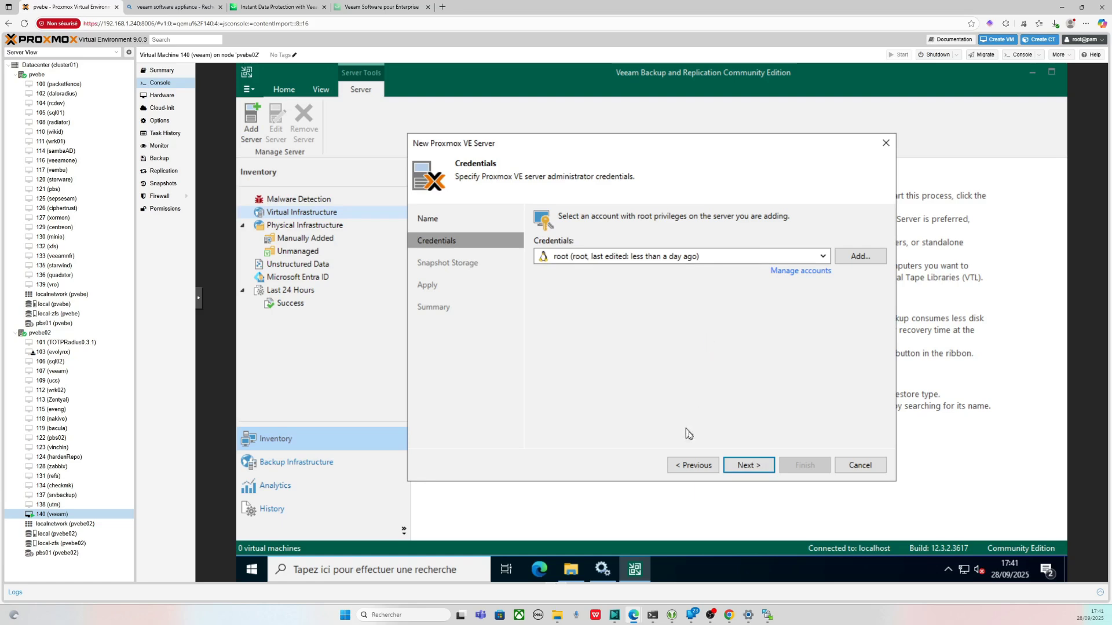
pyautogui.click(686, 463)
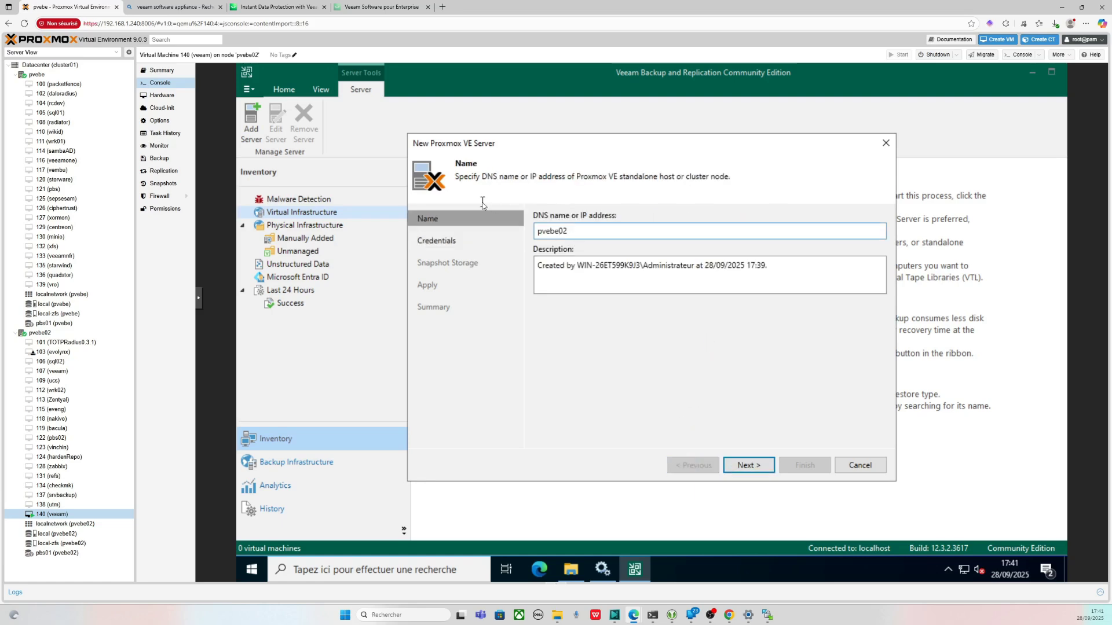
pyautogui.doubleClick(579, 234)
pyautogui.write('192.167')
pyautogui.press('BackSpace')
pyautogui.click(734, 465)
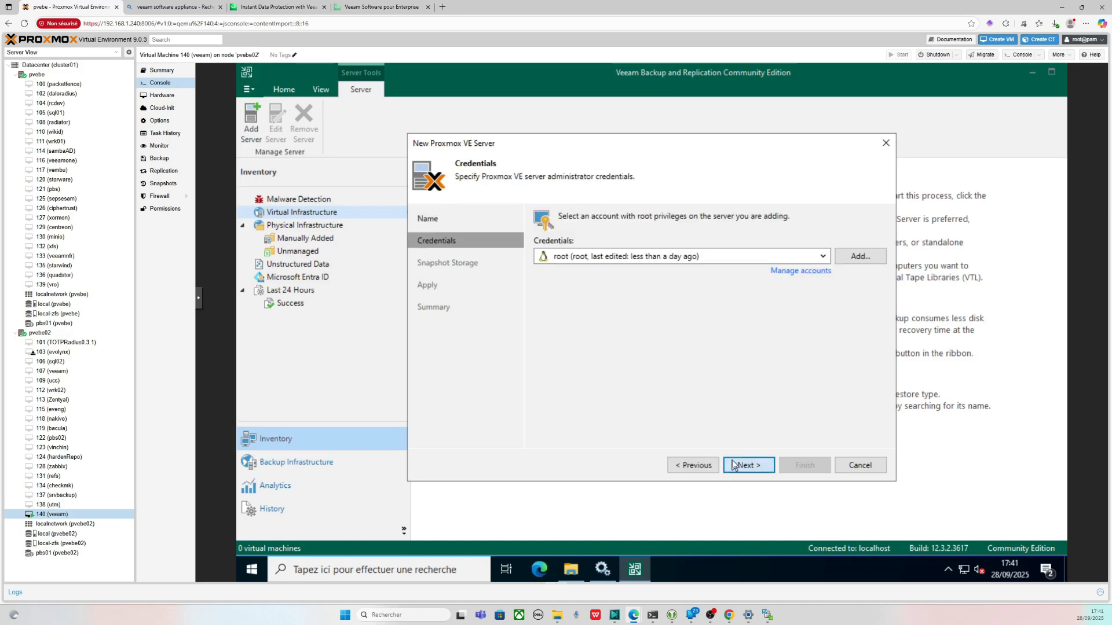
pyautogui.click(734, 465)
pyautogui.press('Return')
pyautogui.click(761, 464)
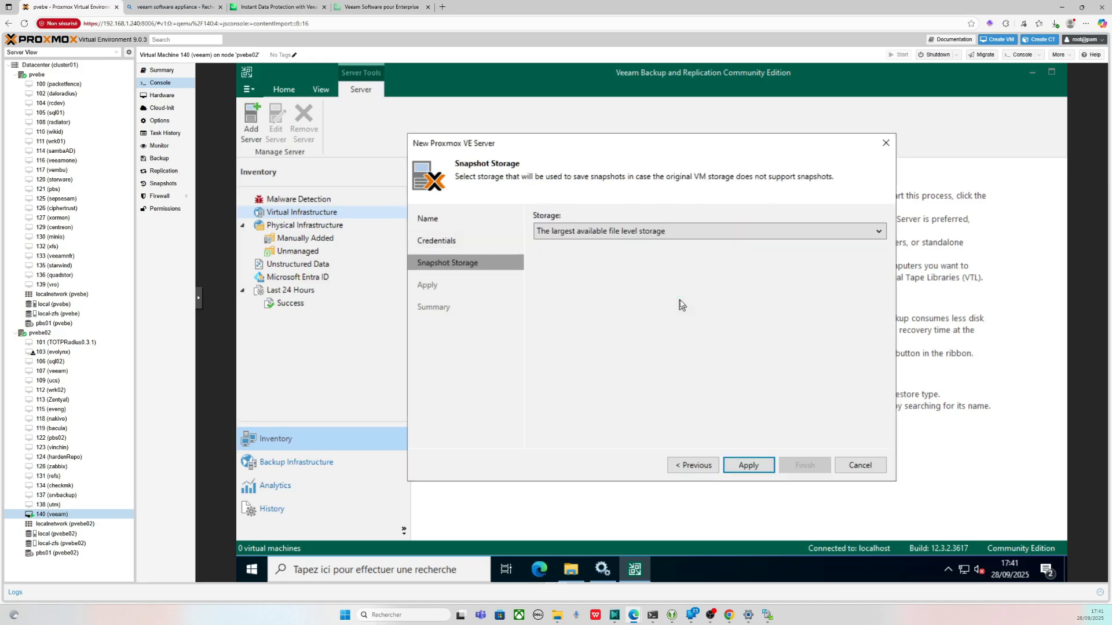
# - Keep snapshot storage on the largest available file level storage and complete registration of 192.168.1.242
pyautogui.click(655, 231)
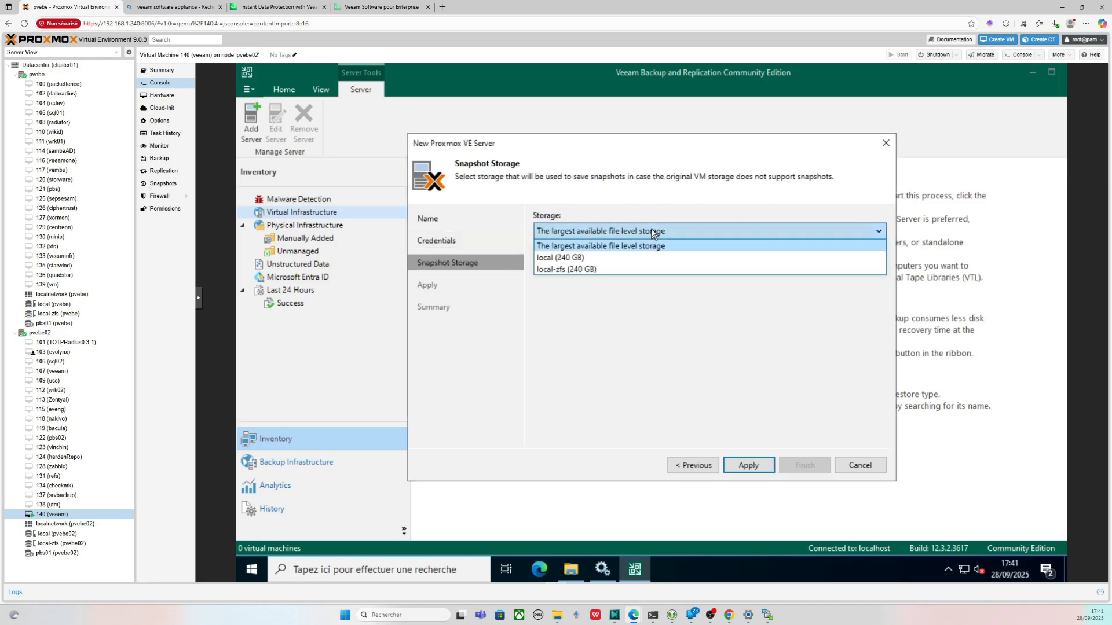
pyautogui.click(684, 345)
pyautogui.click(748, 467)
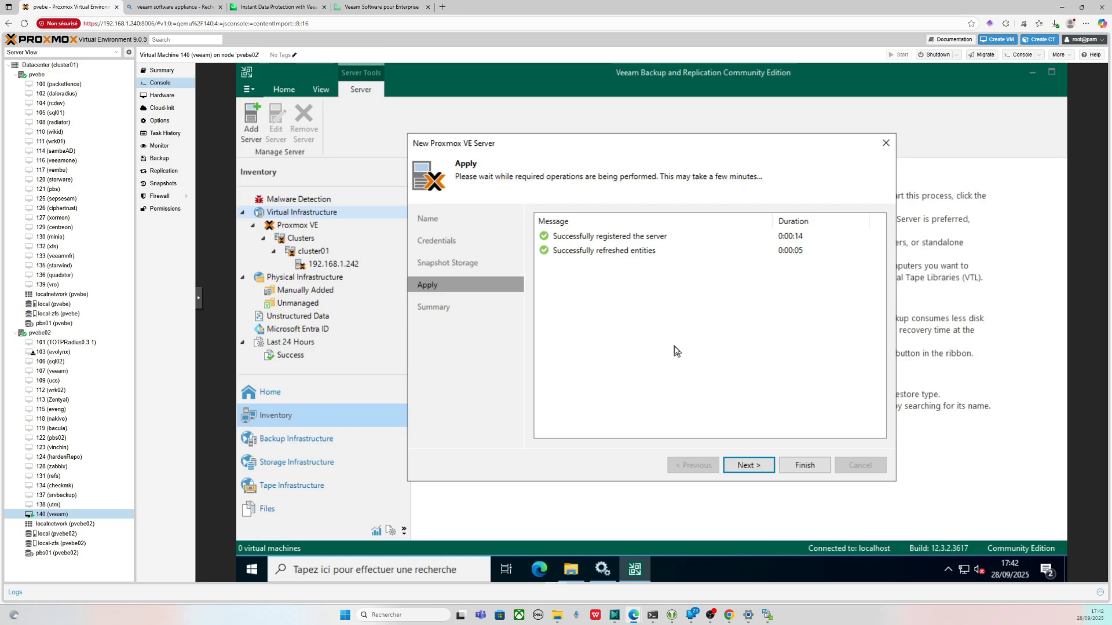
pyautogui.click(744, 465)
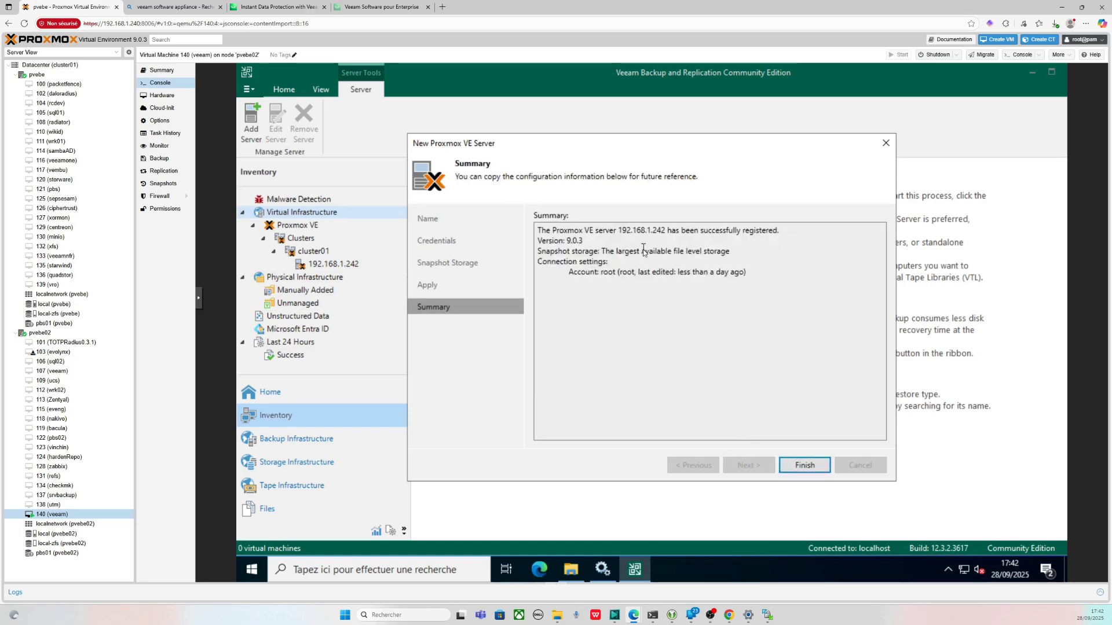
pyautogui.click(804, 465)
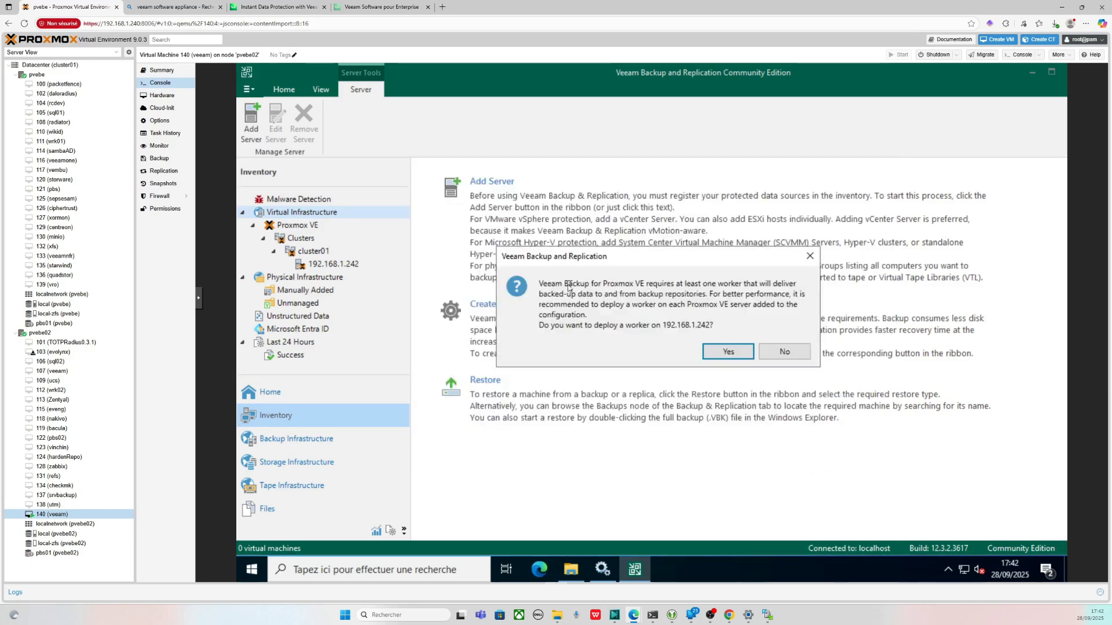
pyautogui.moveTo(568, 283); pyautogui.dragTo(670, 283)
pyautogui.click(744, 294)
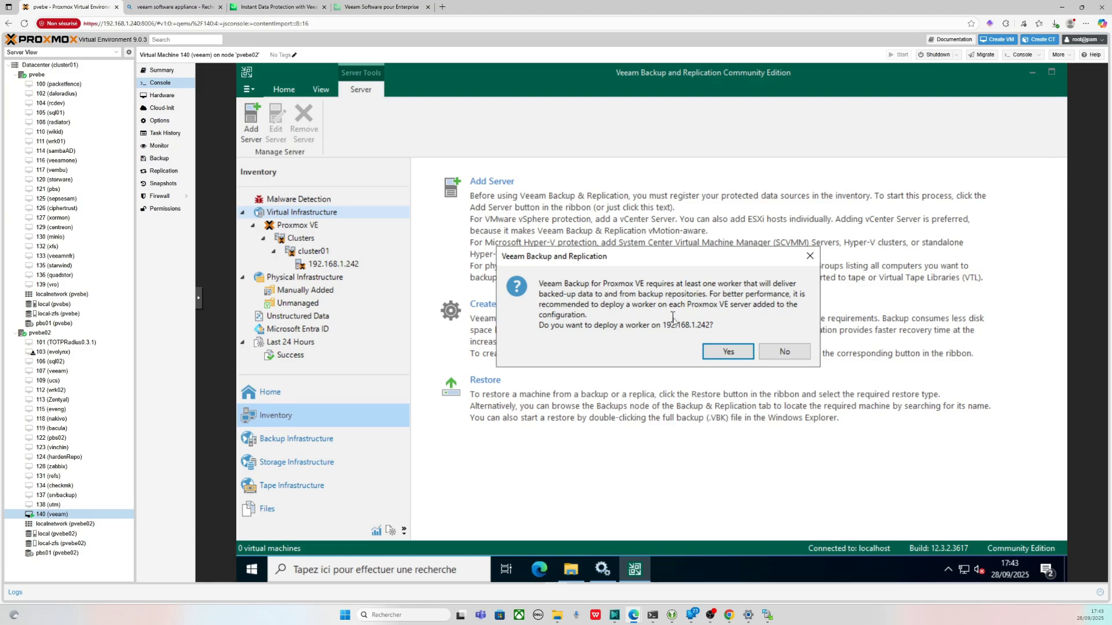
# - Agree to deploy a worker named wrk-lab stored on local-zfs
pyautogui.click(729, 351)
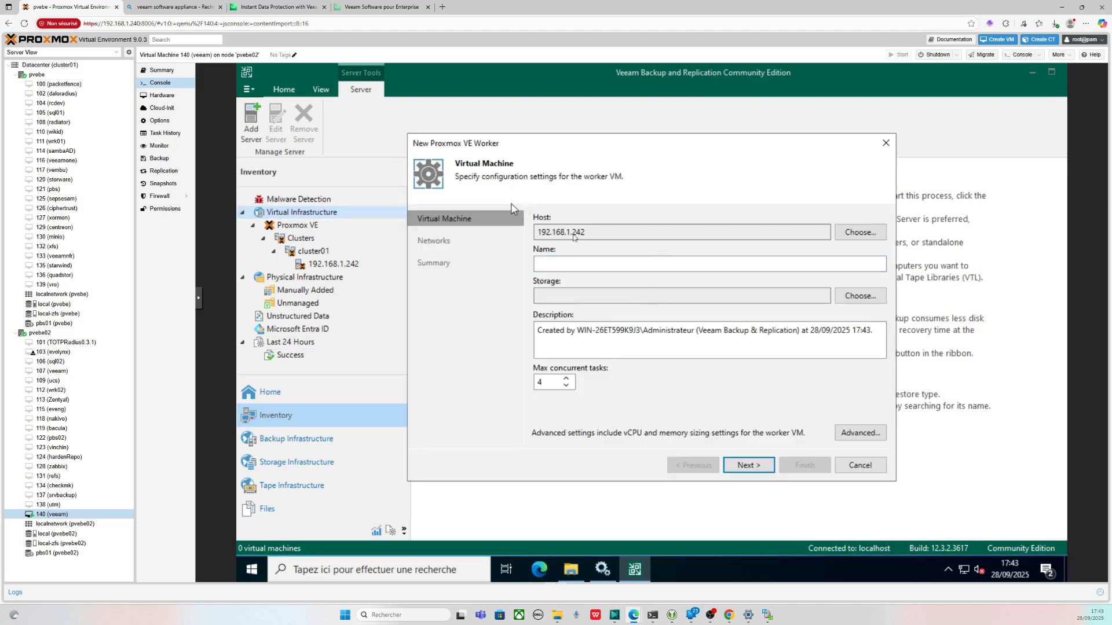
pyautogui.click(612, 264)
pyautogui.write('wrk-lab')
pyautogui.click(860, 296)
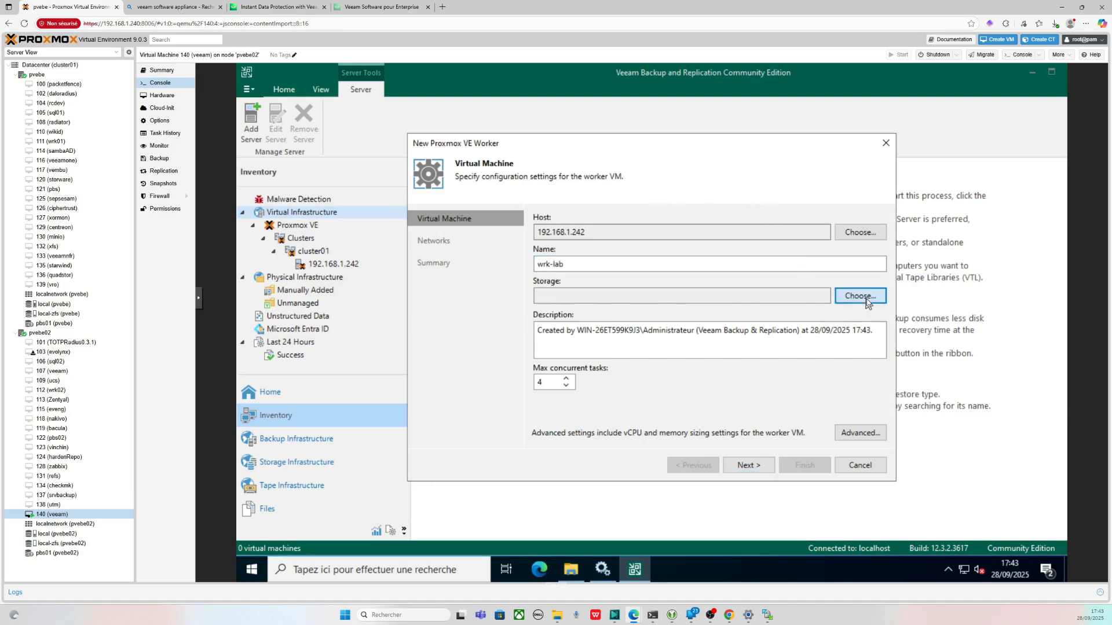
pyautogui.click(576, 199)
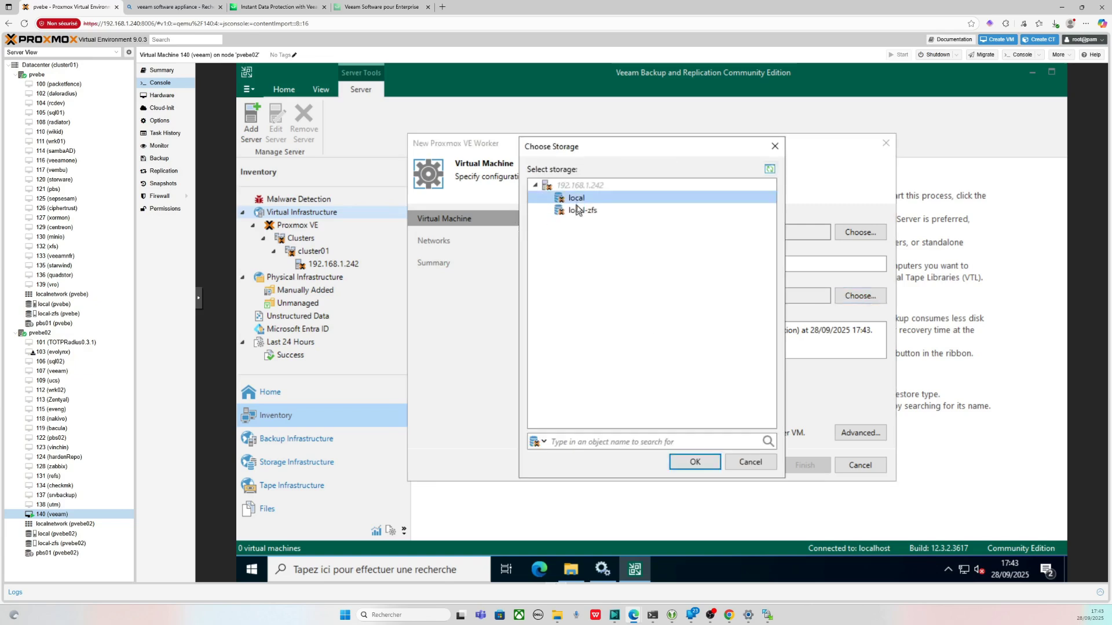
pyautogui.click(581, 211)
pyautogui.click(689, 462)
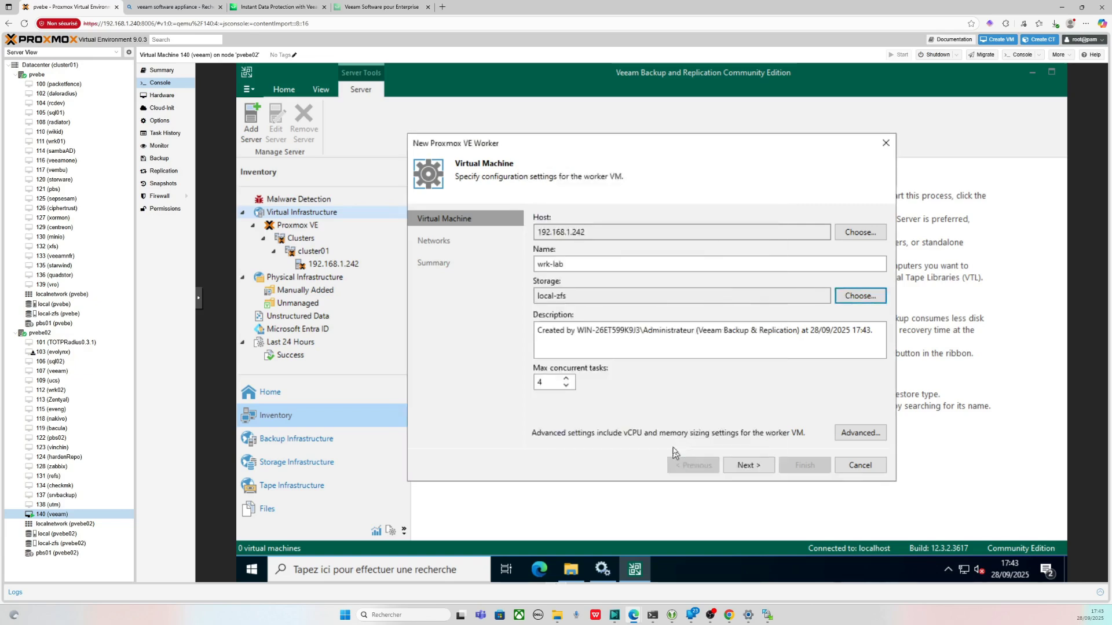
# - Size the worker VM to 2 vCPUs and 2 GB of memory
pyautogui.click(860, 432)
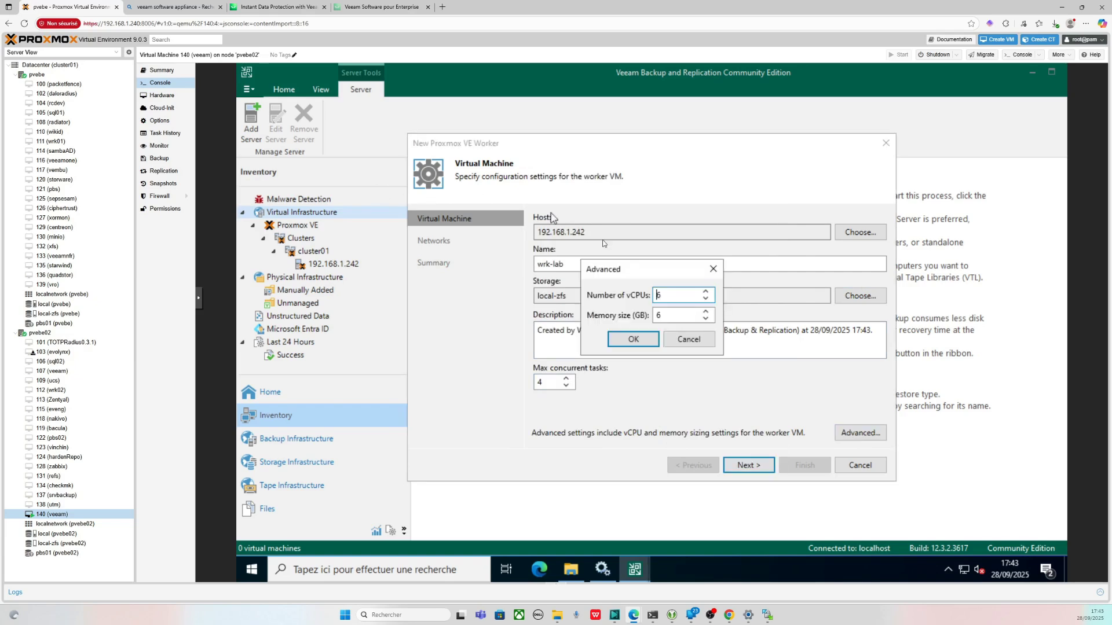
pyautogui.click(705, 299)
pyautogui.click(704, 300)
pyautogui.click(704, 299)
pyautogui.click(704, 299)
pyautogui.click(705, 319)
pyautogui.click(705, 319)
pyautogui.click(705, 319)
pyautogui.click(705, 319)
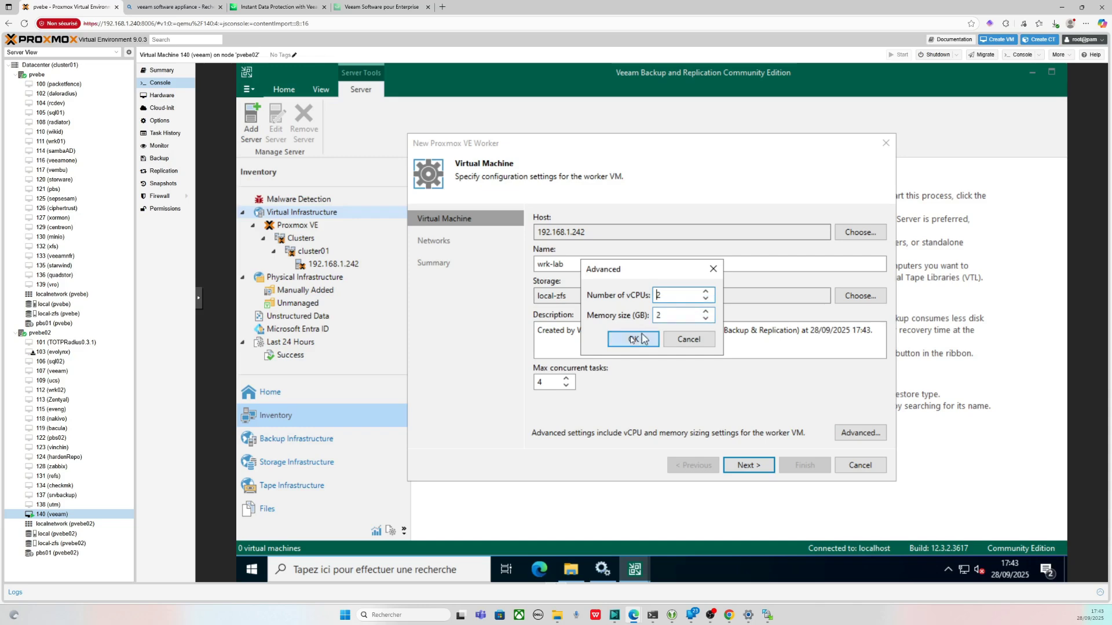
pyautogui.click(616, 341)
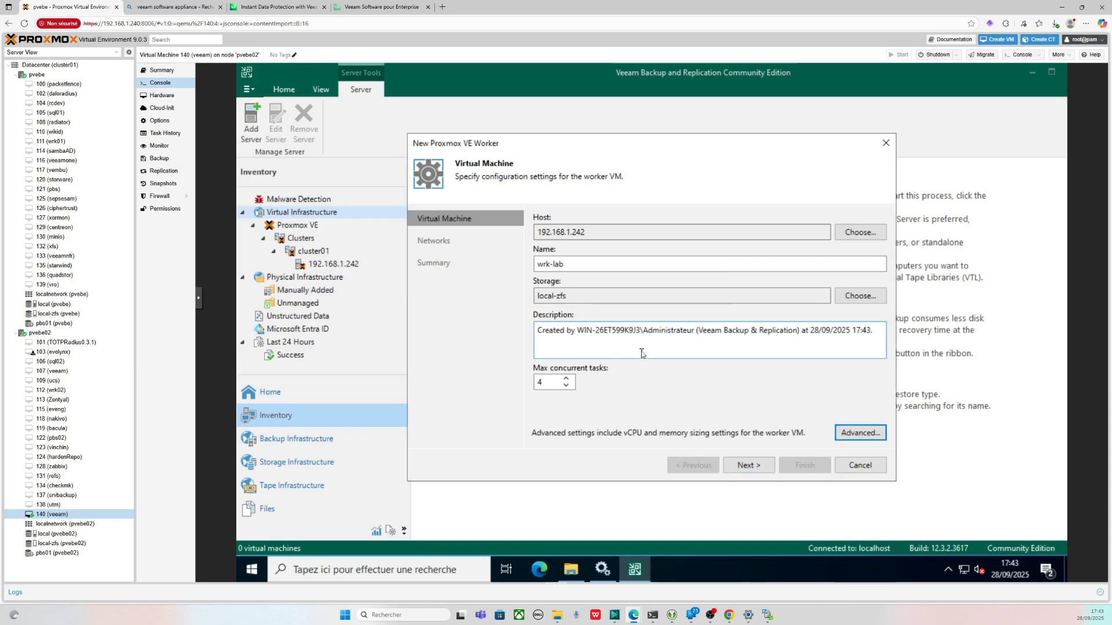
# - Give the worker a vmbr0 network with an automatic IP address and finish the deployment
pyautogui.click(747, 471)
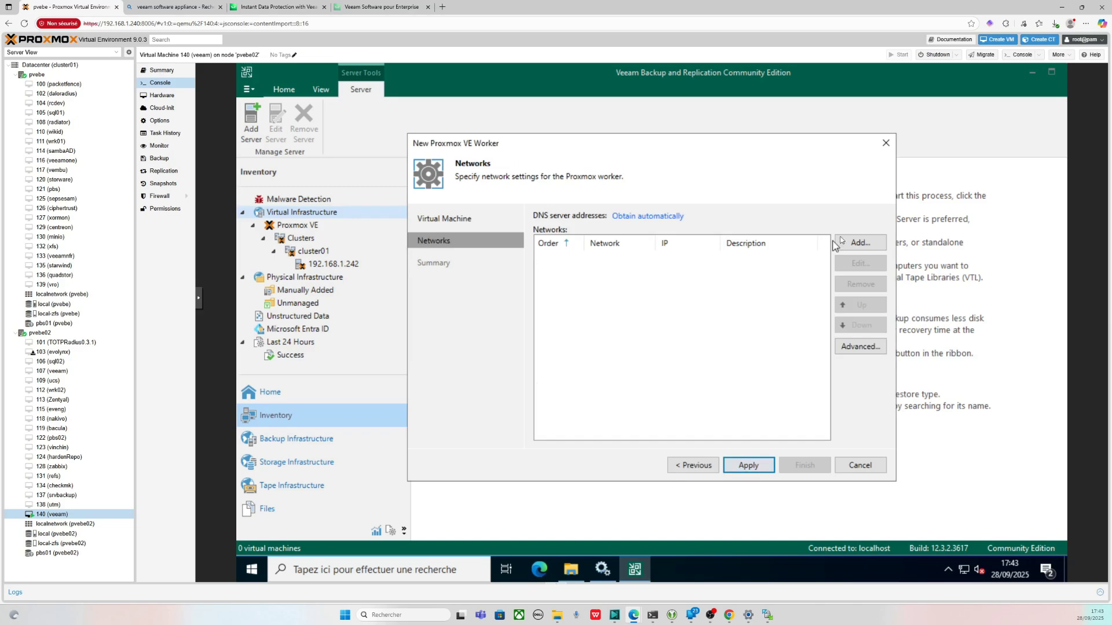
pyautogui.click(861, 242)
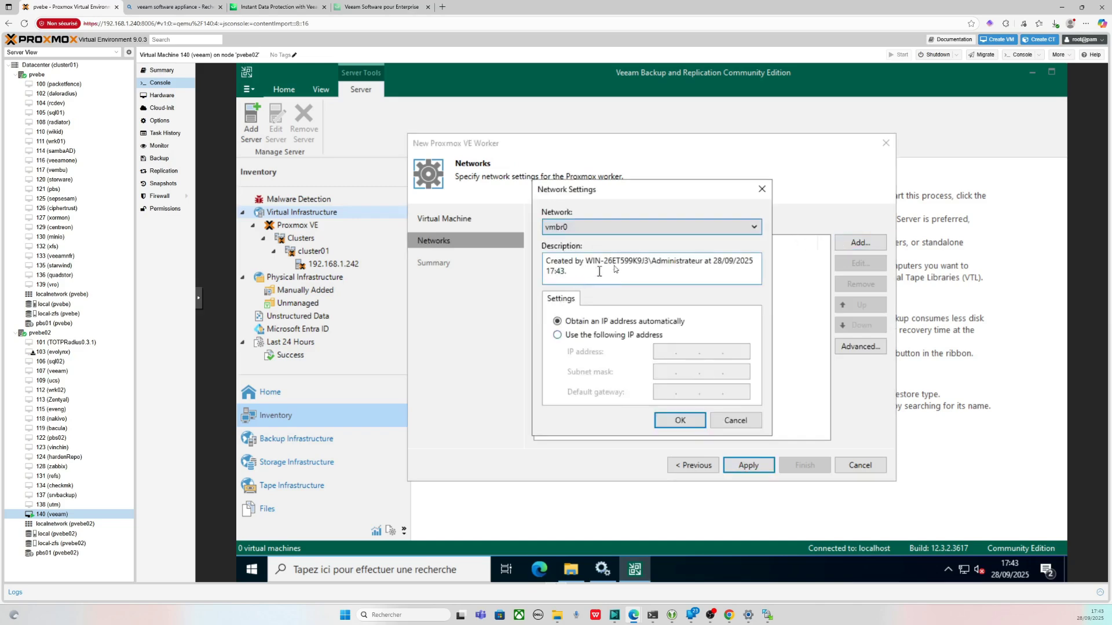
pyautogui.click(679, 422)
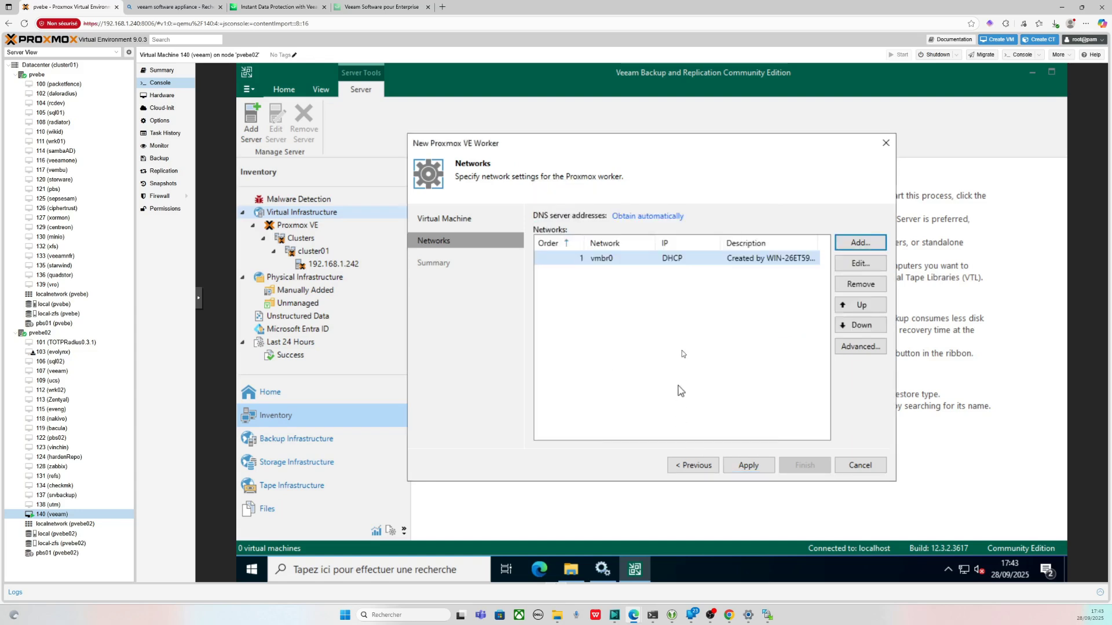
pyautogui.click(750, 465)
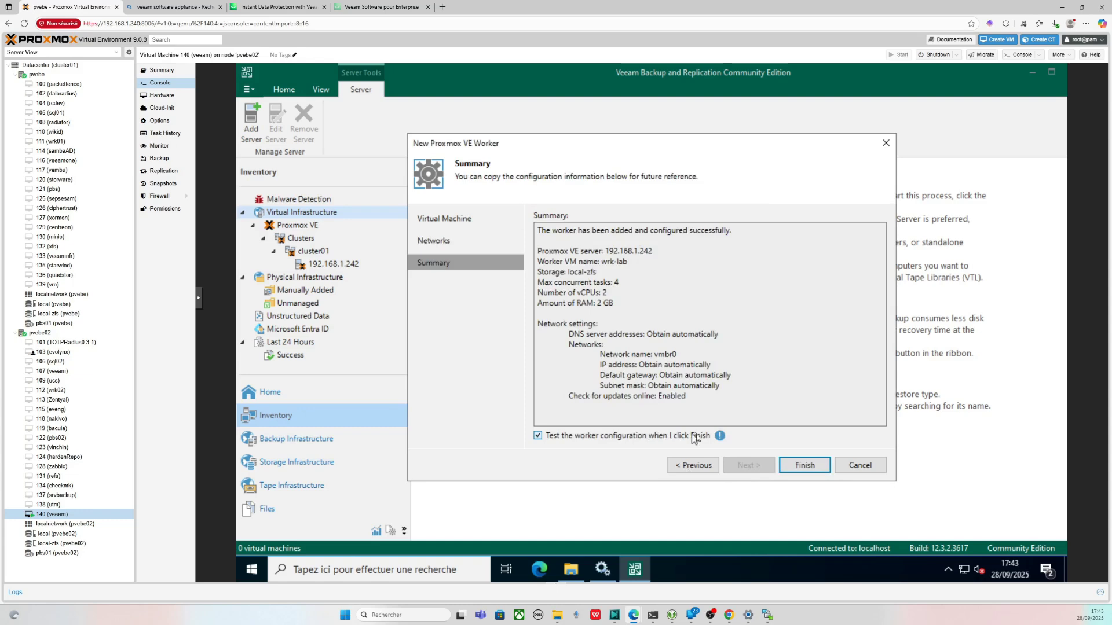
pyautogui.click(807, 467)
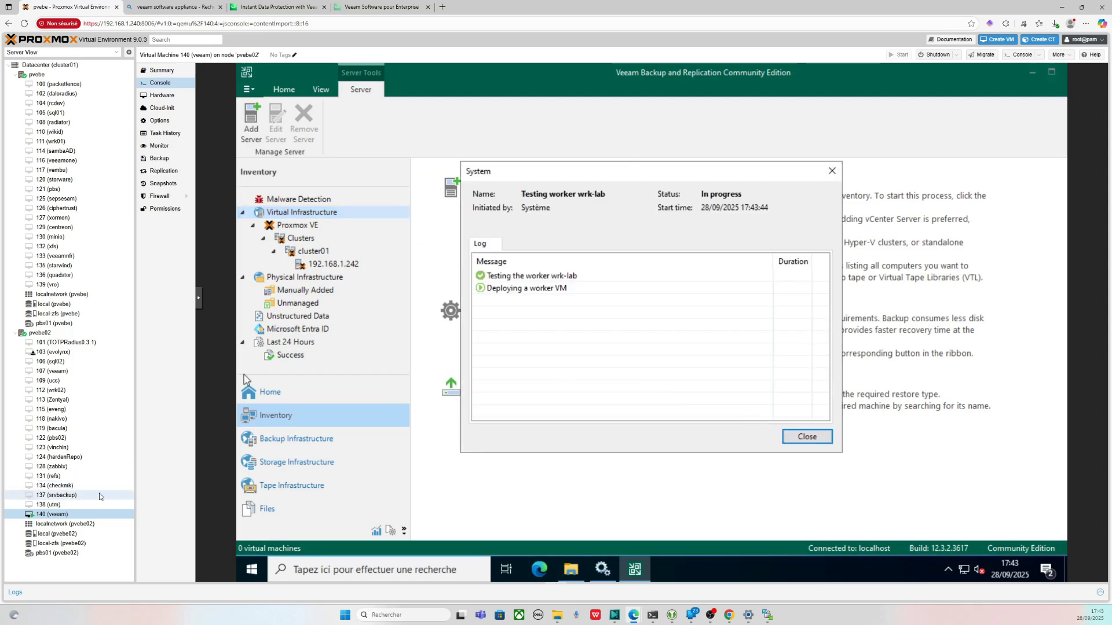
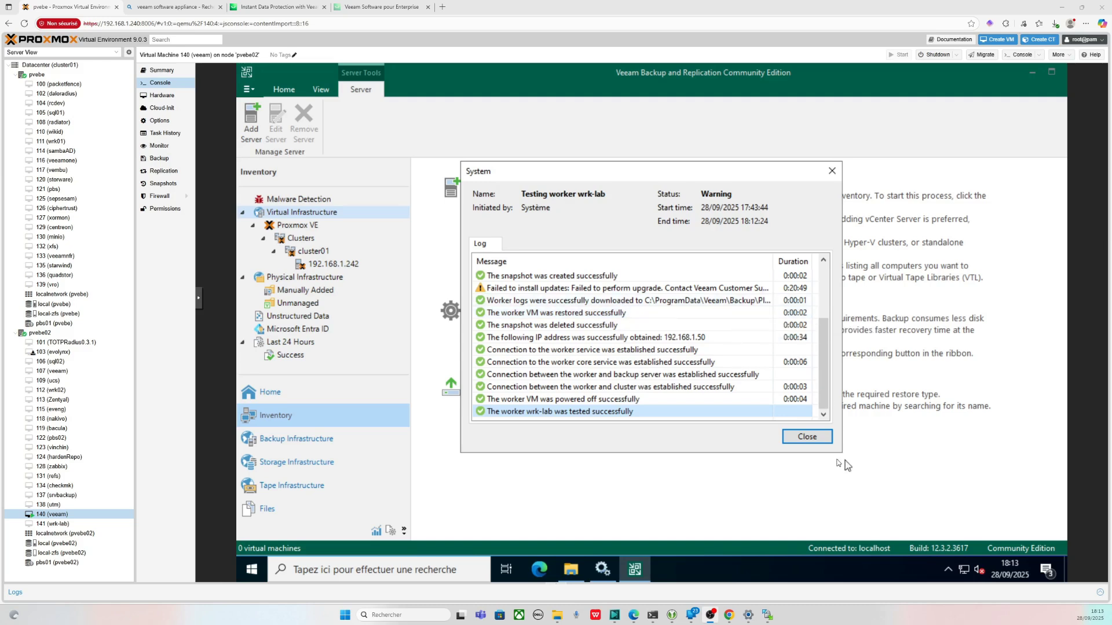
# - Close the wrk-lab test log, check the Backup Proxies list, then show Backup Repositories
pyautogui.click(807, 437)
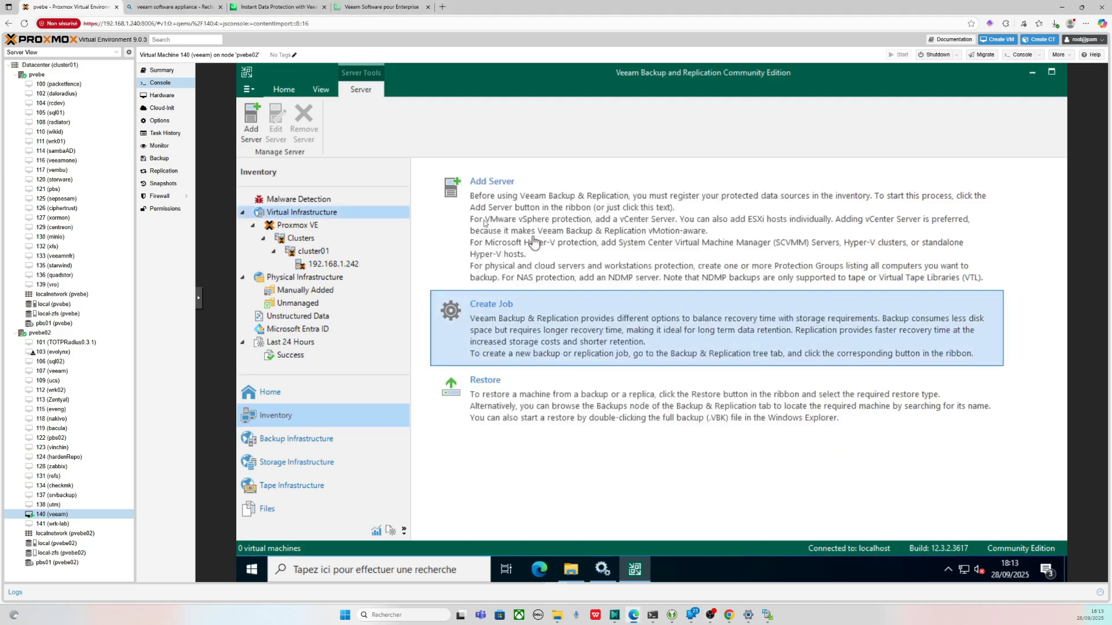
pyautogui.click(307, 439)
pyautogui.click(315, 204)
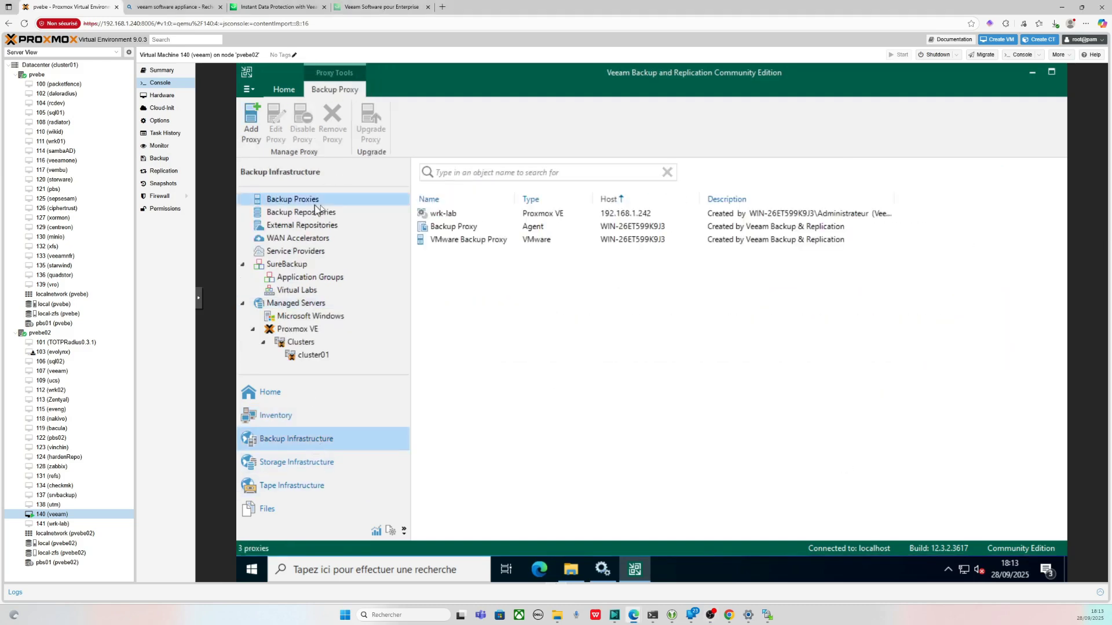
pyautogui.click(496, 219)
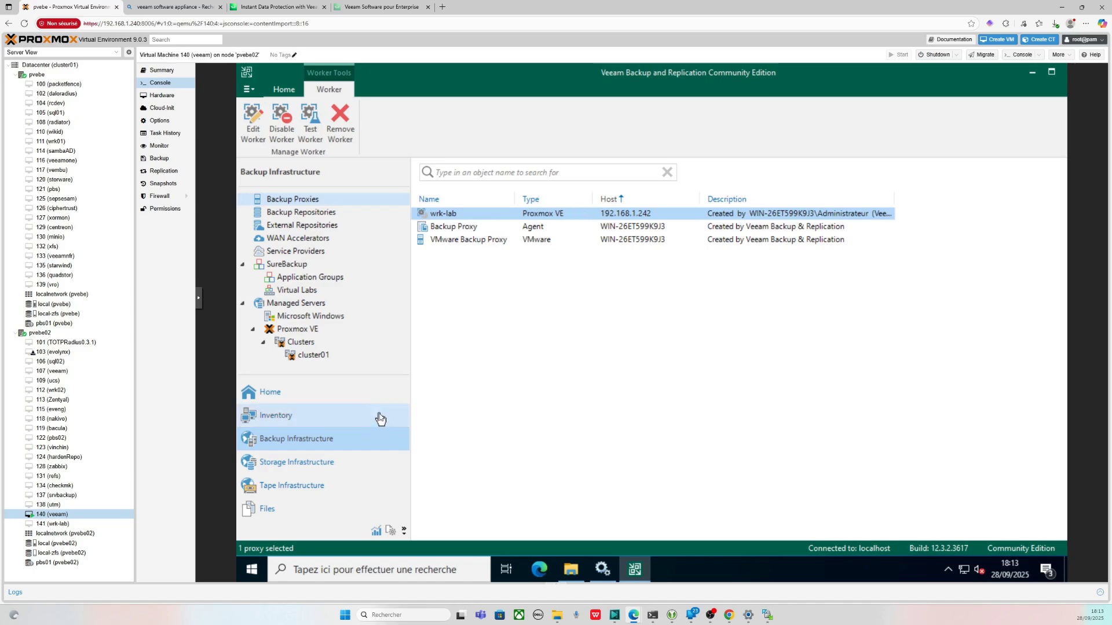
pyautogui.click(316, 212)
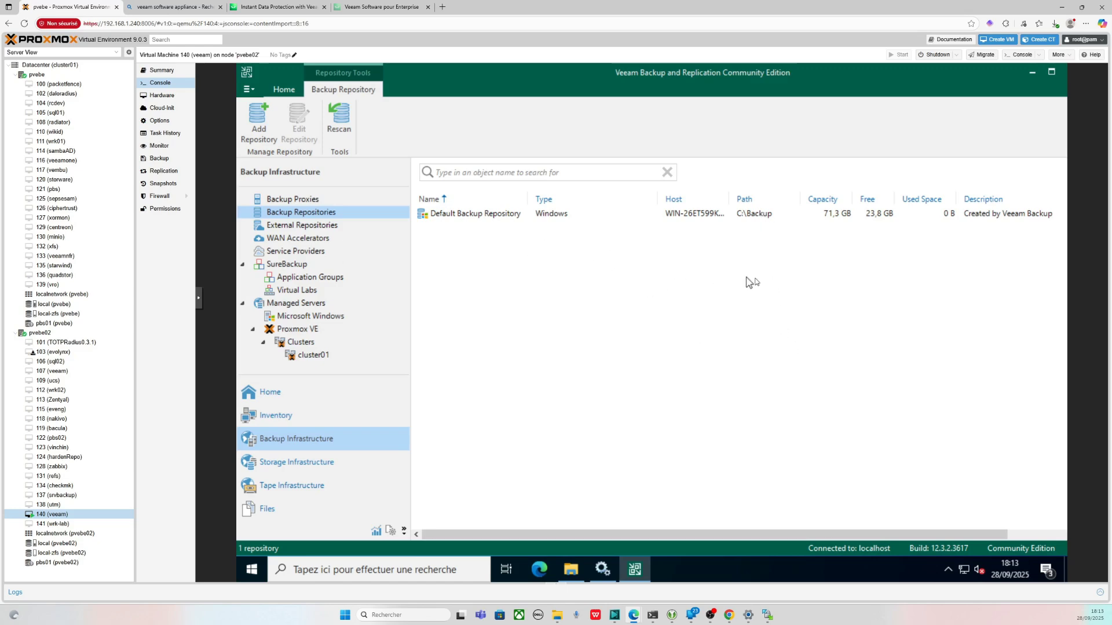
# - Start a new NFS share backup repository named 'NFS'
pyautogui.rightClick(372, 213)
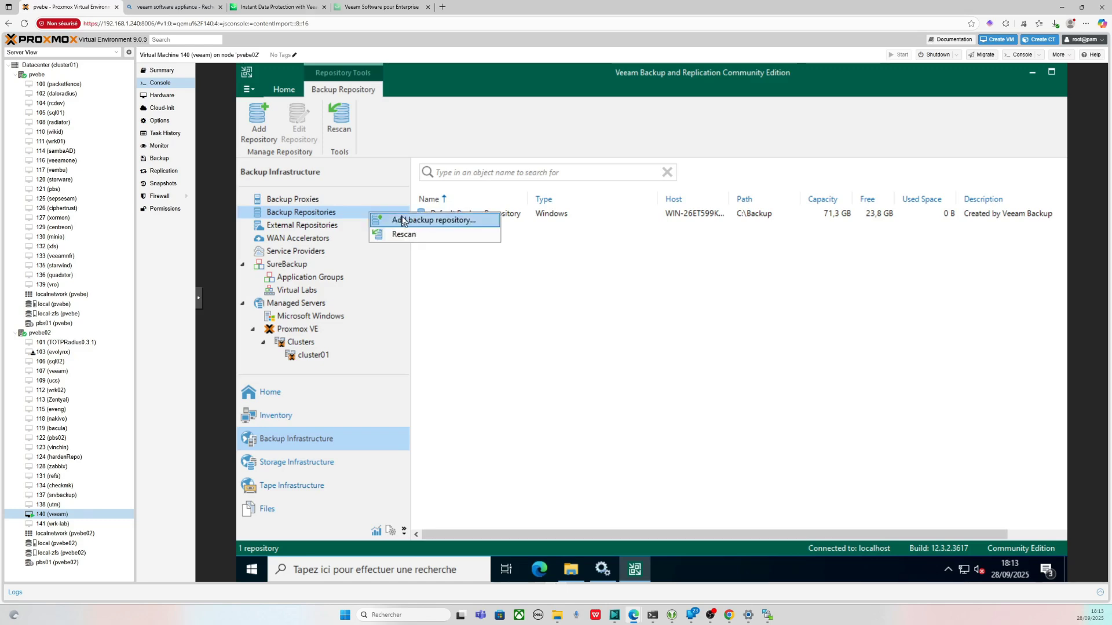
pyautogui.click(403, 219)
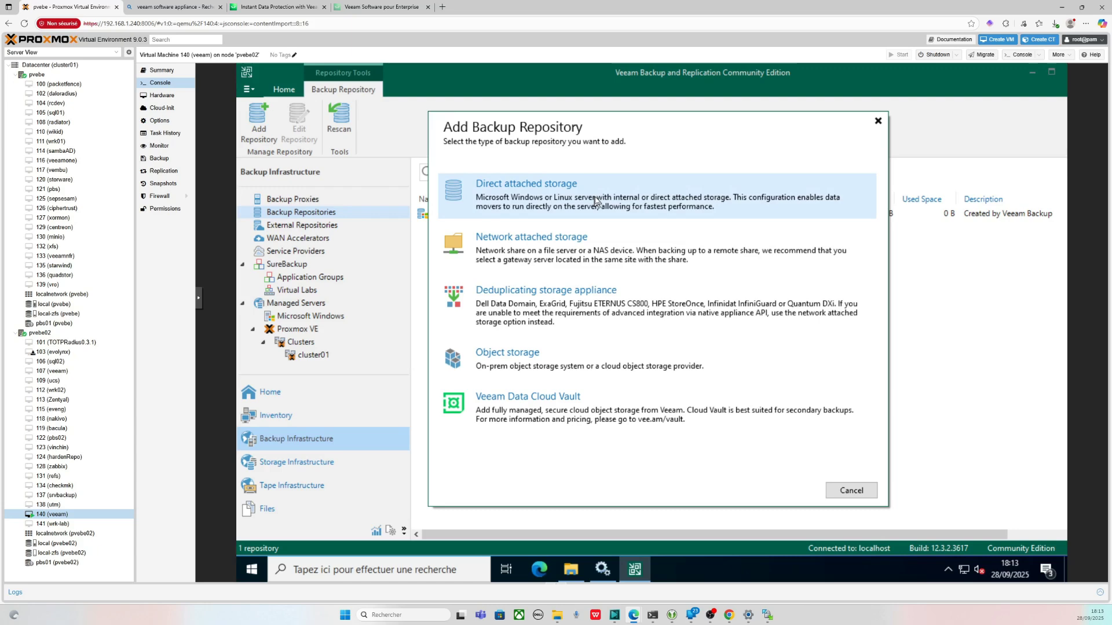
pyautogui.click(607, 236)
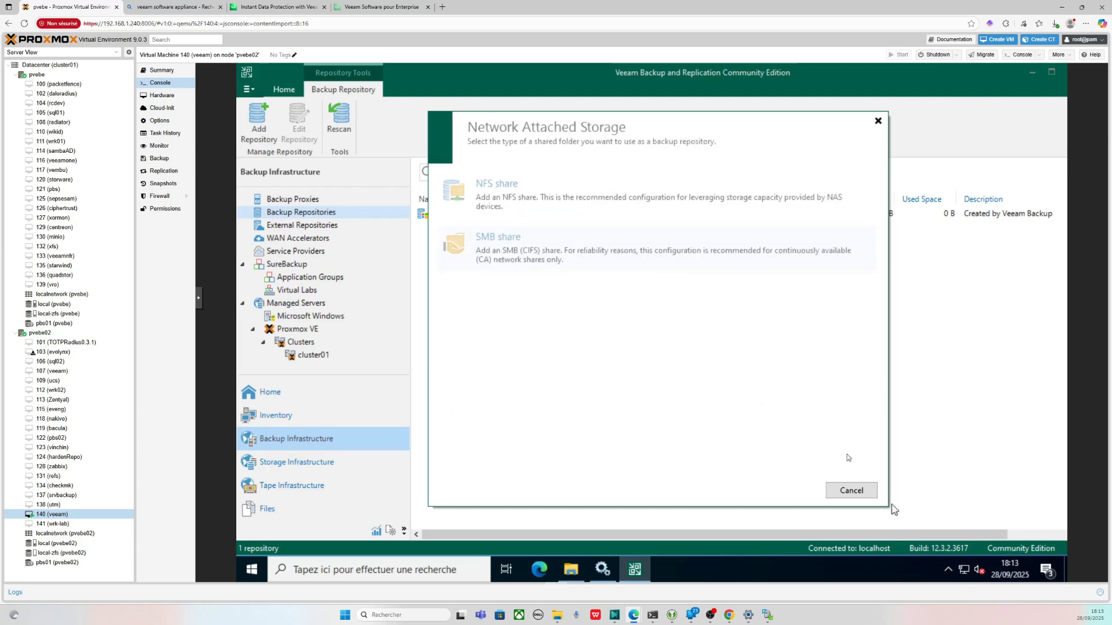
pyautogui.click(581, 200)
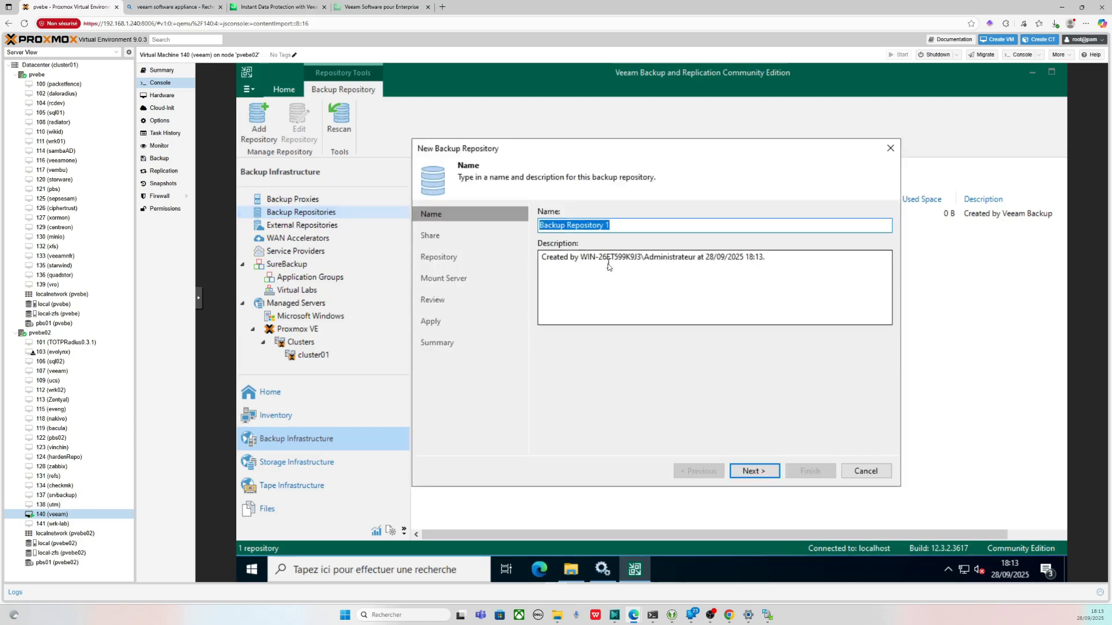
pyautogui.write('NFS')
pyautogui.click(751, 471)
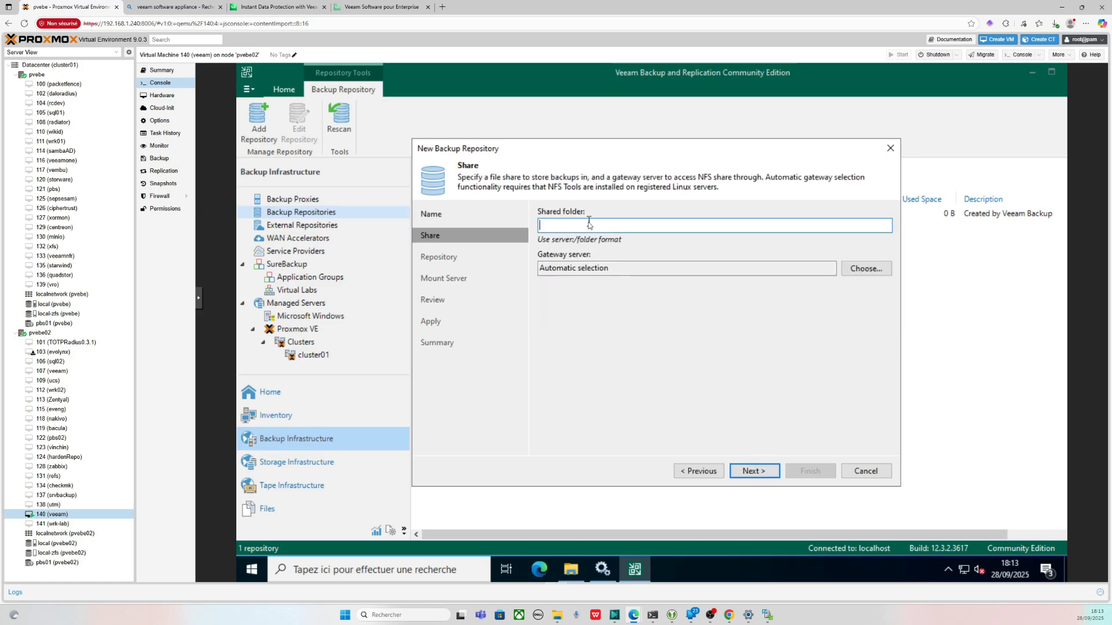
# - Enter the share path 192.168.1.125:/veeambkp, view the gateway server choices, and open a new browser tab
pyautogui.write('192.168.1.125:/veeambkp')
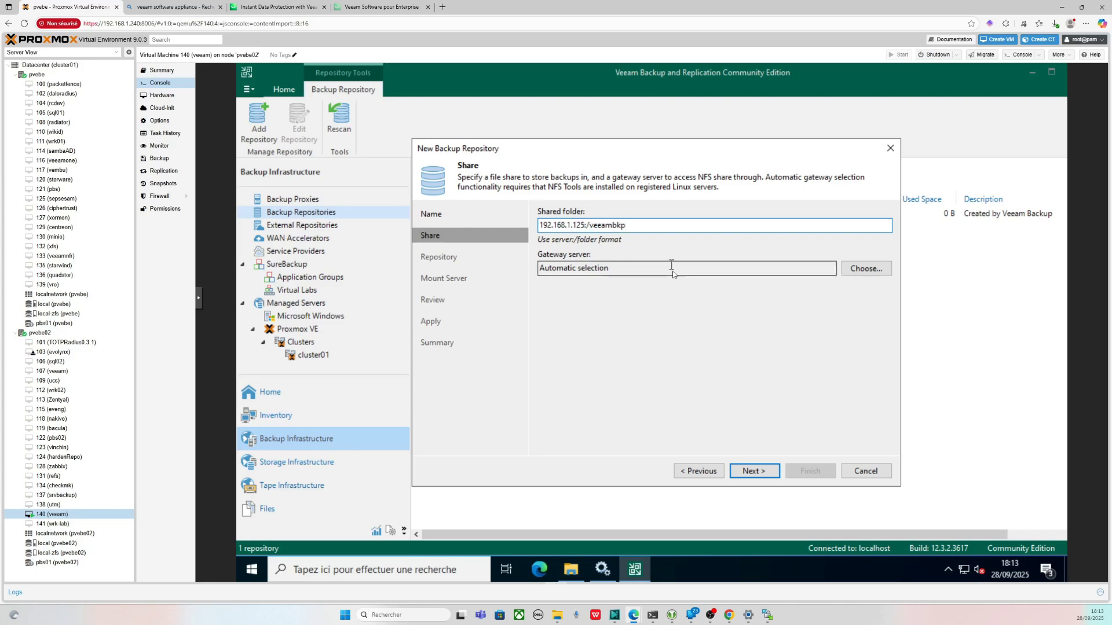
pyautogui.click(866, 269)
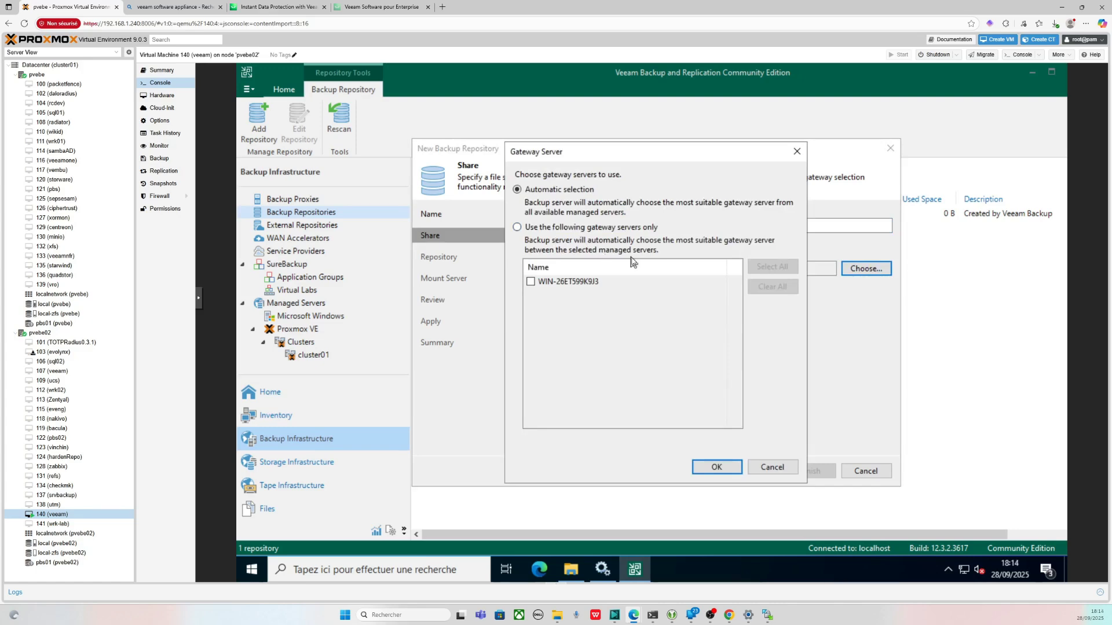
pyautogui.click(442, 7)
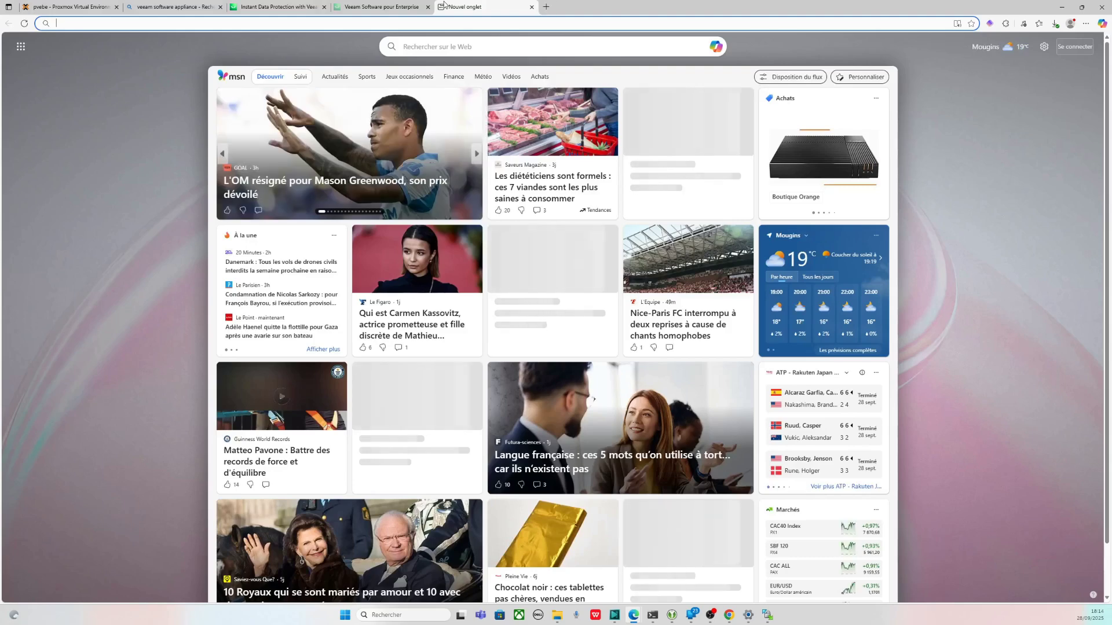
# - Search Google for 'gateway server veeam' and open the Veeam Gateway Servers user guide
pyautogui.write('google.com')
pyautogui.press('Return')
pyautogui.write('gate')
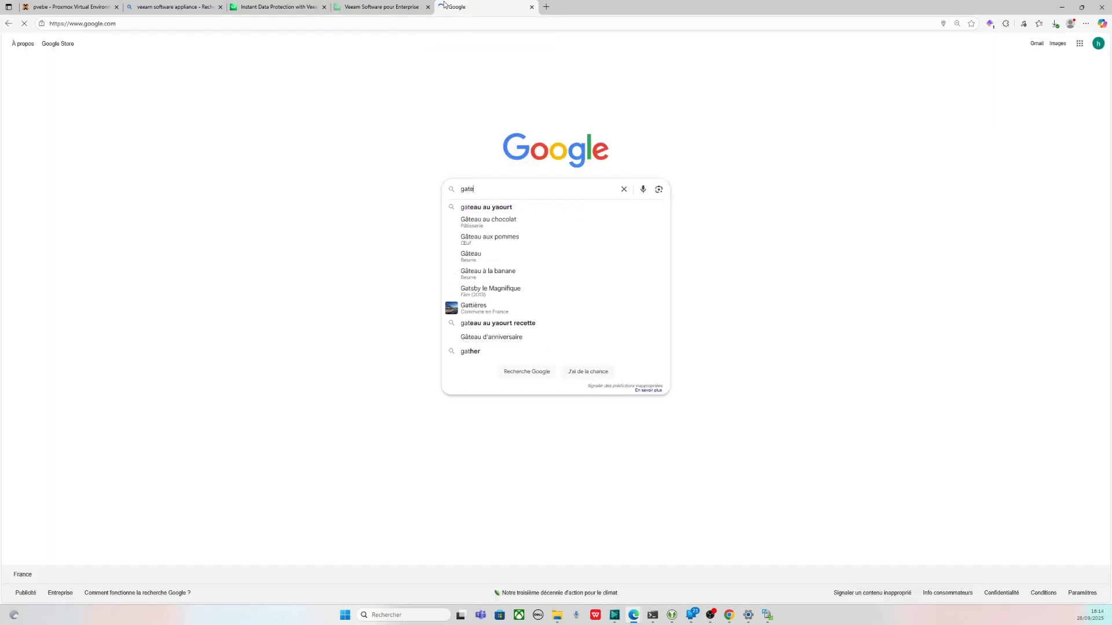
pyautogui.write('way serv')
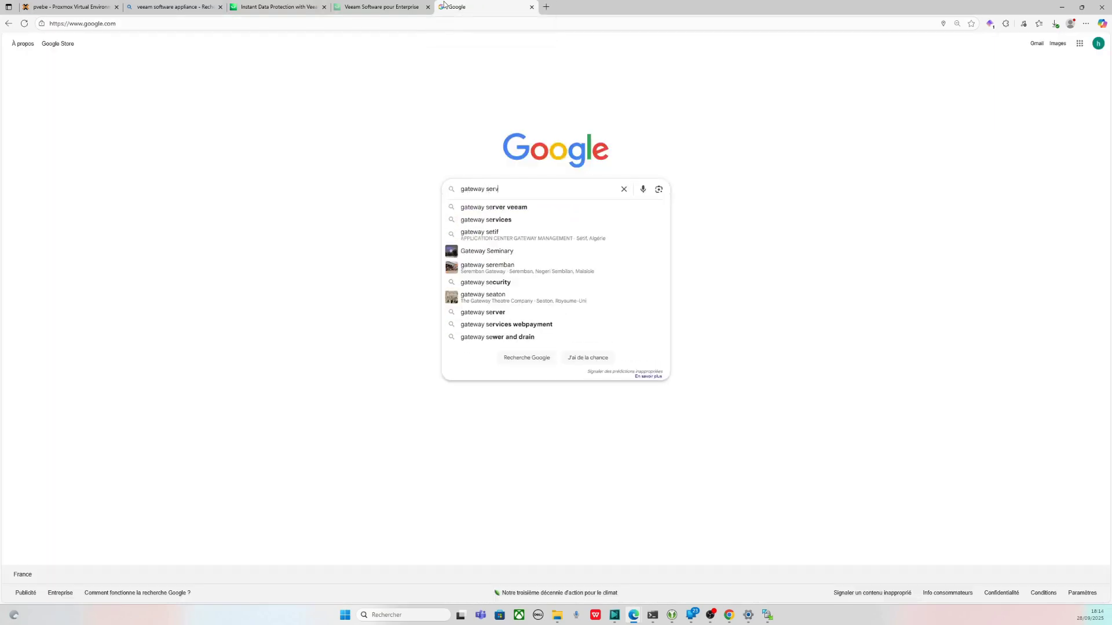
pyautogui.write('er veeam')
pyautogui.press('Return')
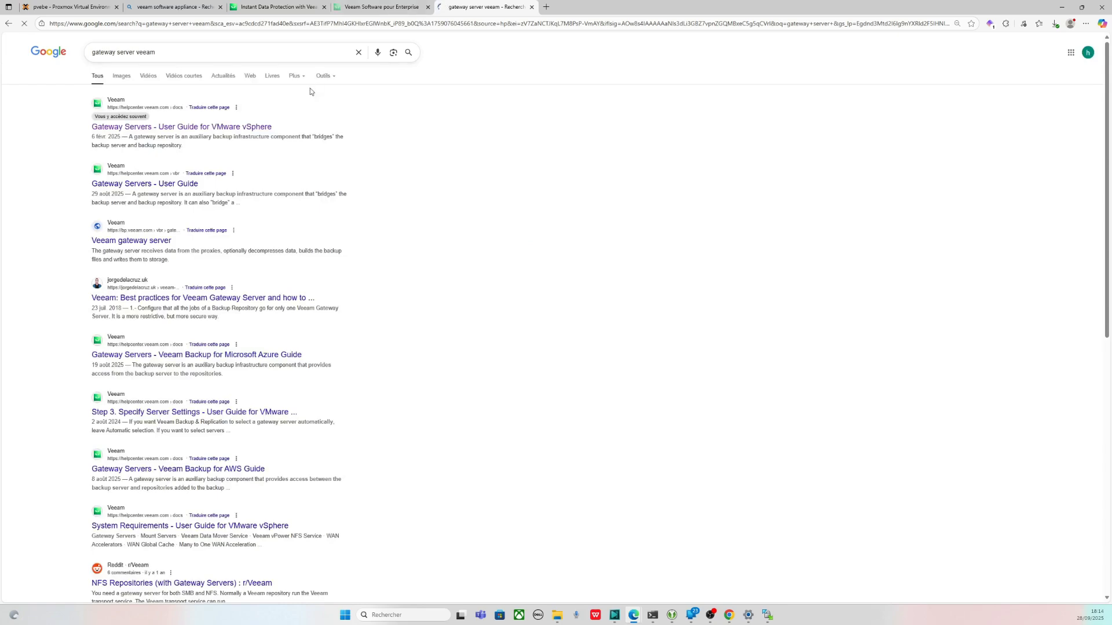
pyautogui.click(222, 127)
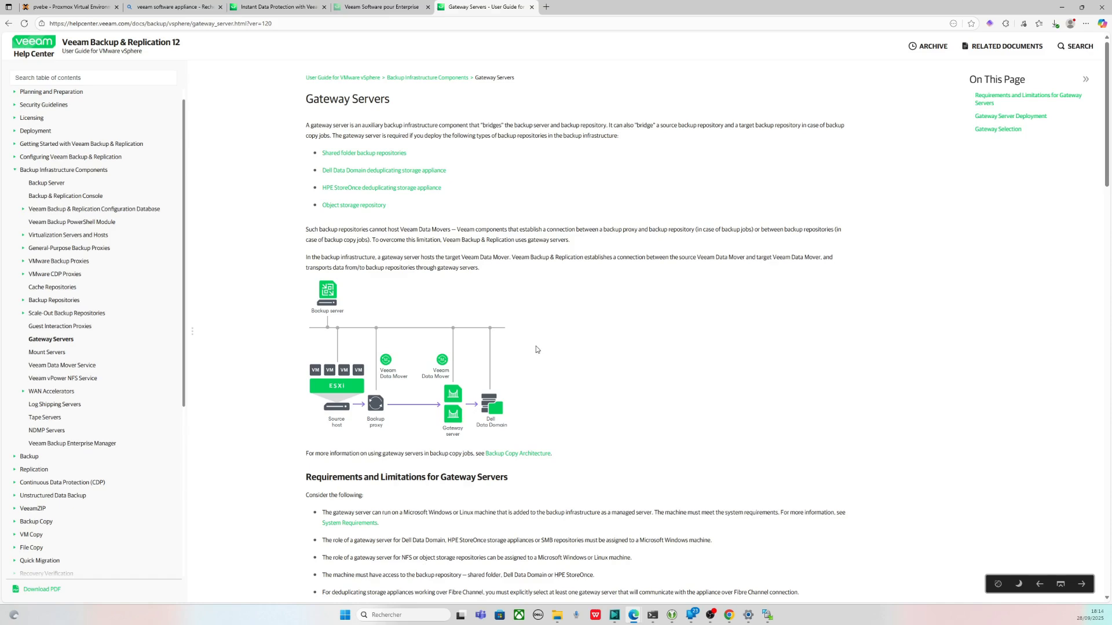
# - Read through the Gateway Servers guide page, briefly revisiting the search results
pyautogui.scroll(-3, 536, 349)
pyautogui.scroll(3, 405, 231)
pyautogui.moveTo(420, 154); pyautogui.dragTo(482, 157)
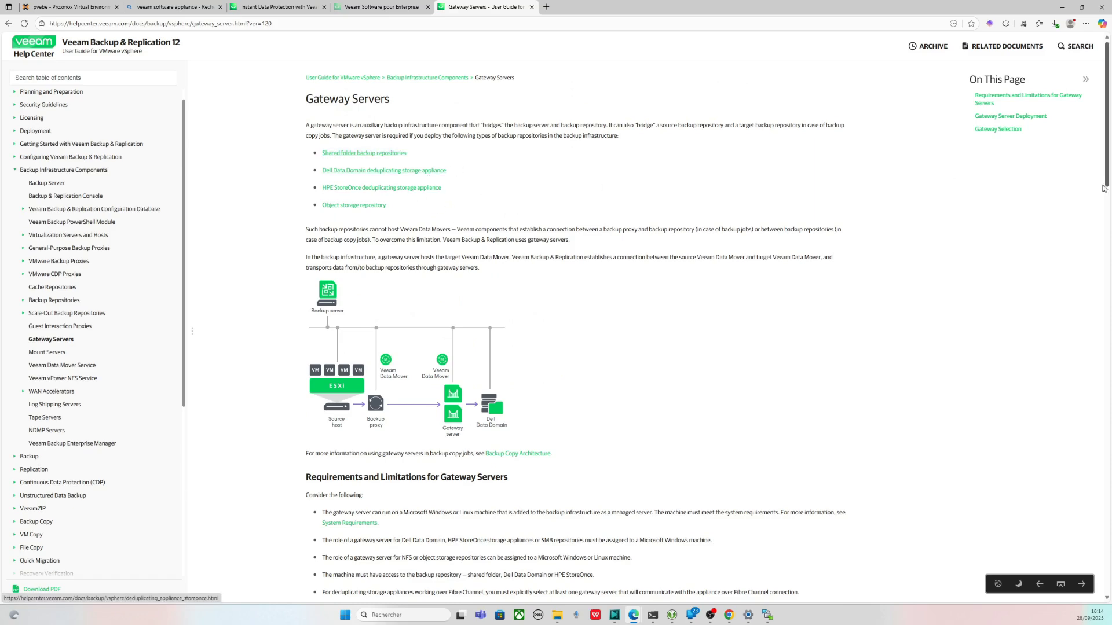
pyautogui.moveTo(1108, 177); pyautogui.dragTo(1104, 199)
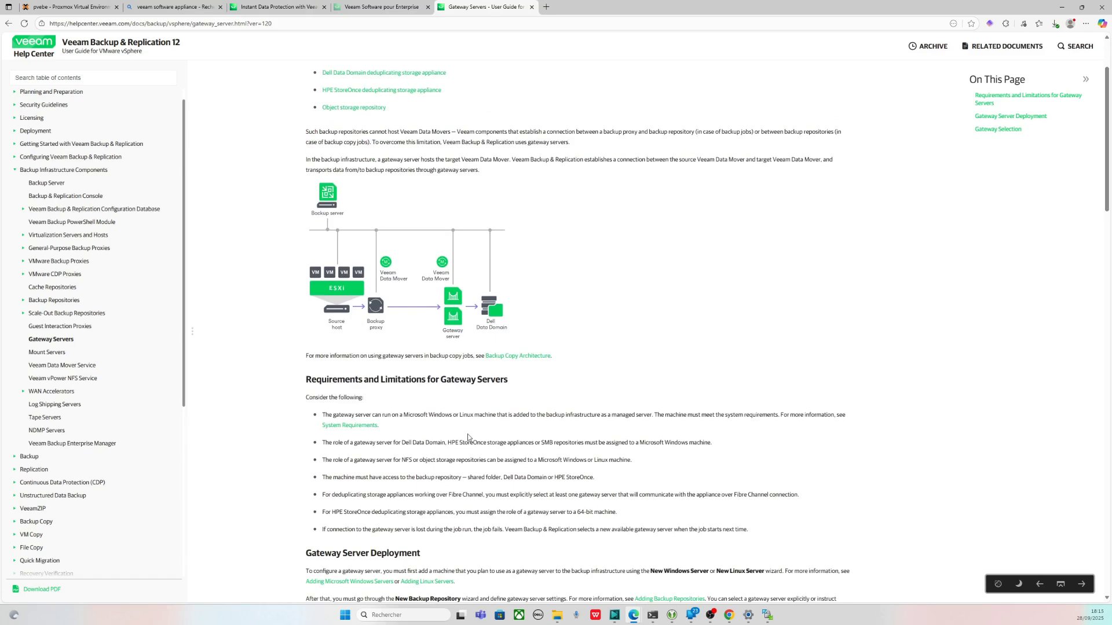
pyautogui.hotkey('alt', 'Left')
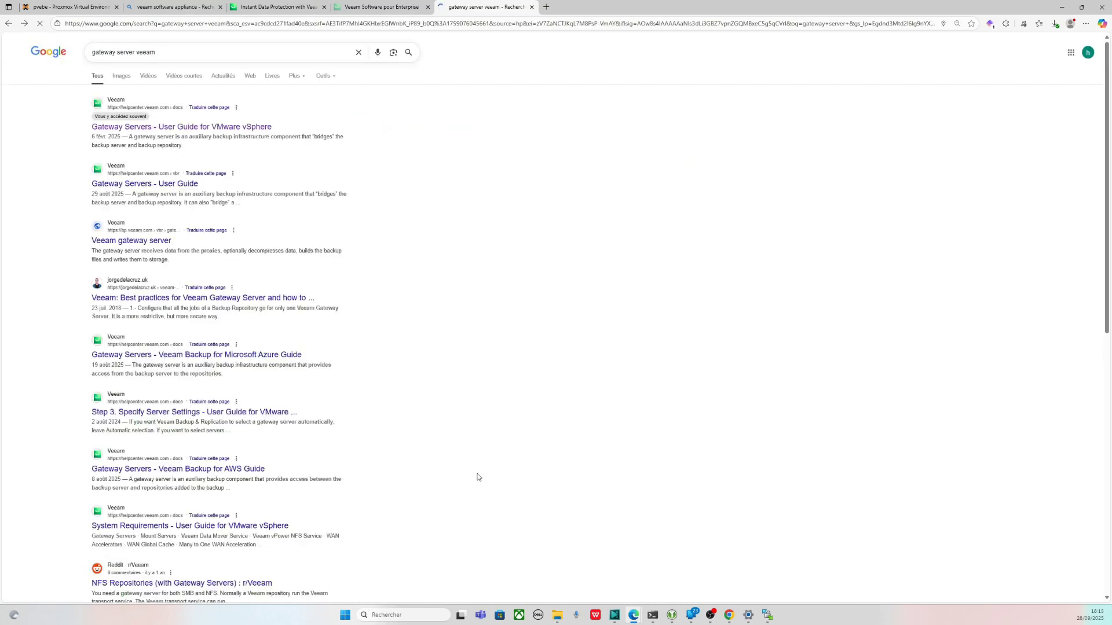
pyautogui.hotkey('alt', 'Right')
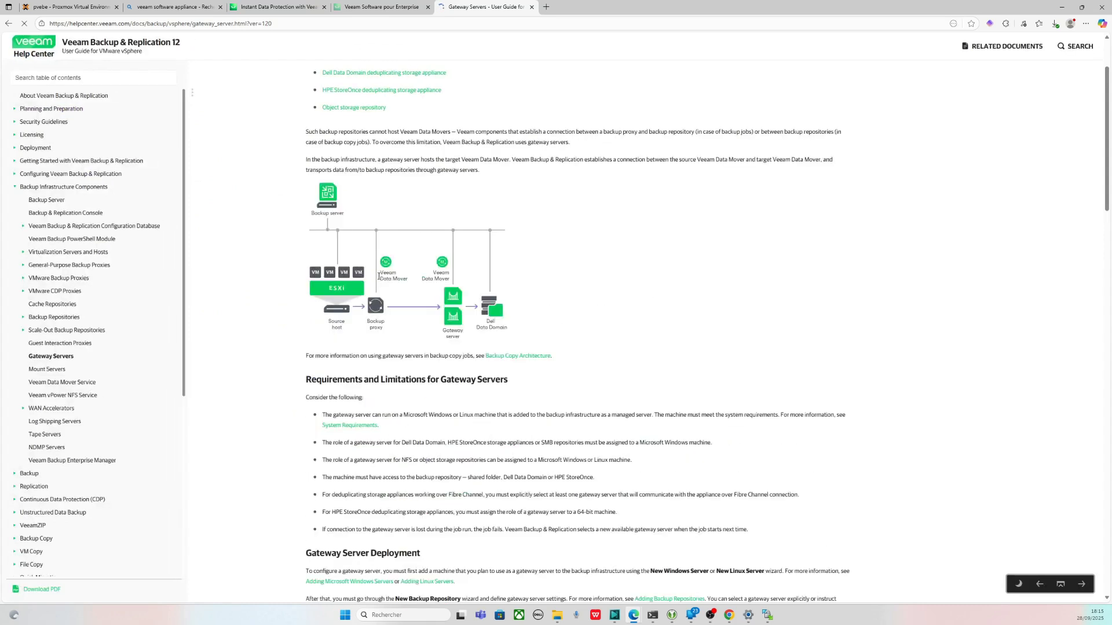
# - Highlight the NFS gateway requirement, read further, and return to the Proxmox console tab
pyautogui.moveTo(643, 463); pyautogui.dragTo(392, 460)
pyautogui.click(367, 460)
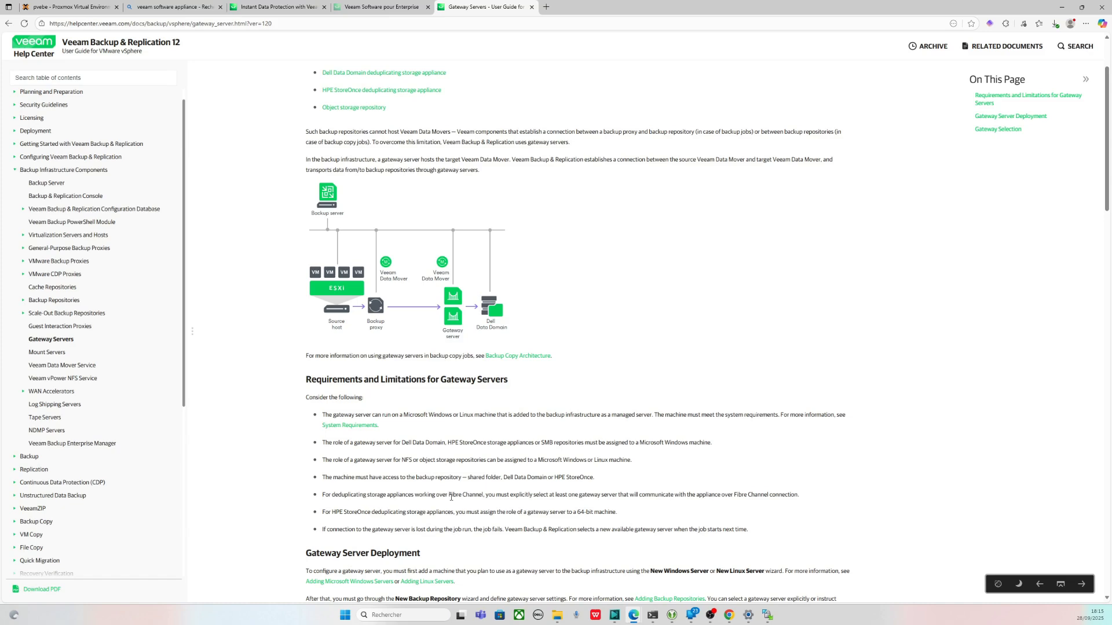
pyautogui.scroll(-3, 476, 500)
pyautogui.scroll(-1, 476, 499)
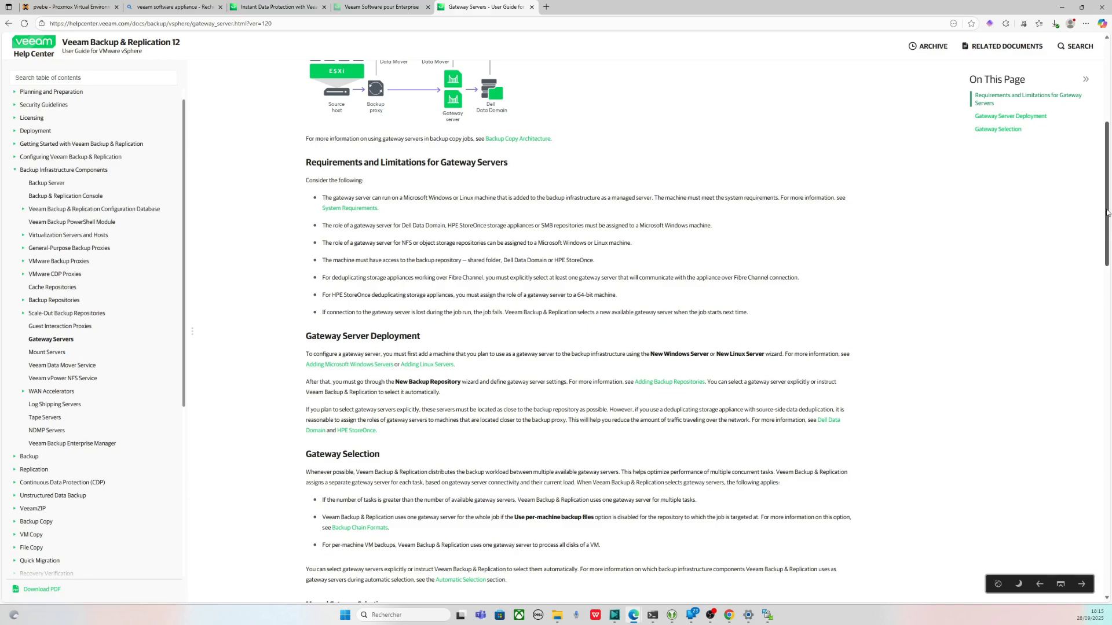
pyautogui.moveTo(1106, 218); pyautogui.dragTo(1095, 278)
pyautogui.click(67, 7)
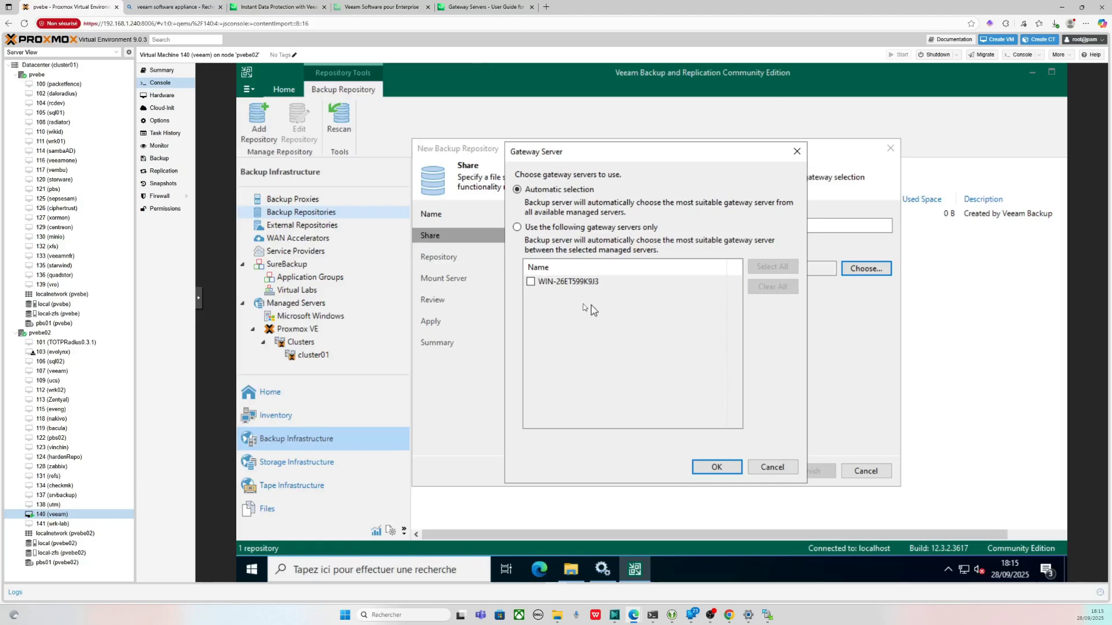
# - Use only WIN-26ET599K9J3 as gateway server, then leave storage compatibility settings unchanged
pyautogui.click(517, 227)
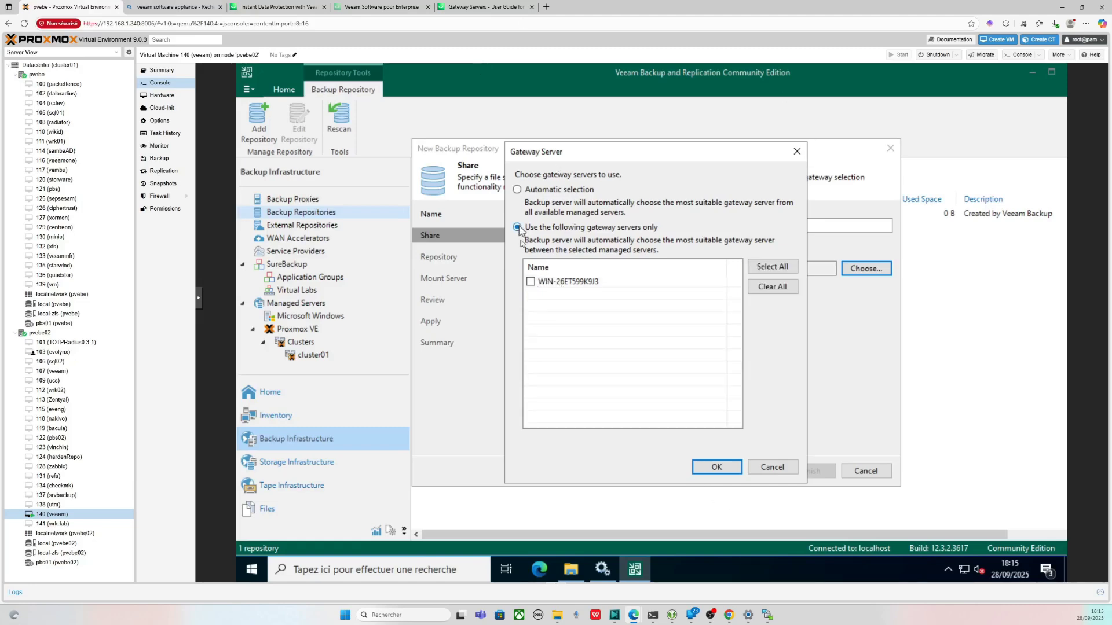
pyautogui.click(530, 282)
pyautogui.click(716, 467)
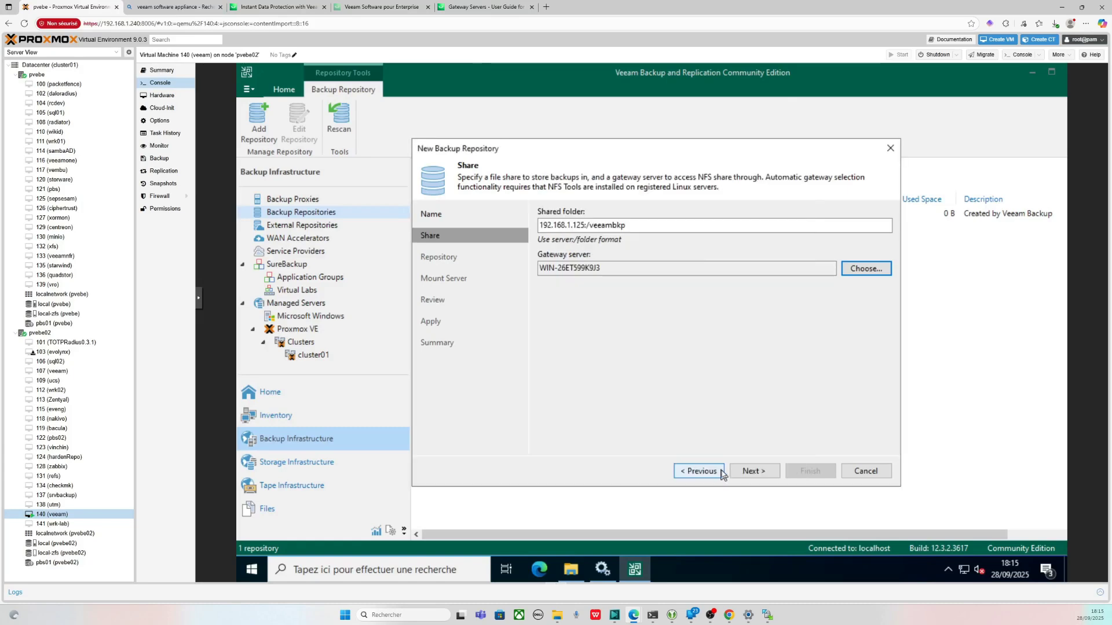
pyautogui.click(753, 472)
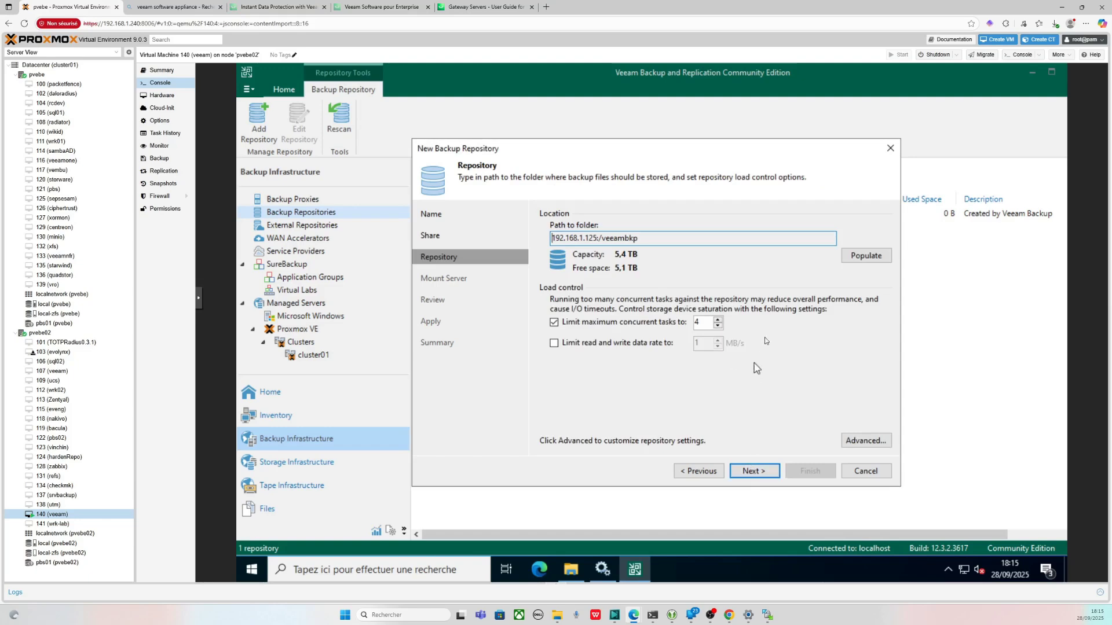
pyautogui.click(868, 445)
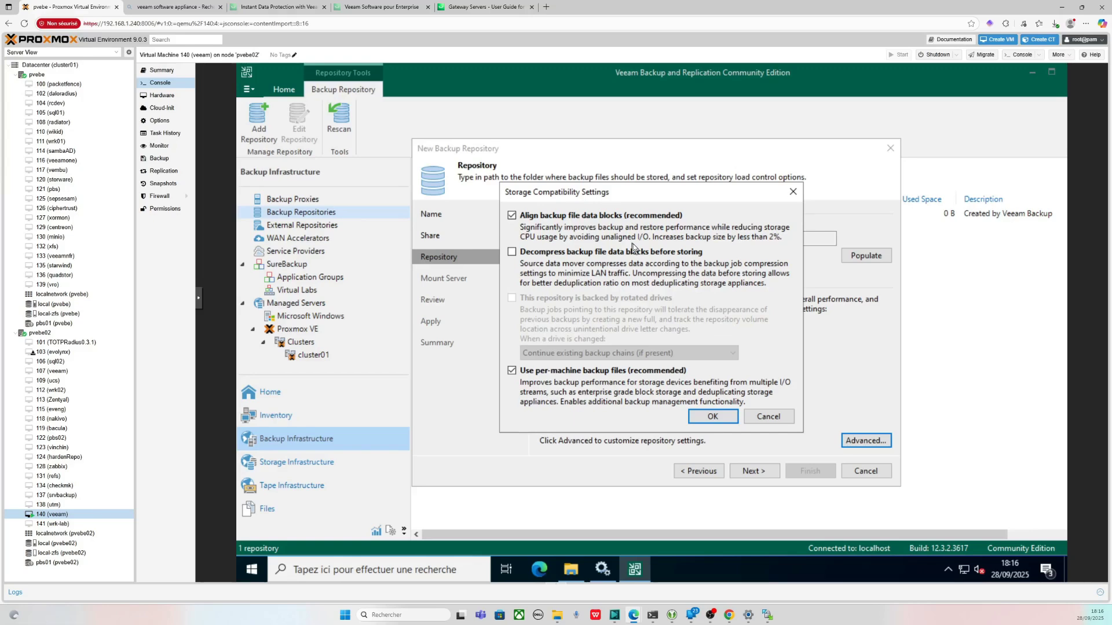
pyautogui.click(770, 416)
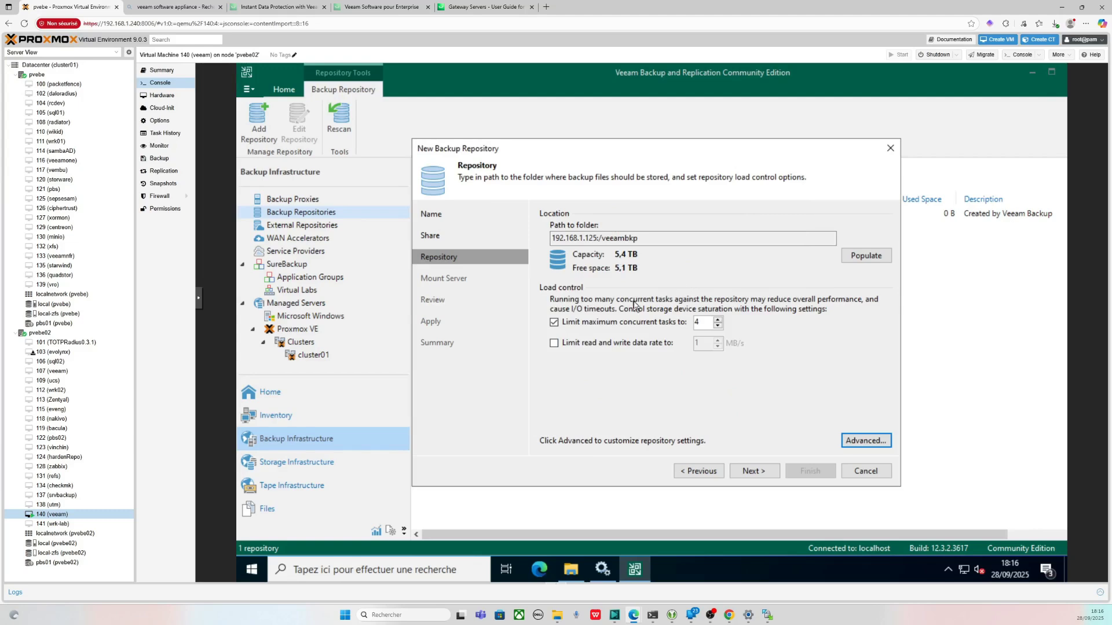
# - On the Mount Server page, keep WIN-26ET599K9J3 as the mount server
pyautogui.click(754, 471)
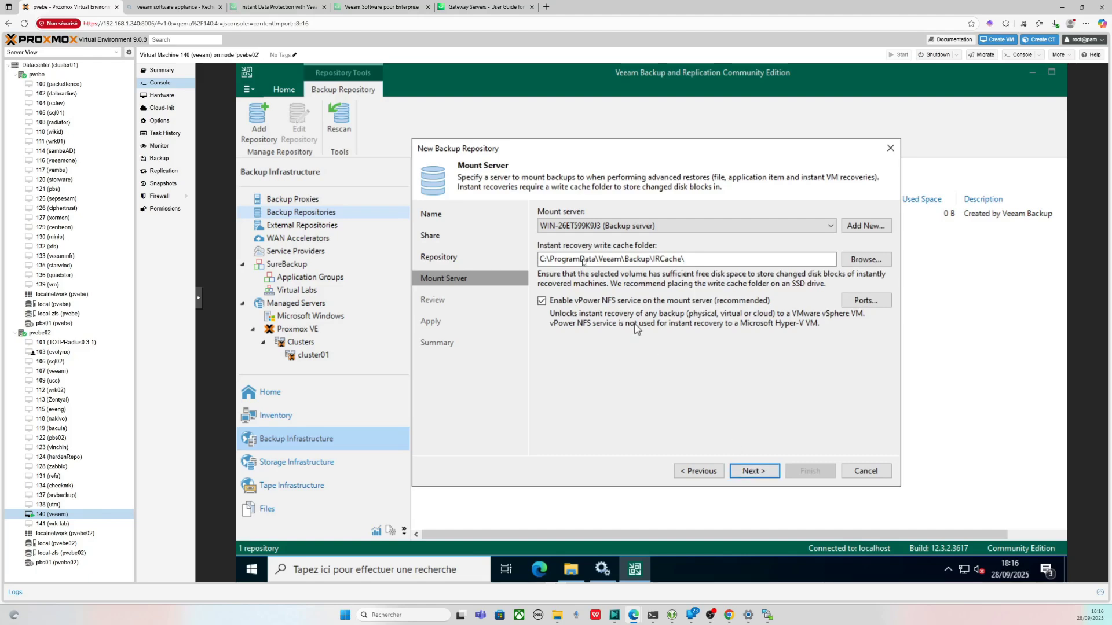
pyautogui.click(628, 225)
pyautogui.click(631, 222)
# - Skip adding a new Windows server, review the components, and apply to create the repository
pyautogui.click(877, 230)
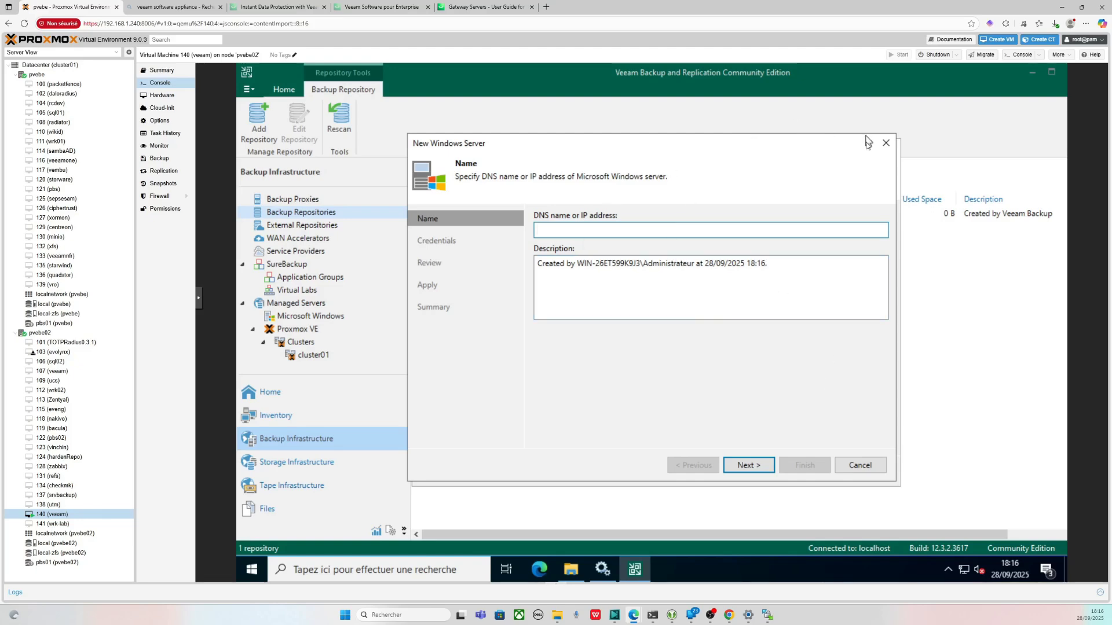
pyautogui.click(884, 143)
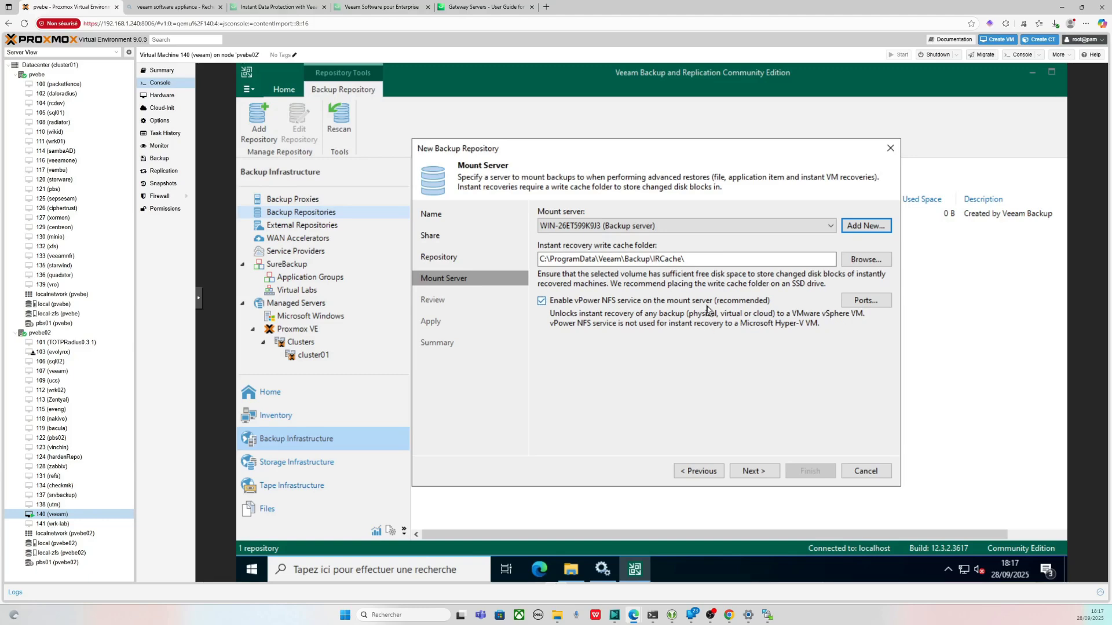
pyautogui.click(753, 471)
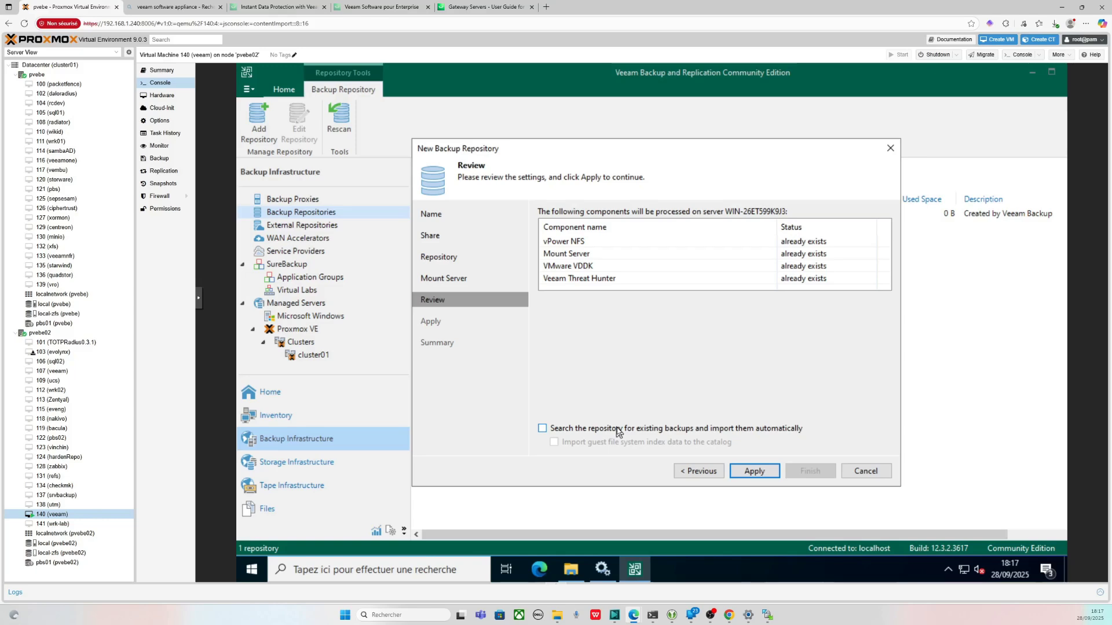
pyautogui.click(767, 476)
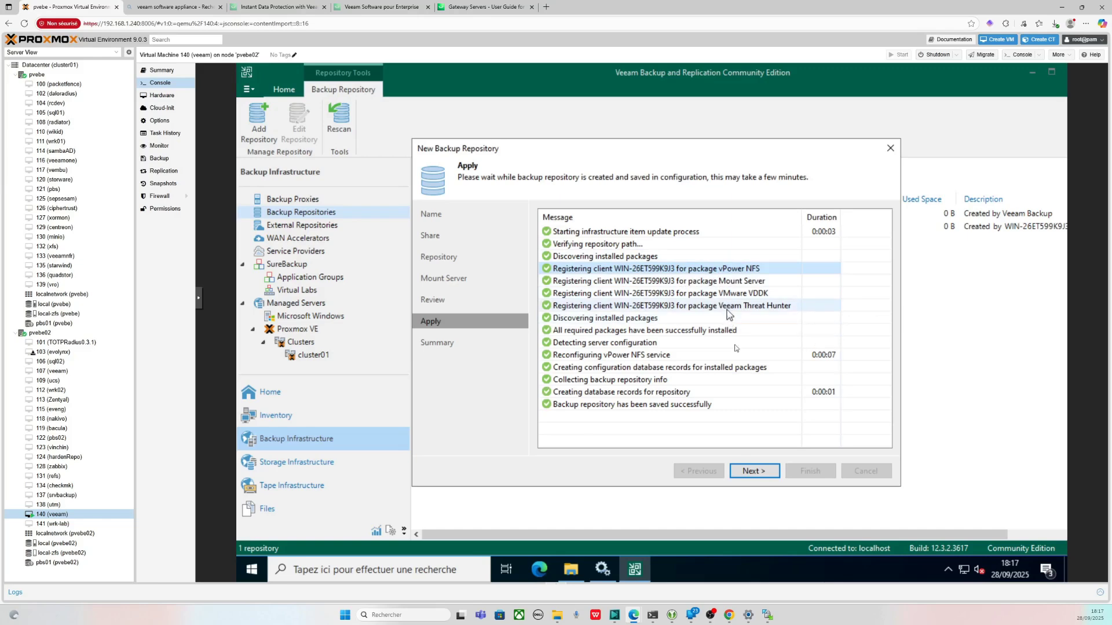
pyautogui.click(761, 467)
# - Finish the wizard, move configuration backups to nas, inspect nas, then open the Home jobs list
pyautogui.click(804, 469)
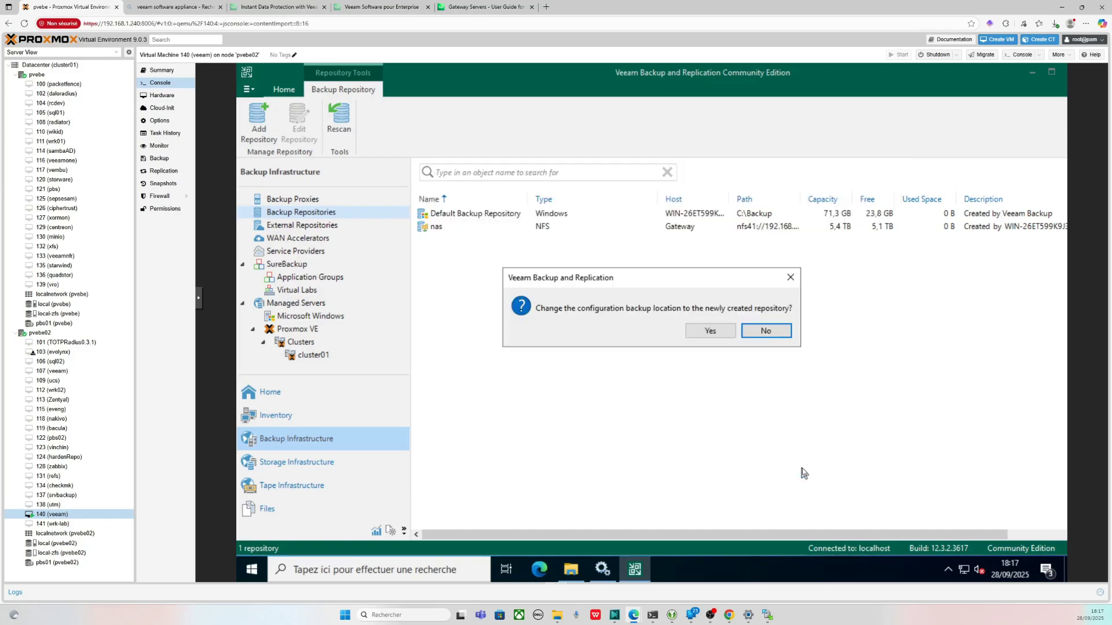
pyautogui.click(704, 330)
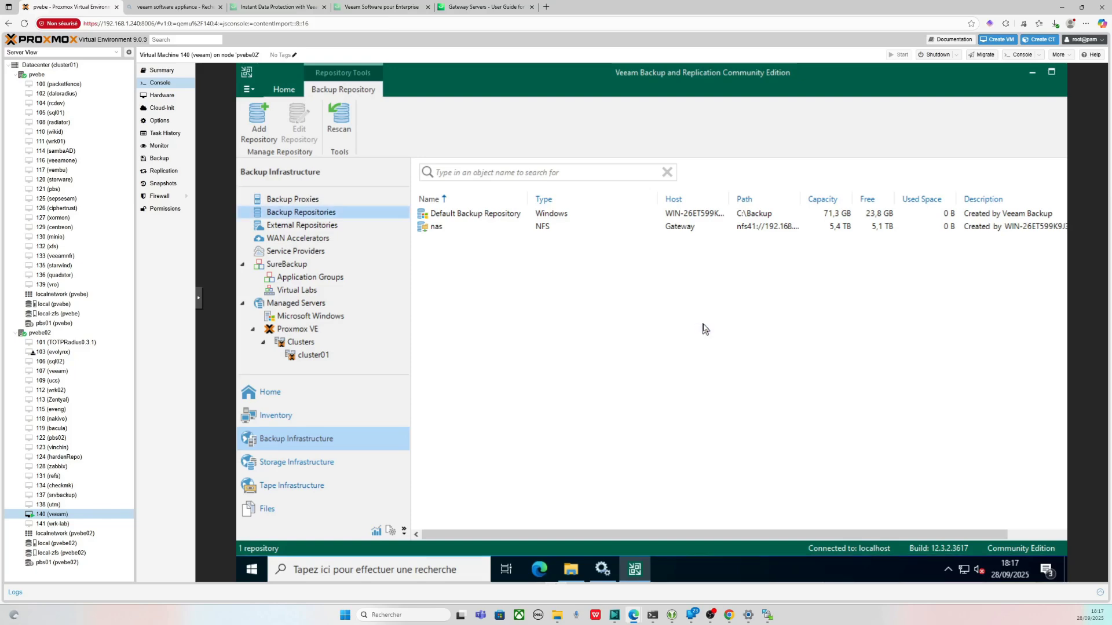
pyautogui.click(828, 228)
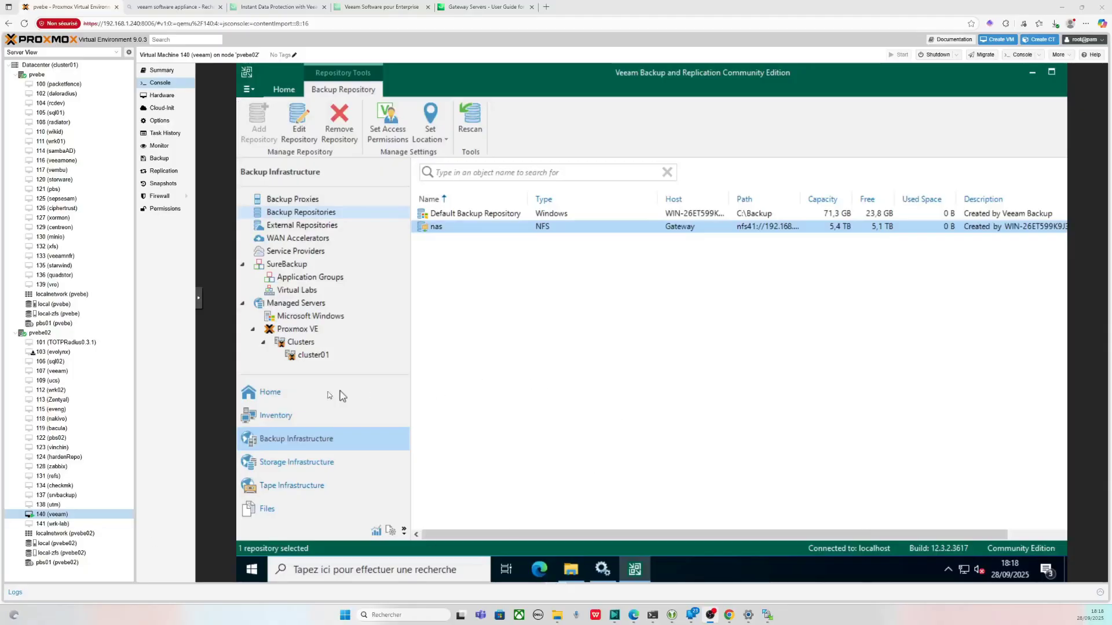
pyautogui.click(279, 398)
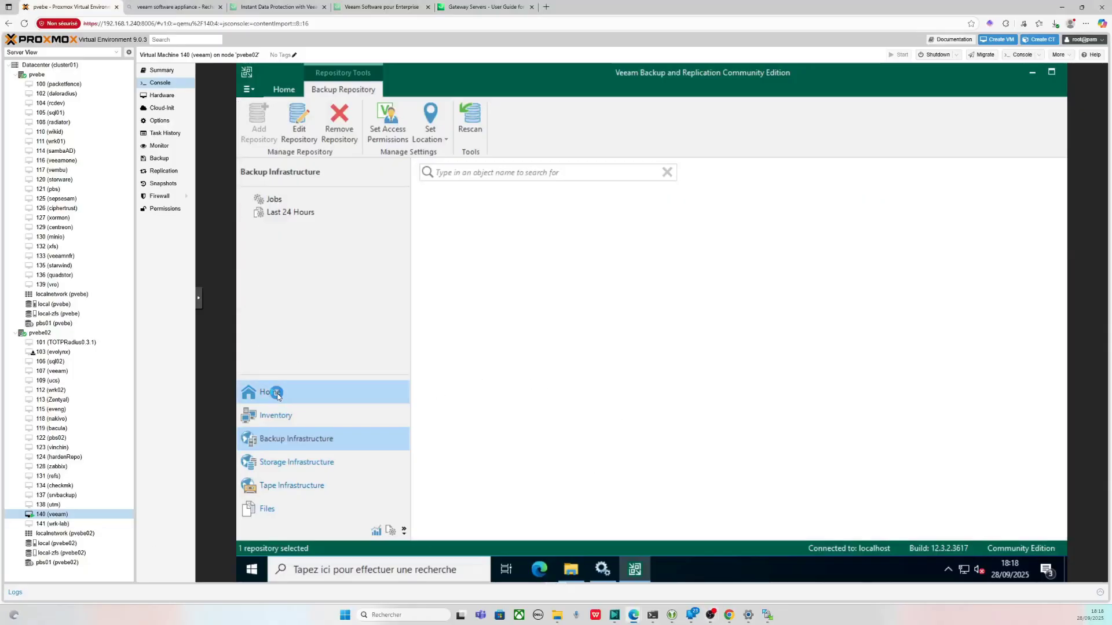
# - Back out of an accidental replication job and start a virtual machine backup job instead
pyautogui.rightClick(329, 202)
pyautogui.moveTo(364, 214)
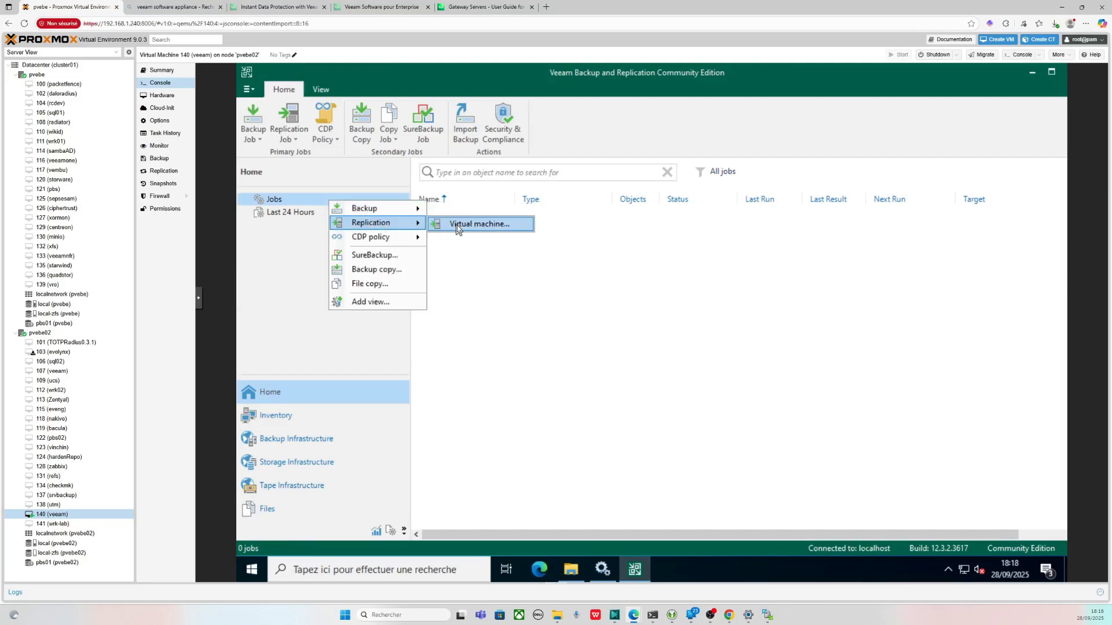
pyautogui.click(460, 225)
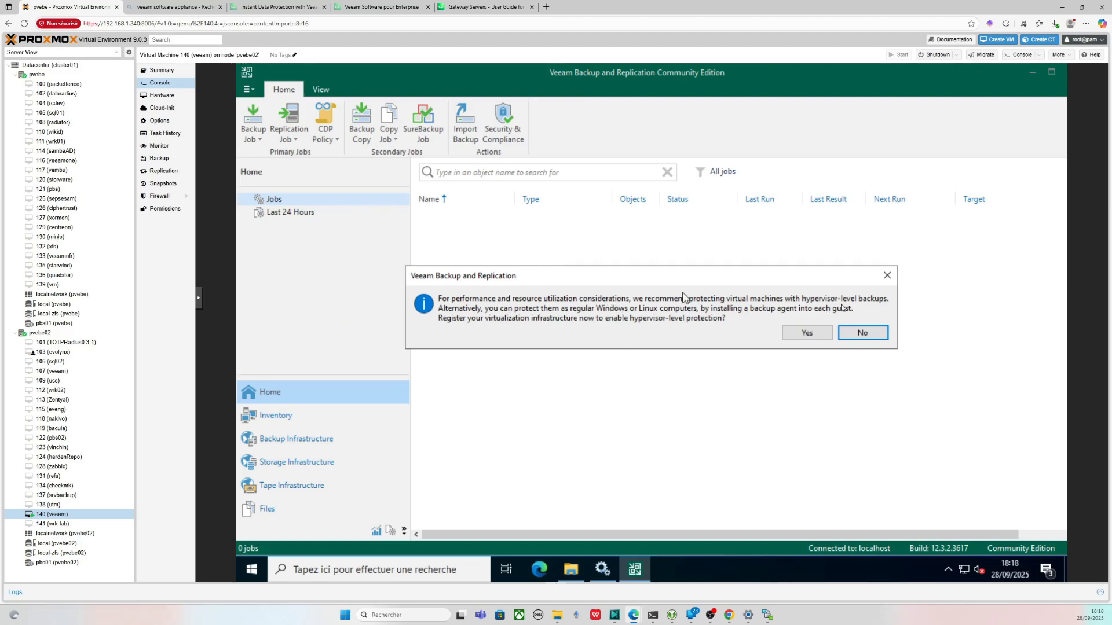
pyautogui.click(862, 332)
pyautogui.rightClick(385, 204)
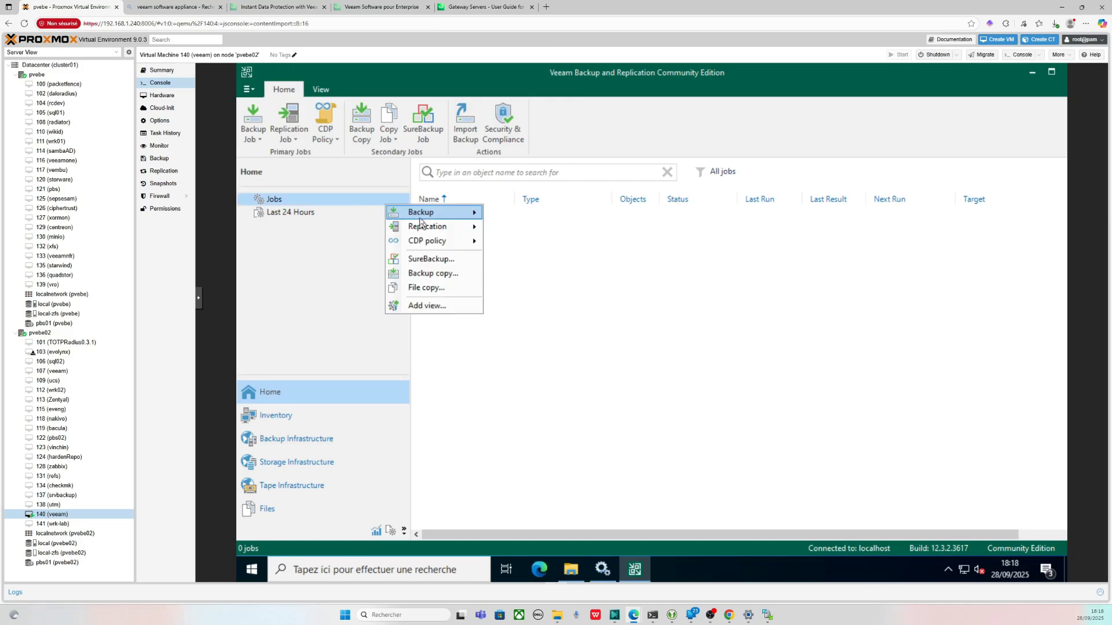
pyautogui.moveTo(420, 219)
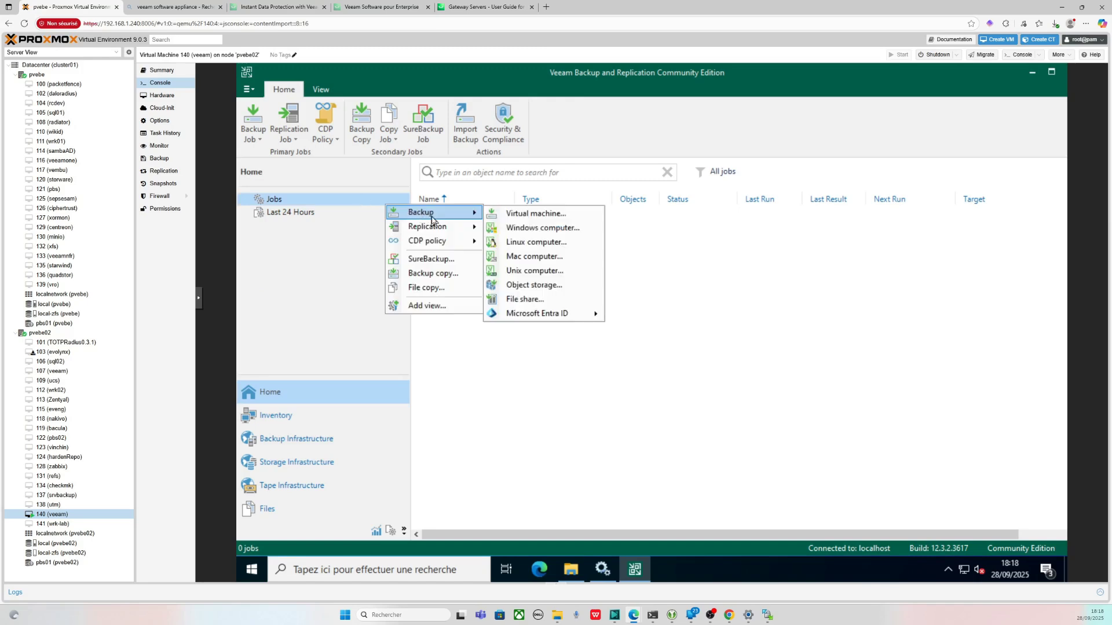
pyautogui.click(539, 215)
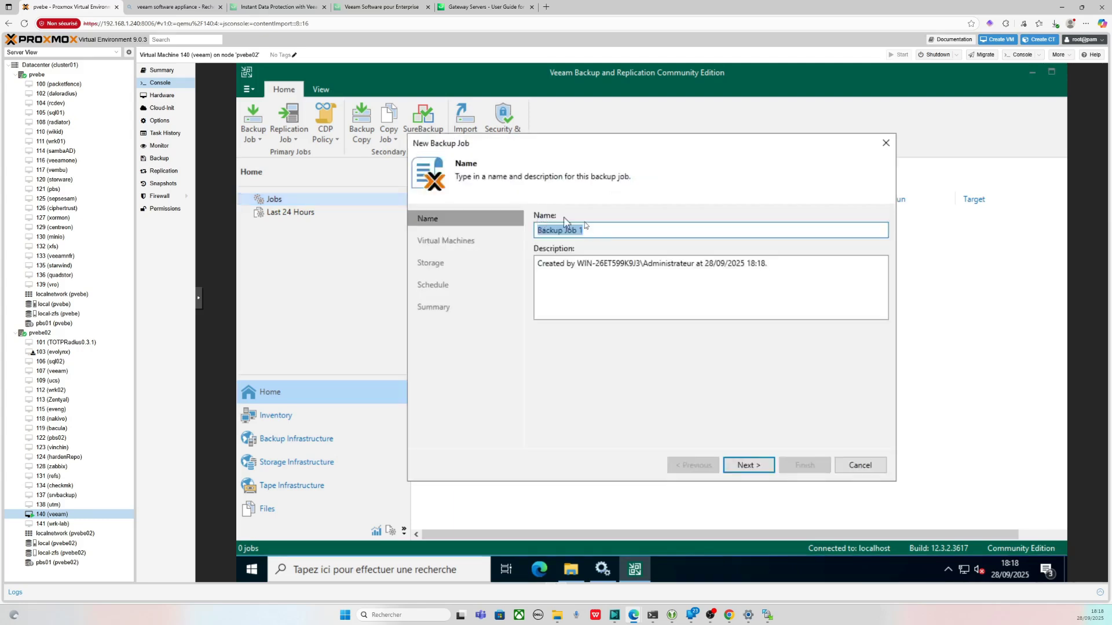
# - Add the vinchin VM from host 192.168.1.242 in cluster01 and continue to Storage
pyautogui.click(746, 465)
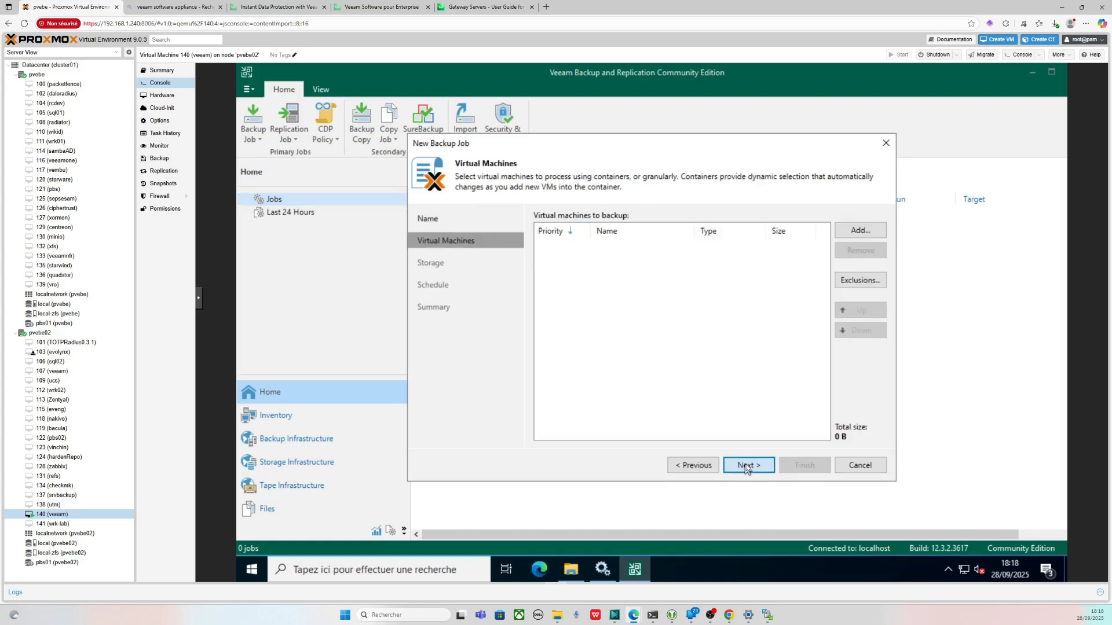
pyautogui.click(849, 232)
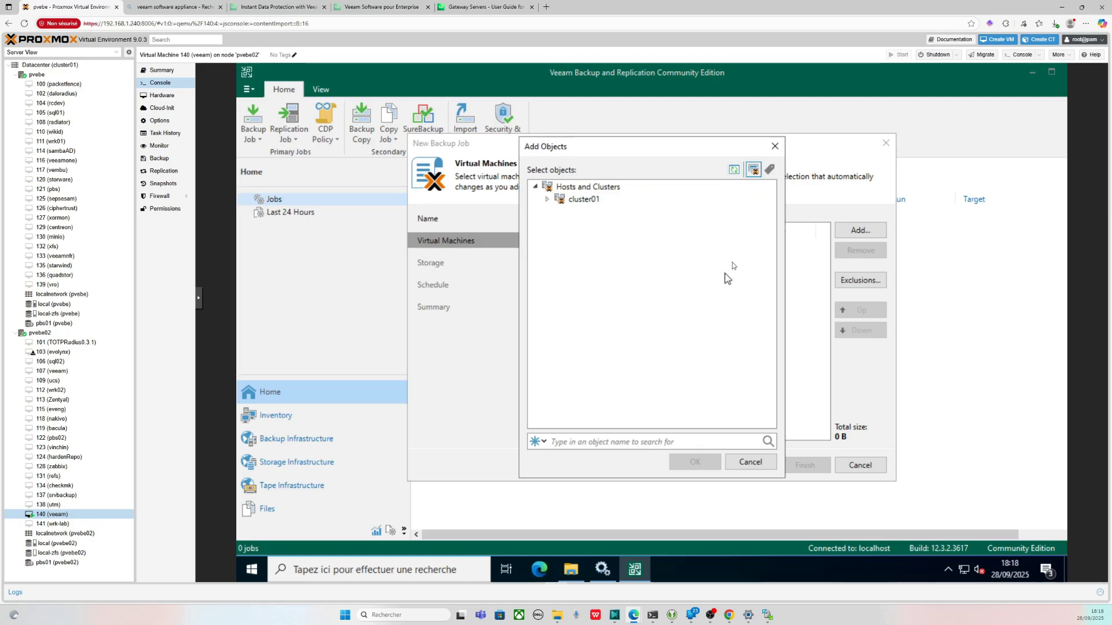
pyautogui.click(548, 200)
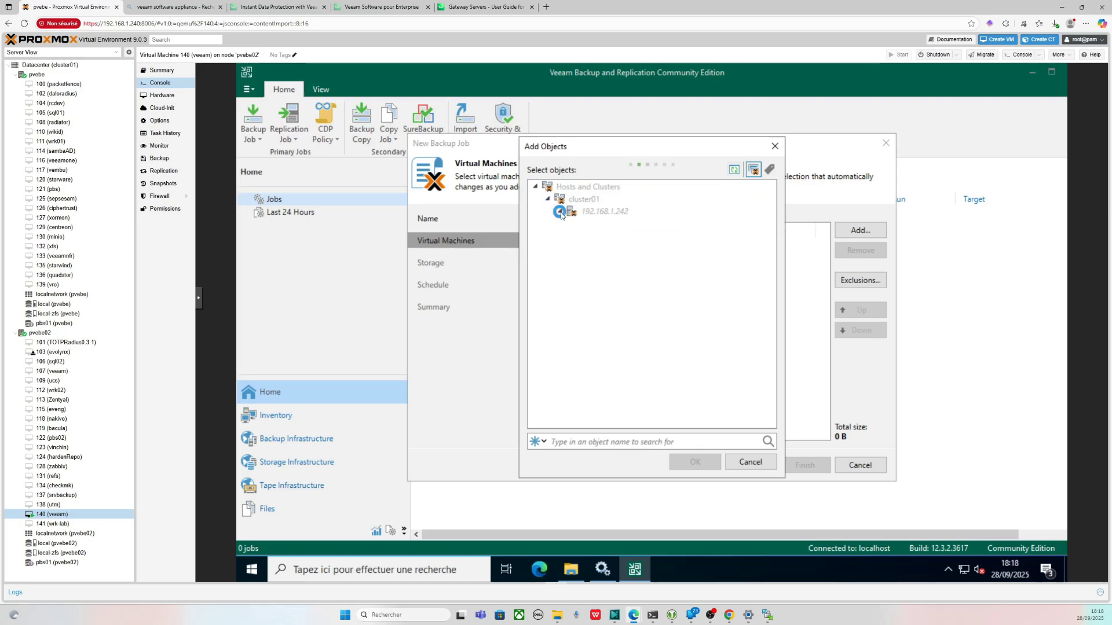
pyautogui.click(560, 212)
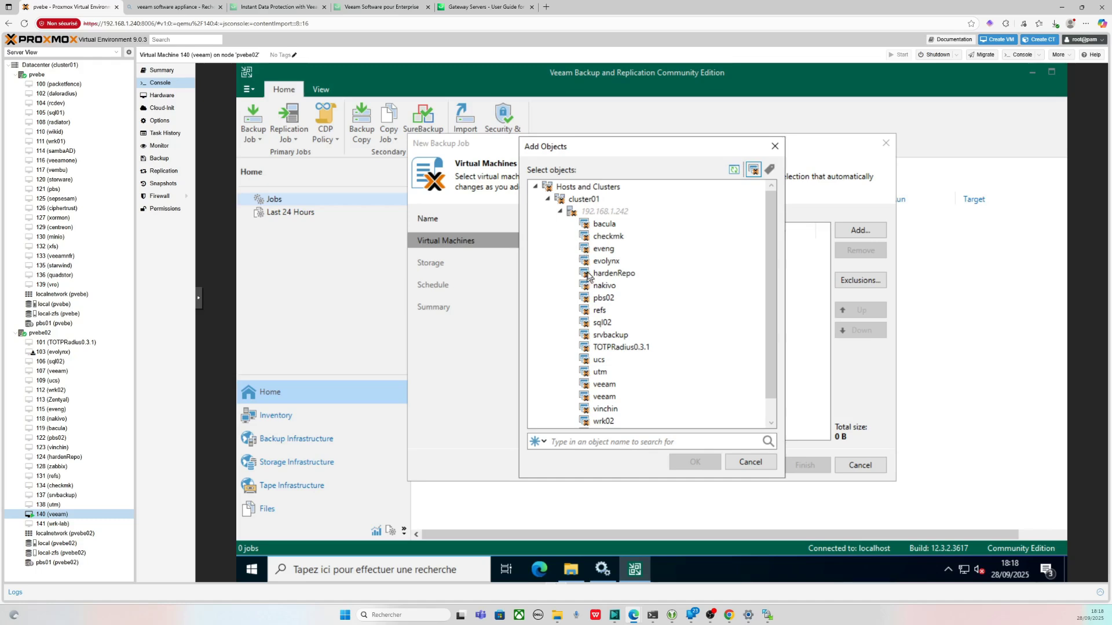
pyautogui.scroll(-1, 609, 358)
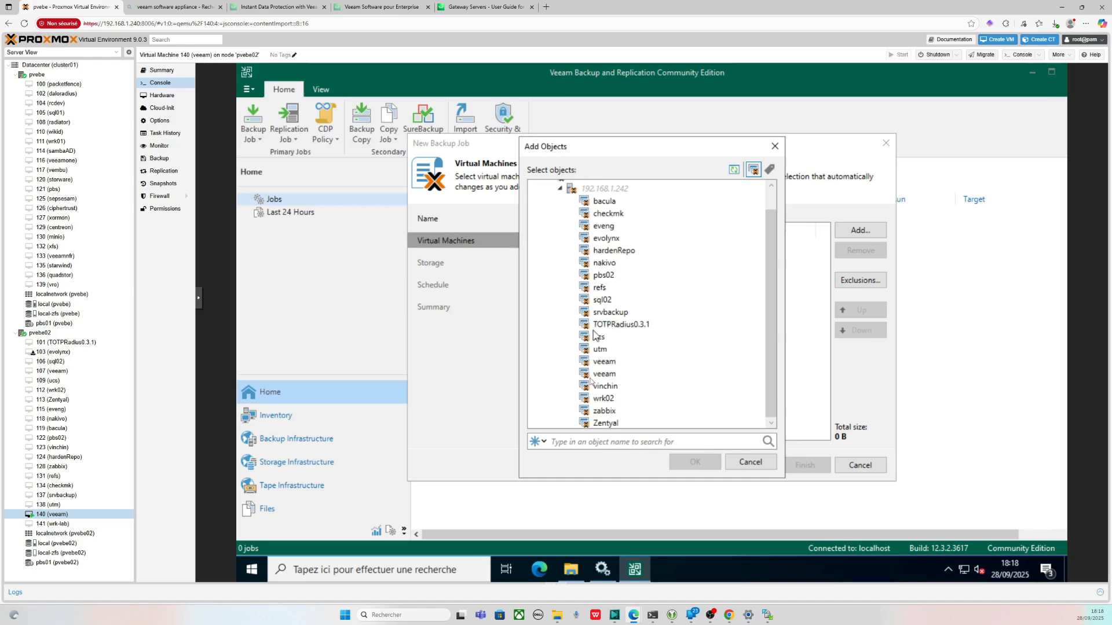
pyautogui.click(606, 387)
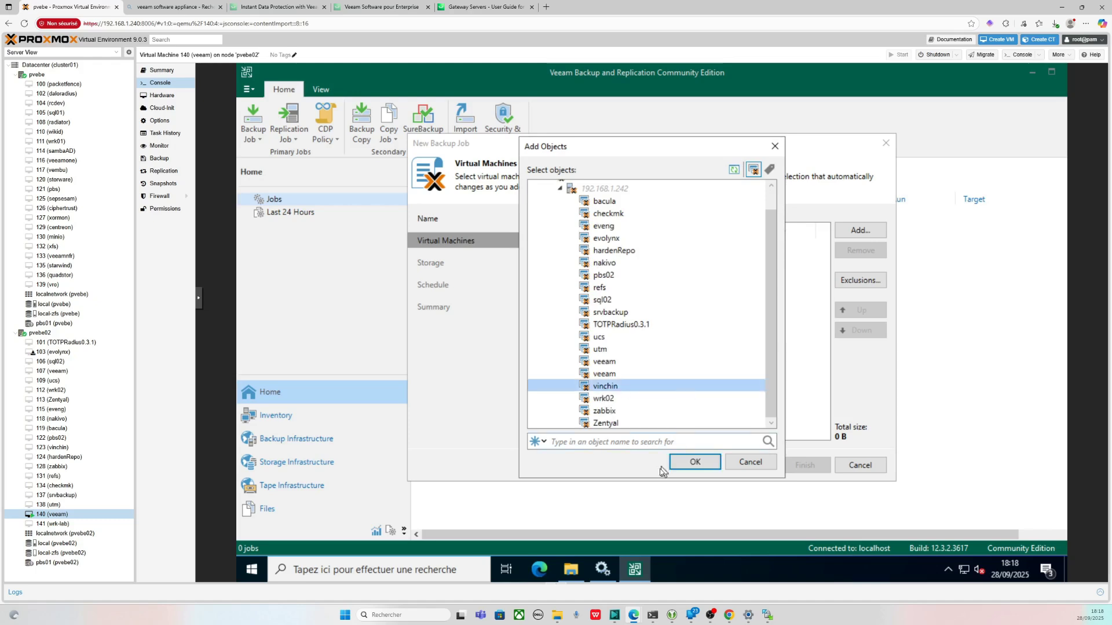
pyautogui.click(674, 467)
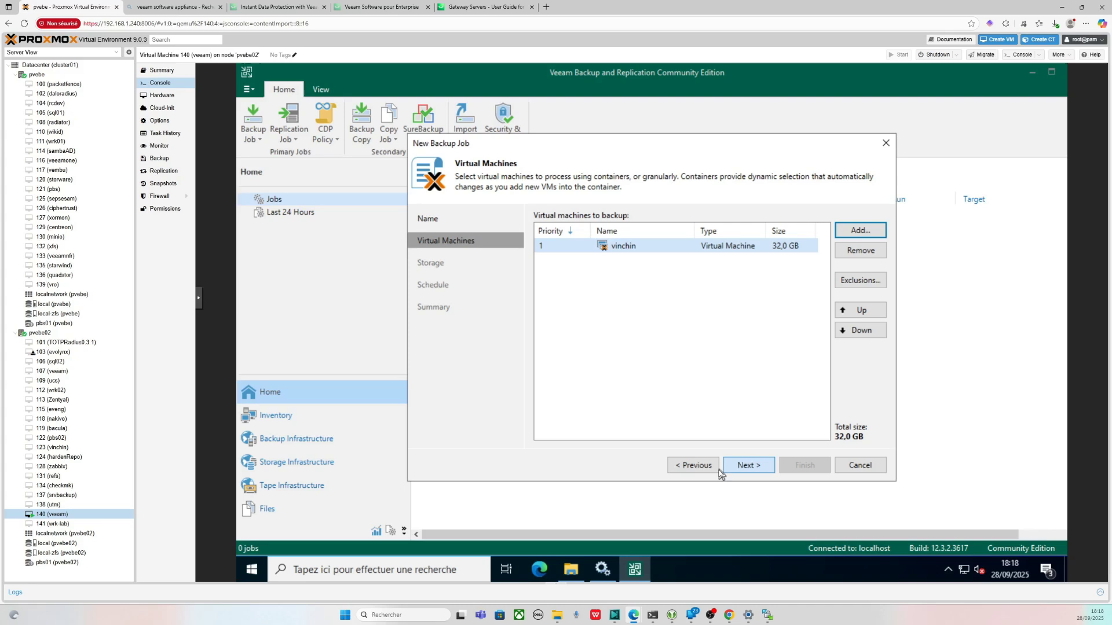
pyautogui.click(742, 467)
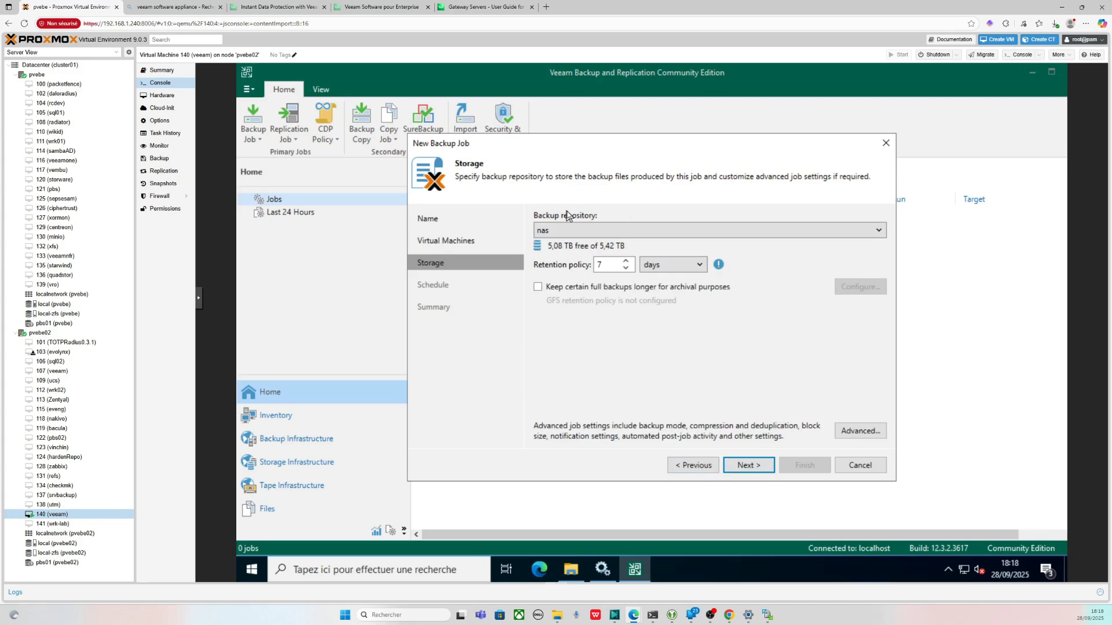
# - Keep nas as the backup repository and enable keeping certain full backups for archival
pyautogui.click(568, 223)
pyautogui.click(572, 222)
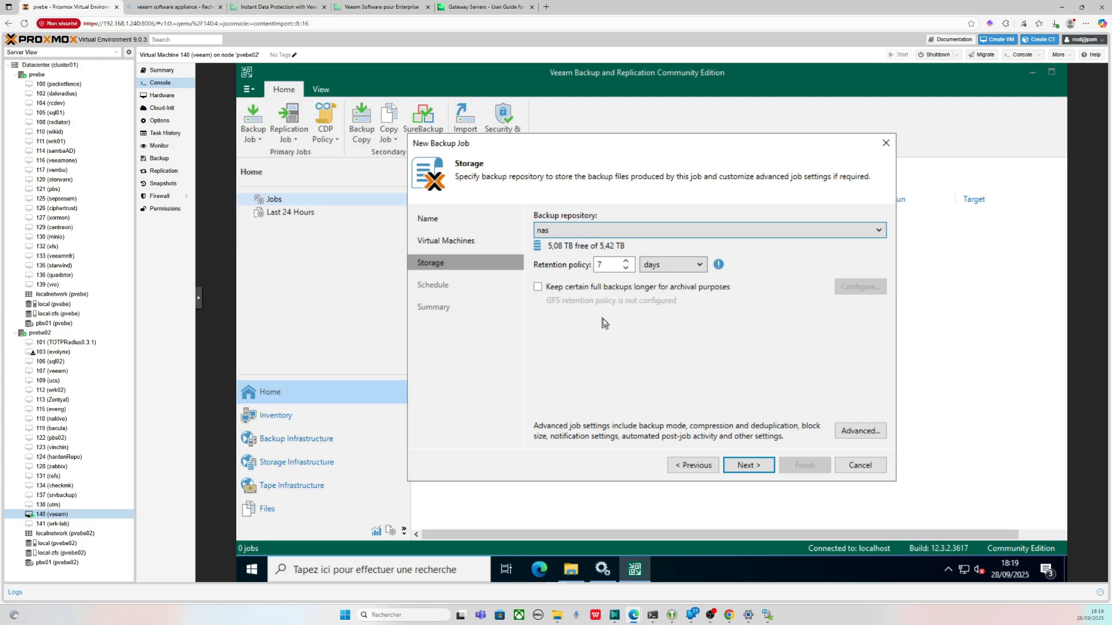
pyautogui.click(641, 293)
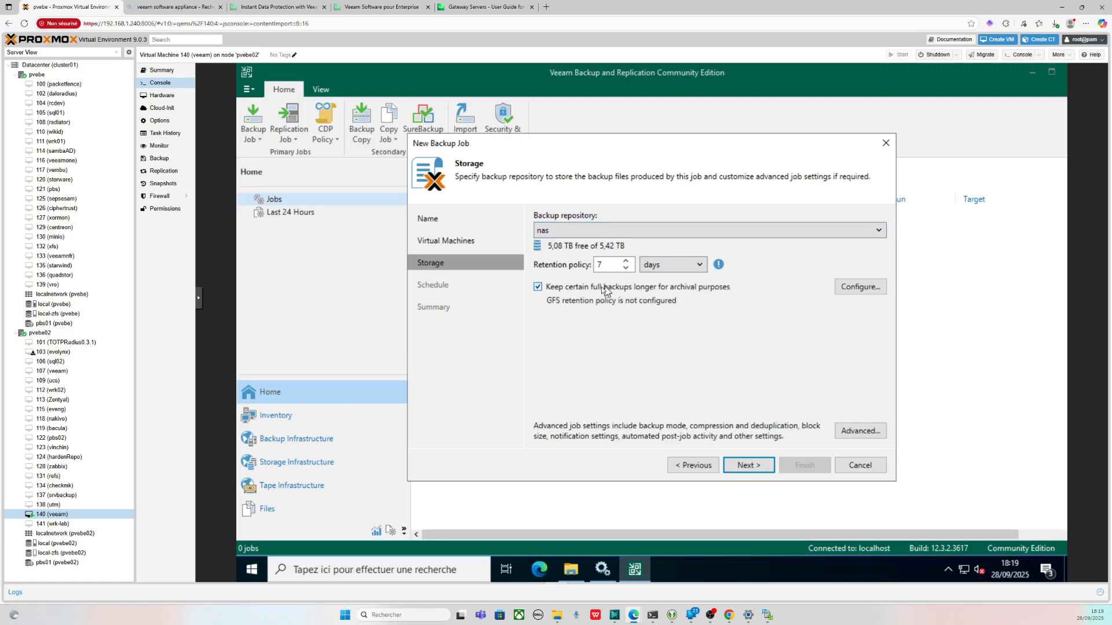
# - Accept the GFS retention settings unchanged, leaving archival retention unconfigured
pyautogui.click(855, 298)
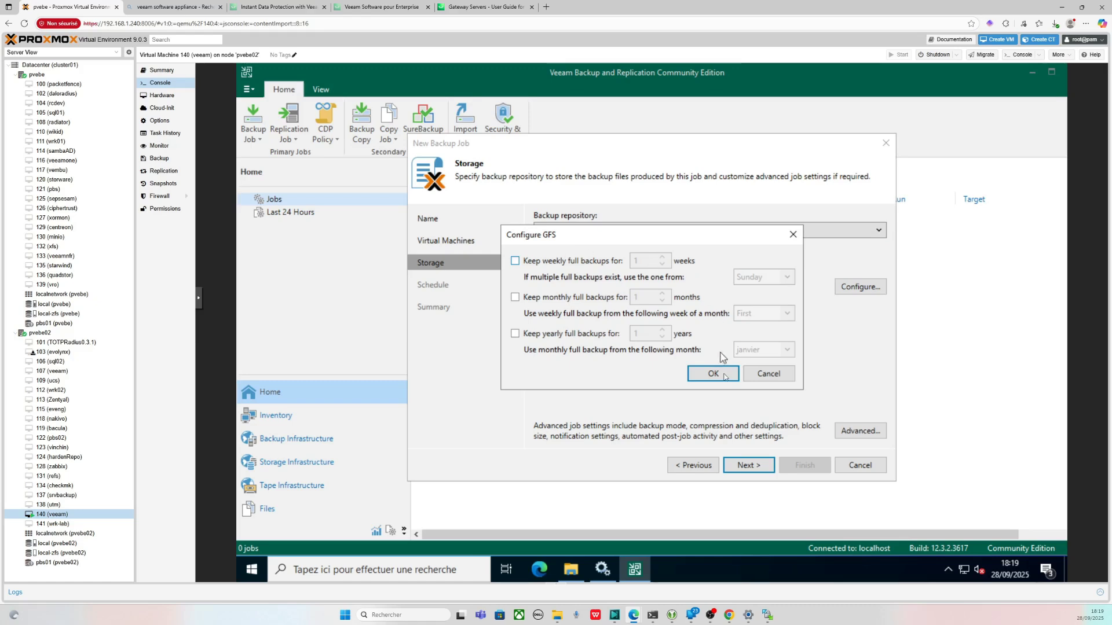
pyautogui.click(767, 375)
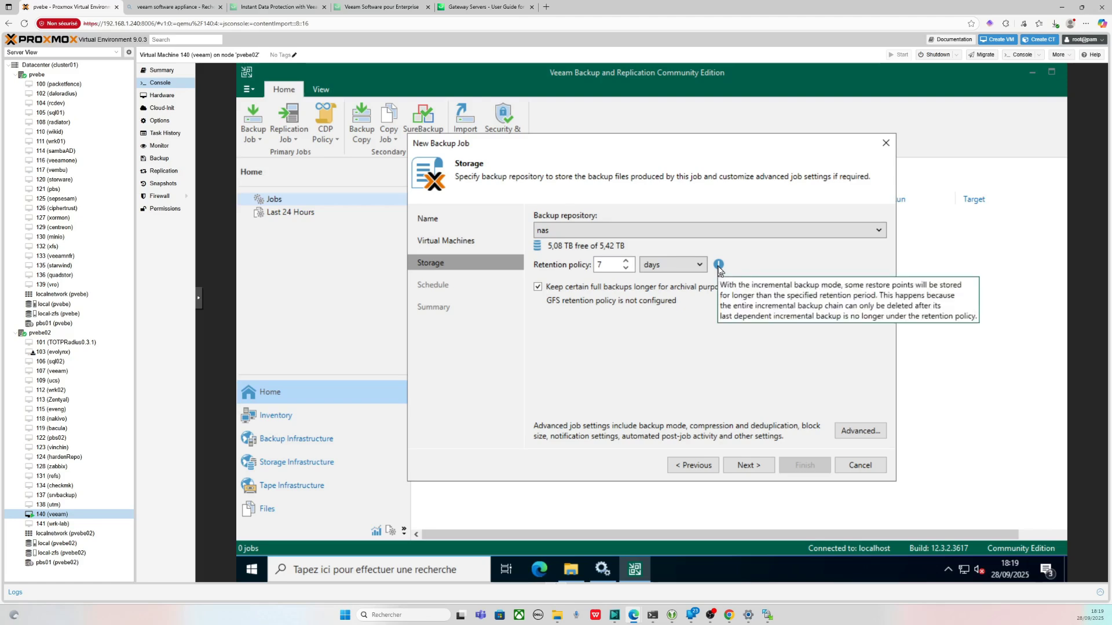
pyautogui.moveTo(722, 271)
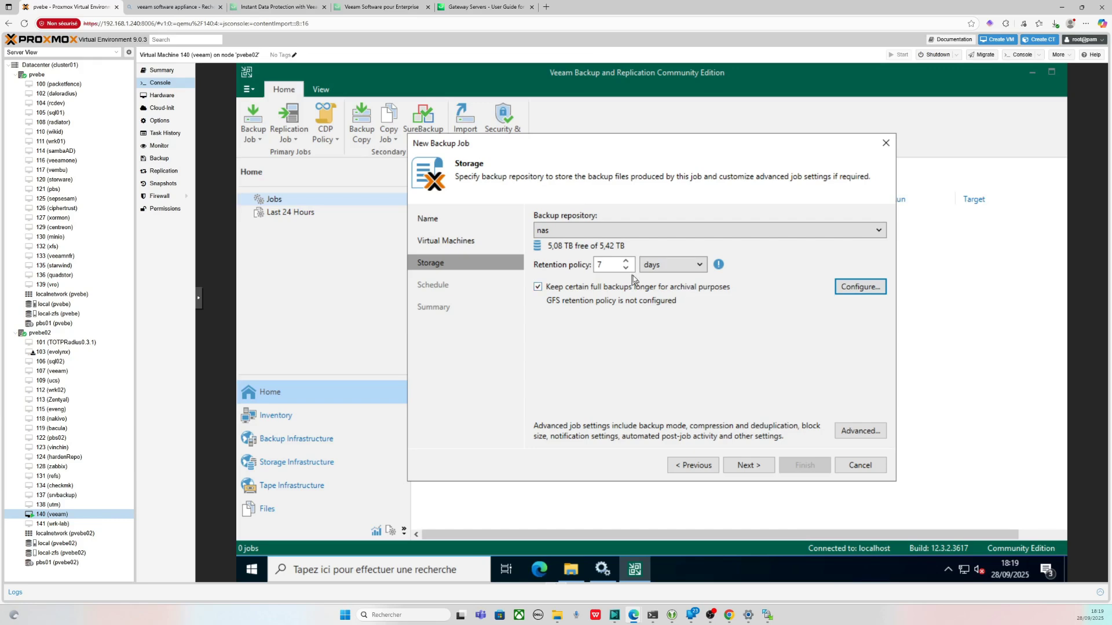
pyautogui.click(847, 293)
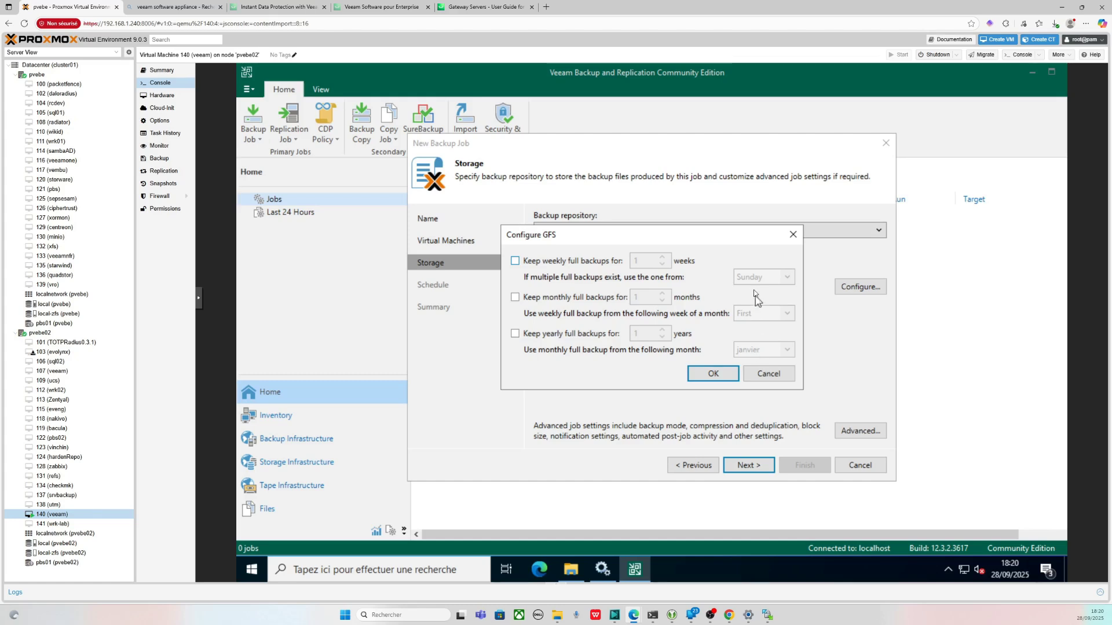
pyautogui.click(718, 376)
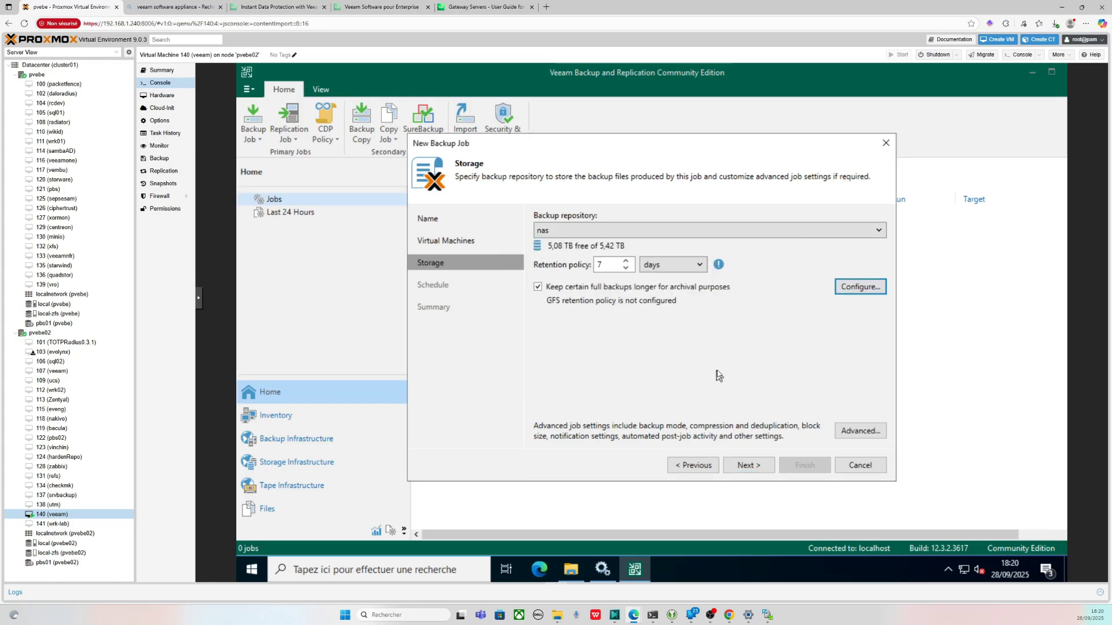
pyautogui.click(870, 432)
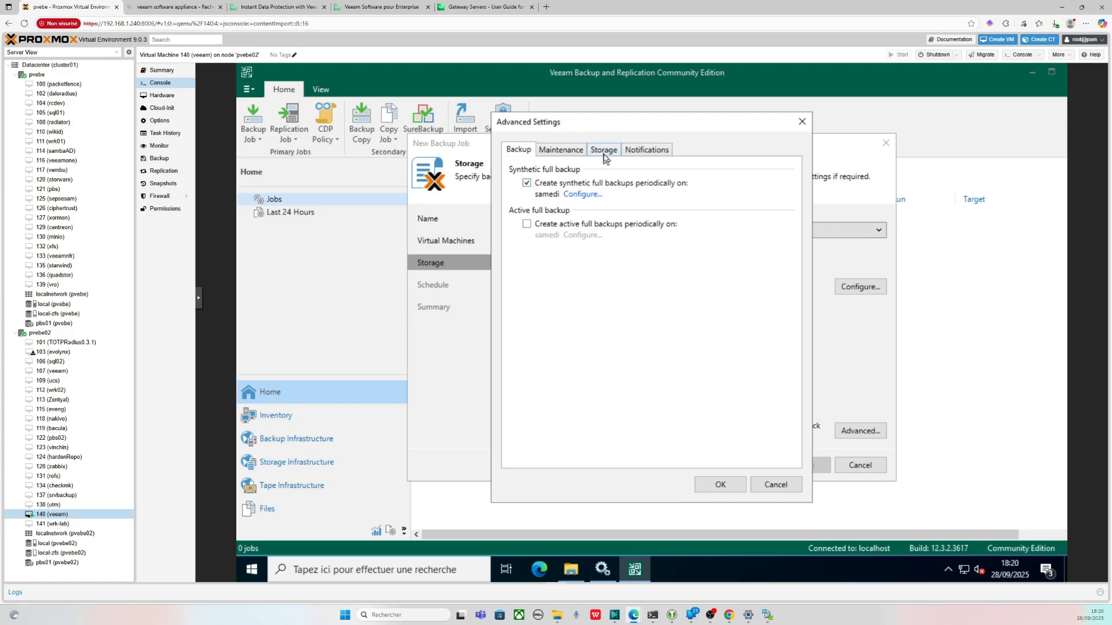
pyautogui.click(584, 194)
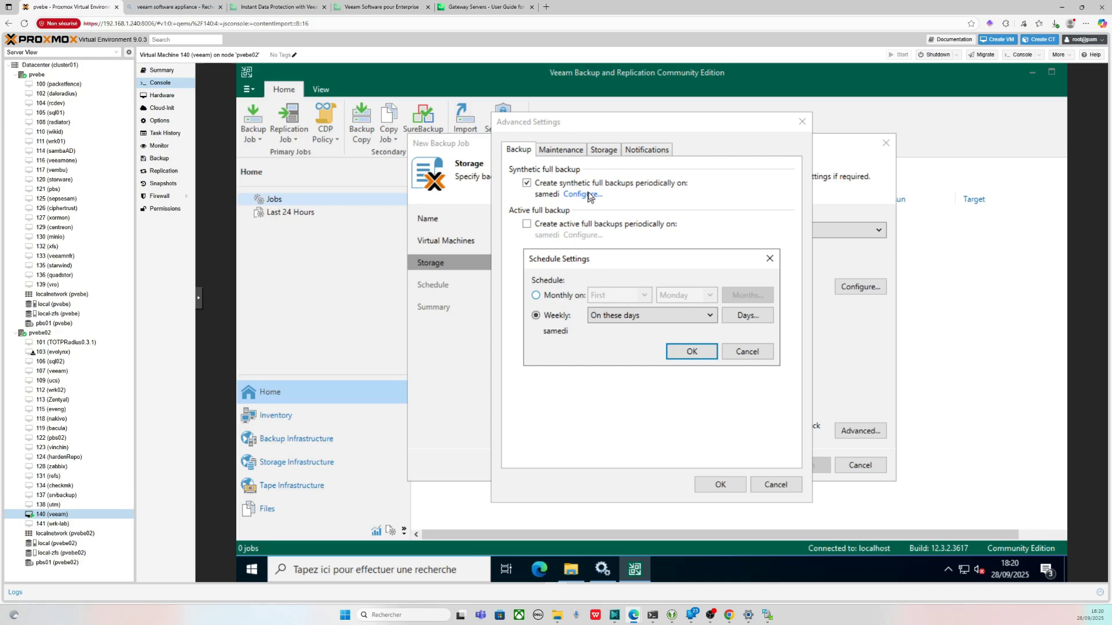
pyautogui.click(767, 260)
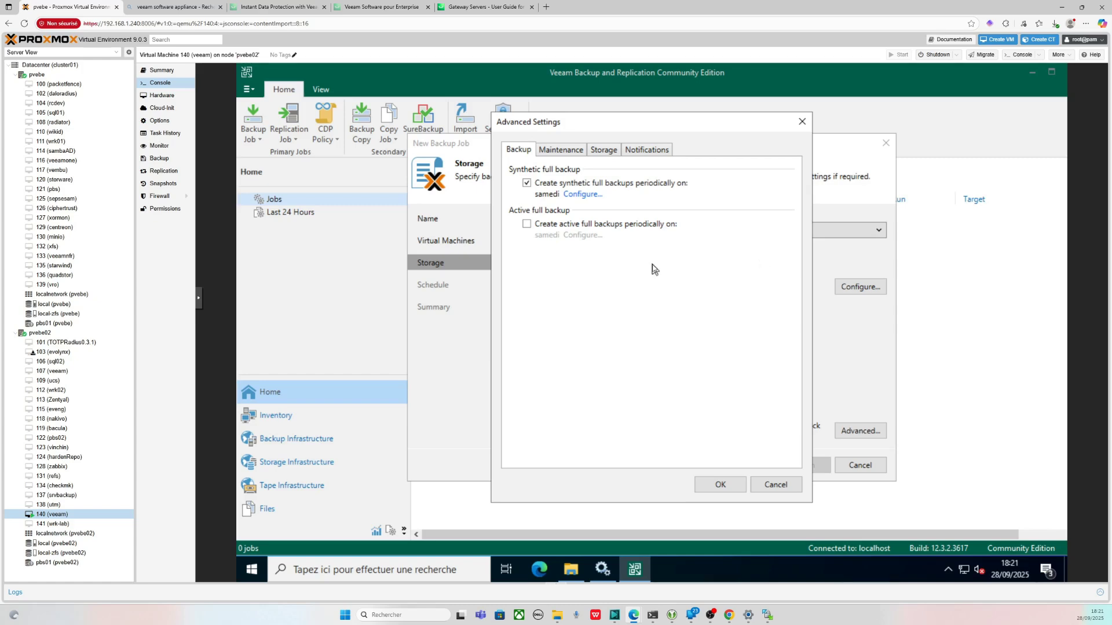
pyautogui.click(582, 194)
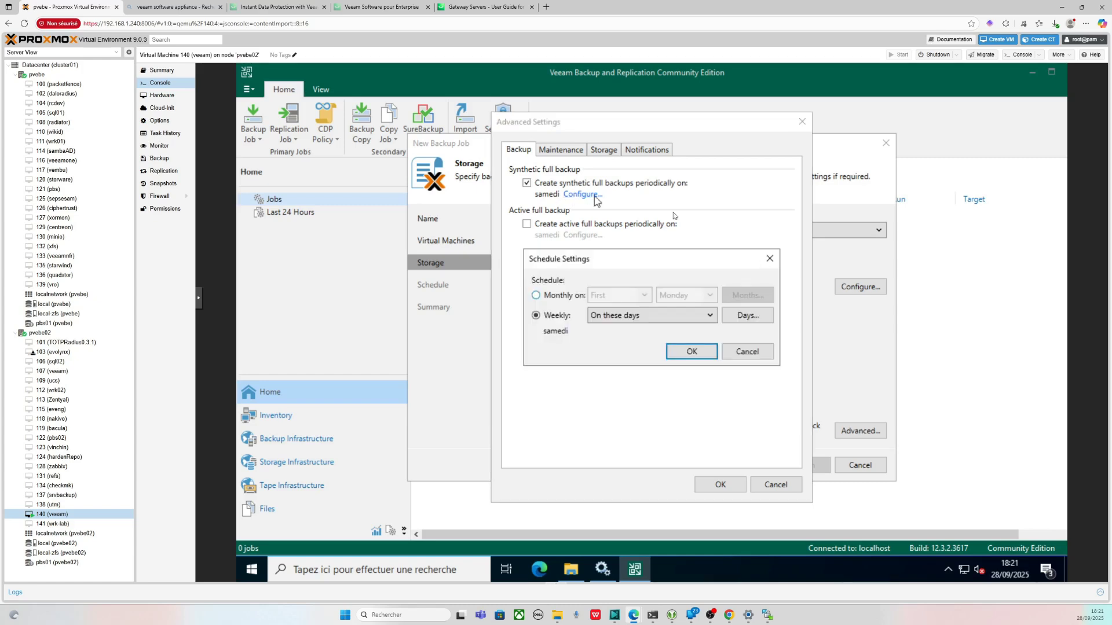
pyautogui.click(769, 259)
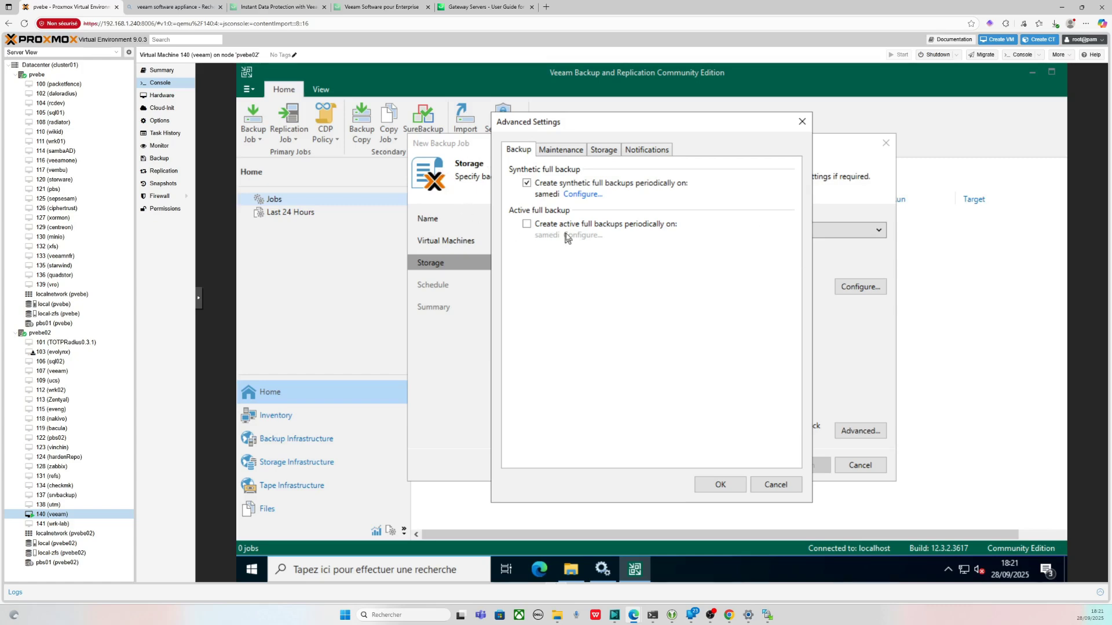
pyautogui.click(603, 152)
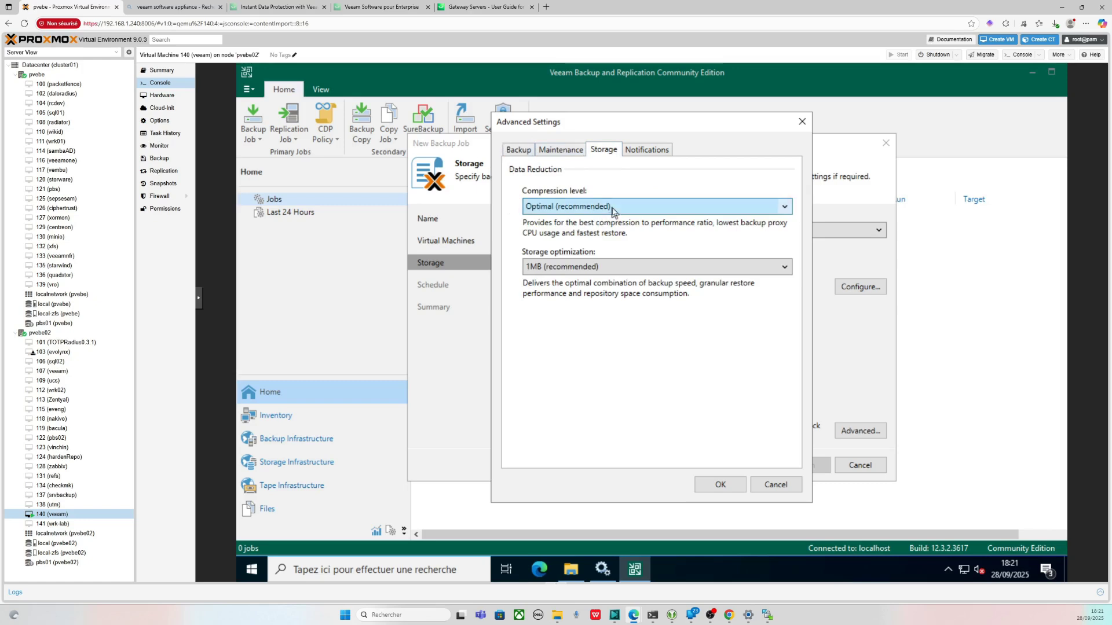
pyautogui.click(778, 485)
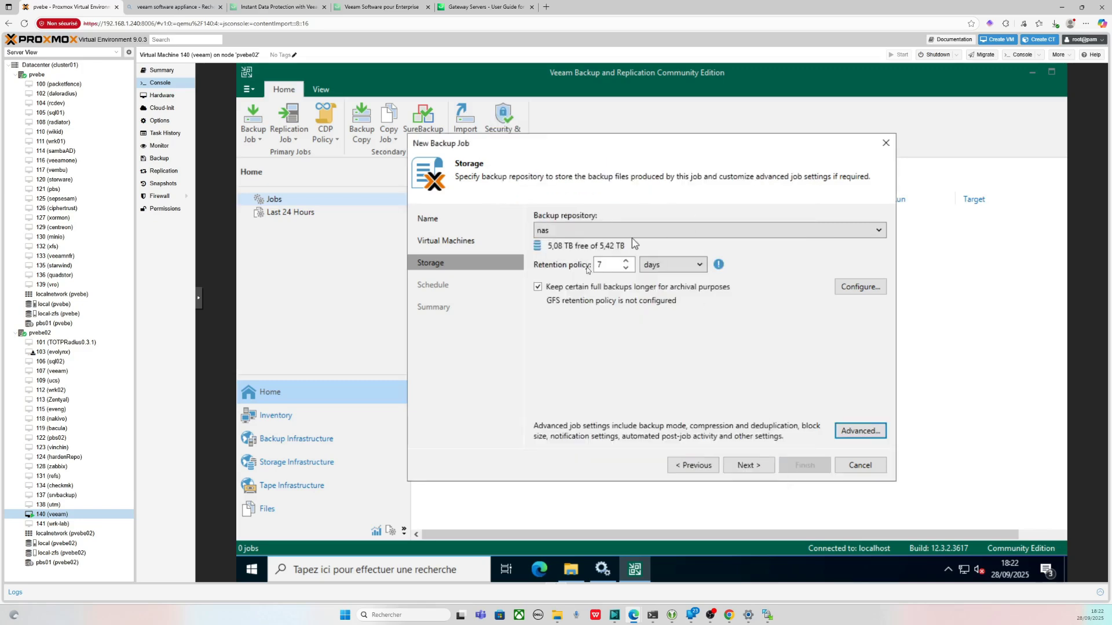
# - Drop archival retention, schedule Backup Job 1 daily at 22:00, and run it on Finish
pyautogui.click(601, 287)
pyautogui.click(760, 465)
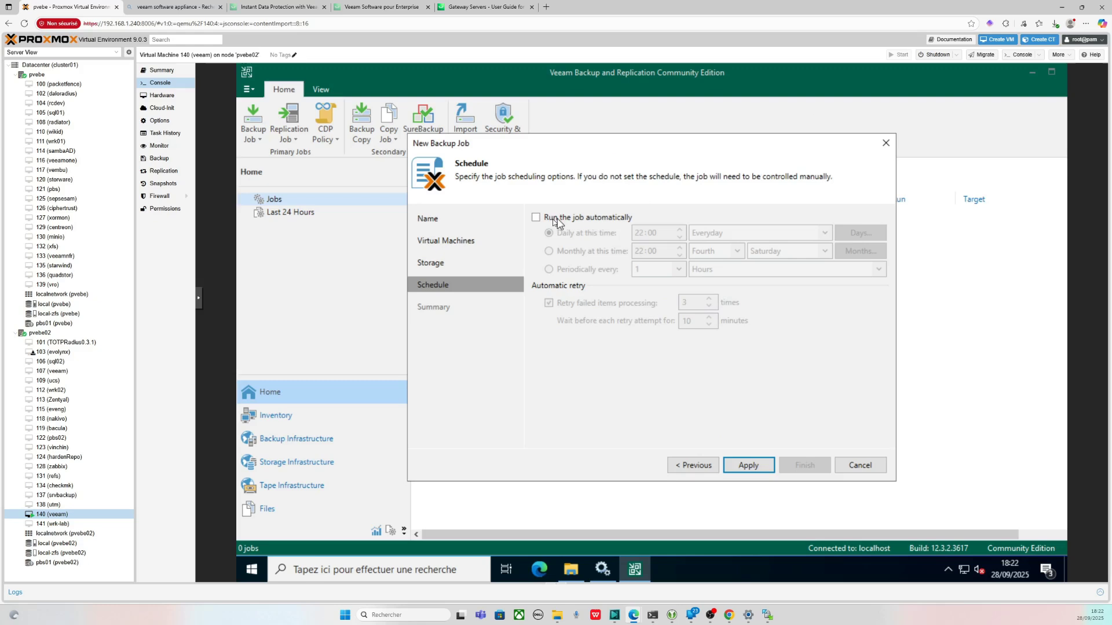
pyautogui.click(536, 218)
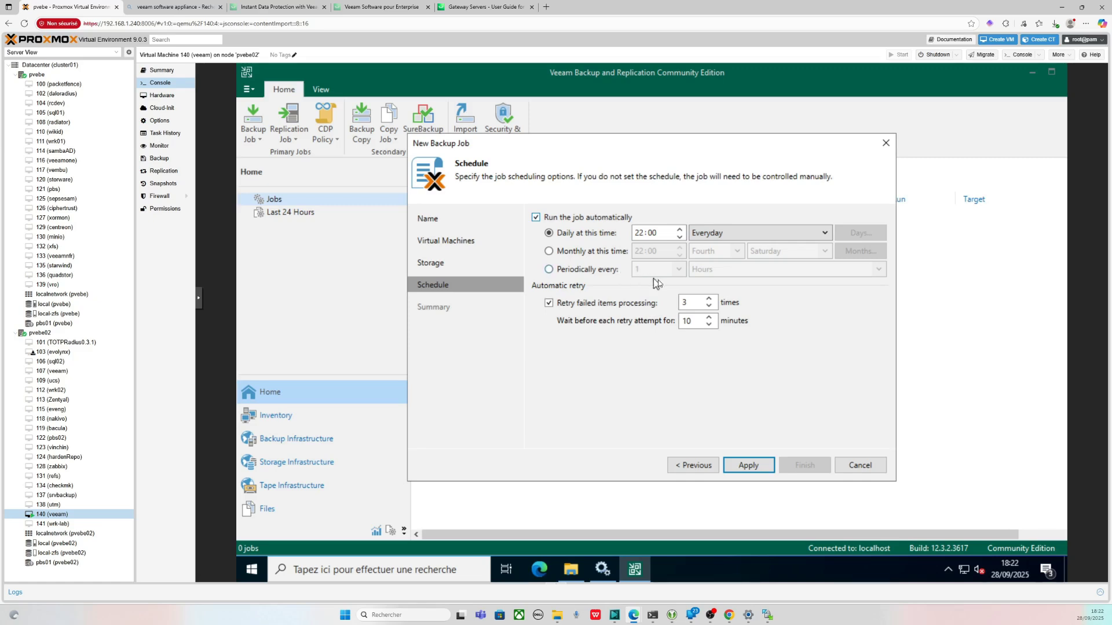
pyautogui.click(750, 465)
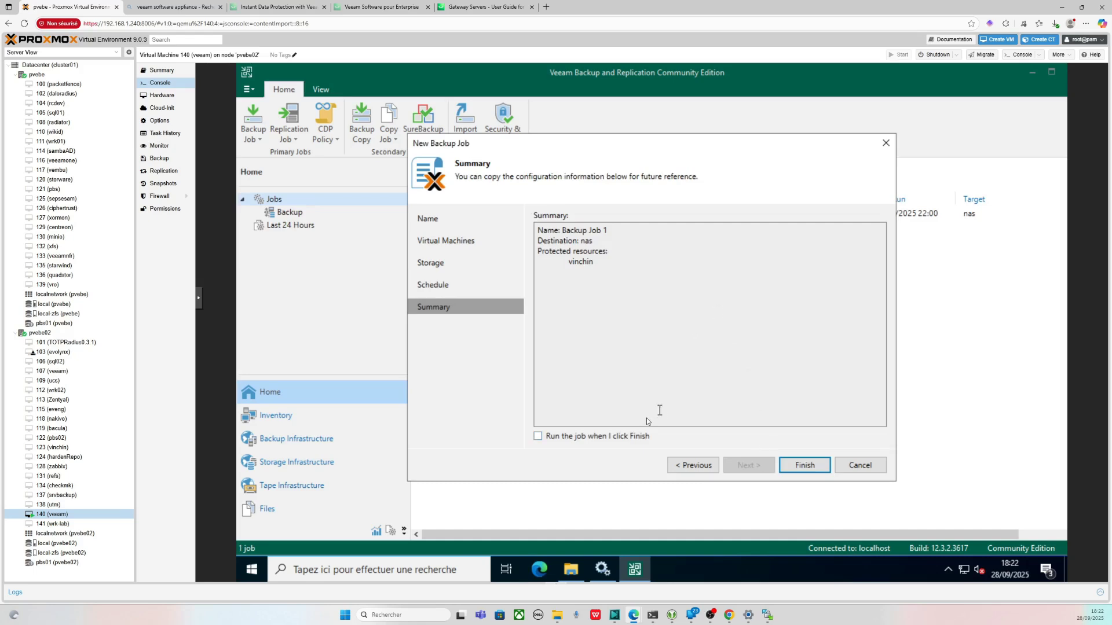
pyautogui.click(631, 436)
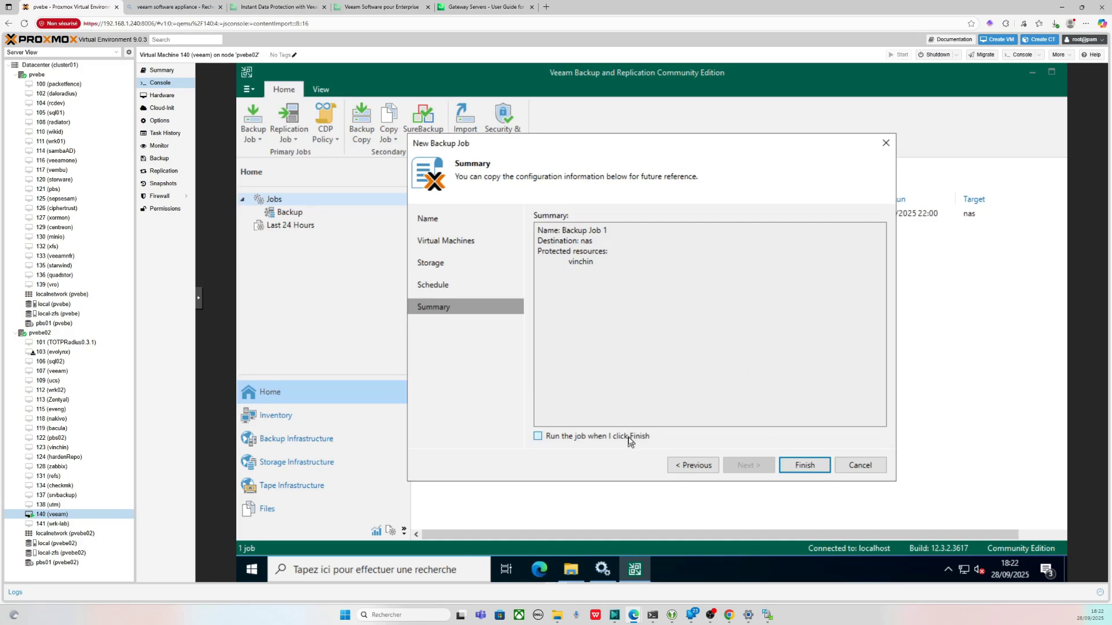
# - Start Backup Job 1, widen the Status column, and open its progress window (0 of 1 VMs)
pyautogui.click(805, 466)
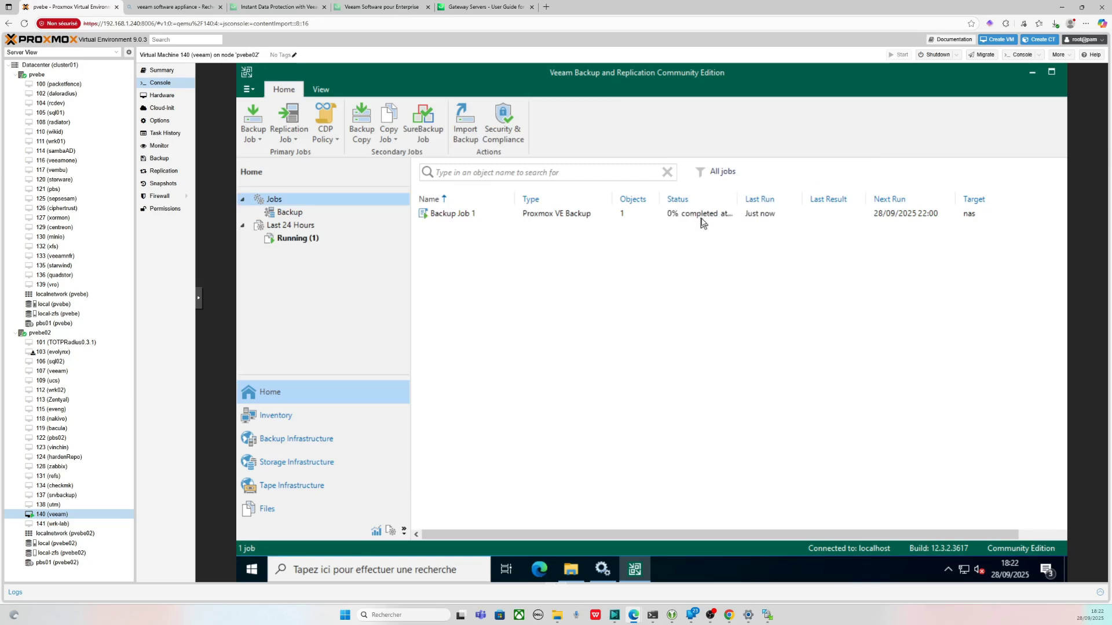
pyautogui.moveTo(738, 199); pyautogui.dragTo(771, 199)
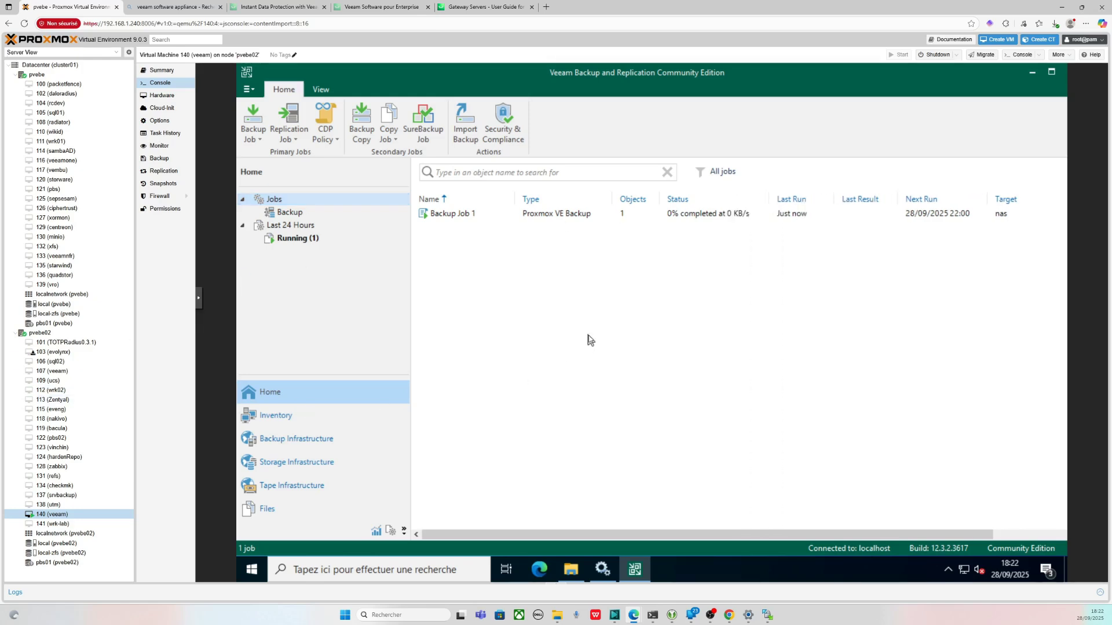
pyautogui.doubleClick(688, 215)
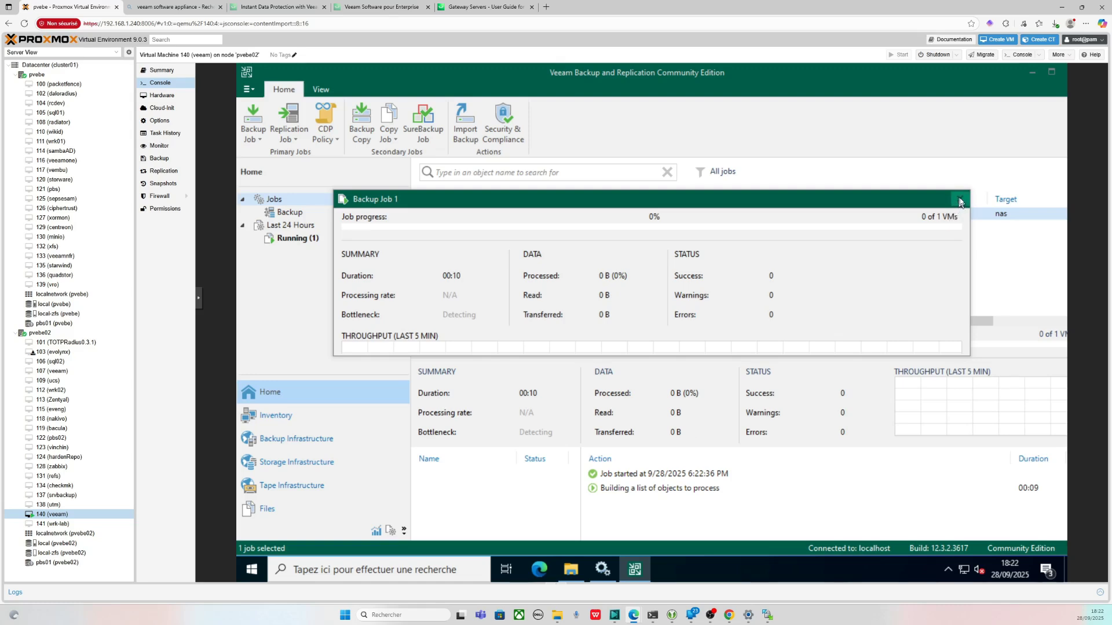
# - Close the progress window, inspect the stuck 'preparing worker wrk-lab' entry, and open wrk-lab's console
pyautogui.click(960, 198)
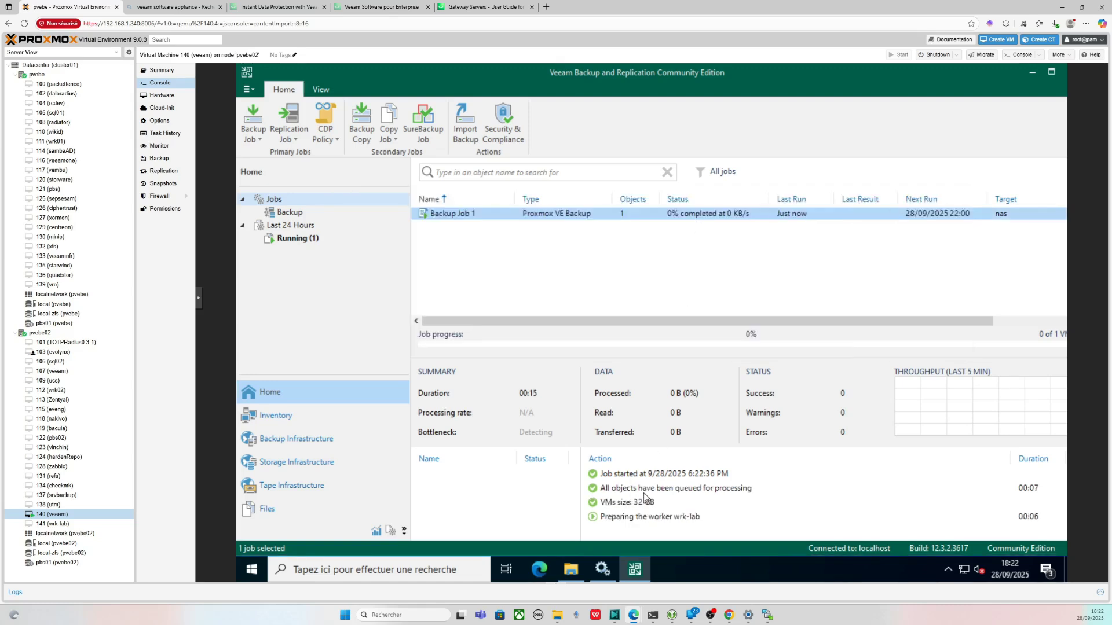
pyautogui.click(671, 519)
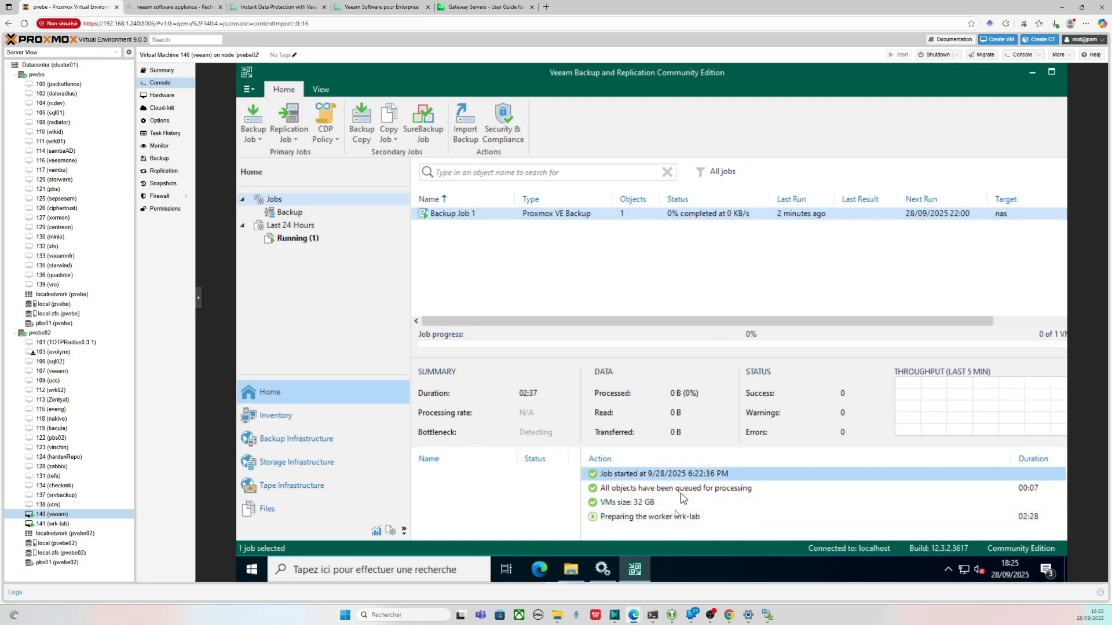
pyautogui.click(673, 520)
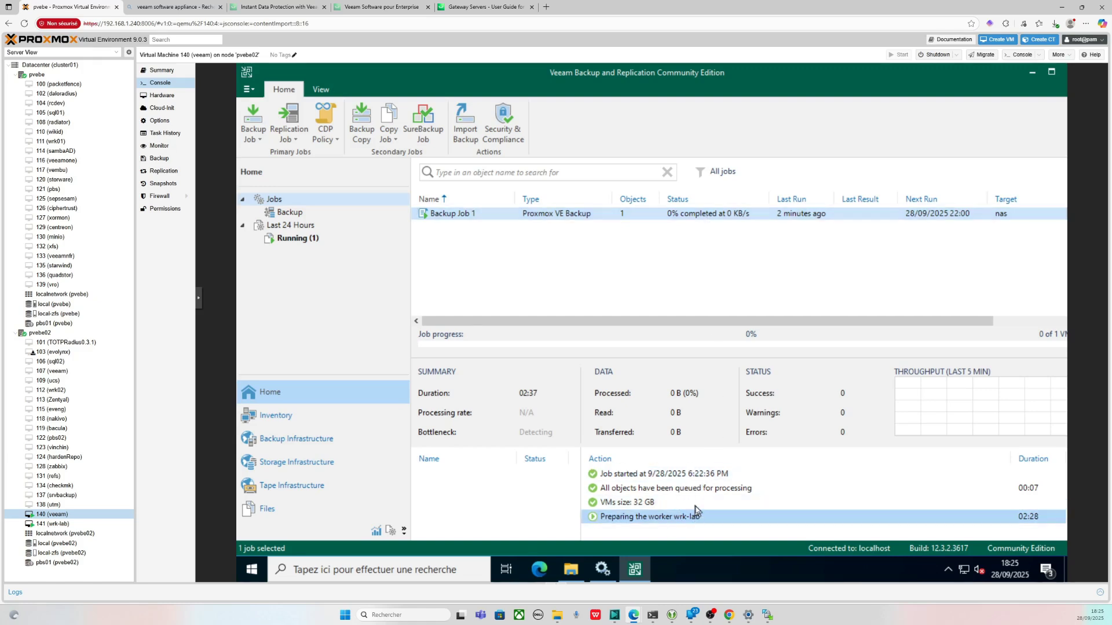
pyautogui.click(52, 523)
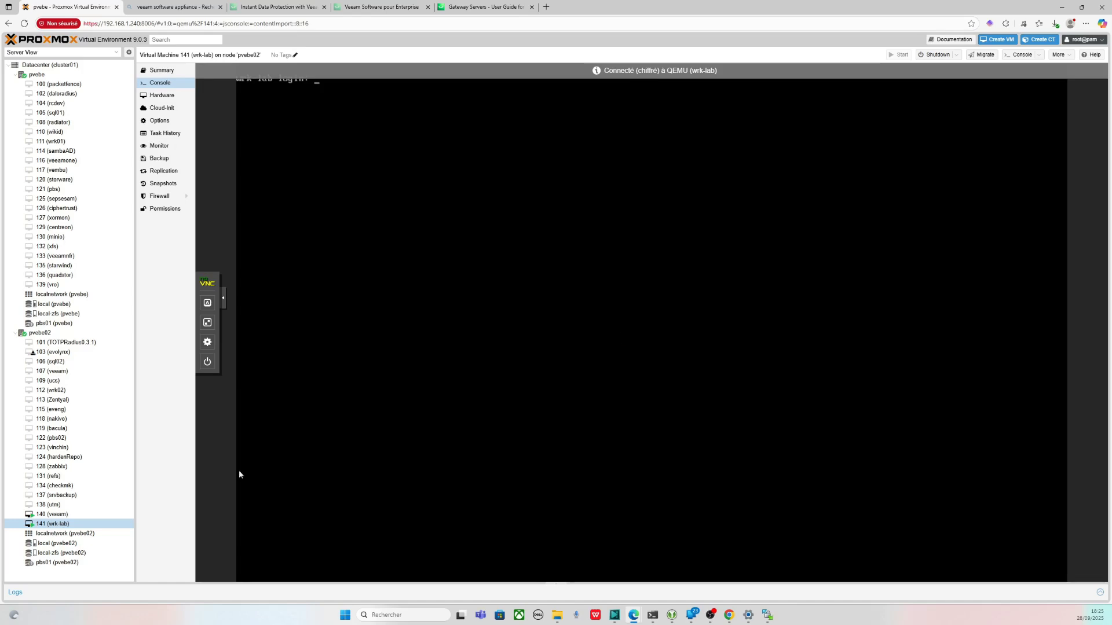
# - Check VM 141 (wrk-lab)'s summary, then return to VM 140 (veeam)'s console
pyautogui.click(184, 70)
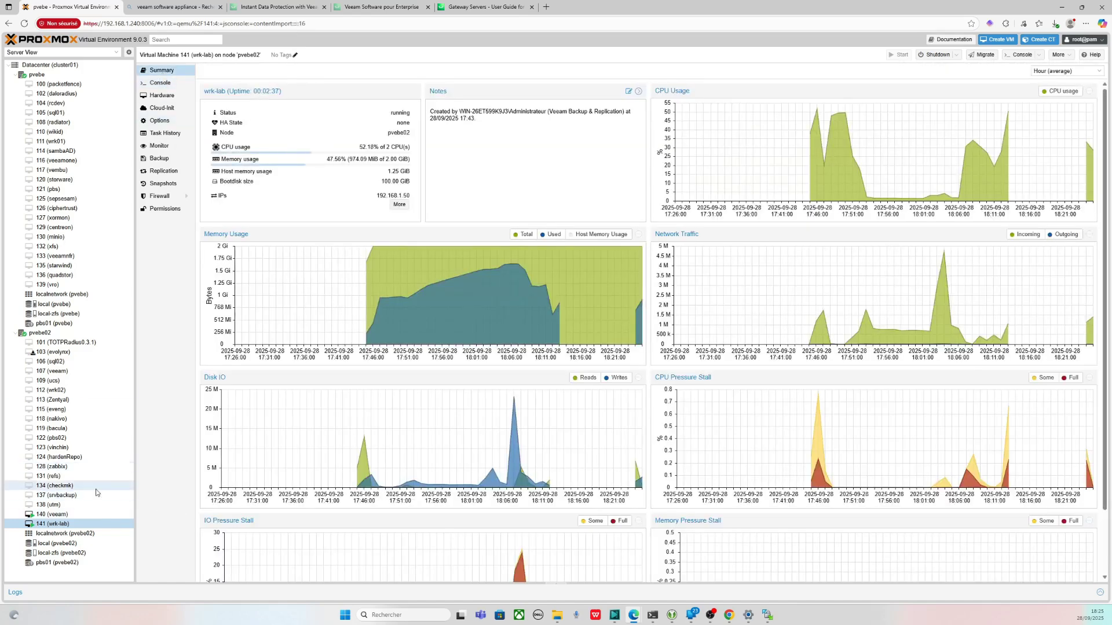
pyautogui.click(85, 515)
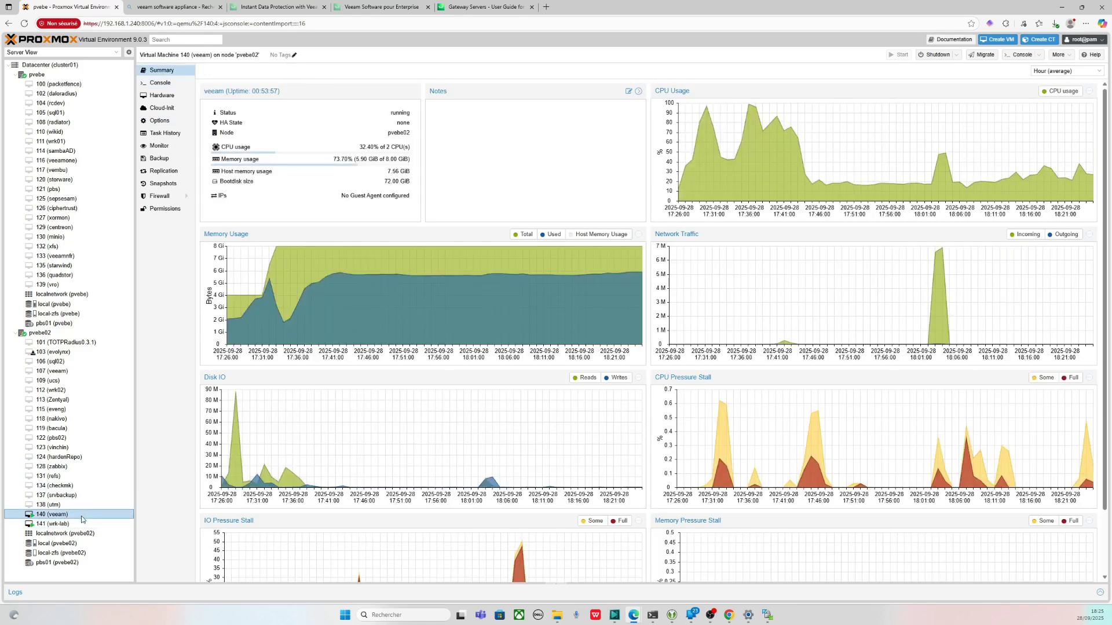
pyautogui.click(165, 84)
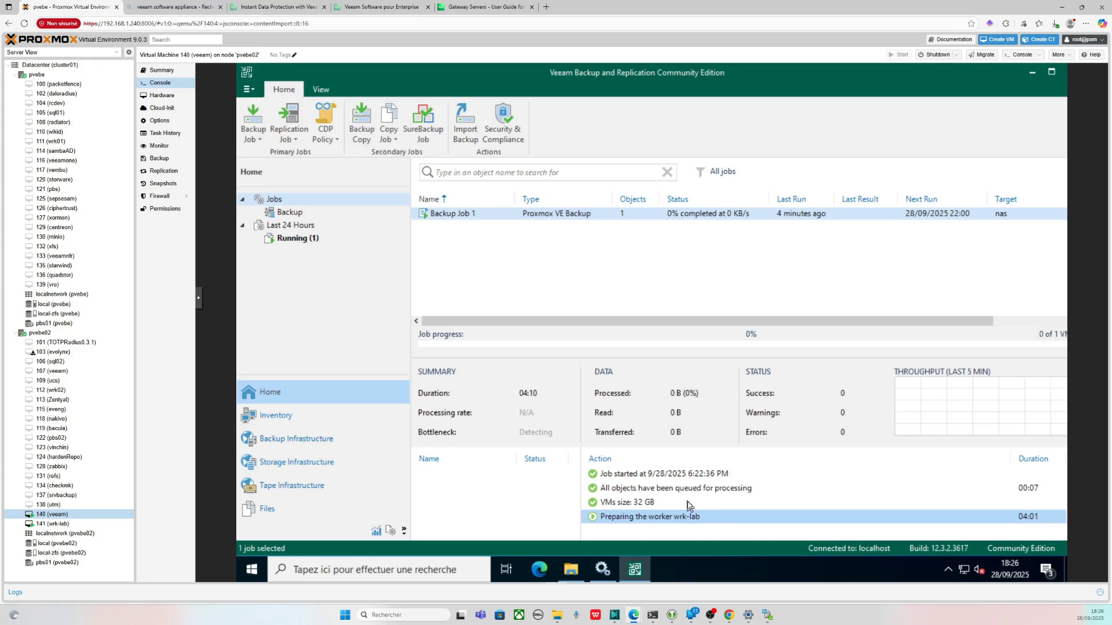
# - Review the job log entries, then check the 3.47 GB .vbk and .vbm files in NAS folder alcasar Backup
pyautogui.click(667, 504)
pyautogui.click(671, 490)
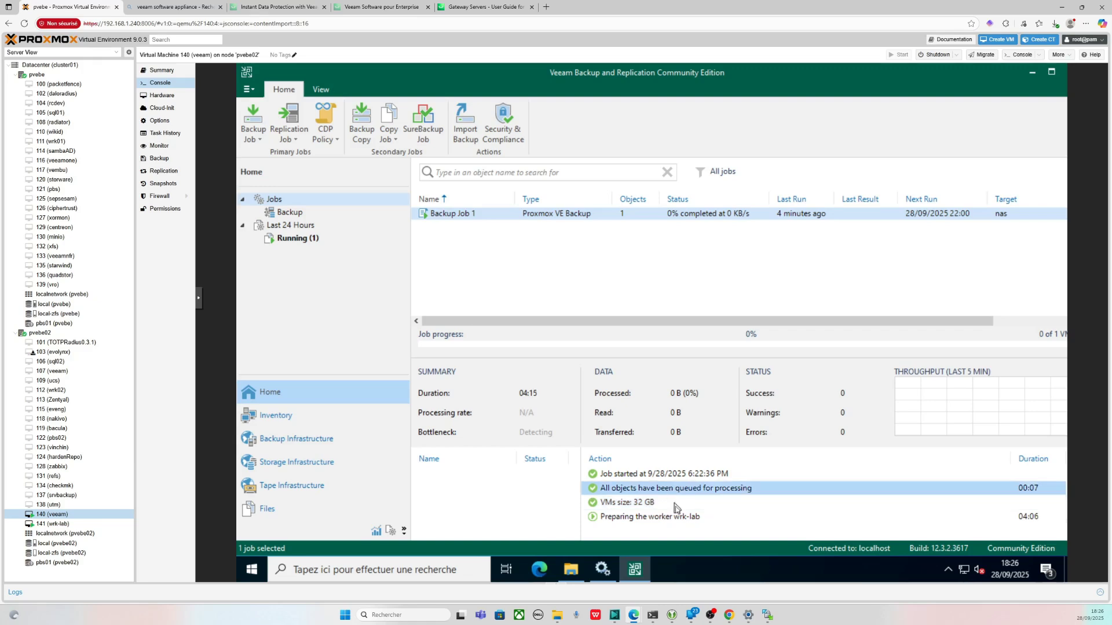
pyautogui.click(675, 503)
pyautogui.click(668, 519)
pyautogui.click(652, 518)
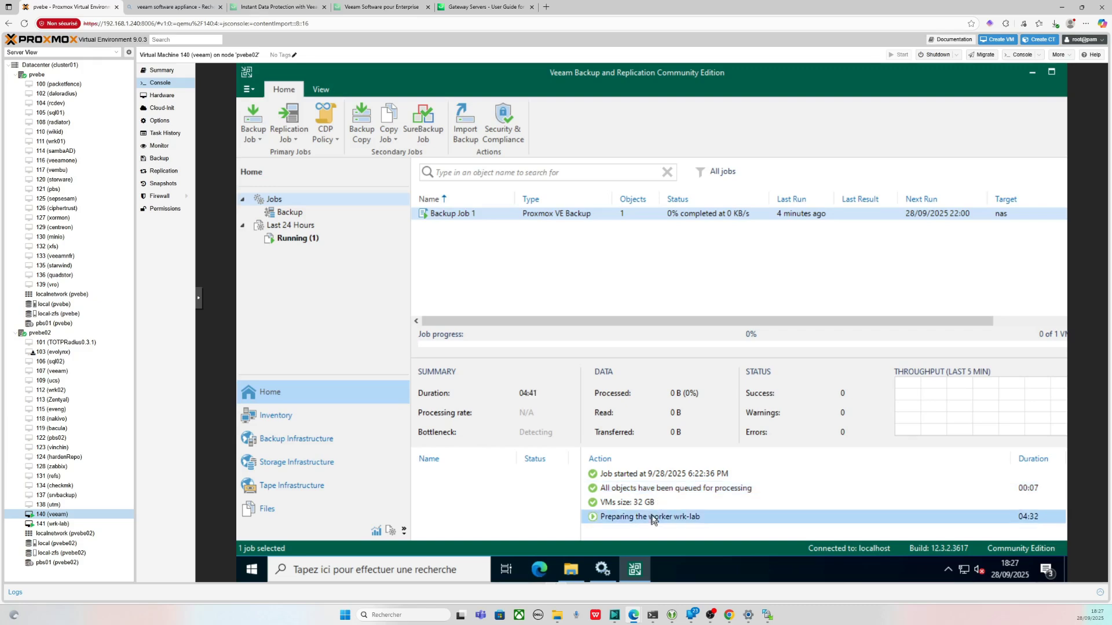
pyautogui.click(646, 503)
pyautogui.click(647, 490)
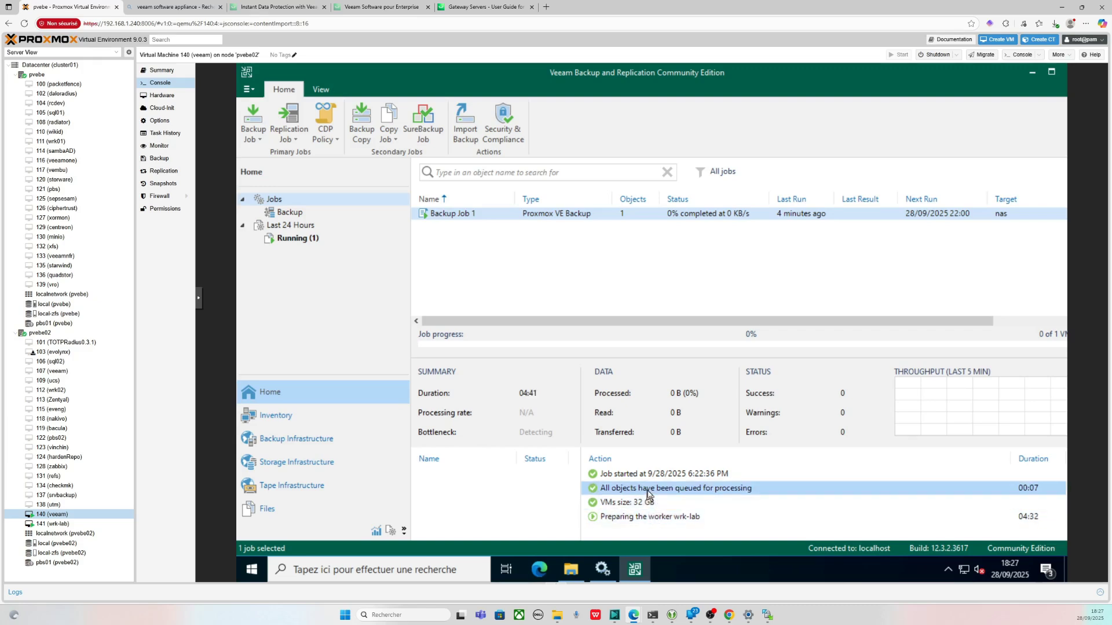
pyautogui.click(647, 491)
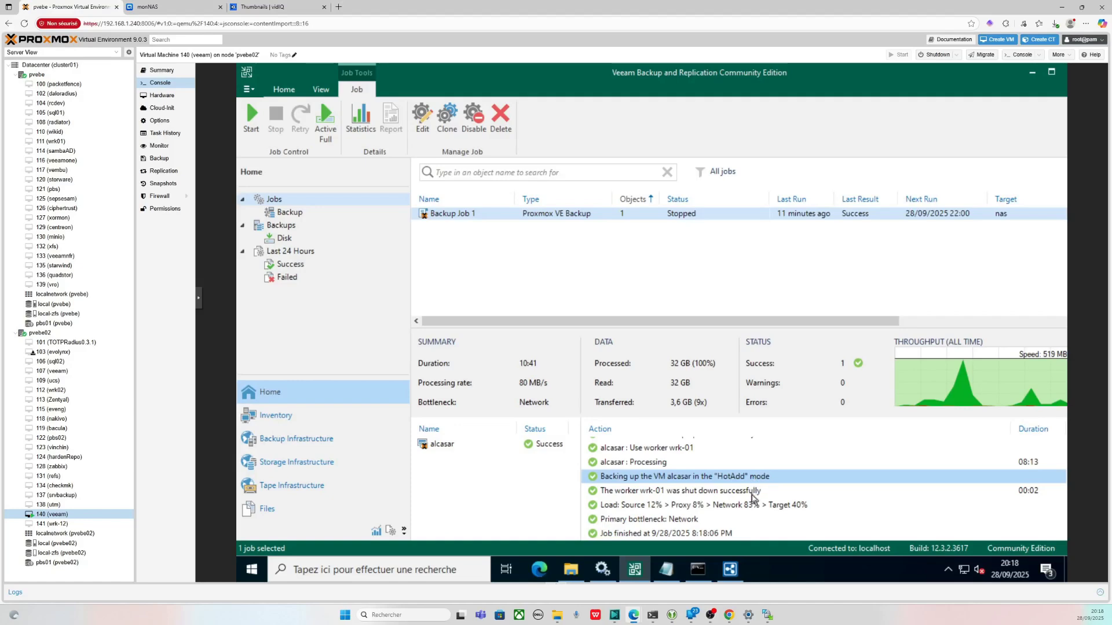
pyautogui.click(756, 505)
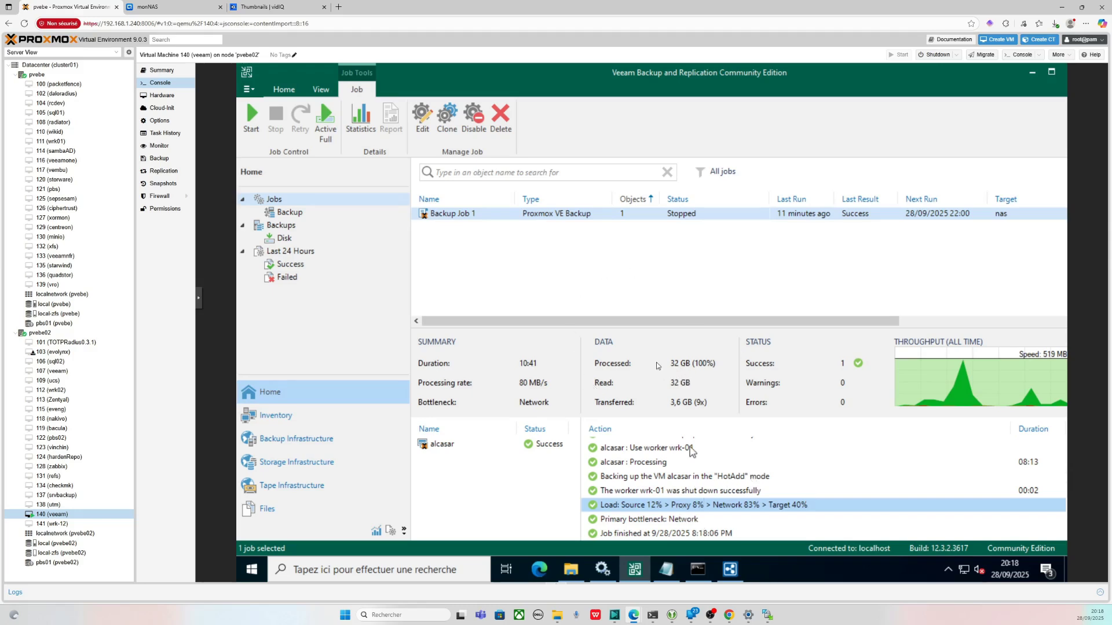
pyautogui.click(174, 7)
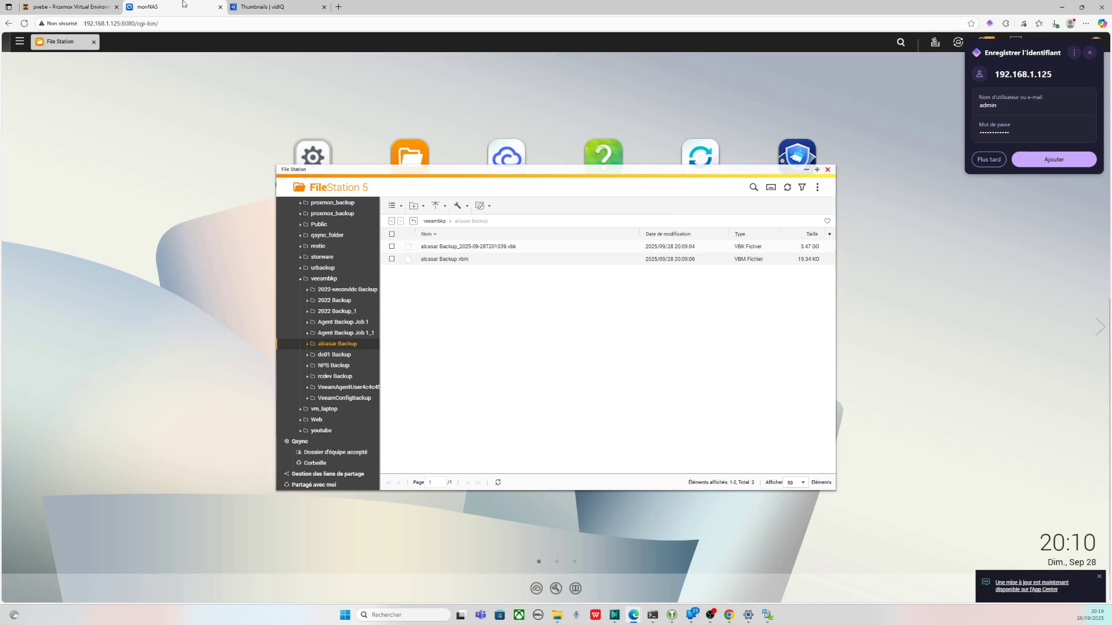
# - Re-run Backup Job 1 from its context menu in the Veeam console
pyautogui.click(70, 7)
pyautogui.rightClick(620, 217)
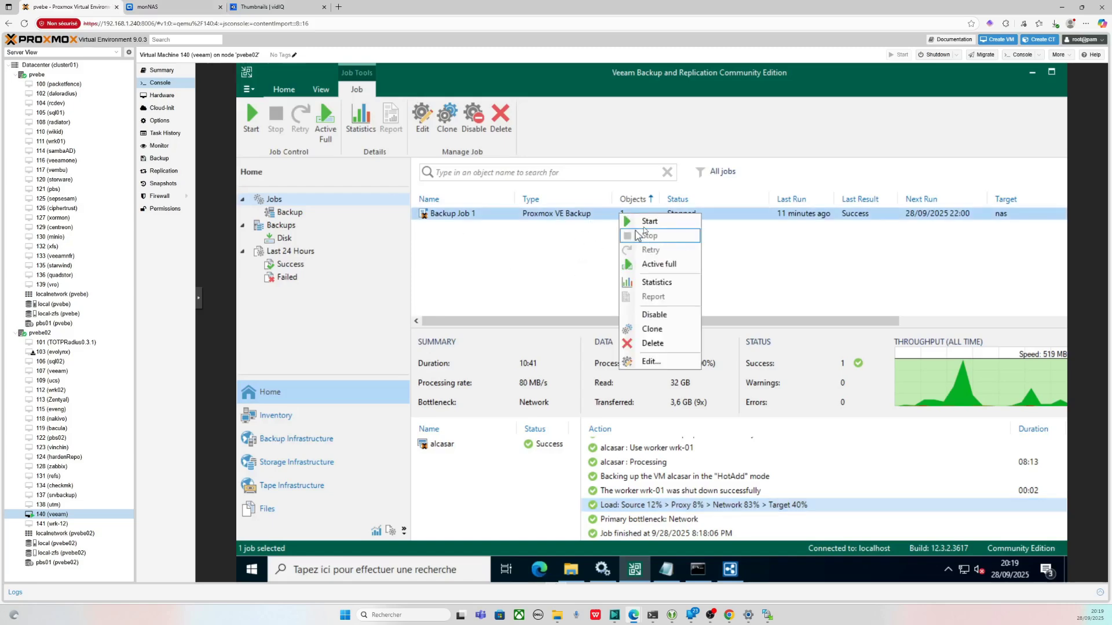
pyautogui.click(647, 224)
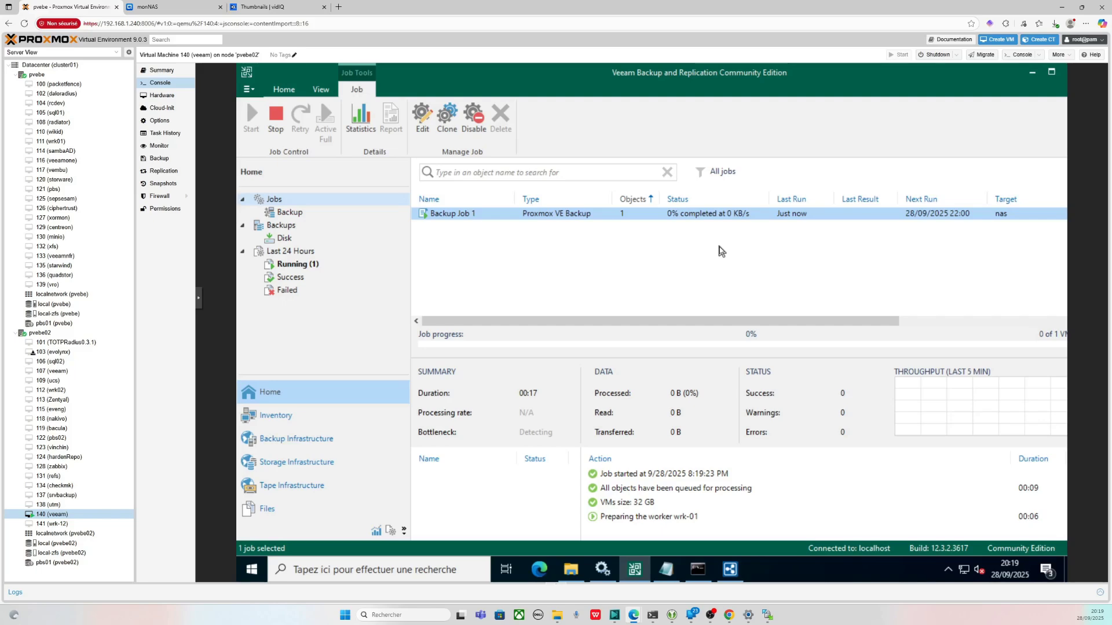
pyautogui.click(677, 516)
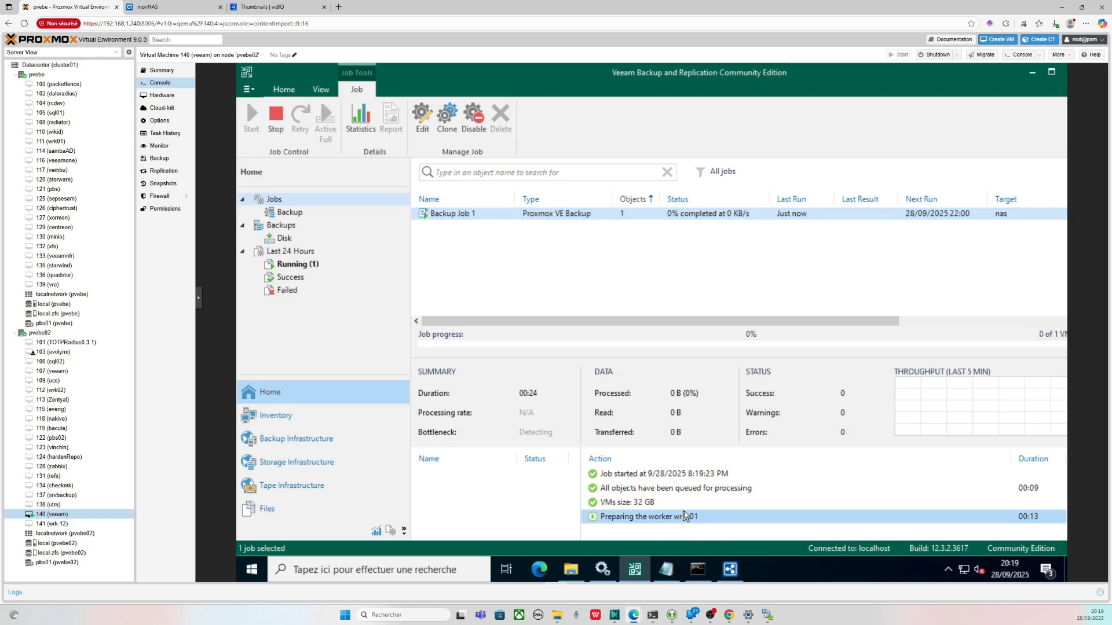
pyautogui.click(147, 6)
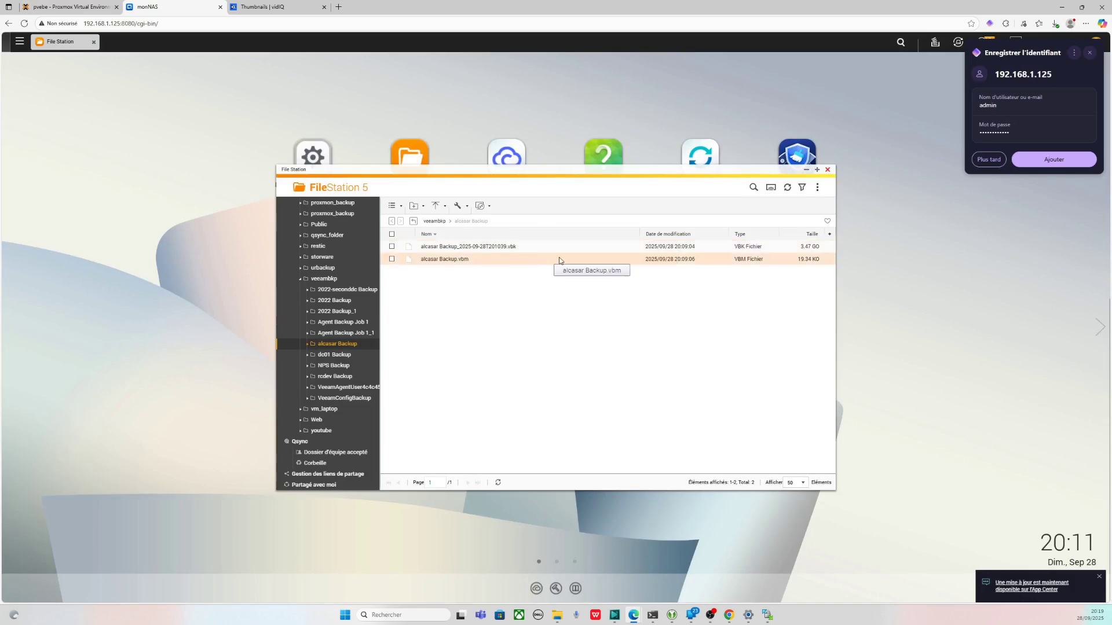
pyautogui.click(70, 7)
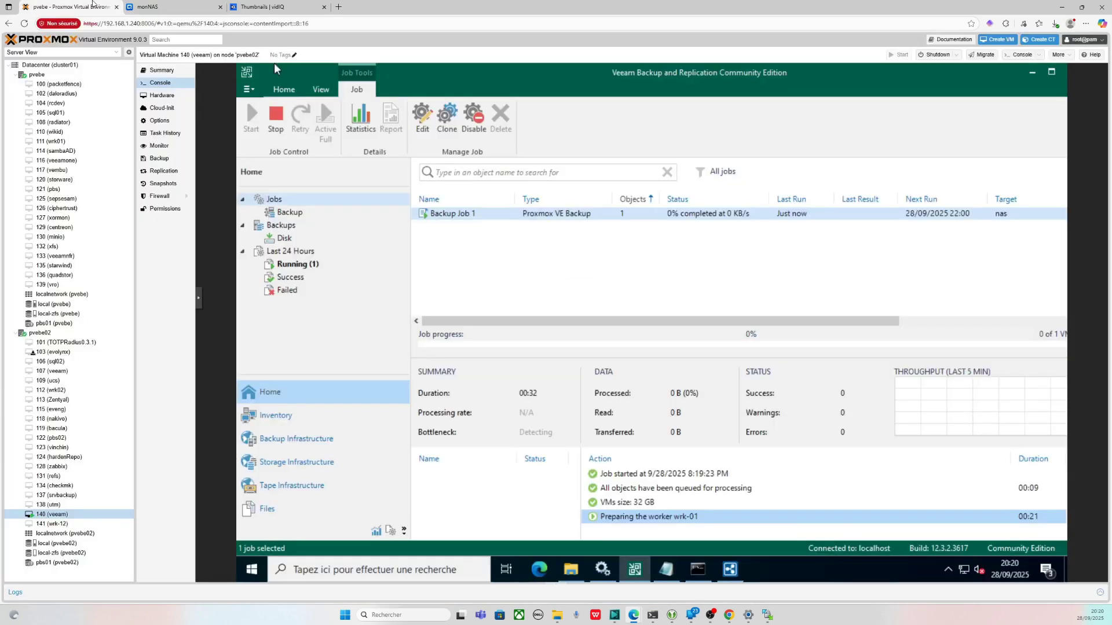
pyautogui.click(161, 6)
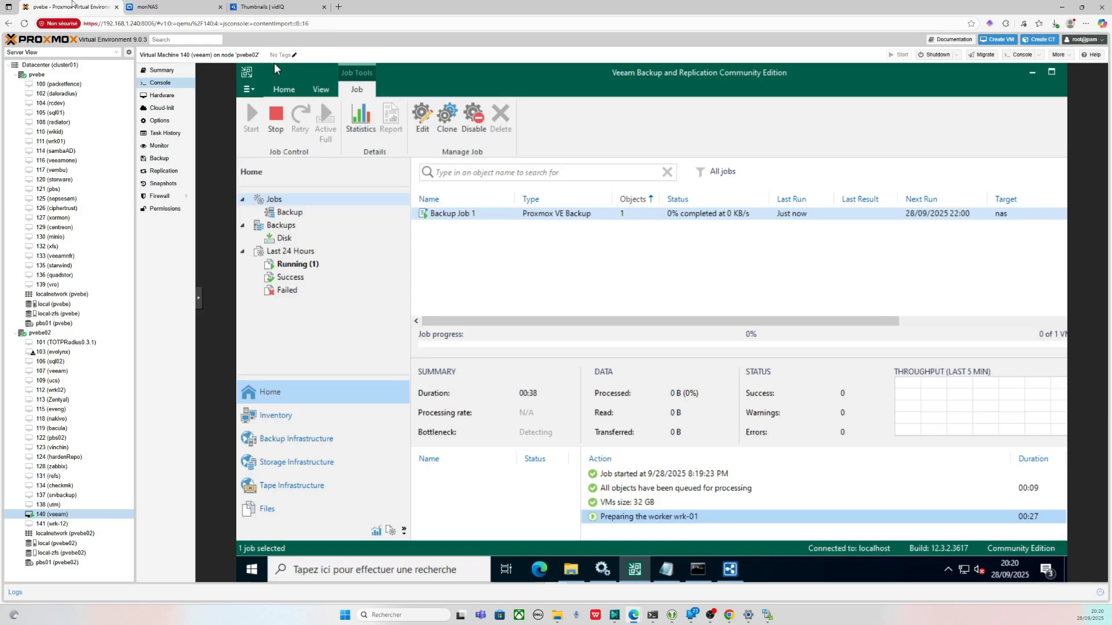
pyautogui.click(69, 7)
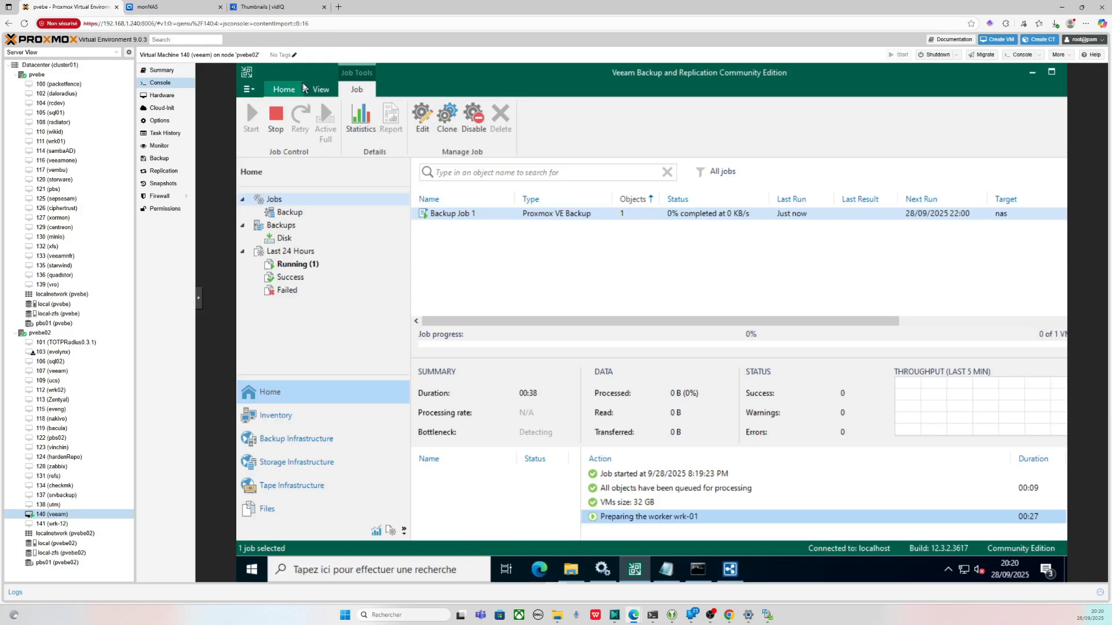